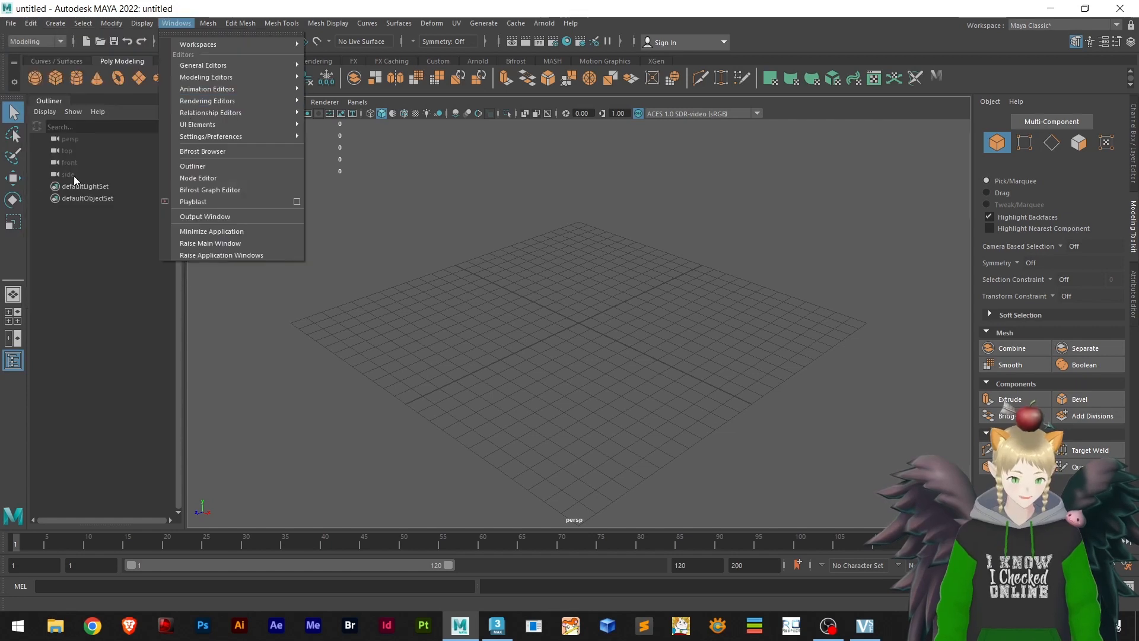
- Start a new Maya project and name it The Ultimate 3D Course
{"action": "mouse_move", "coordinate": [11, 24]}
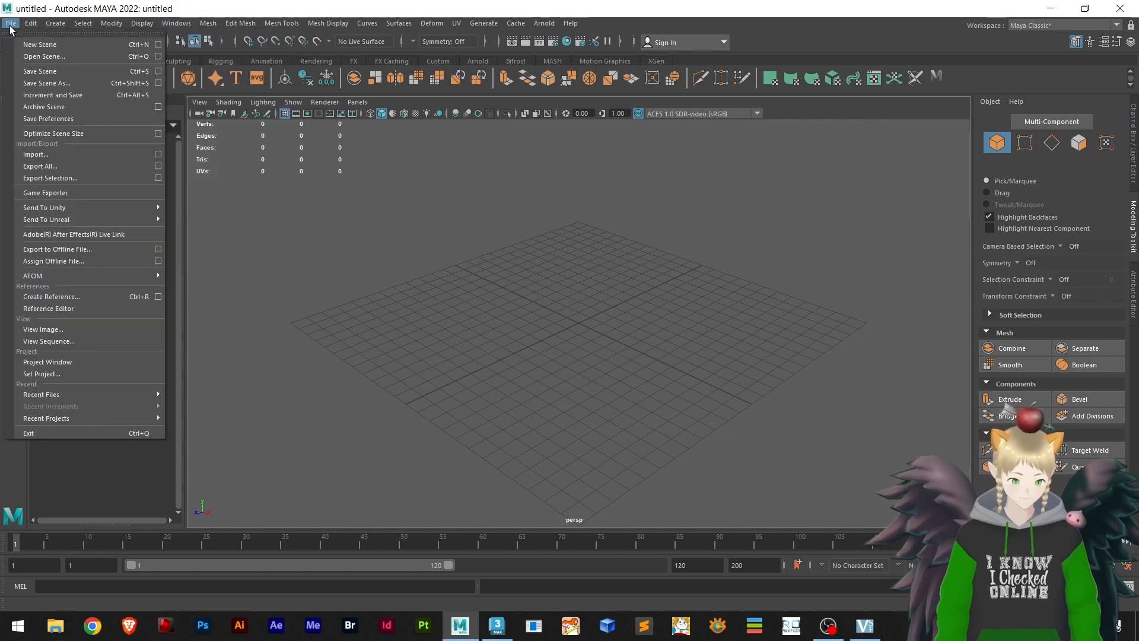
{"action": "left_click", "coordinate": [36, 363]}
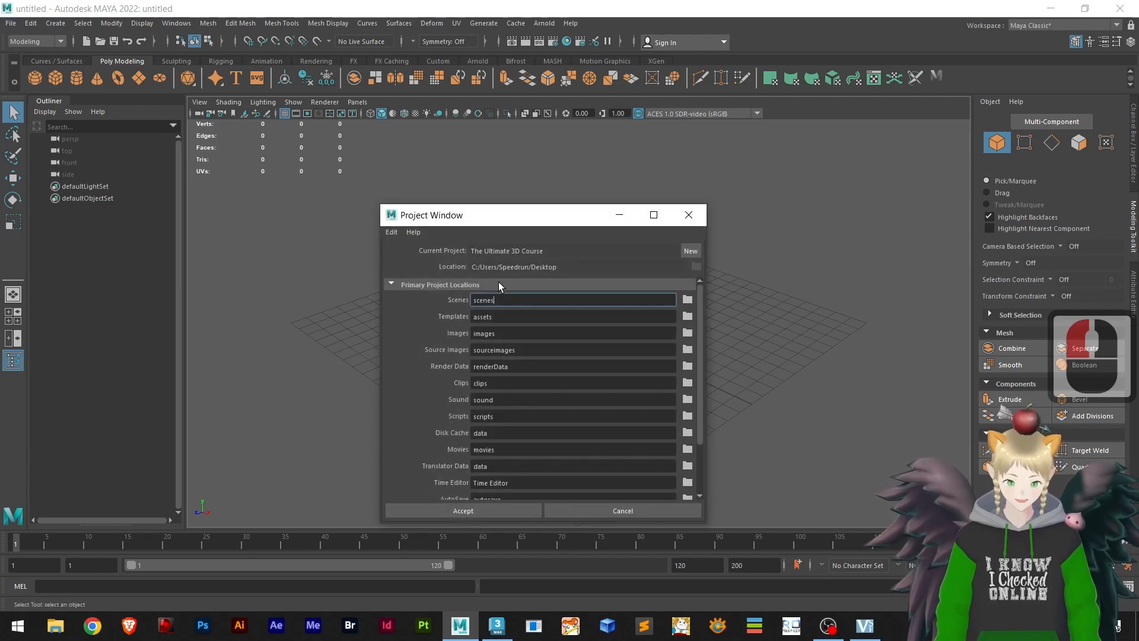
{"action": "left_click", "coordinate": [690, 250]}
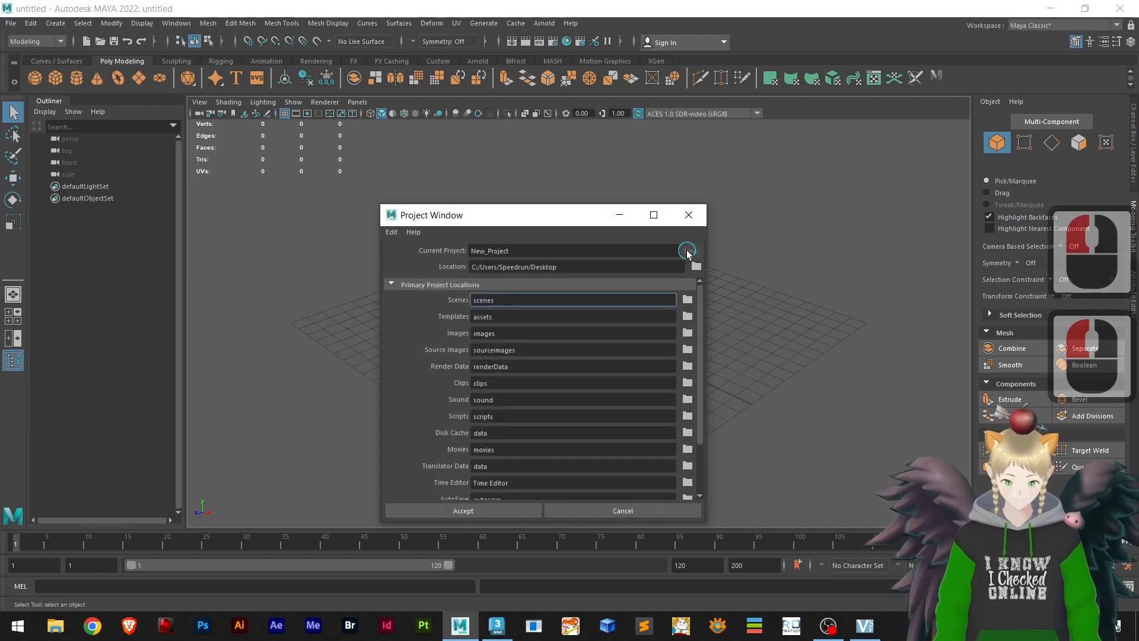
{"action": "left_click", "coordinate": [538, 249]}
{"action": "double_click", "coordinate": [558, 249]}
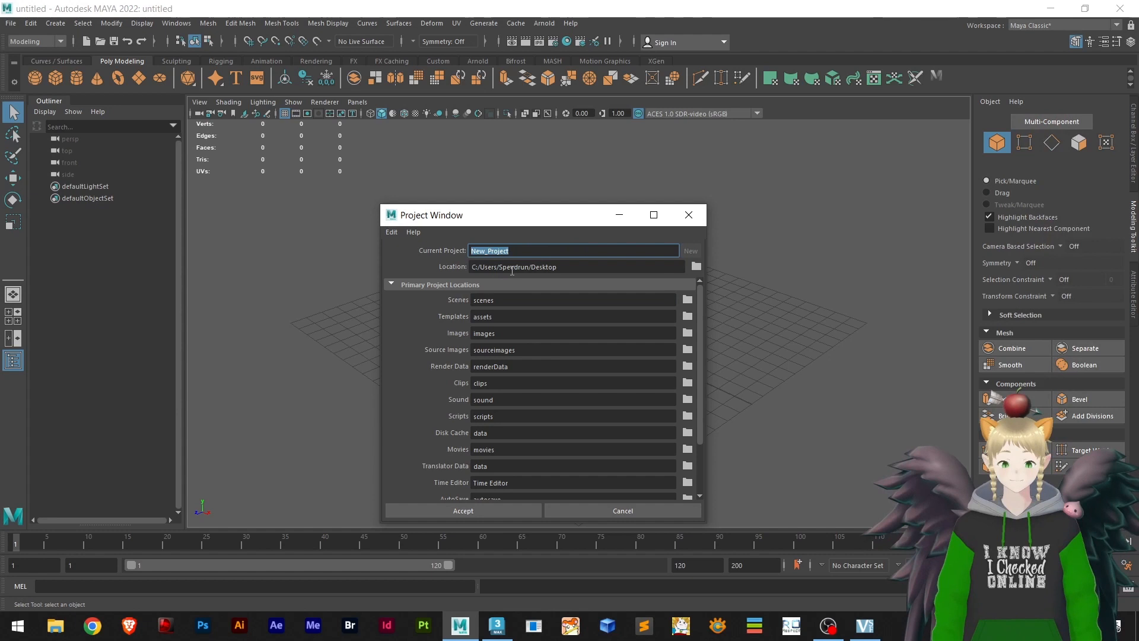
{"action": "type", "text": "The UI"}
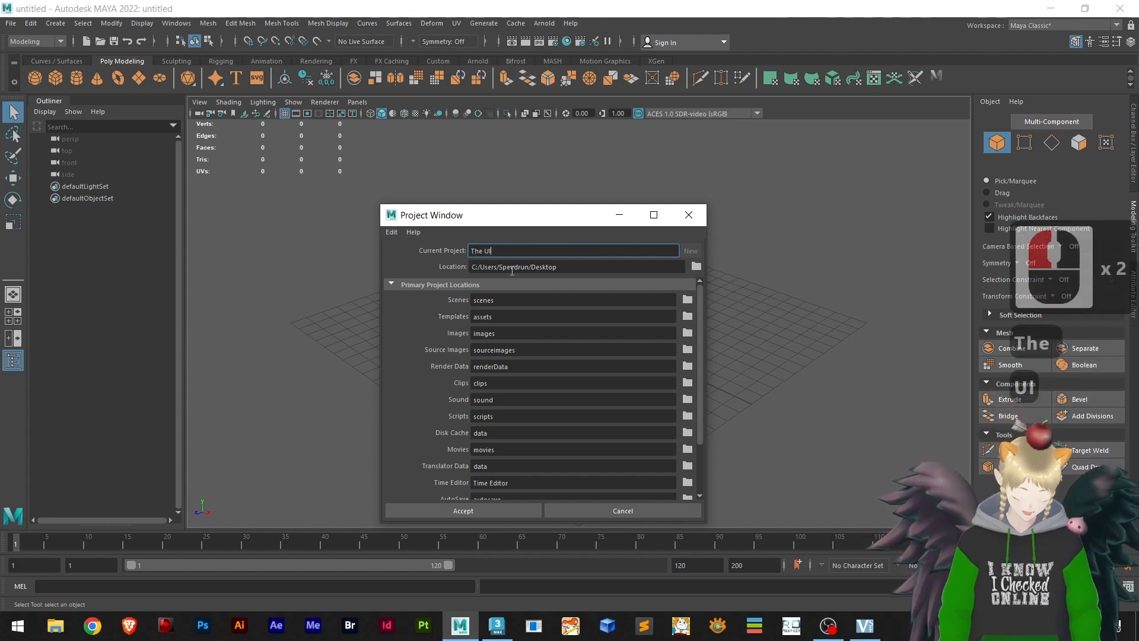
{"action": "type", "text": "timate 3"}
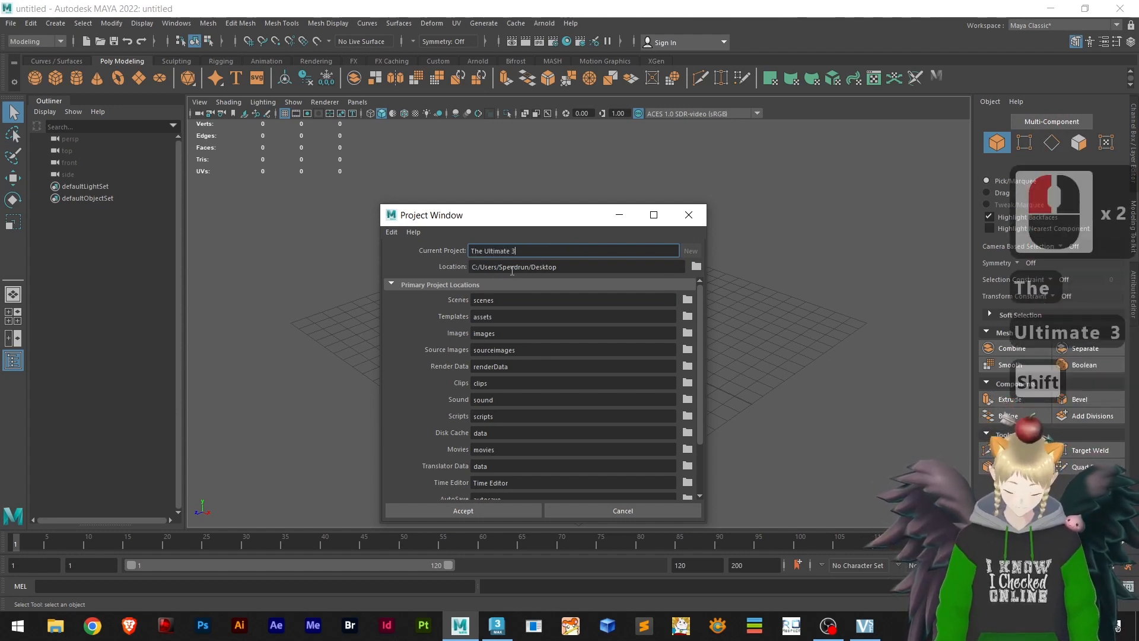
{"action": "type", "text": "D Course"}
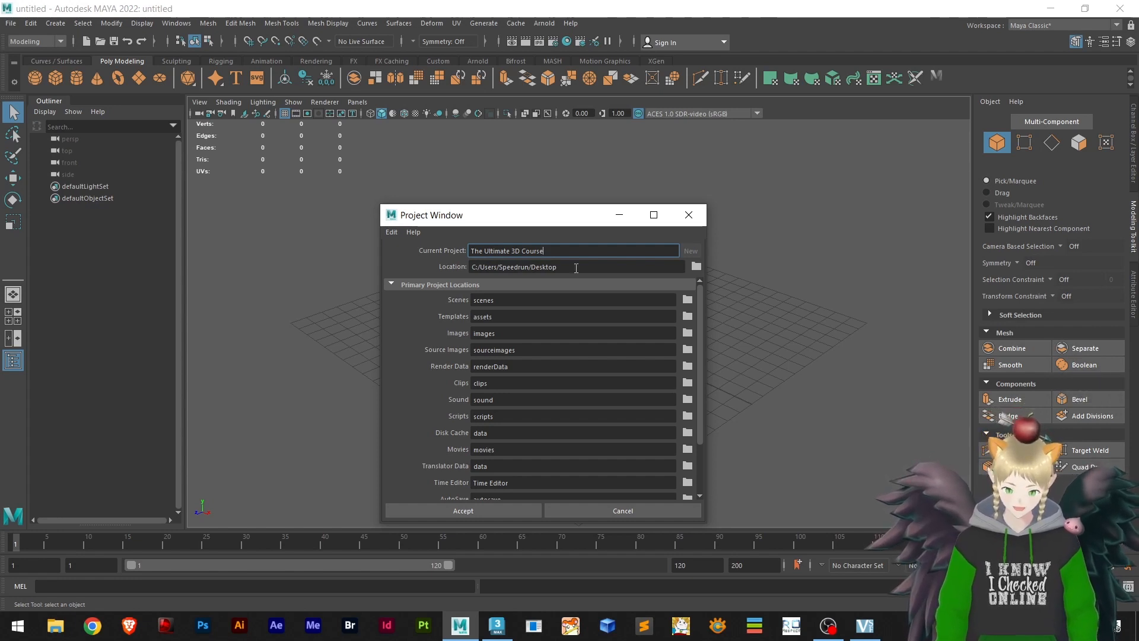
- Review the new project's location and default folder names, and create the project on the Desktop
{"action": "left_click_drag", "start_coordinate": [565, 267], "coordinate": [411, 268]}
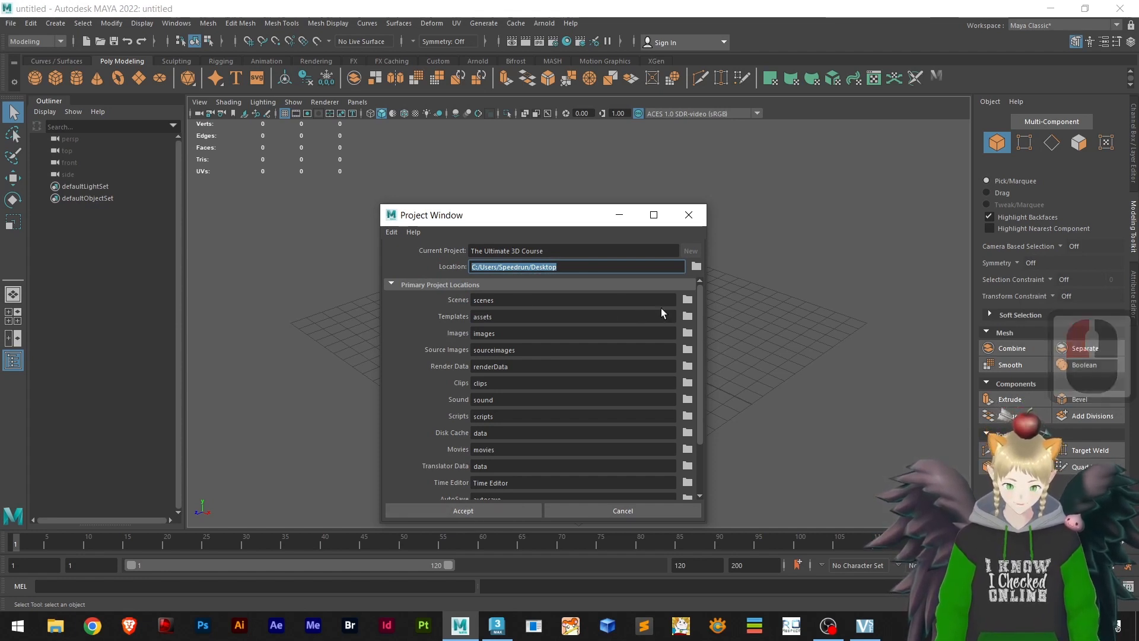
{"action": "left_click_drag", "start_coordinate": [700, 297], "coordinate": [695, 371]}
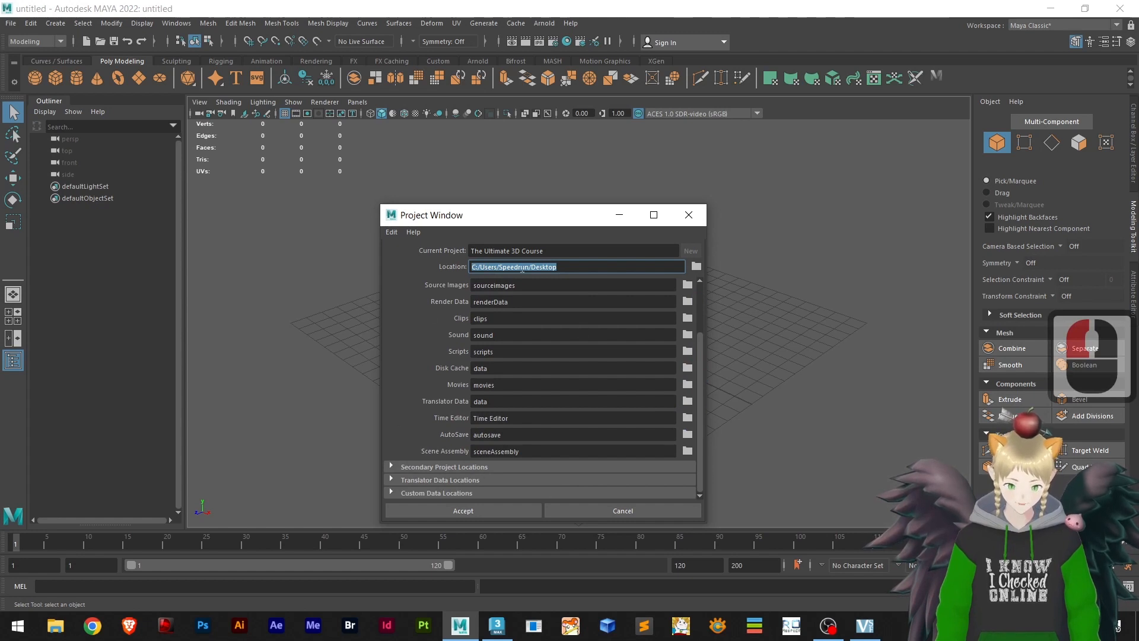
{"action": "left_click_drag", "start_coordinate": [547, 249], "coordinate": [421, 249]}
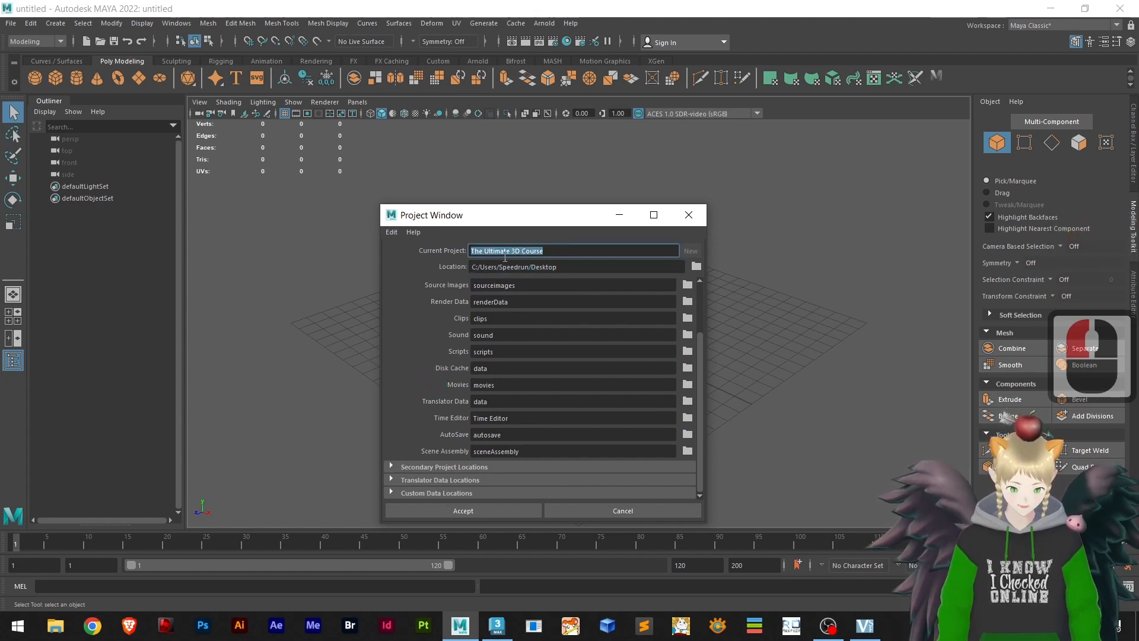
{"action": "left_click", "coordinate": [457, 512]}
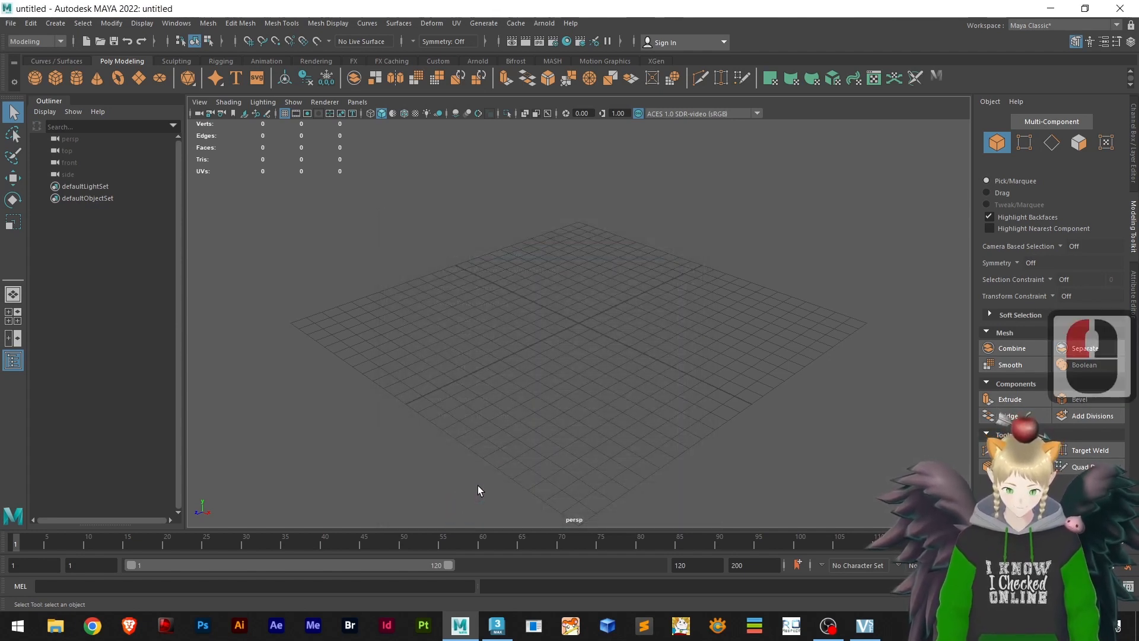
- Open The Ultimate 3D Course folder on the desktop to examine its subfolders, and return to Maya
{"action": "left_click", "coordinate": [1056, 9]}
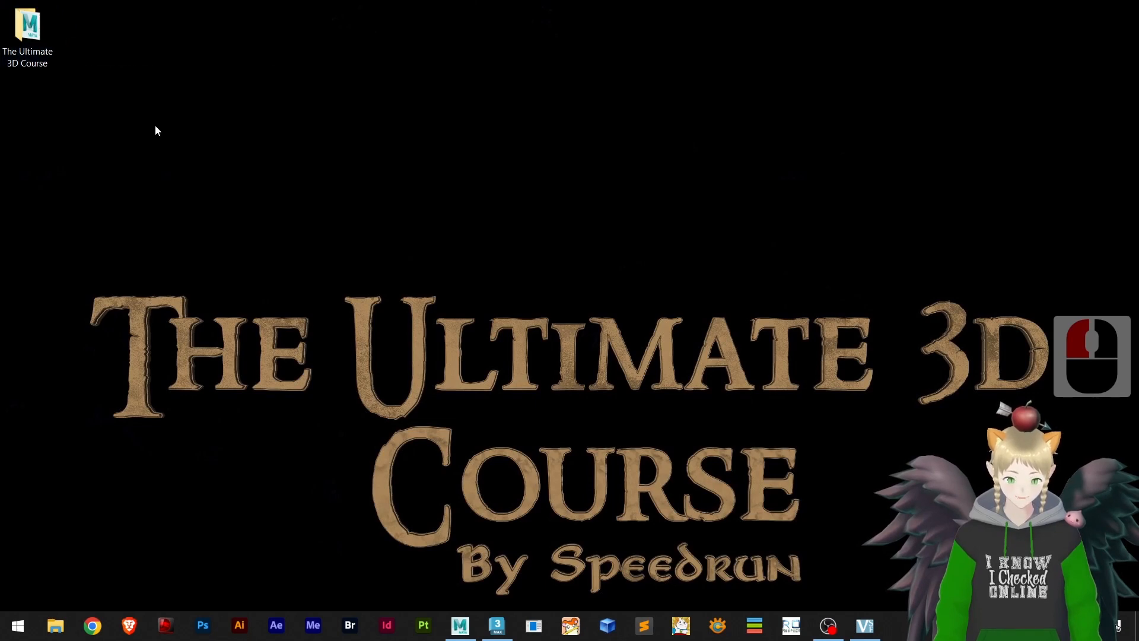
{"action": "double_click", "coordinate": [27, 30]}
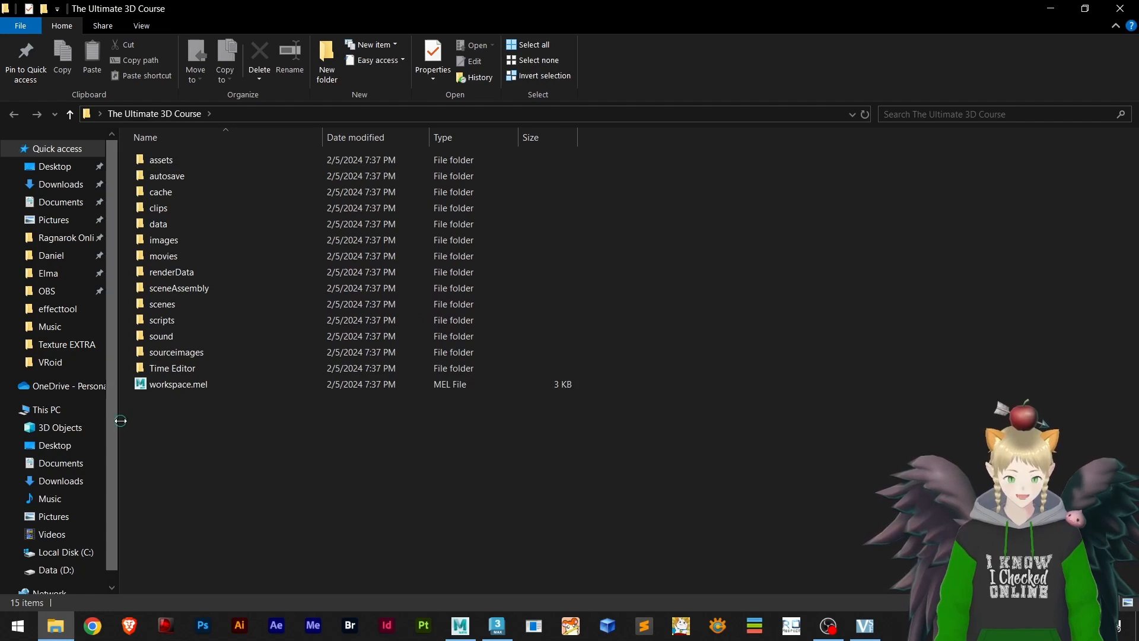
{"action": "left_click_drag", "start_coordinate": [118, 421], "coordinate": [80, 422]}
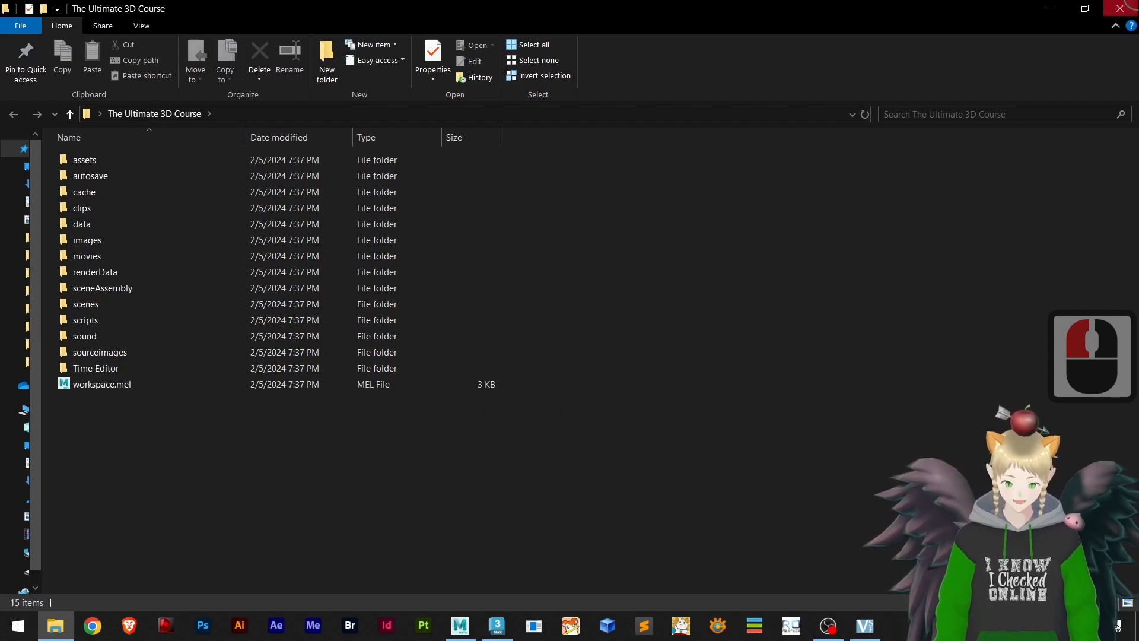
{"action": "left_click", "coordinate": [1050, 8]}
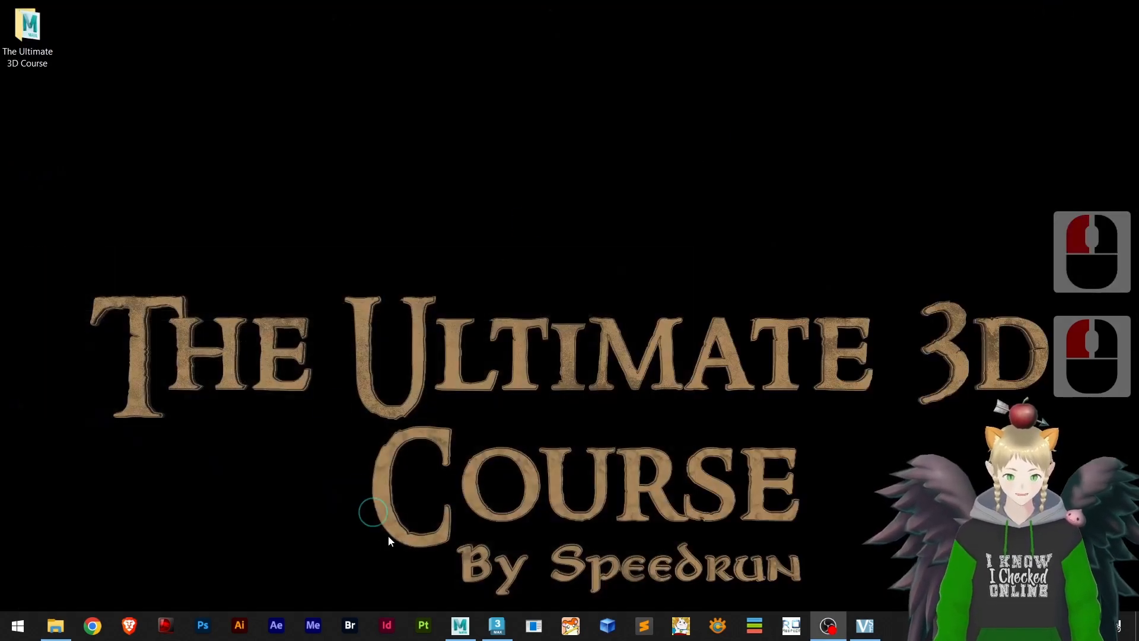
{"action": "left_click", "coordinate": [459, 625]}
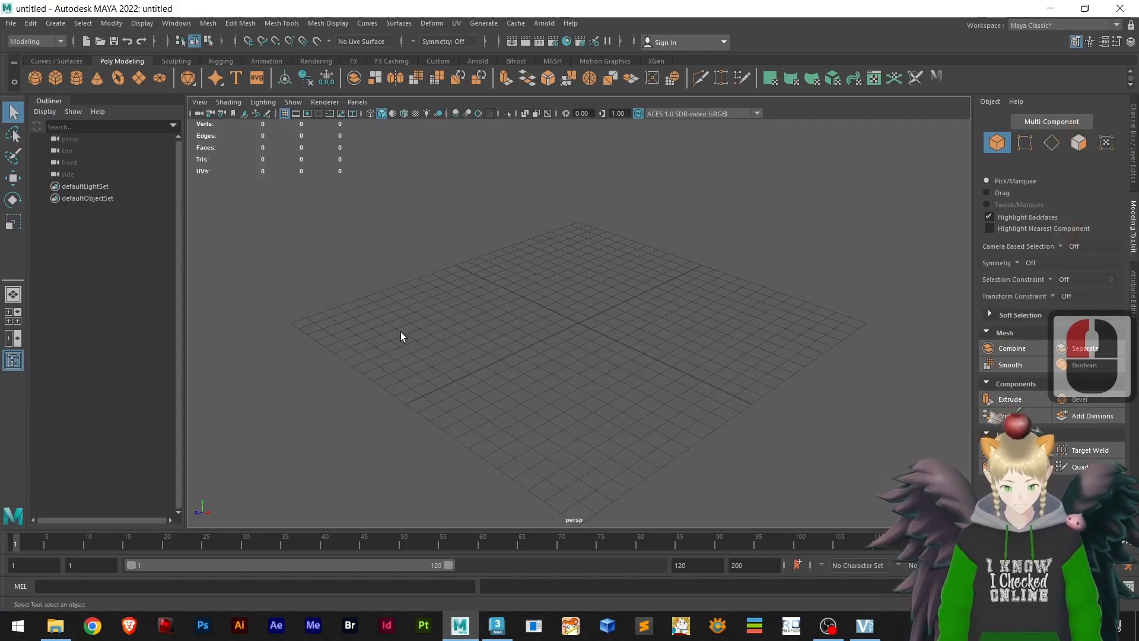
{"action": "left_click", "coordinate": [11, 26]}
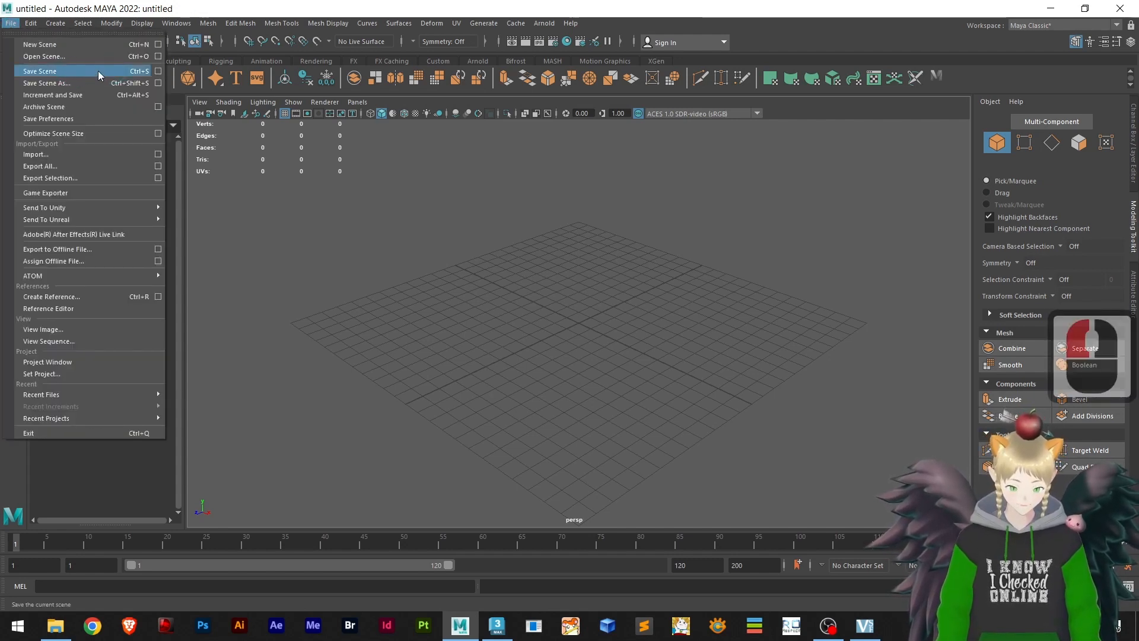
{"action": "left_click", "coordinate": [506, 299]}
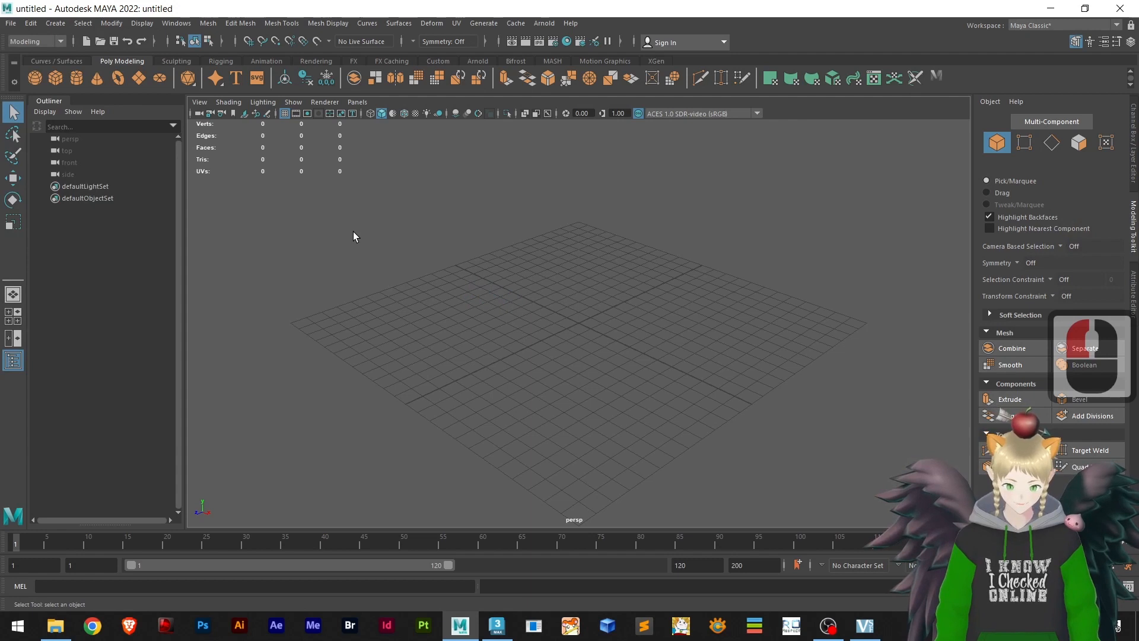
{"action": "left_click", "coordinate": [680, 433]}
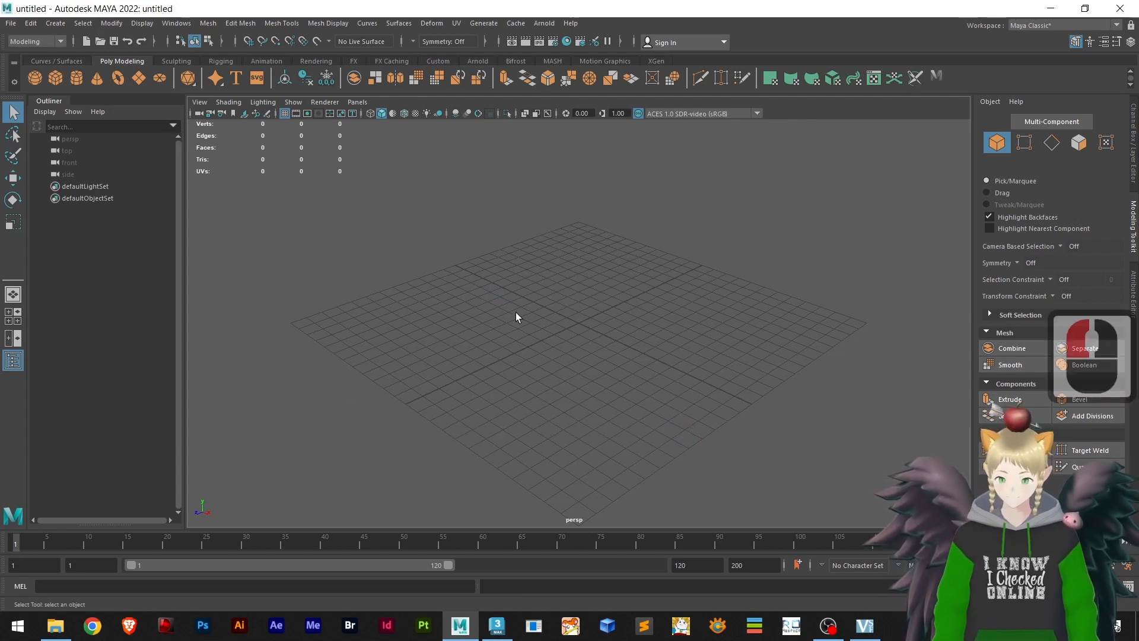
- Save the scene as "2 - Basics and Setup" in Maya Binary format in the project's scenes folder
{"action": "left_click", "coordinate": [11, 24]}
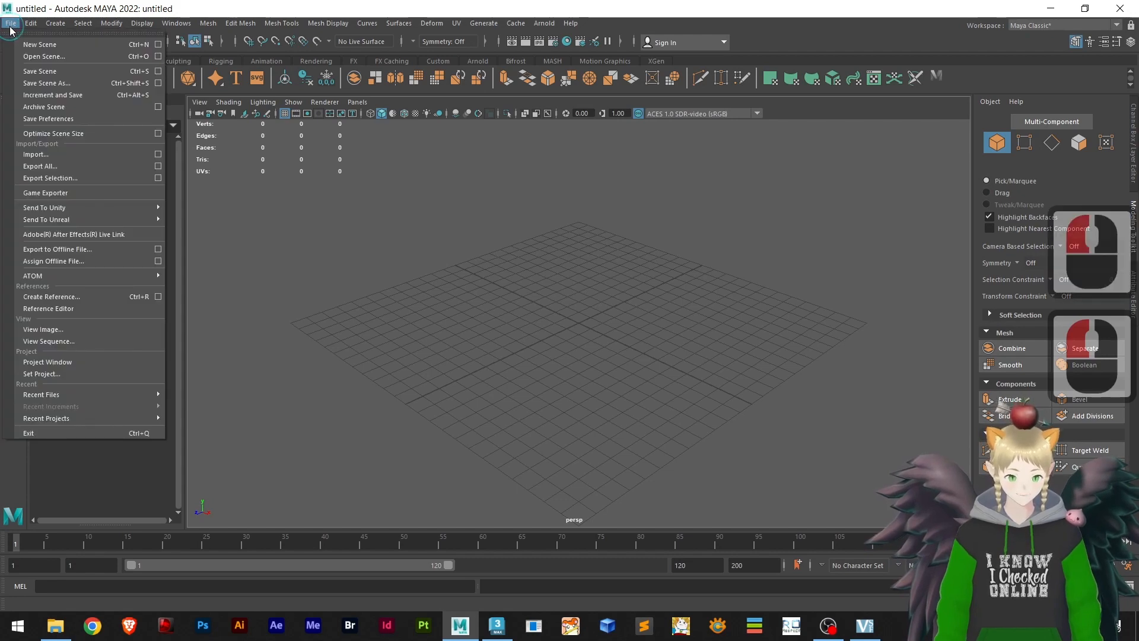
{"action": "left_click", "coordinate": [57, 72]}
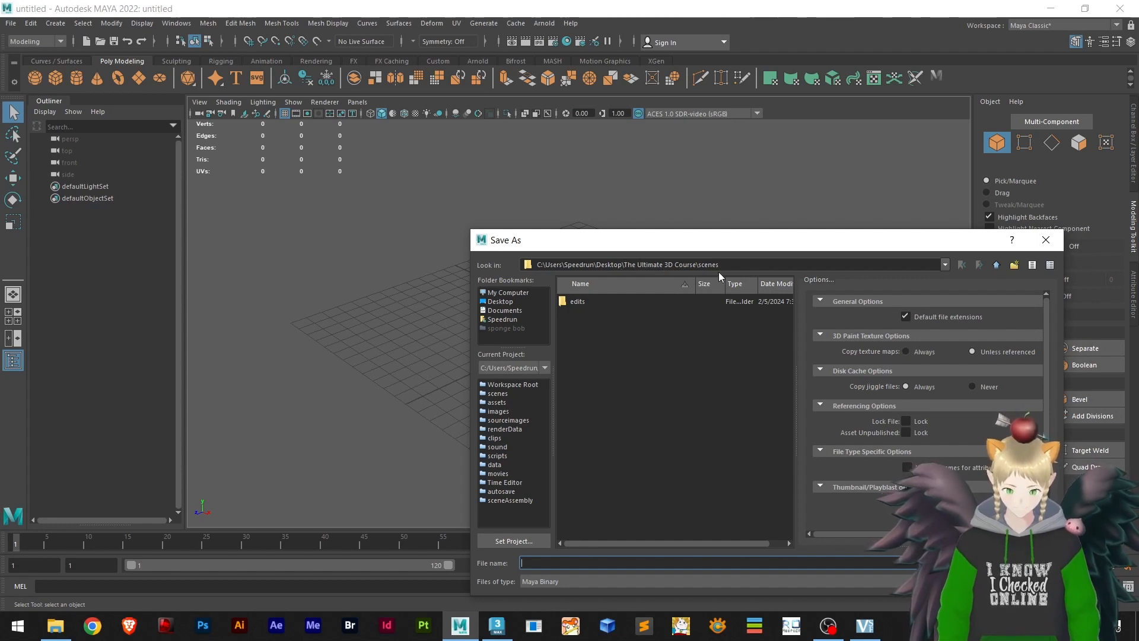
{"action": "left_click", "coordinate": [543, 559]}
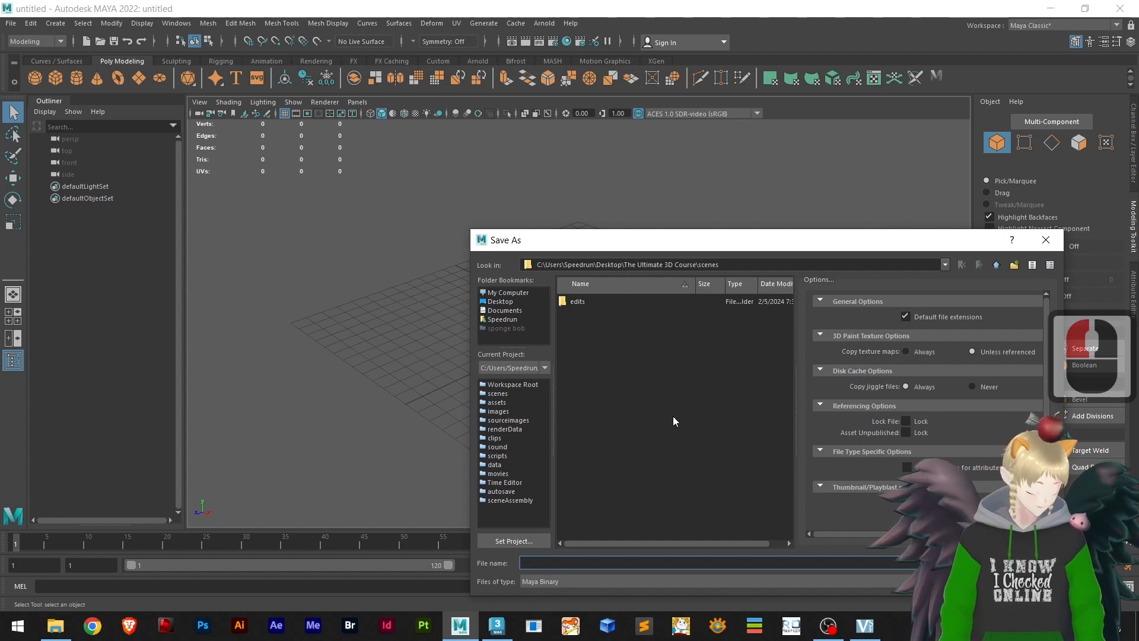
{"action": "type", "text": "2 -"}
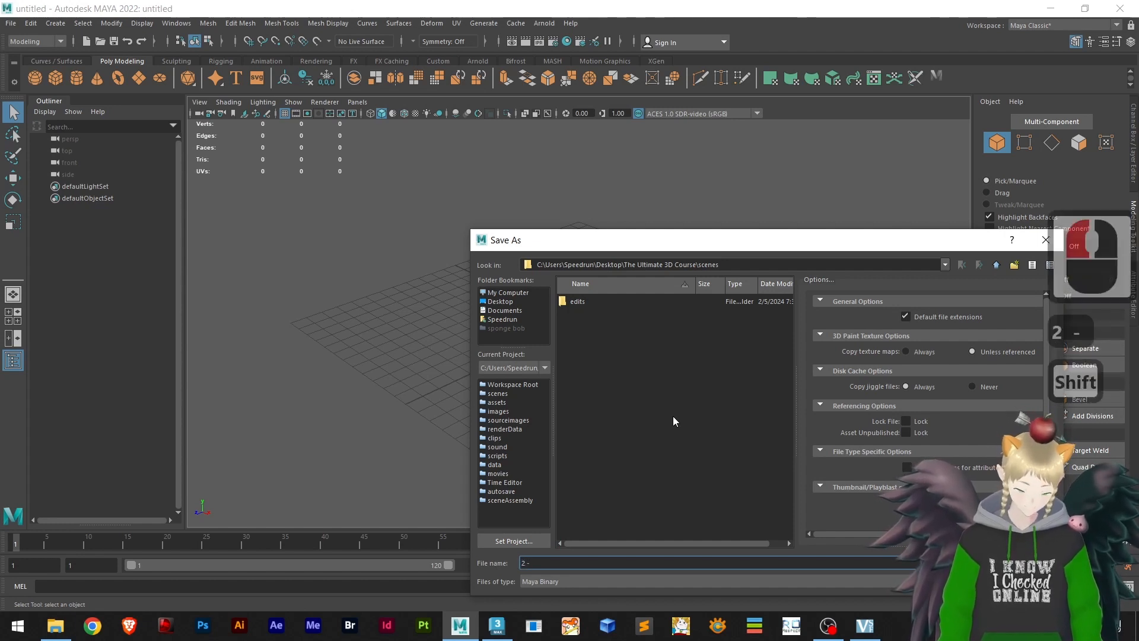
{"action": "type", "text": " Basics "}
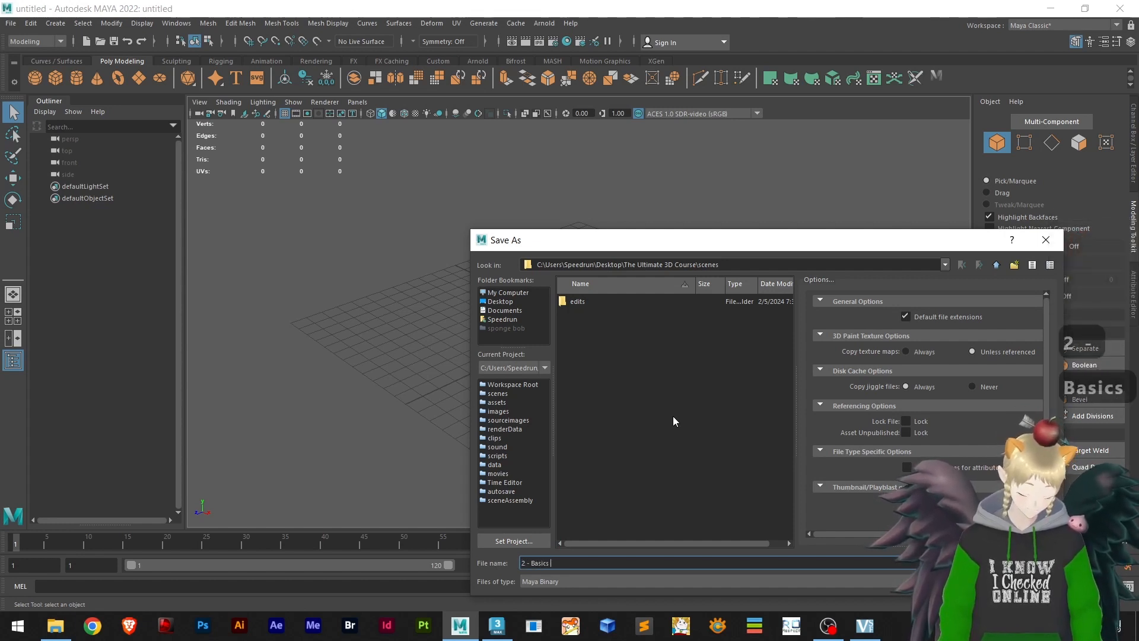
{"action": "type", "text": "and Setup"}
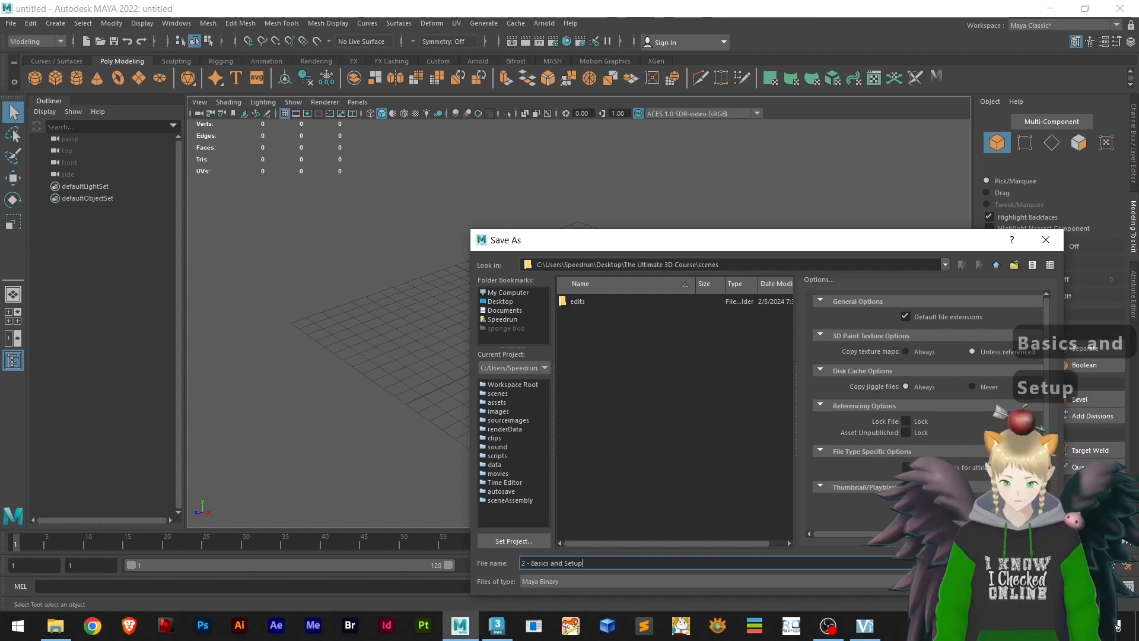
{"action": "left_click", "coordinate": [1029, 563]}
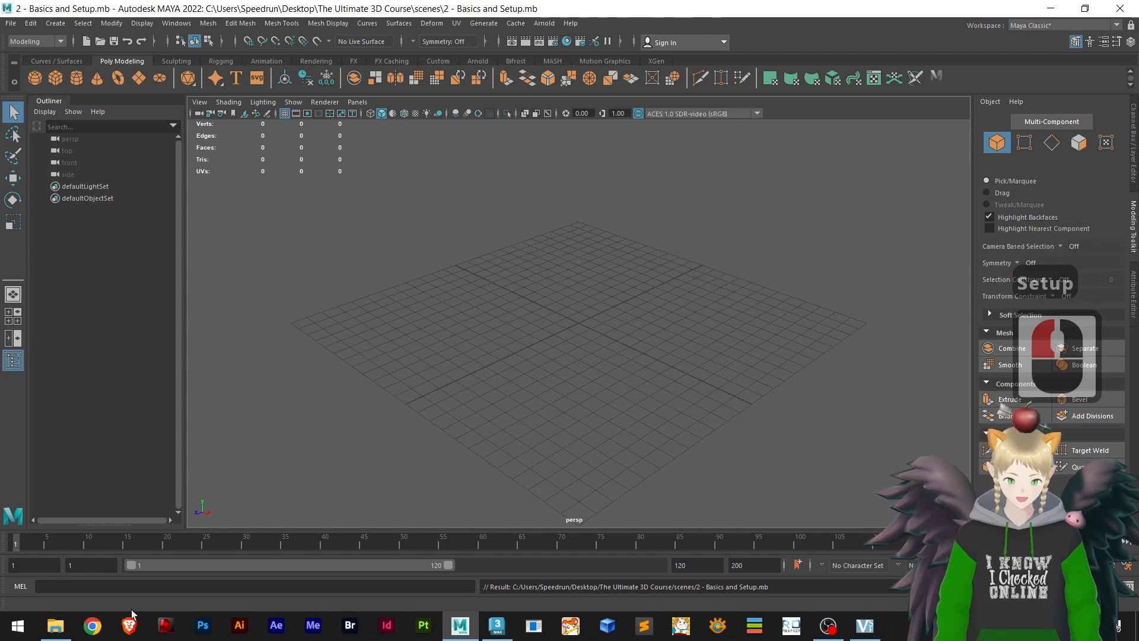
- Switch to File Explorer and open the project's scenes folder to check for the saved scene file
{"action": "left_click", "coordinate": [57, 631]}
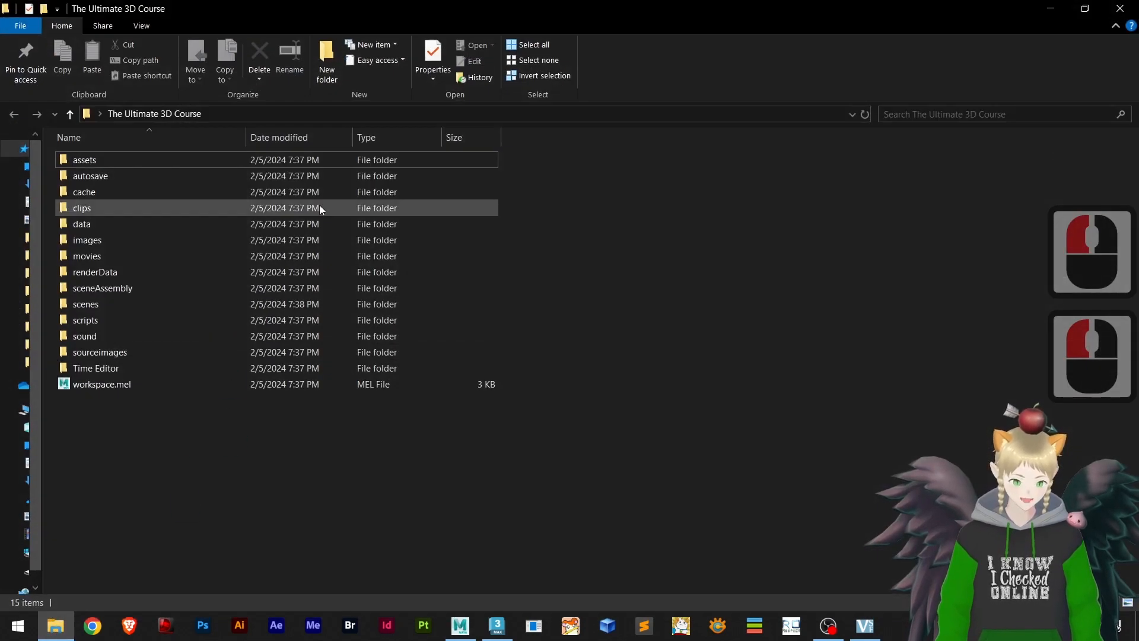
{"action": "right_click", "coordinate": [243, 443]}
{"action": "double_click", "coordinate": [111, 305]}
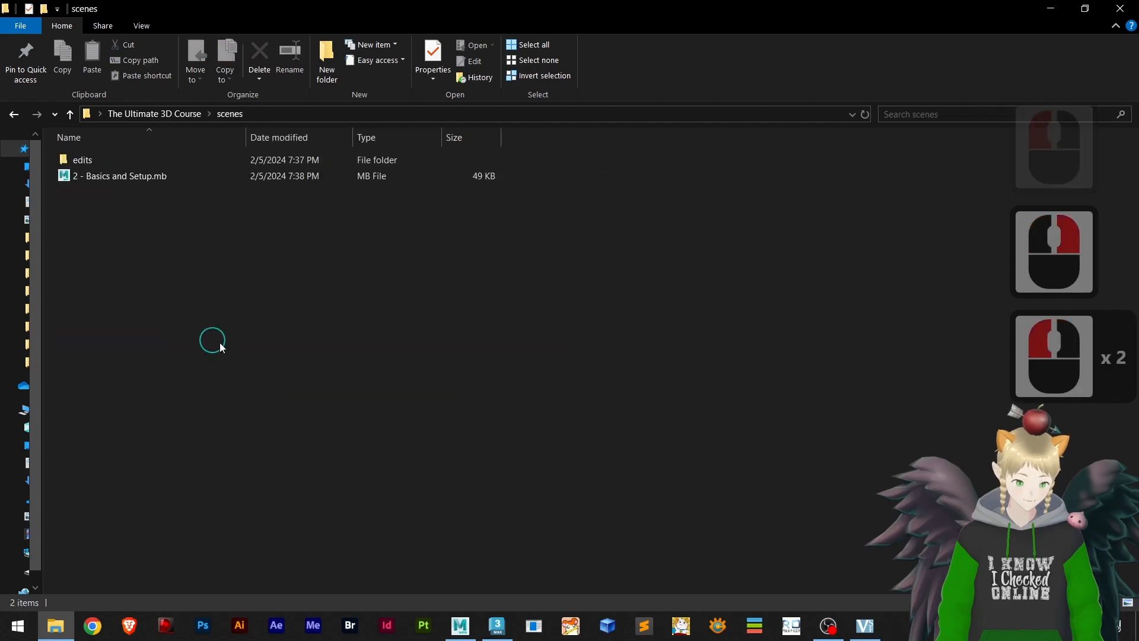
{"action": "left_click", "coordinate": [116, 200]}
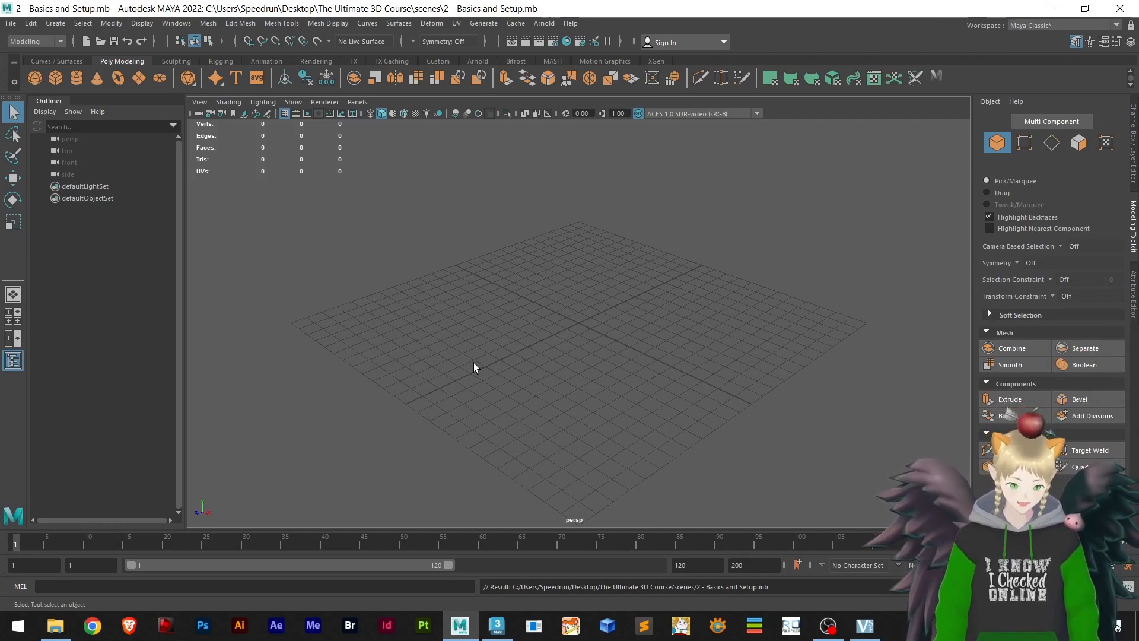
- Switch to 3ds Max to view its four-viewport layout, and return to Maya
{"action": "left_click", "coordinate": [497, 625]}
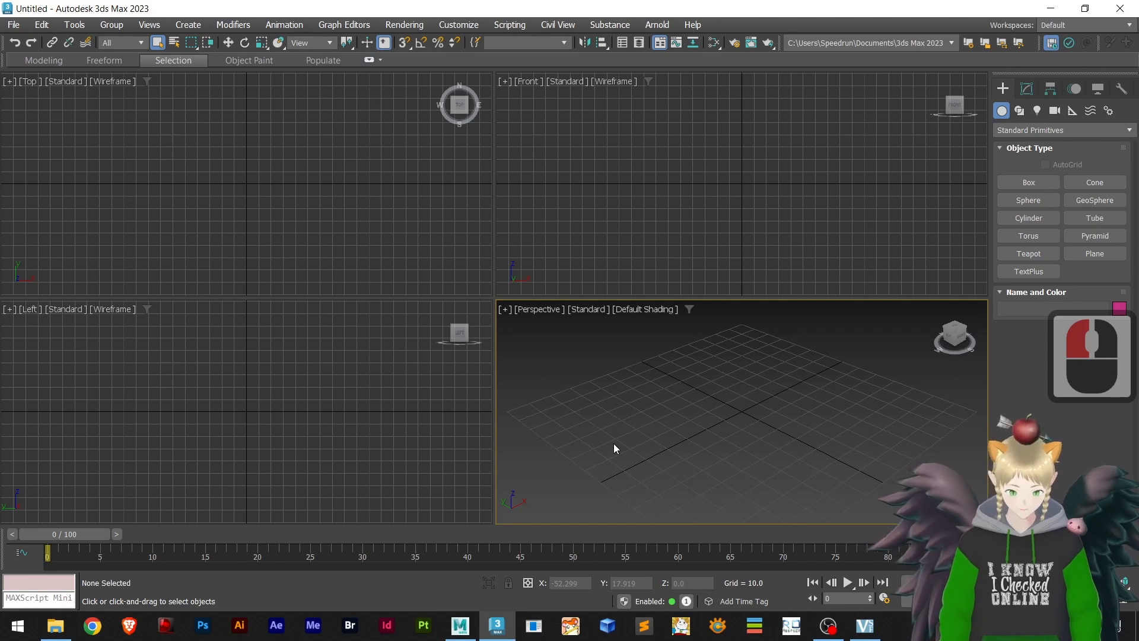
{"action": "key", "text": "alt+Tab"}
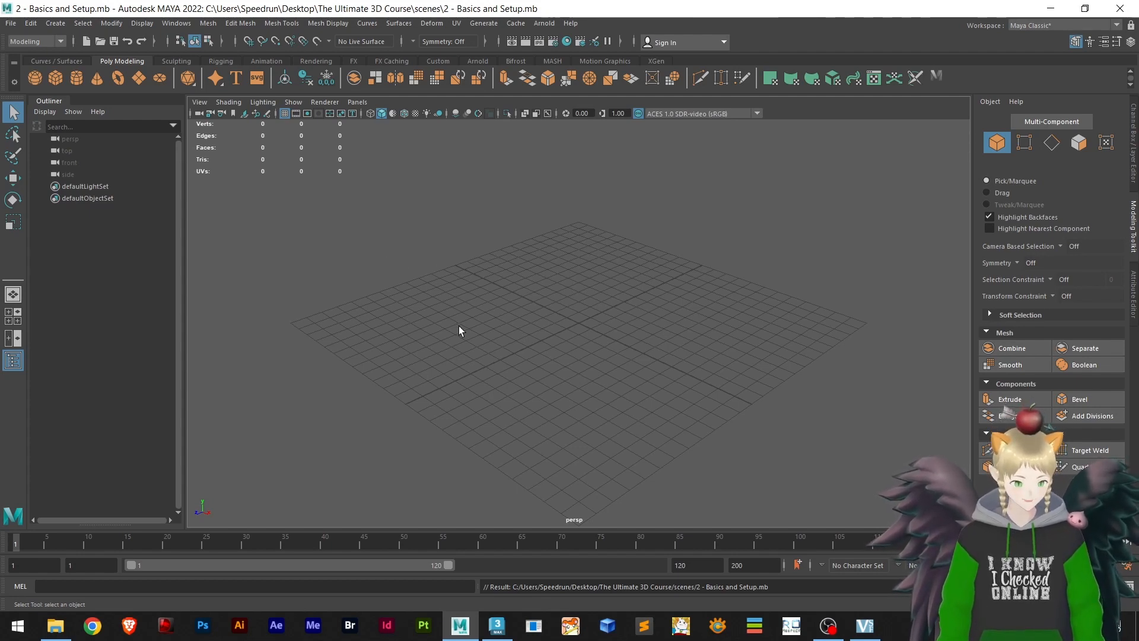
- Toggle between the four-view layout and enlarged single views, including the top view, ending on the four-view layout
{"action": "key", "text": "space"}
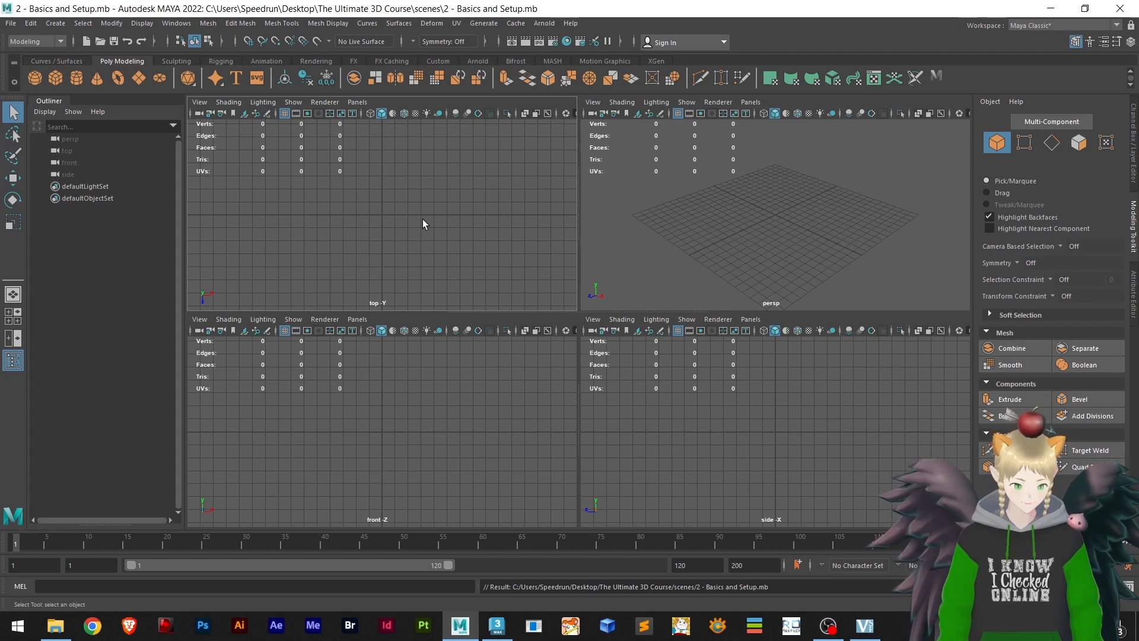
{"action": "key", "text": "space"}
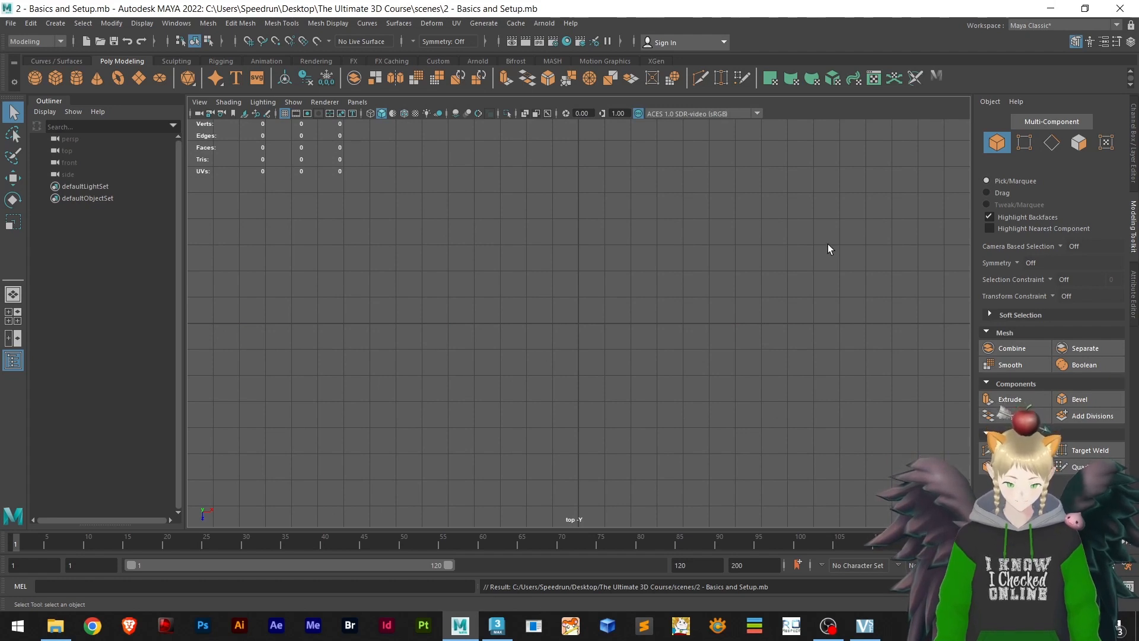
{"action": "key", "text": "space"}
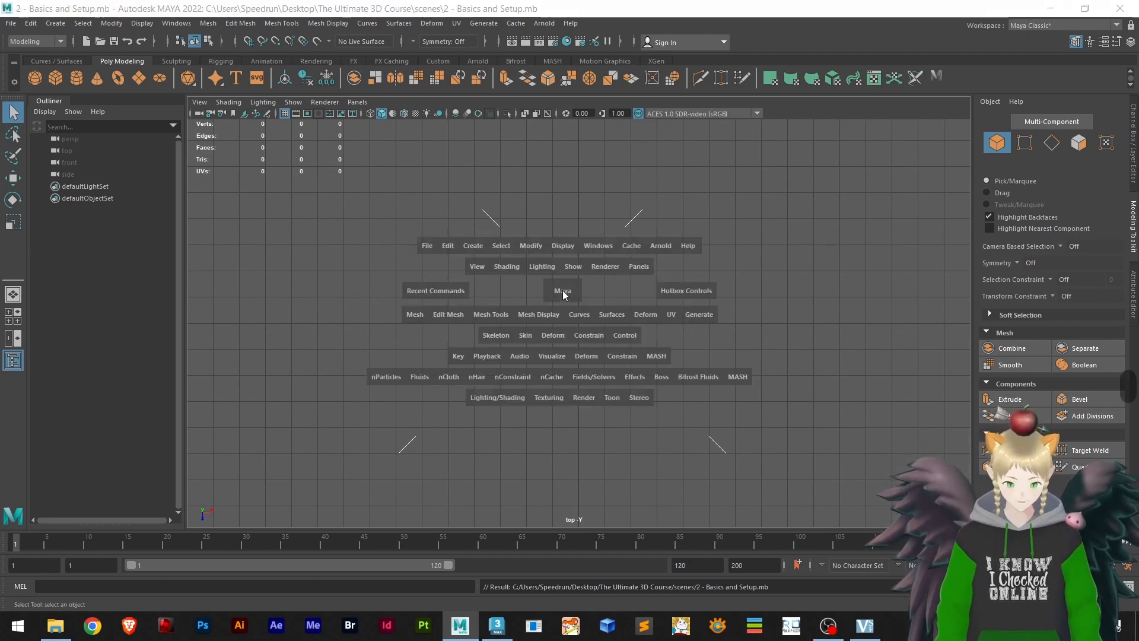
{"action": "key", "text": "space"}
{"action": "key", "text": "space"}
{"action": "key", "text": "space"}
{"action": "key", "text": "space"}
{"action": "key", "text": "space"}
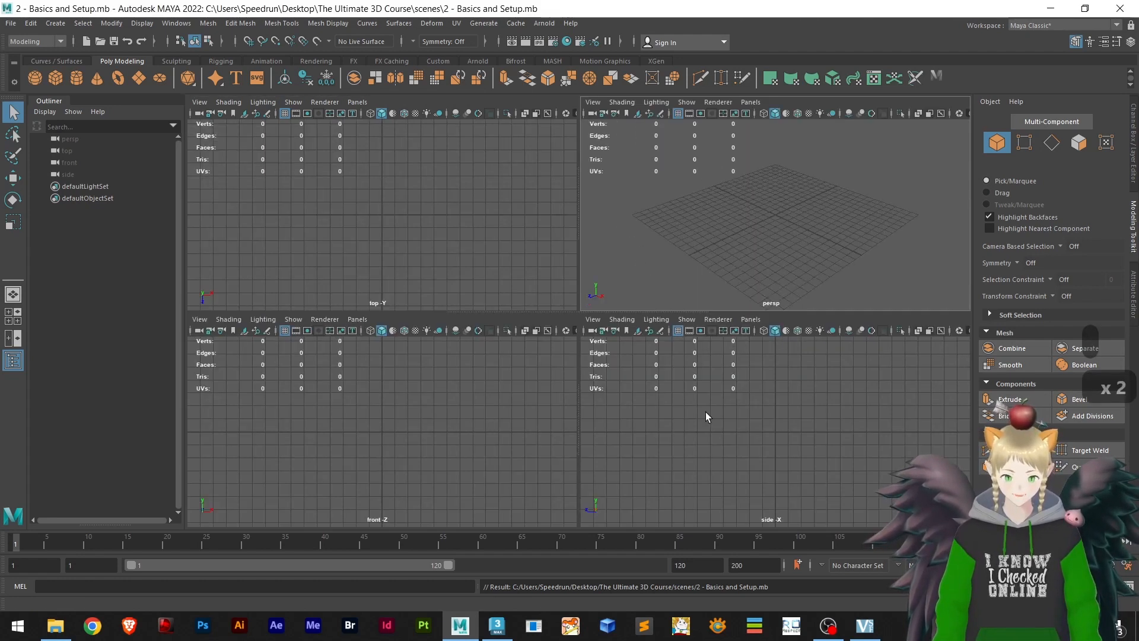
- Switch from the four-view layout to the enlarged perspective view
{"action": "key", "text": "space"}
{"action": "key", "text": "space"}
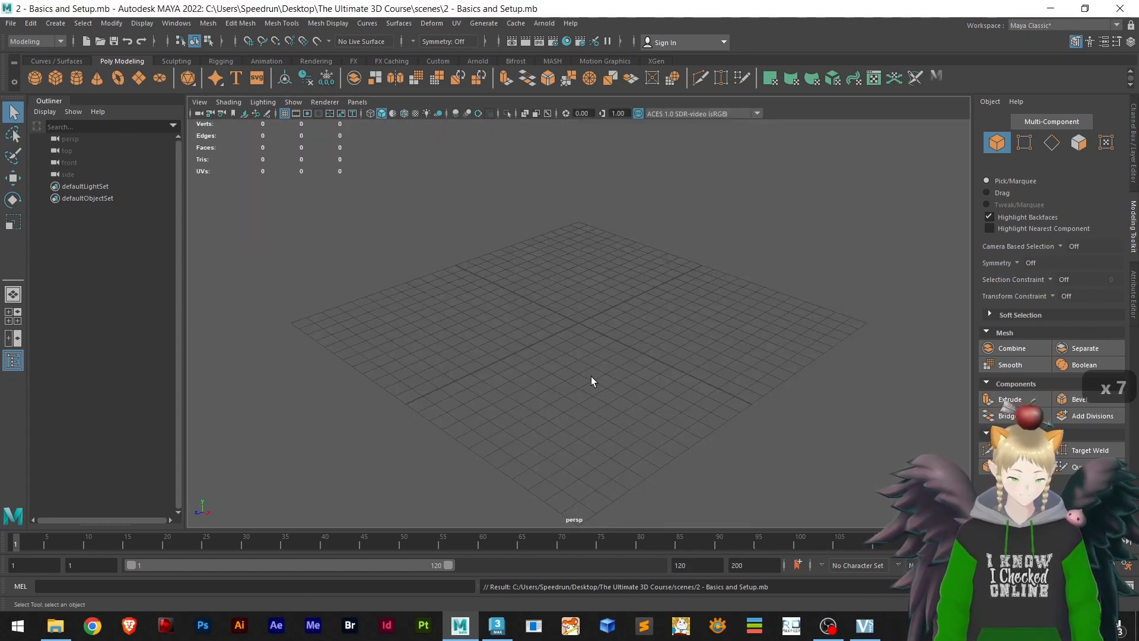
- Bring up the hotbox and the empty-space marking menu in the perspective view to look over their commands
{"action": "key", "text": "space"}
{"action": "left_click_drag", "start_coordinate": [558, 333], "coordinate": [557, 333]}
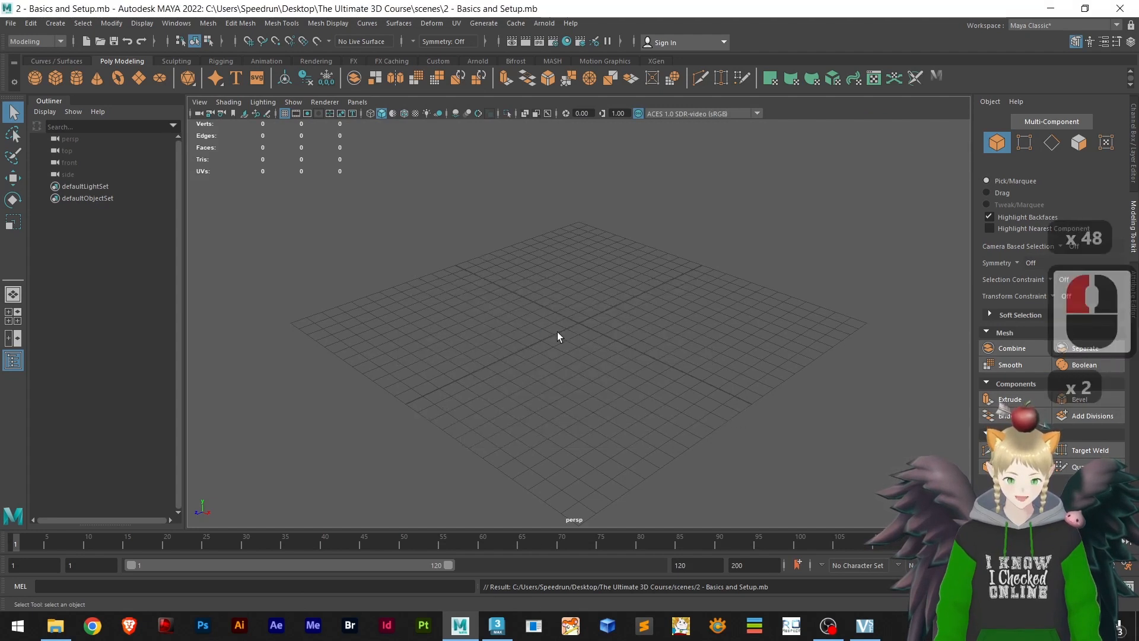
{"action": "key", "text": "space"}
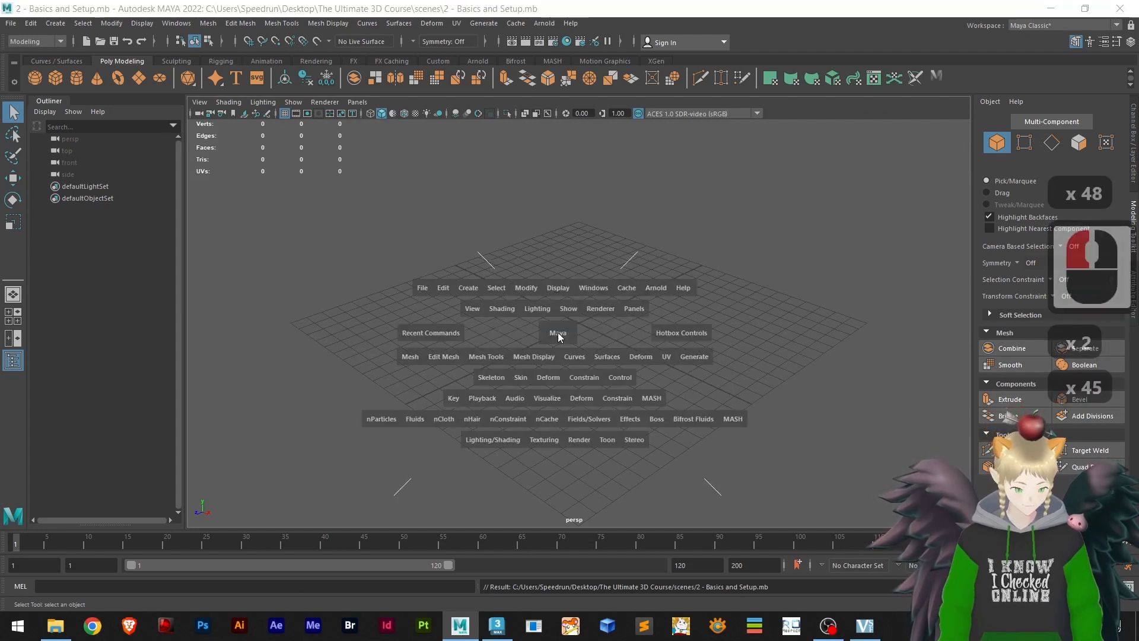
{"action": "mouse_move", "coordinate": [558, 333]}
{"action": "left_mouse_down"}
{"action": "mouse_move", "coordinate": [562, 310]}
{"action": "mouse_move", "coordinate": [515, 319]}
{"action": "mouse_move", "coordinate": [587, 324]}
{"action": "mouse_move", "coordinate": [579, 347]}
{"action": "mouse_move", "coordinate": [498, 349]}
{"action": "mouse_move", "coordinate": [557, 333]}
{"action": "left_mouse_up"}
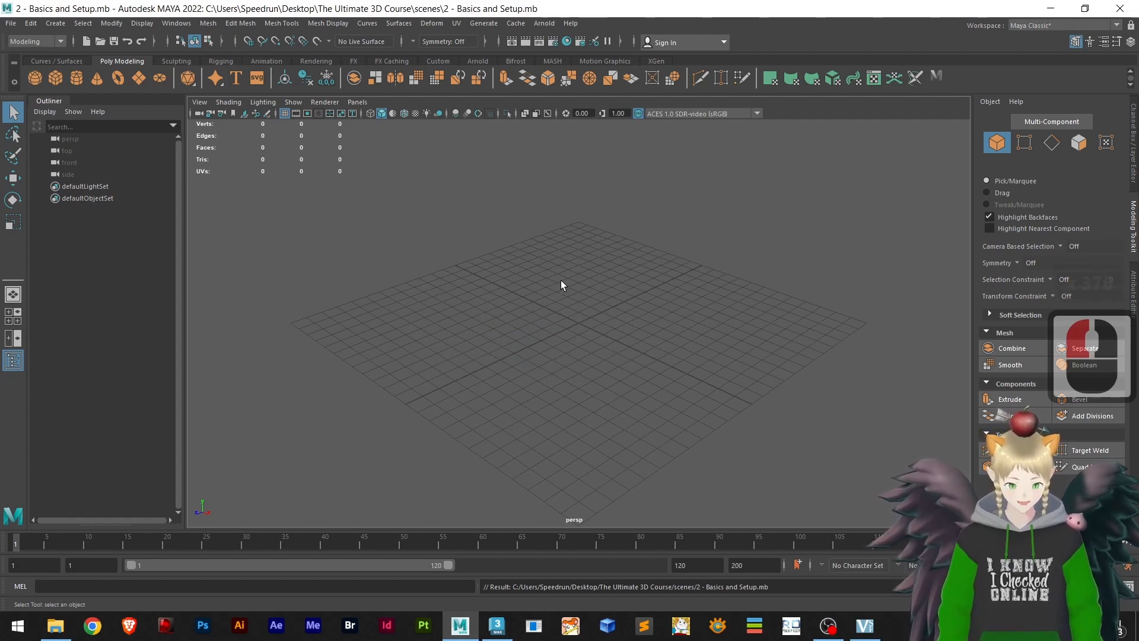
{"action": "right_click_drag", "start_coordinate": [560, 280], "coordinate": [561, 280]}
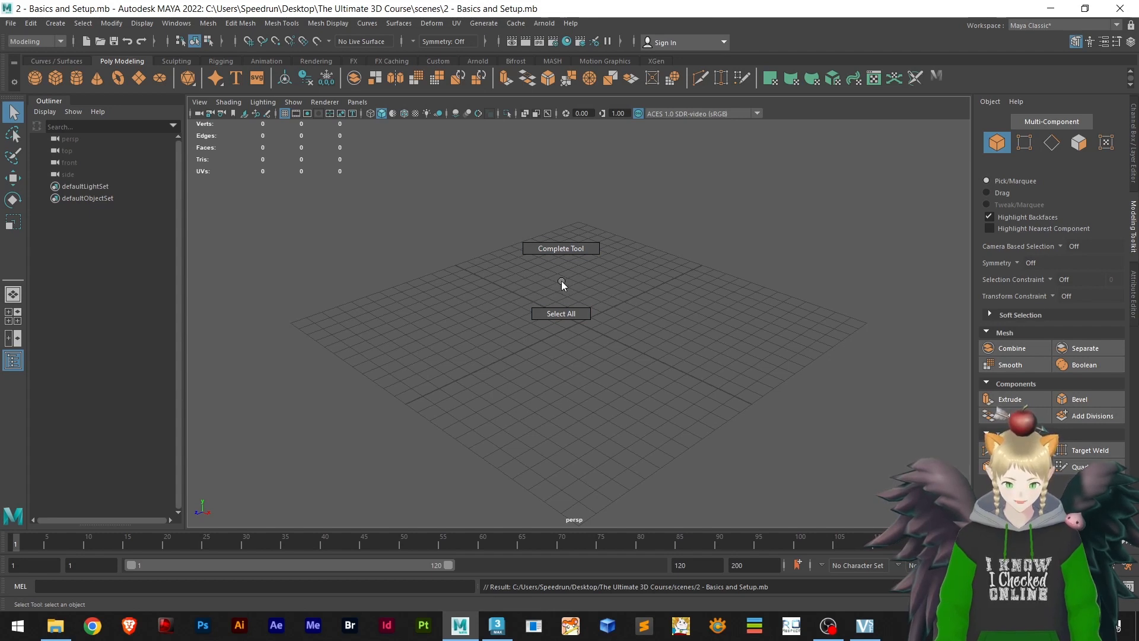
{"action": "right_click", "coordinate": [561, 280]}
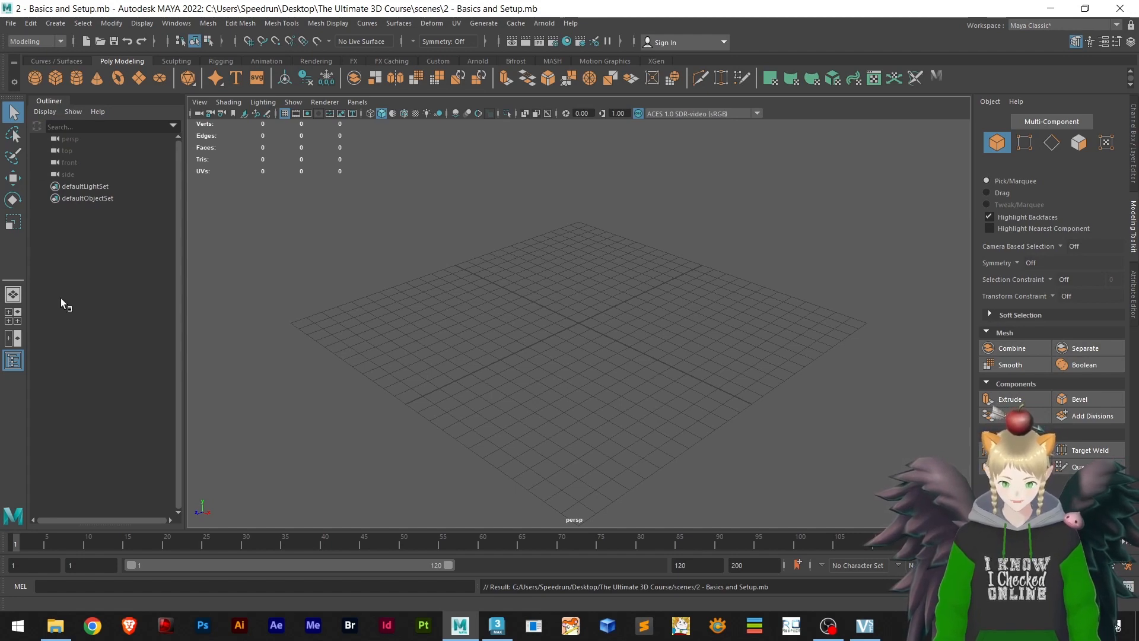
- Hide and show the Outliner twice, leaving it displayed beside the perspective view
{"action": "left_click", "coordinate": [13, 360]}
{"action": "left_click", "coordinate": [13, 360]}
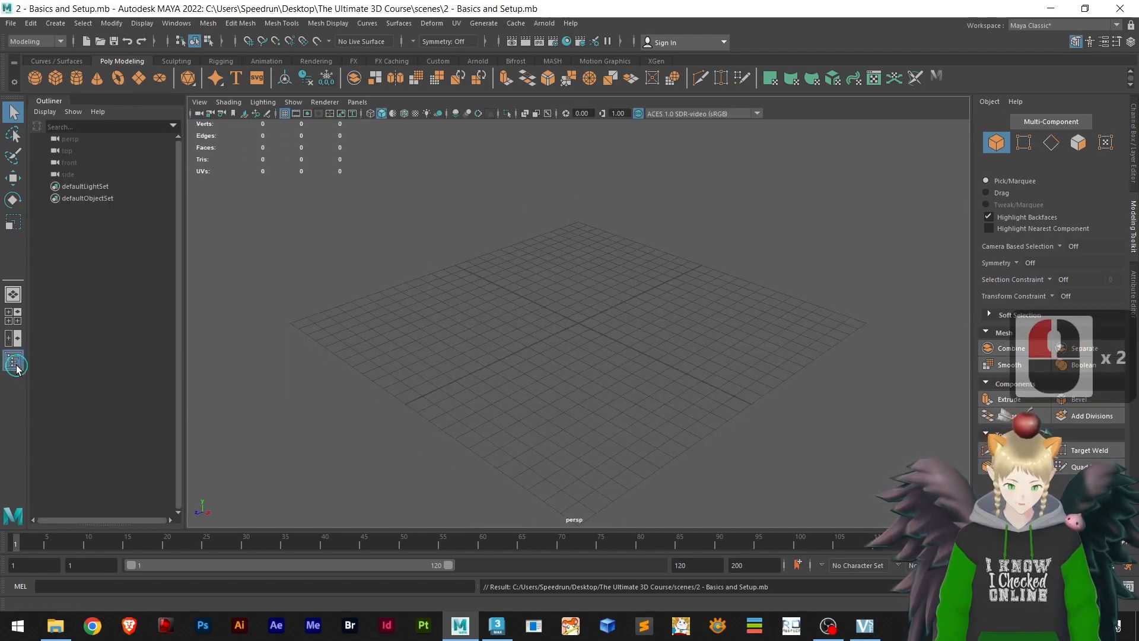
{"action": "left_click", "coordinate": [13, 360]}
{"action": "left_click", "coordinate": [13, 360]}
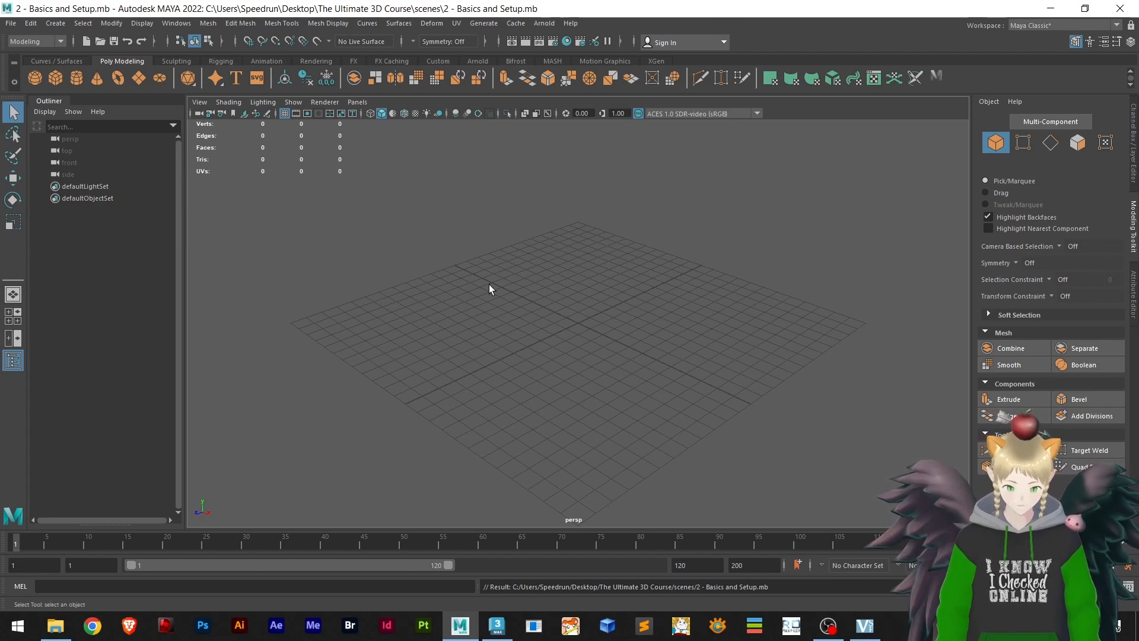
{"action": "left_click_drag", "start_coordinate": [481, 282], "coordinate": [692, 377]}
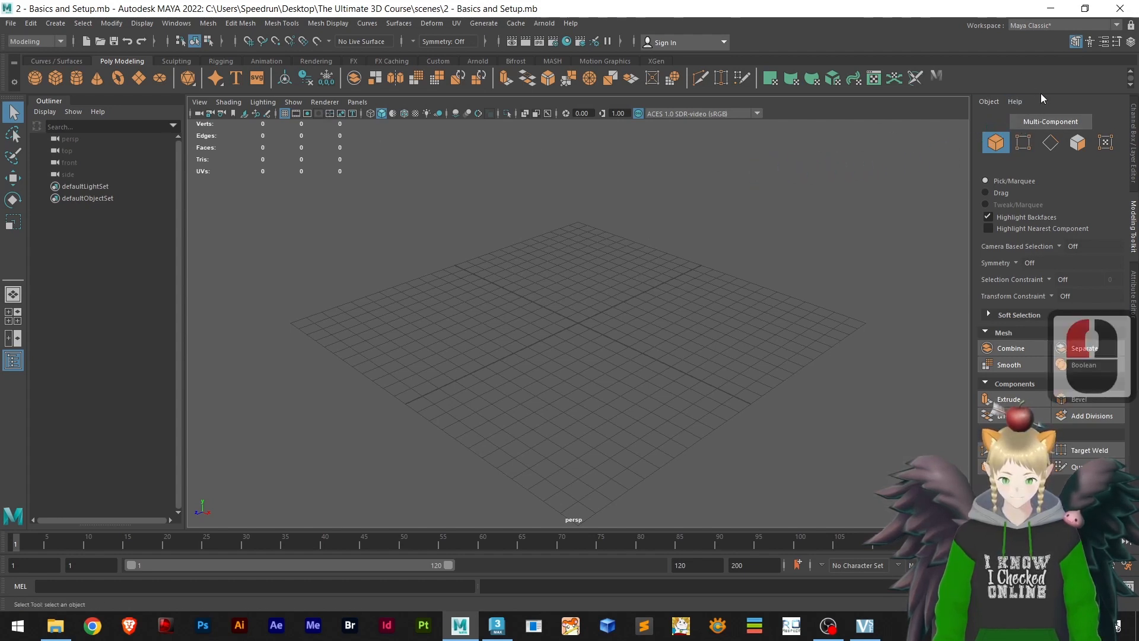
- Undock the Outliner from the interface into a floating window over the viewport
{"action": "left_click", "coordinate": [990, 102]}
{"action": "left_click", "coordinate": [834, 62]}
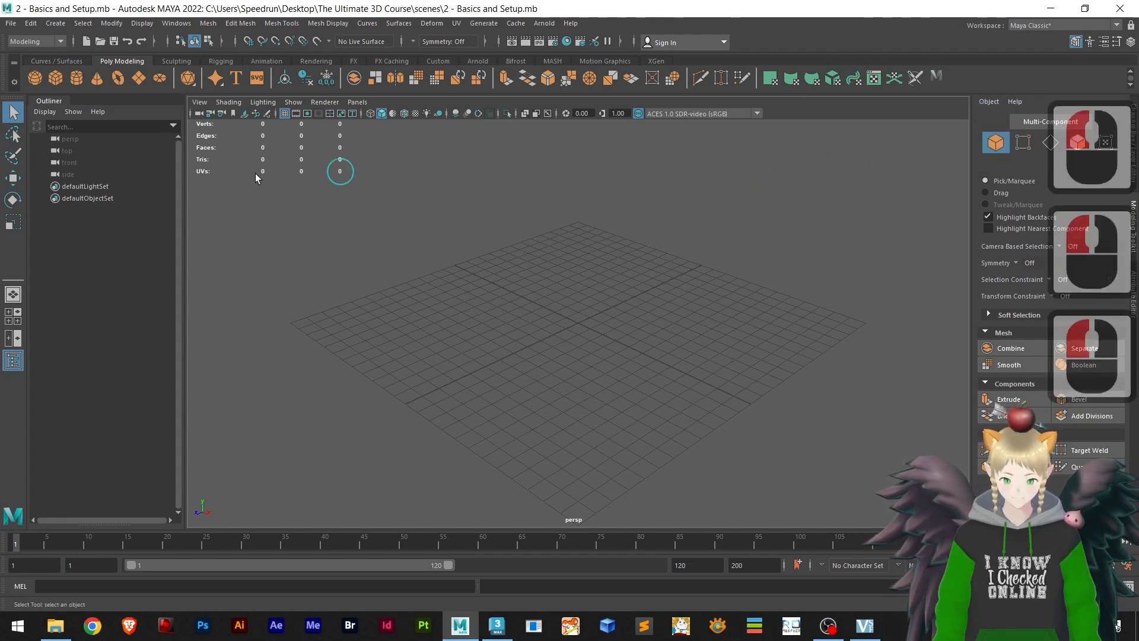
{"action": "left_click_drag", "start_coordinate": [50, 101], "coordinate": [495, 161]}
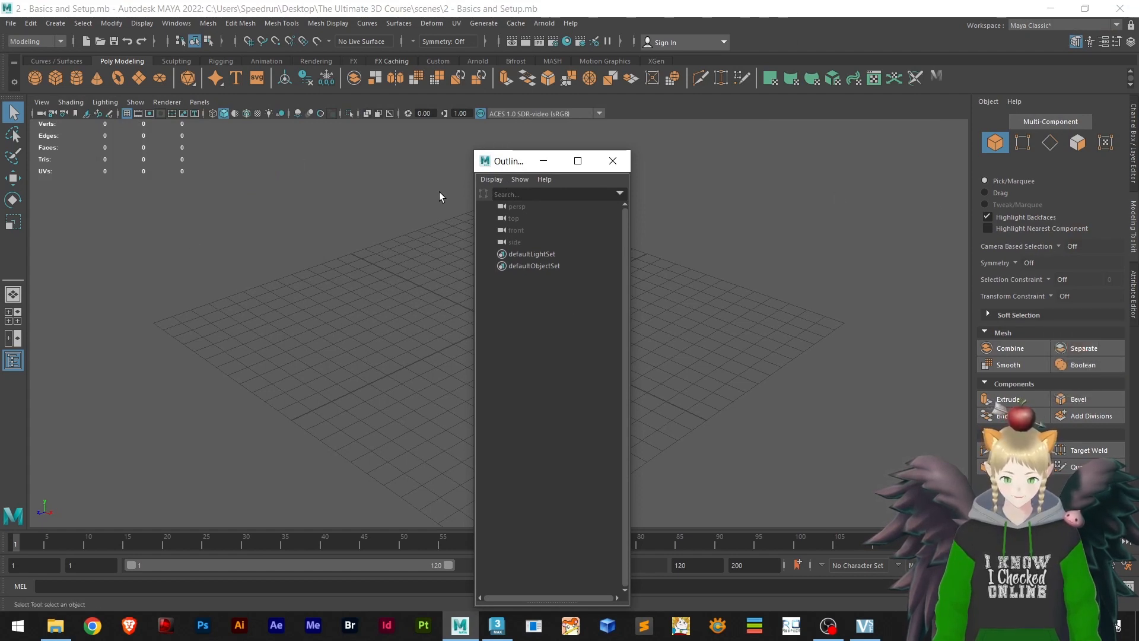
- Reset the current Maya Classic workspace to its default layout and display the docked Outliner
{"action": "left_click", "coordinate": [1030, 25]}
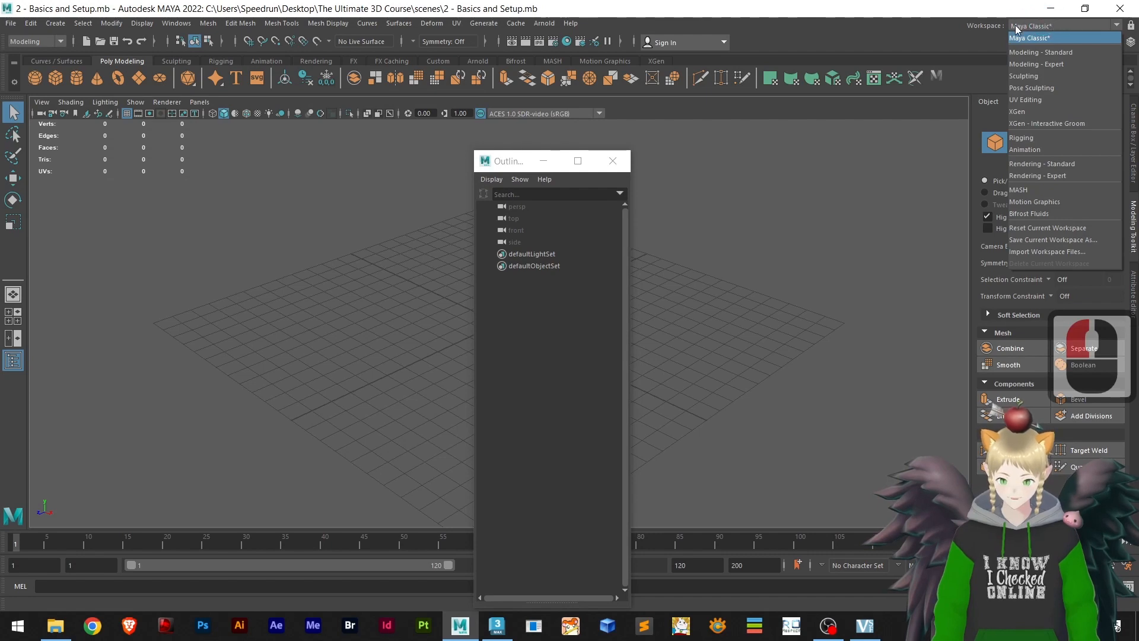
{"action": "left_click", "coordinate": [1035, 229]}
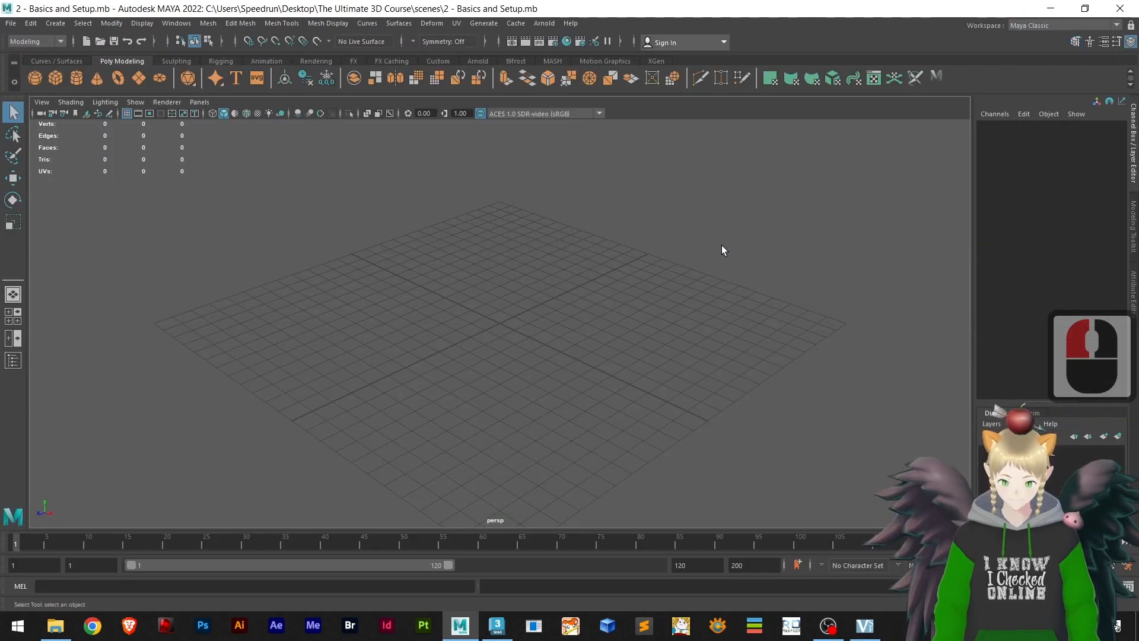
{"action": "left_click", "coordinate": [15, 359]}
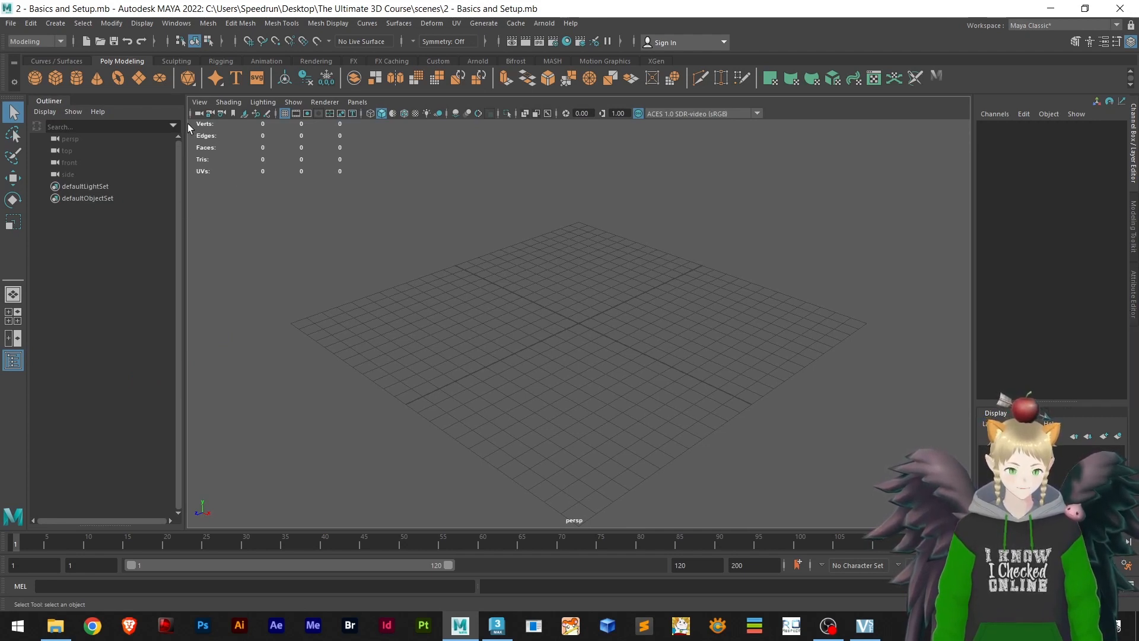
- Turn off the Poly Count heads-up display in the viewport
{"action": "left_click_drag", "start_coordinate": [190, 124], "coordinate": [365, 179]}
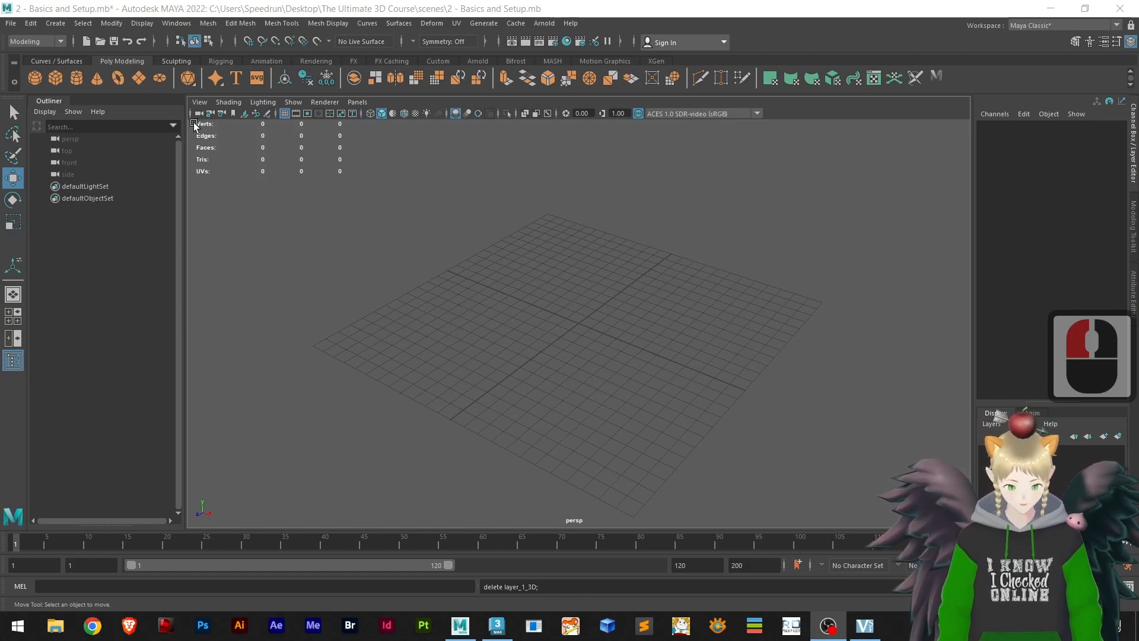
{"action": "left_click_drag", "start_coordinate": [193, 122], "coordinate": [349, 178]}
{"action": "left_click", "coordinate": [137, 25]}
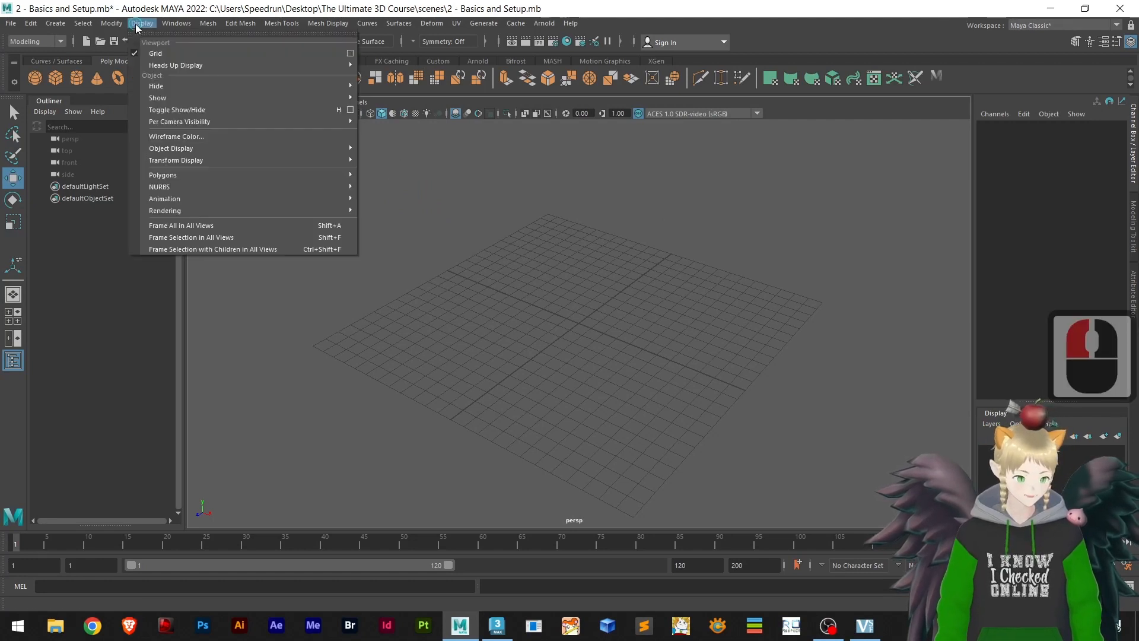
{"action": "mouse_move", "coordinate": [194, 70]}
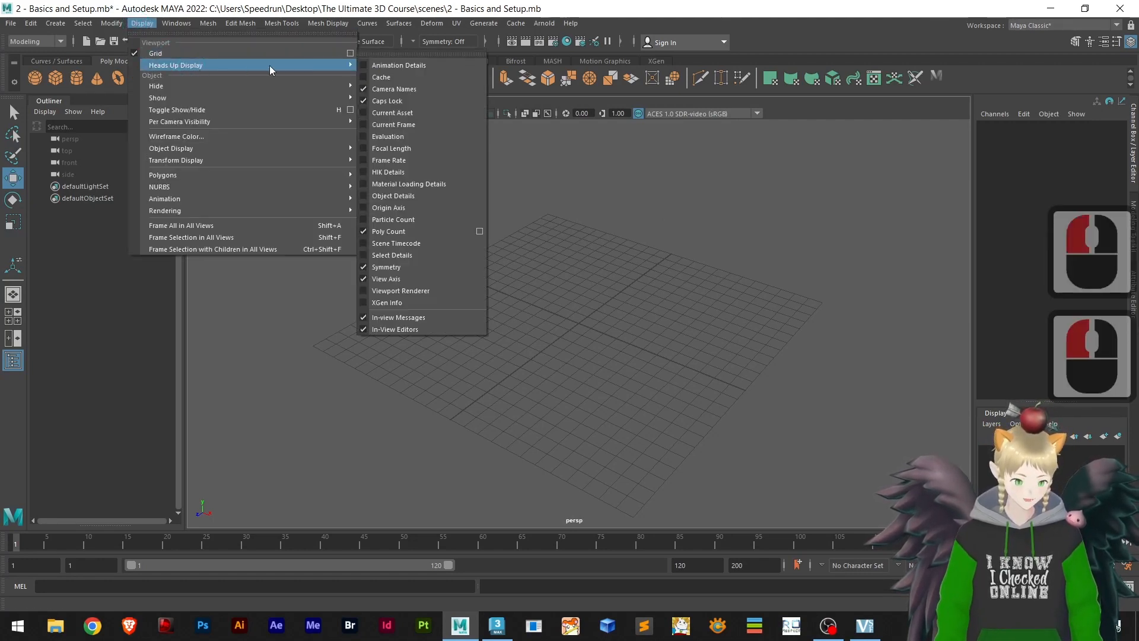
{"action": "left_click", "coordinate": [364, 232]}
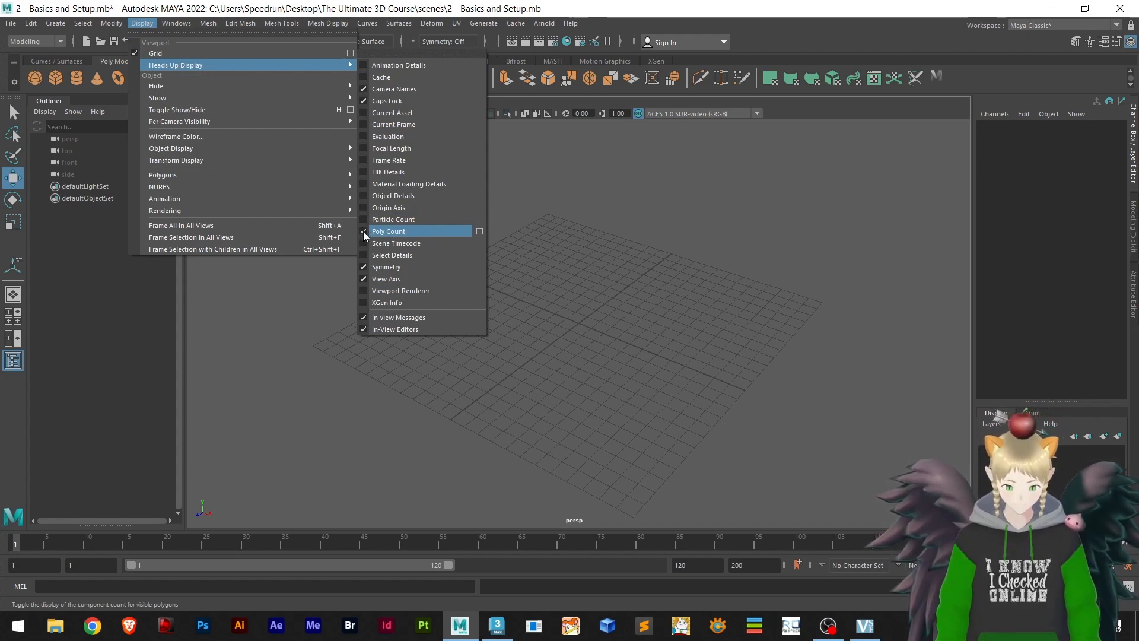
{"action": "left_click", "coordinate": [439, 253]}
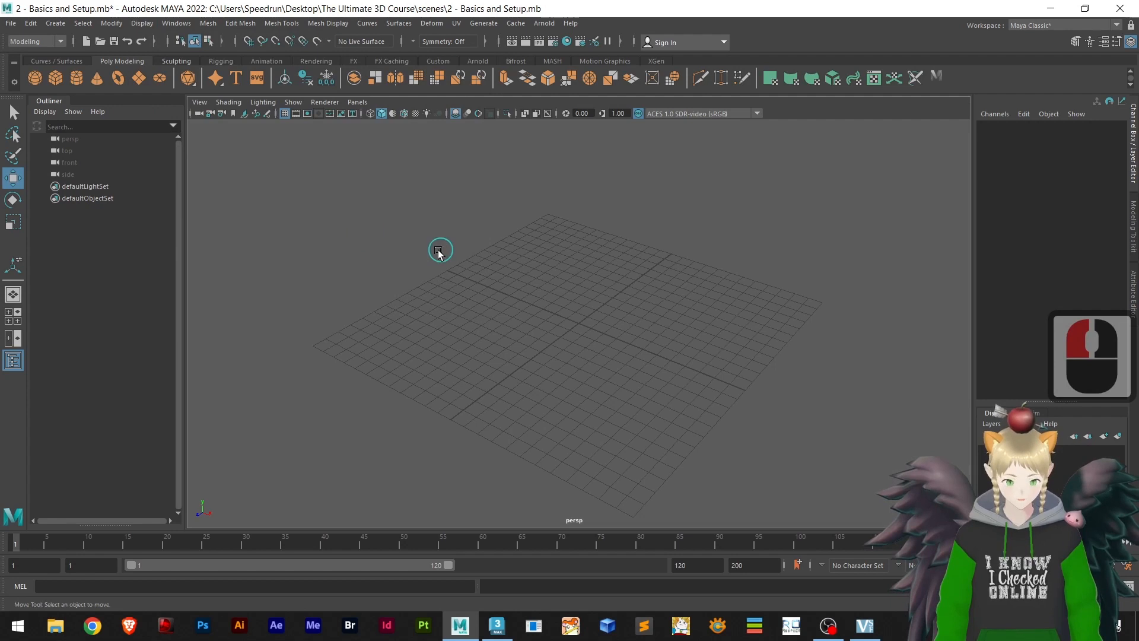
- Turn on the Poly Count heads-up display in the viewport
{"action": "left_click", "coordinate": [141, 24]}
{"action": "left_click", "coordinate": [249, 66]}
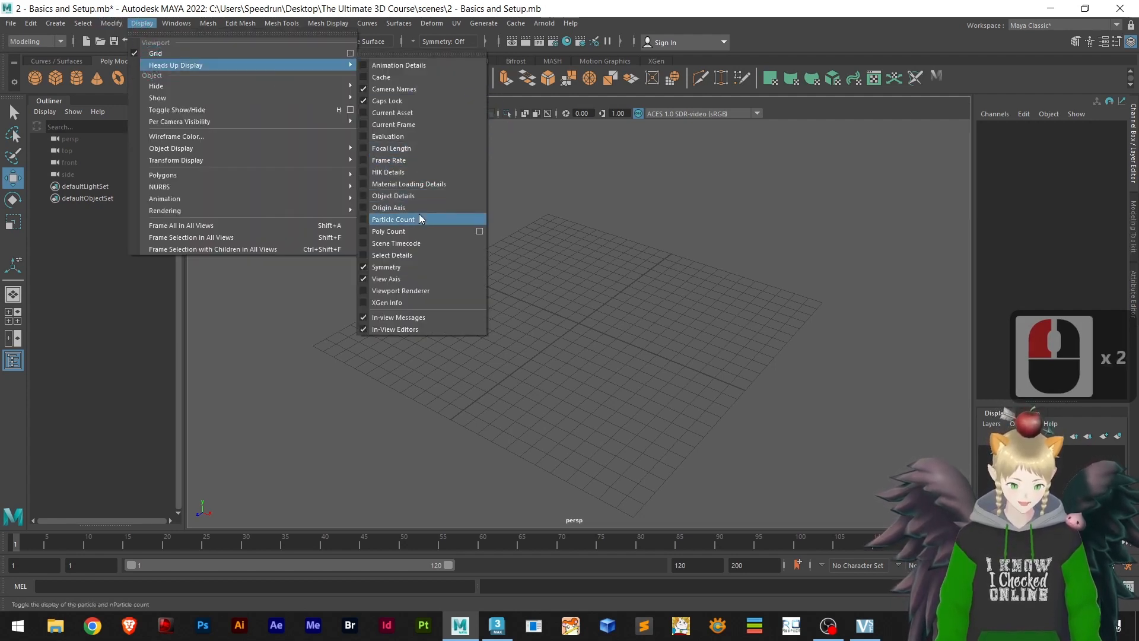
{"action": "left_click", "coordinate": [408, 231]}
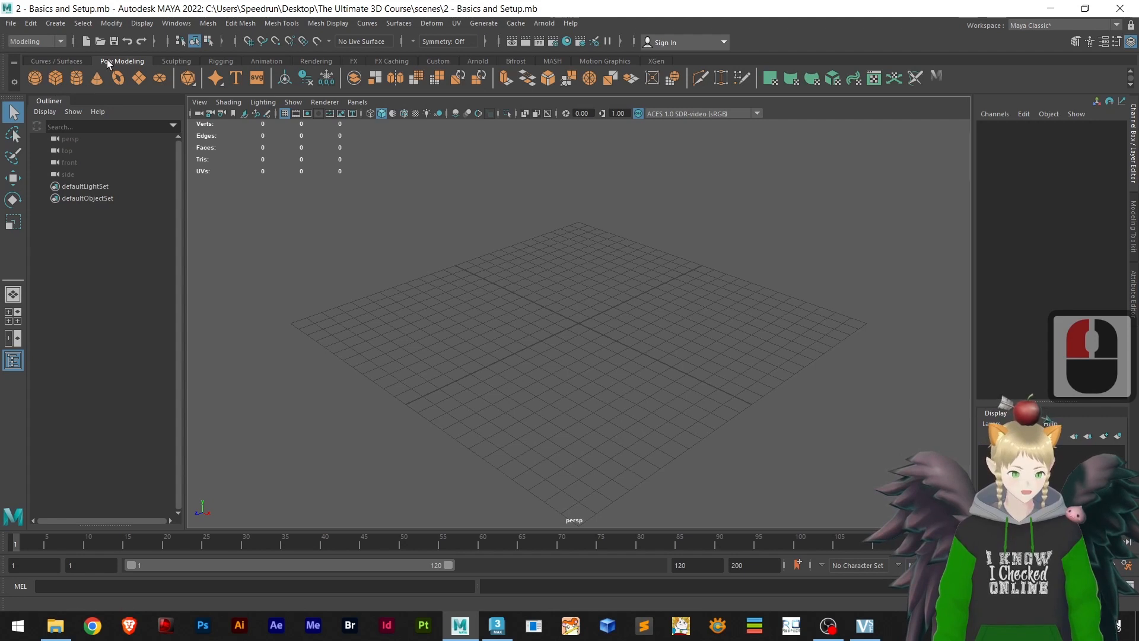
- Create a polygon cube at the centre of the grid from the Poly Modeling tools
{"action": "left_click", "coordinate": [52, 62]}
{"action": "left_click", "coordinate": [111, 61]}
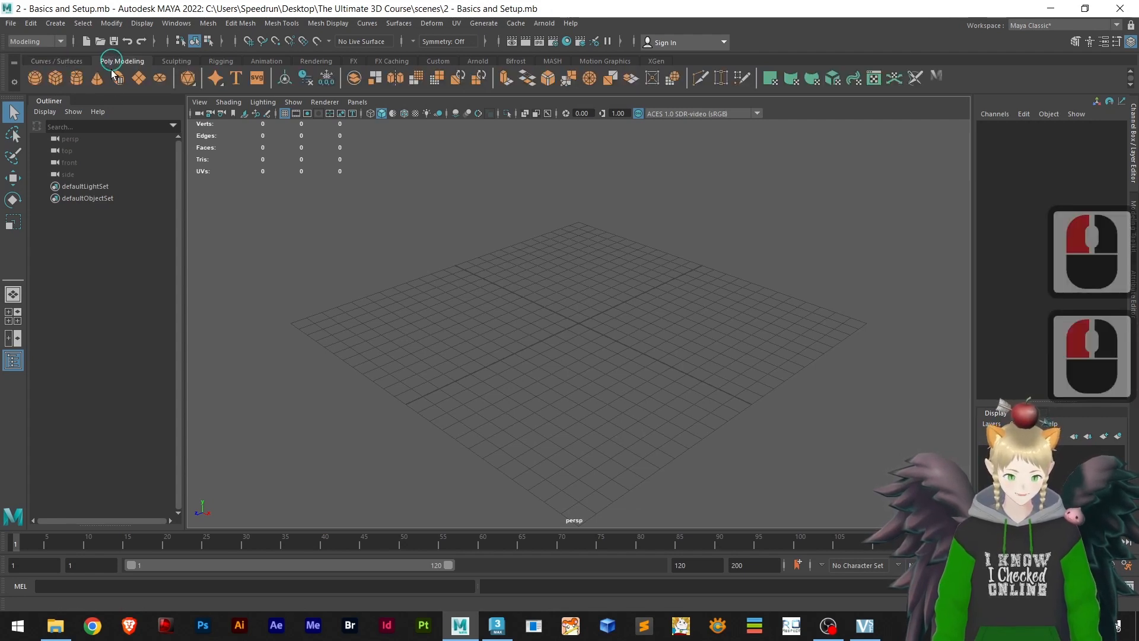
{"action": "left_click", "coordinate": [57, 78]}
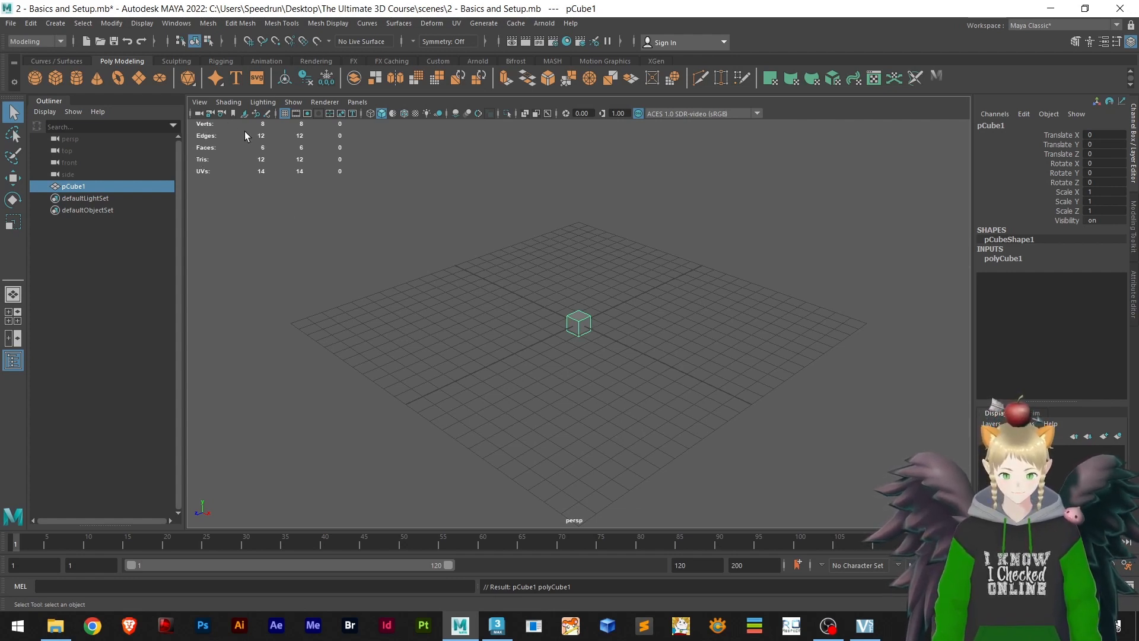
- Bring up the cube's marking menu to look over its component selection modes
{"action": "scroll", "coordinate": [581, 332], "scroll_direction": "up", "scroll_amount": 10}
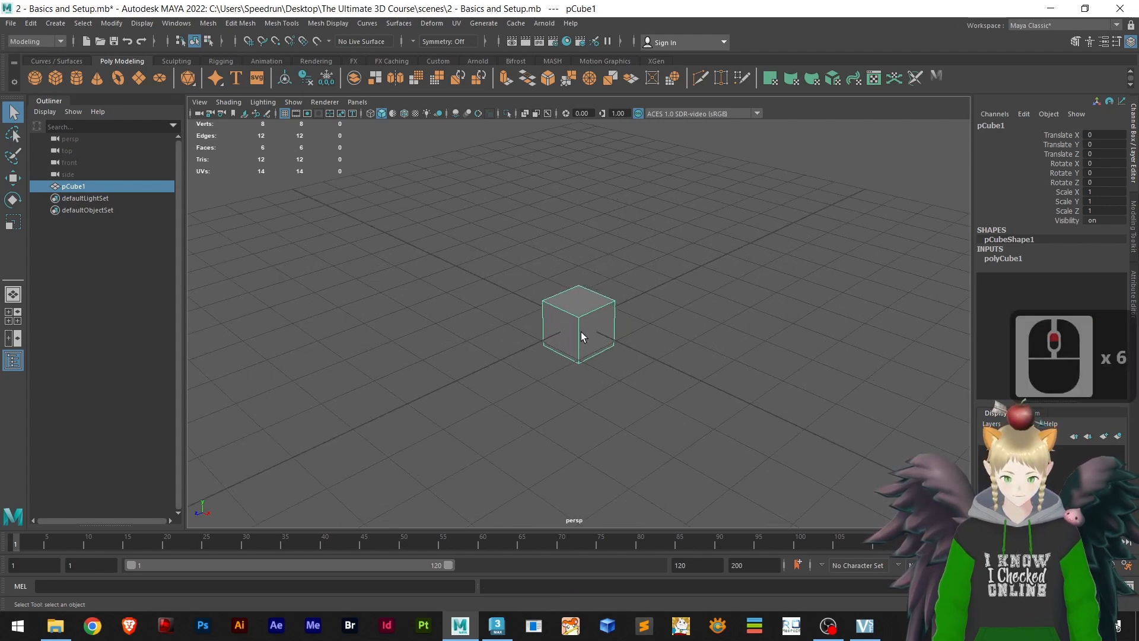
{"action": "right_click", "coordinate": [598, 292]}
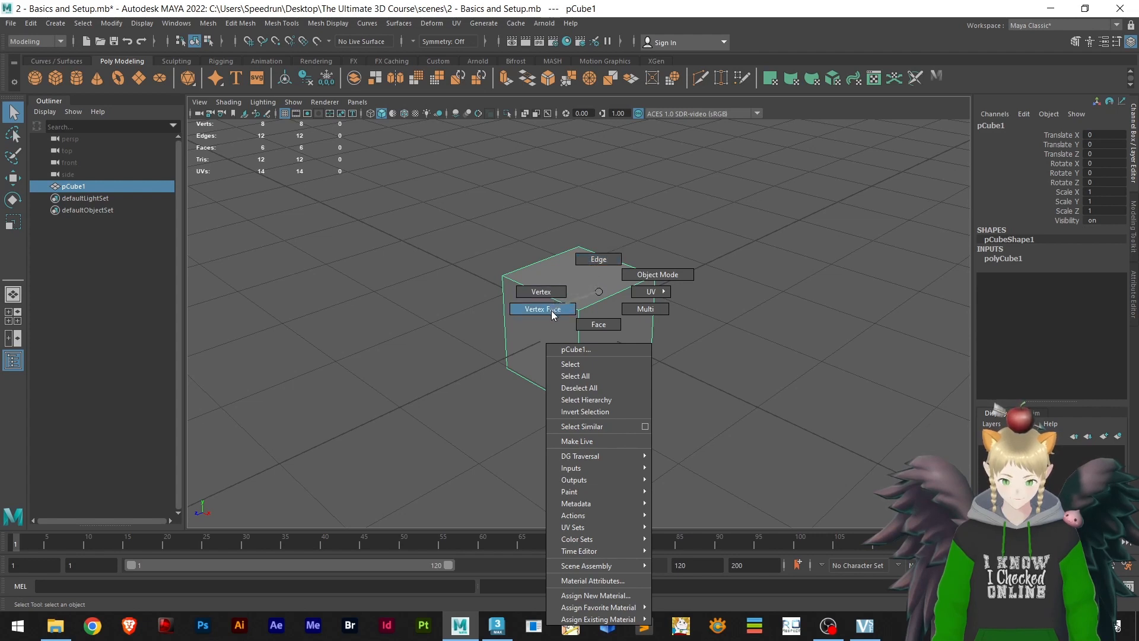
{"action": "right_click", "coordinate": [598, 294]}
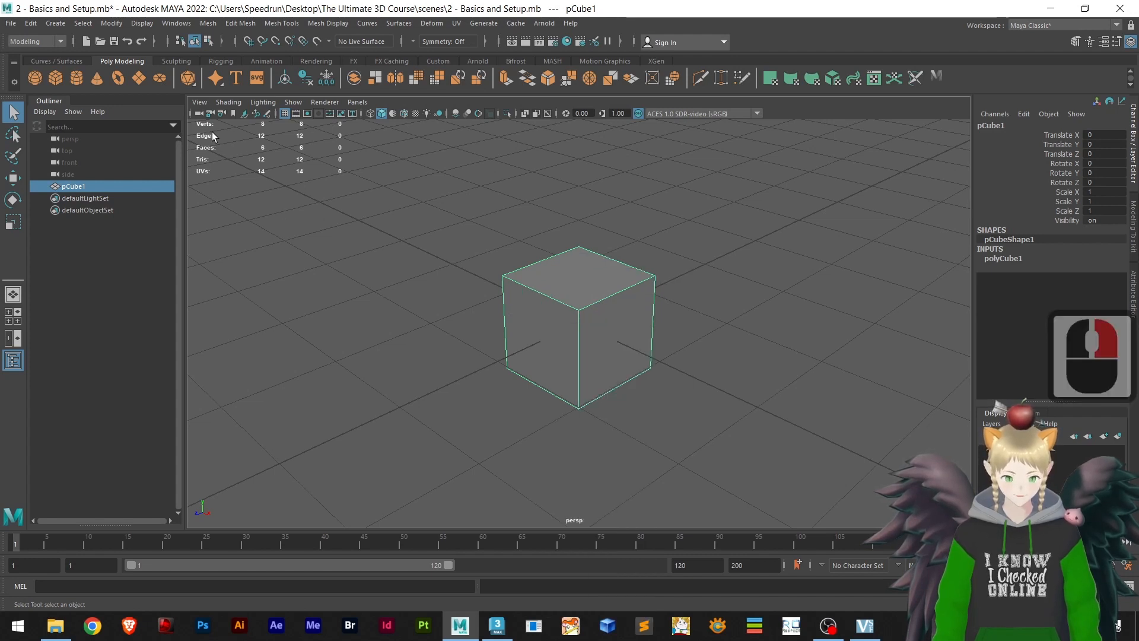
{"action": "scroll", "coordinate": [582, 317], "scroll_direction": "up", "scroll_amount": 2}
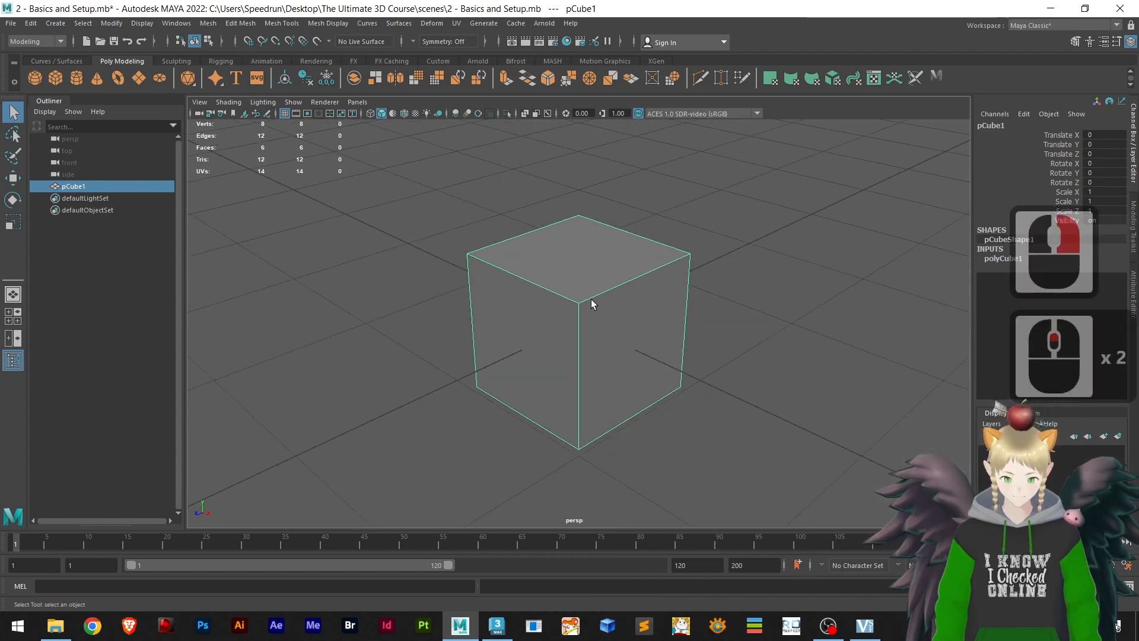
- Switch the cube to Edge mode and select the nine edges visible from the front
{"action": "right_click_drag", "start_coordinate": [617, 282], "coordinate": [614, 257]}
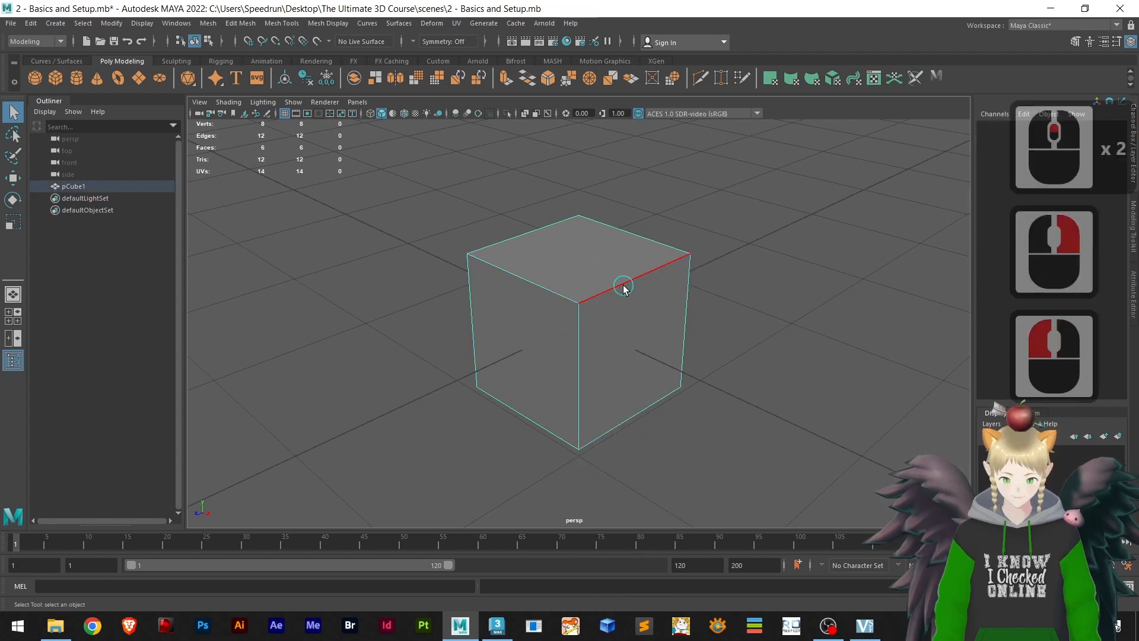
{"action": "left_click", "coordinate": [582, 358]}
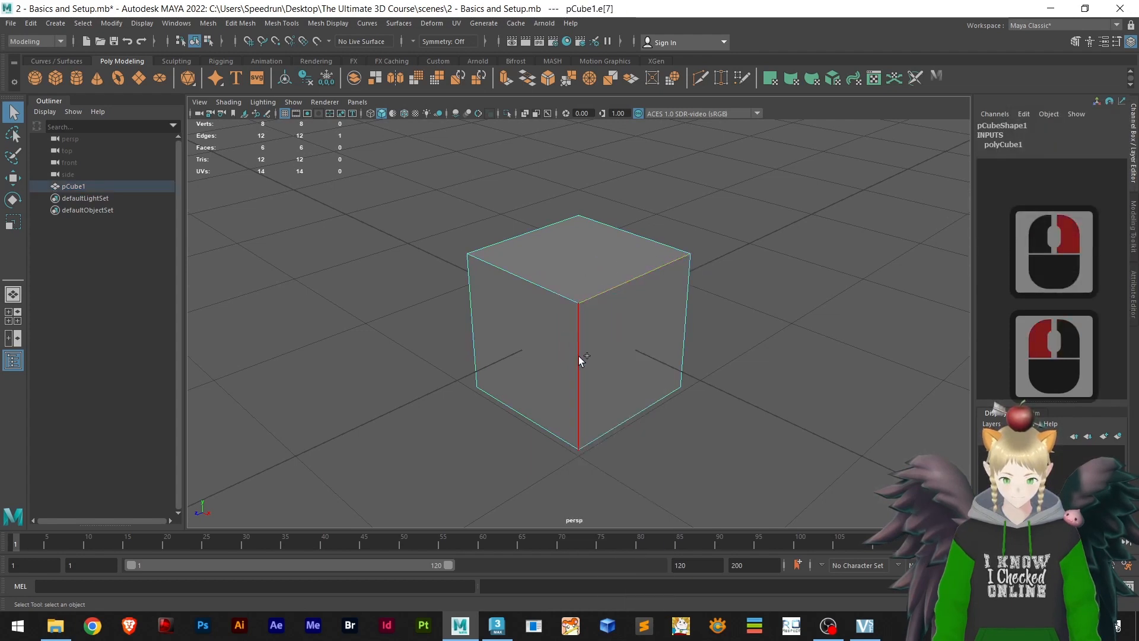
{"action": "left_click", "coordinate": [639, 413], "text": "shift"}
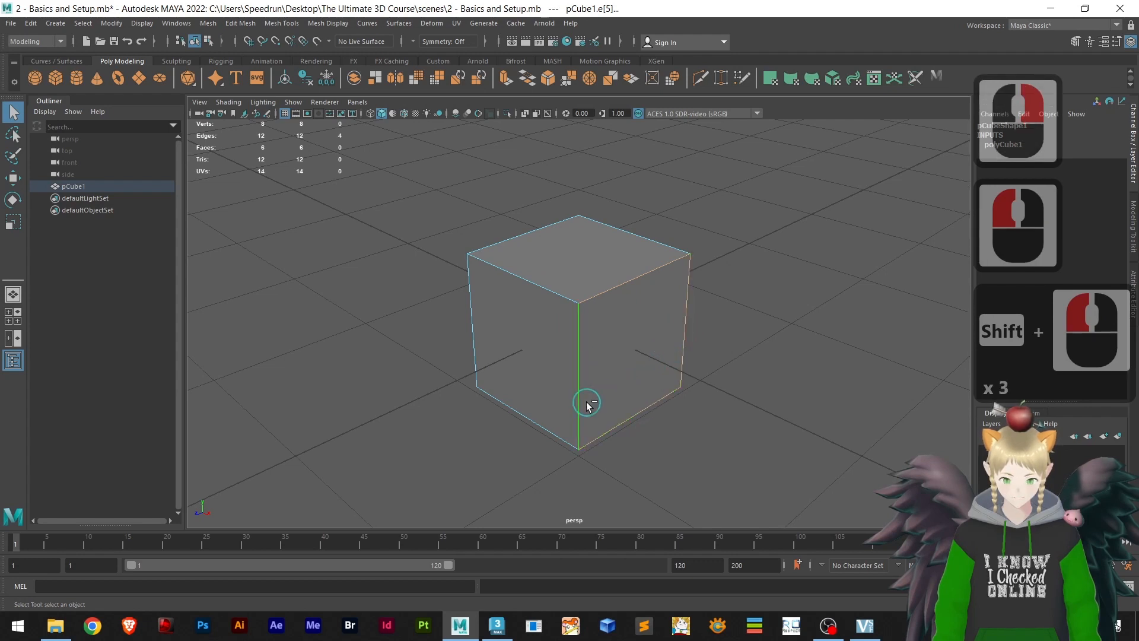
{"action": "left_click", "coordinate": [524, 277], "text": "shift"}
{"action": "left_click", "coordinate": [515, 410], "text": "shift"}
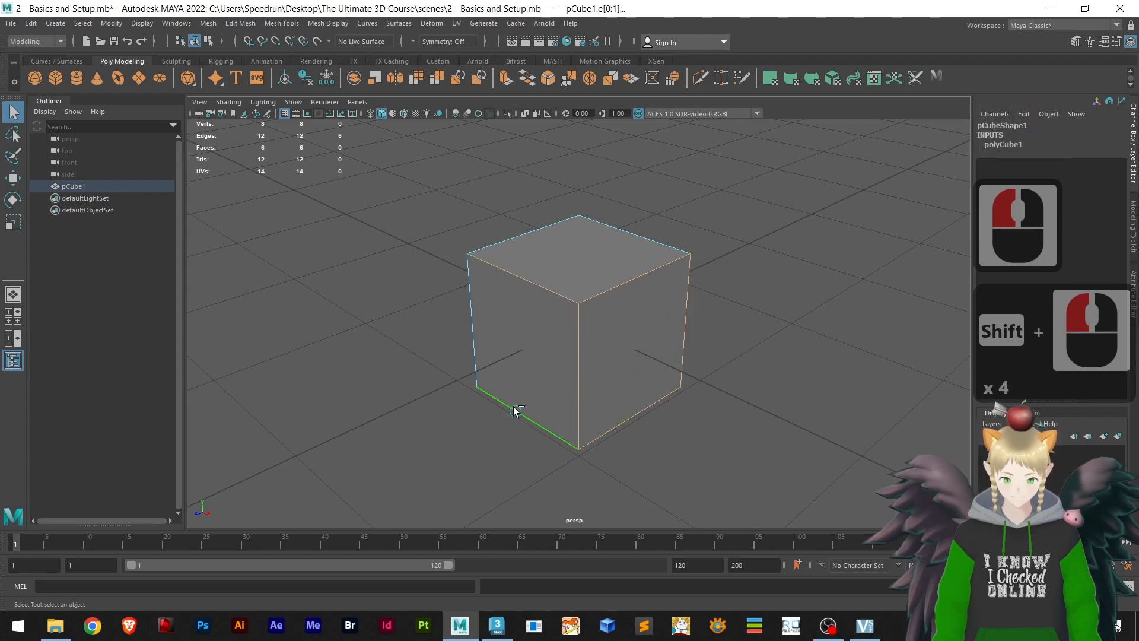
{"action": "left_click", "coordinate": [478, 349], "text": "shift"}
{"action": "left_click", "coordinate": [529, 231], "text": "shift"}
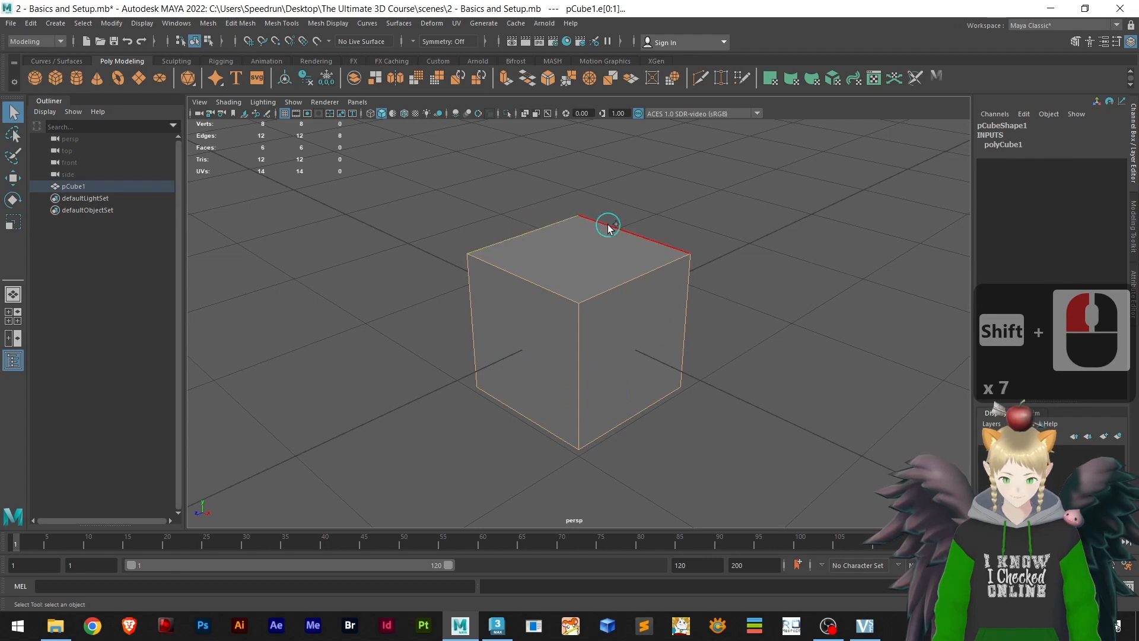
{"action": "left_click", "coordinate": [610, 225], "text": "shift"}
- Add the three remaining edges on the cube's far side to the selection so all twelve are selected
{"action": "left_click_drag", "start_coordinate": [763, 323], "coordinate": [523, 326], "text": "alt"}
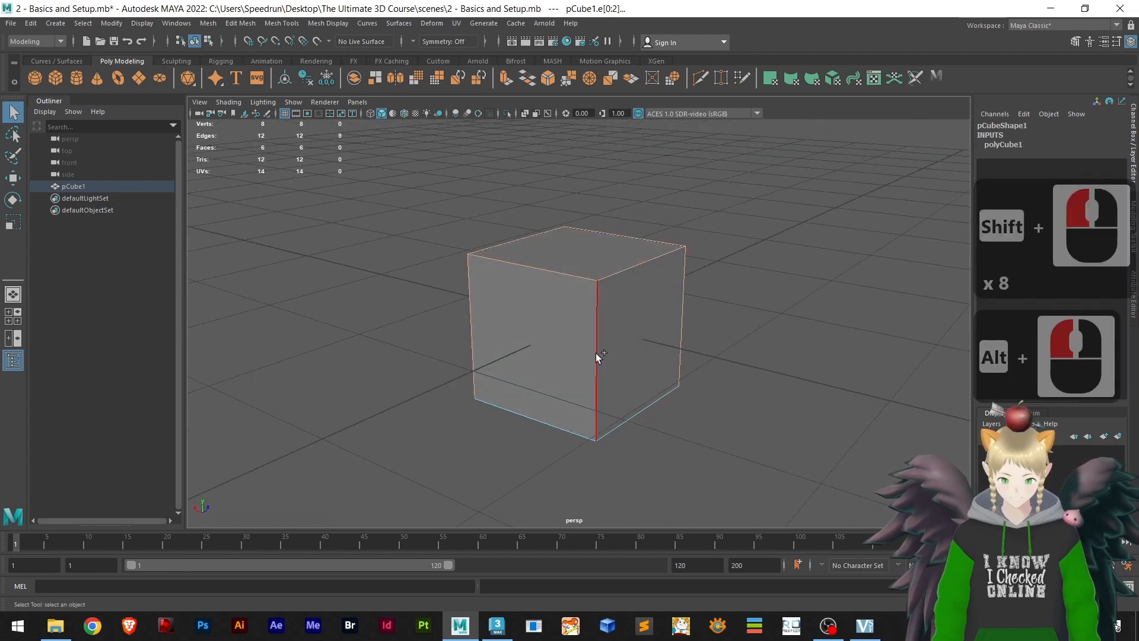
{"action": "left_click", "coordinate": [595, 353], "text": "shift"}
{"action": "left_click", "coordinate": [645, 418], "text": "shift"}
{"action": "left_click", "coordinate": [560, 425], "text": "shift"}
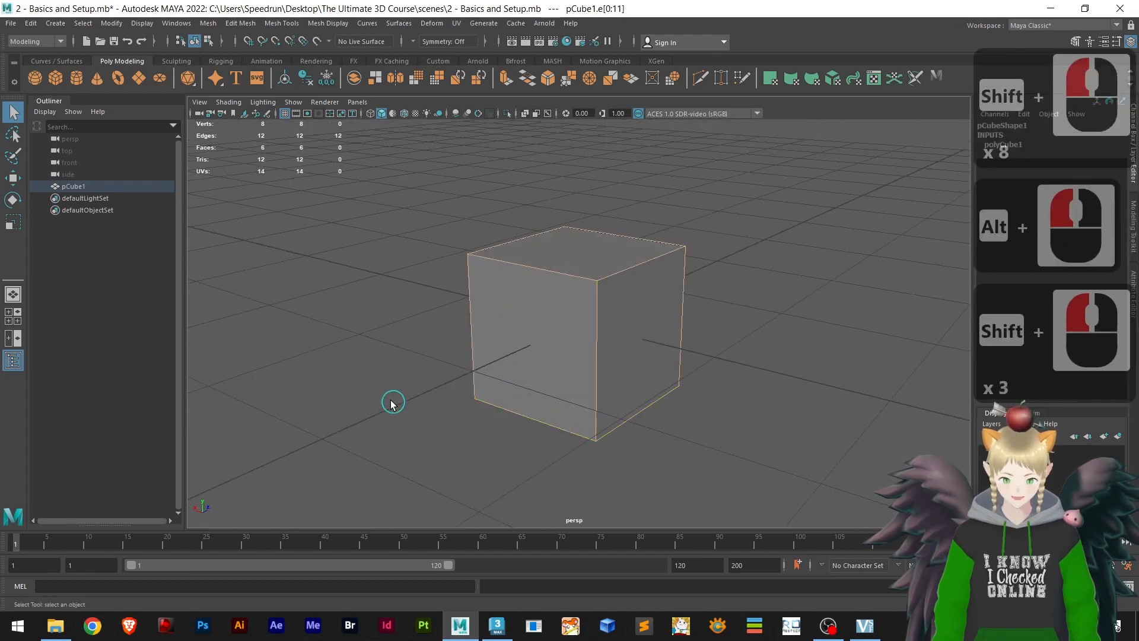
{"action": "left_click_drag", "start_coordinate": [391, 401], "coordinate": [631, 400], "text": "alt"}
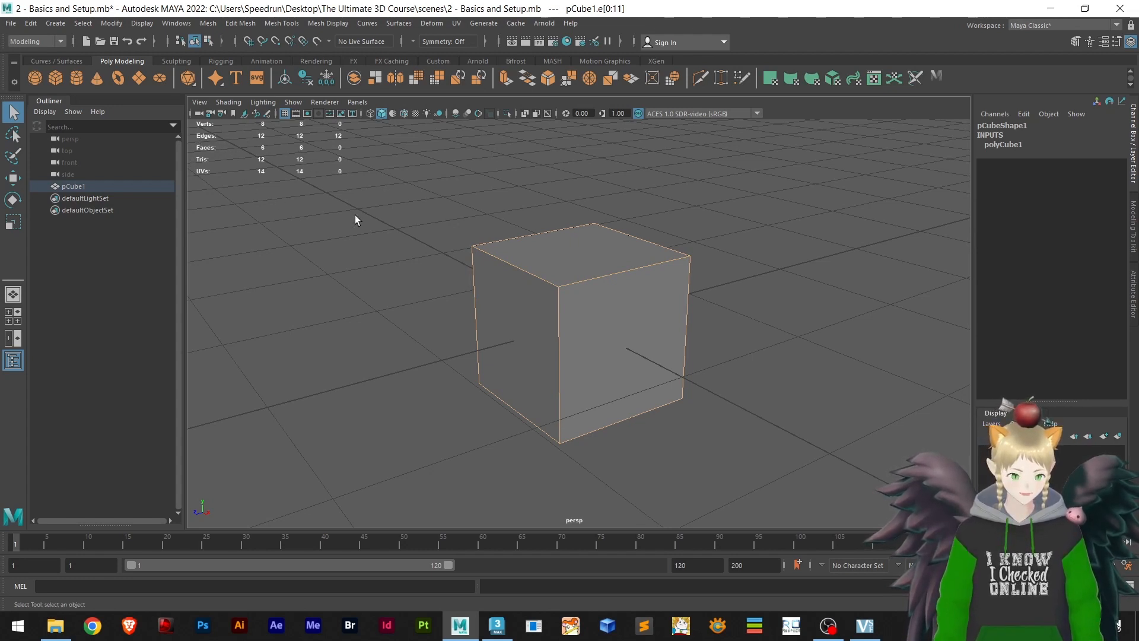
- Return the cube from edge selection to Object mode, deselect it and select it again as a whole
{"action": "right_click_drag", "start_coordinate": [587, 305], "coordinate": [615, 298]}
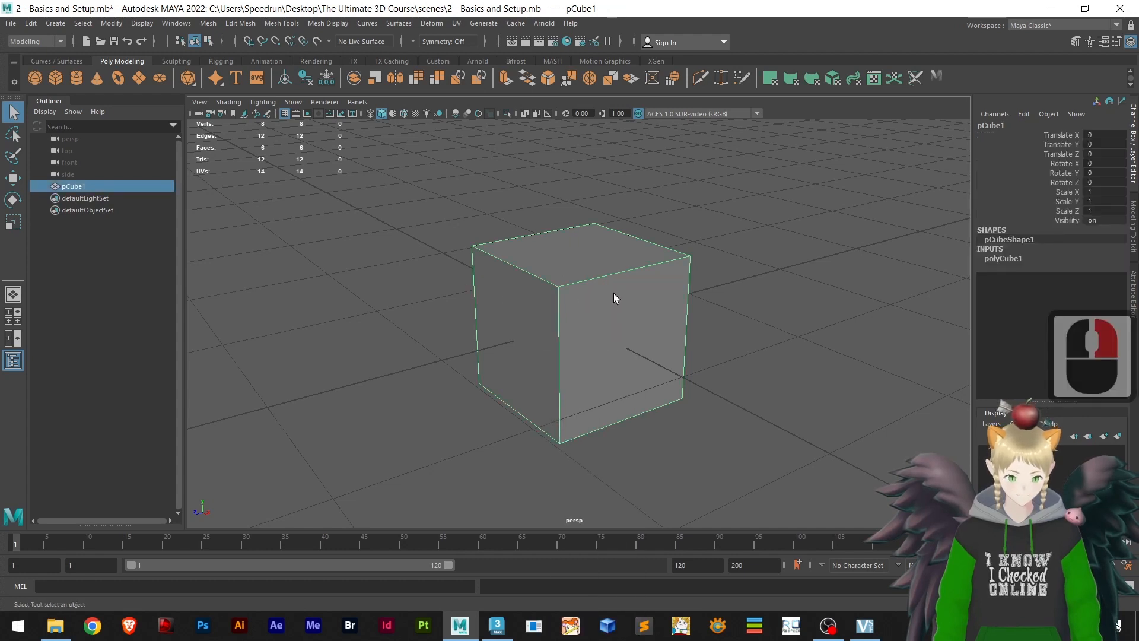
{"action": "left_click", "coordinate": [801, 272]}
{"action": "double_click", "coordinate": [553, 316]}
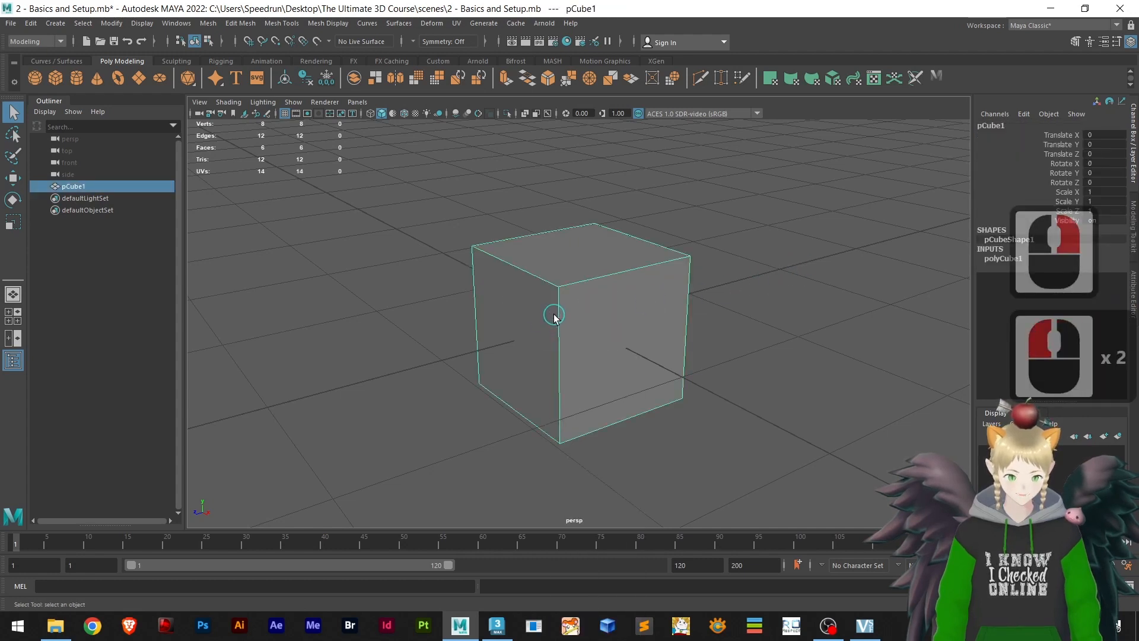
- Switch the cube to Vertex mode and select all eight corner vertices, including those on the far side
{"action": "right_click_drag", "start_coordinate": [591, 296], "coordinate": [524, 297]}
{"action": "left_click", "coordinate": [557, 287]}
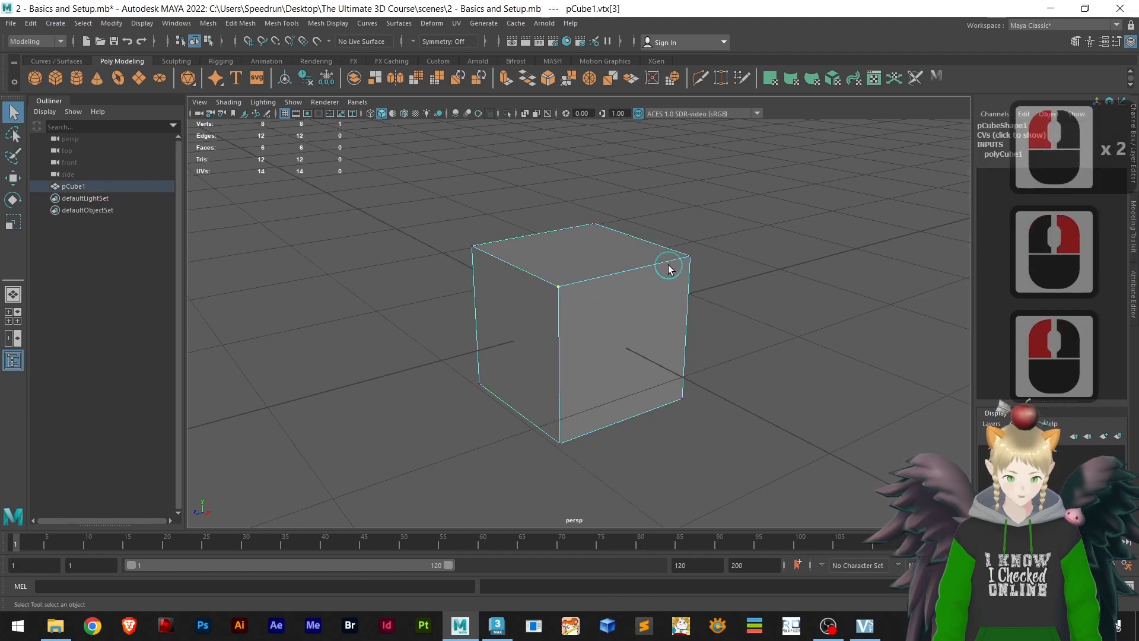
{"action": "left_click", "coordinate": [690, 256], "text": "shift"}
{"action": "left_click", "coordinate": [593, 226], "text": "shift"}
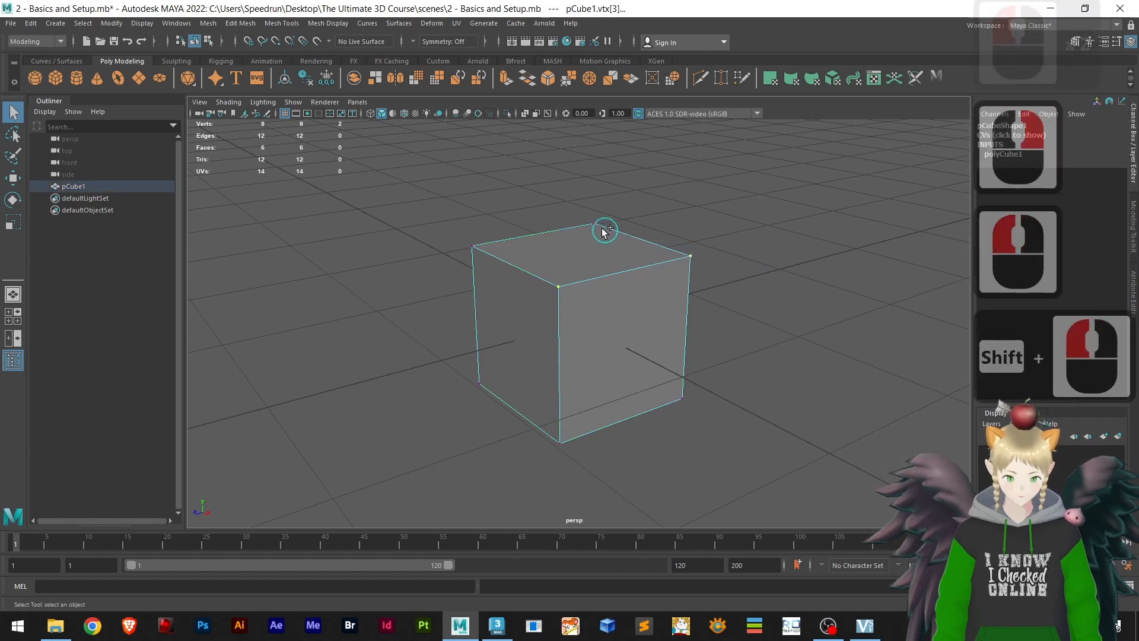
{"action": "left_click", "coordinate": [471, 247], "text": "shift"}
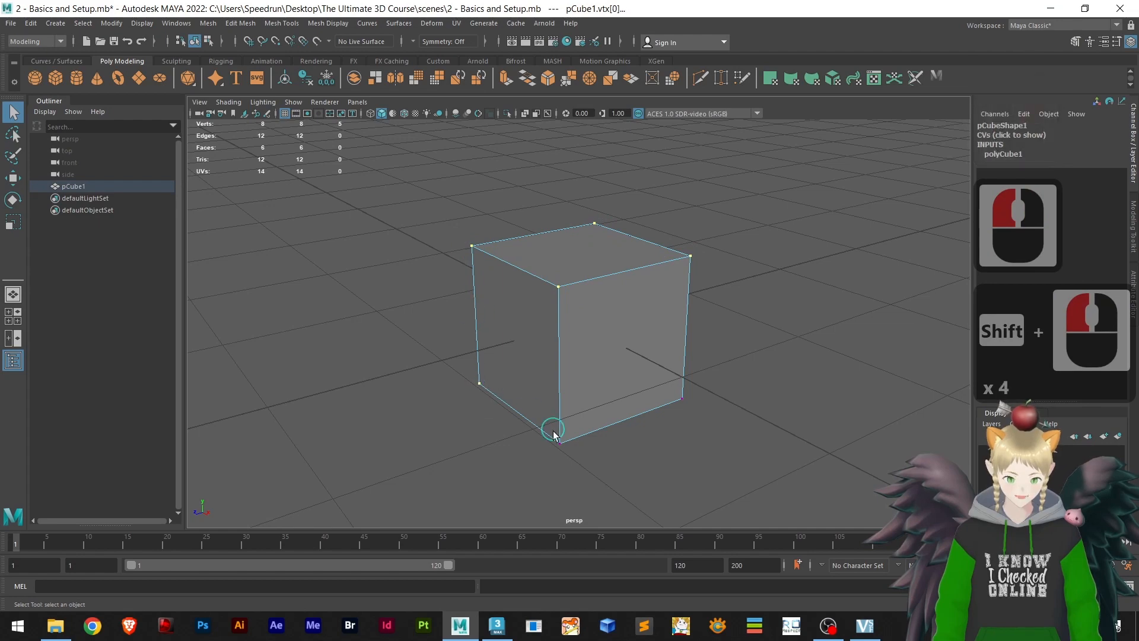
{"action": "left_click", "coordinate": [682, 398], "text": "shift"}
{"action": "left_click_drag", "start_coordinate": [554, 394], "coordinate": [444, 428], "text": "alt"}
{"action": "left_click", "coordinate": [481, 386], "text": "shift"}
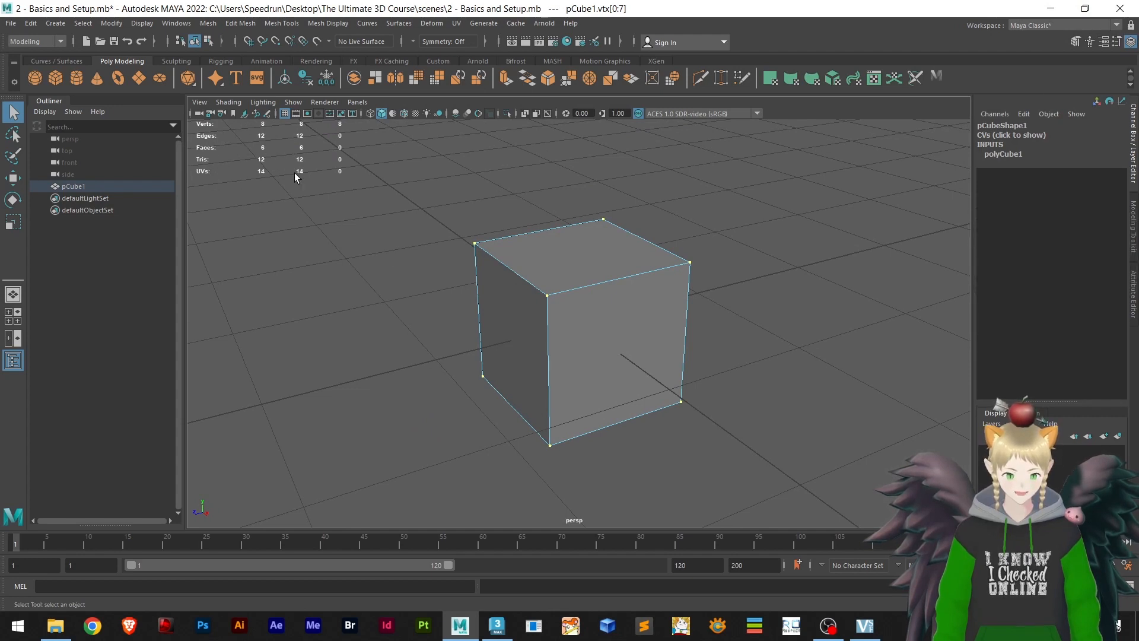
- Switch the cube to Face mode and select all six faces, including the underside and the hidden sides
{"action": "right_click", "coordinate": [540, 265]}
{"action": "right_click_drag", "start_coordinate": [542, 267], "coordinate": [540, 297]}
{"action": "left_click", "coordinate": [597, 337]}
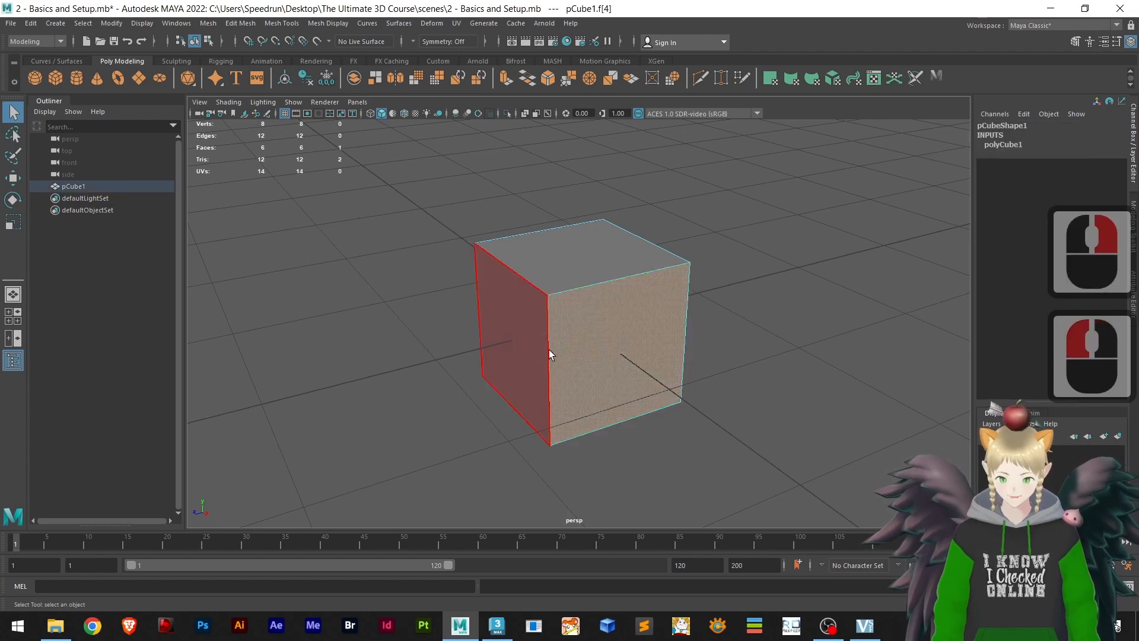
{"action": "left_click", "coordinate": [525, 335], "text": "shift"}
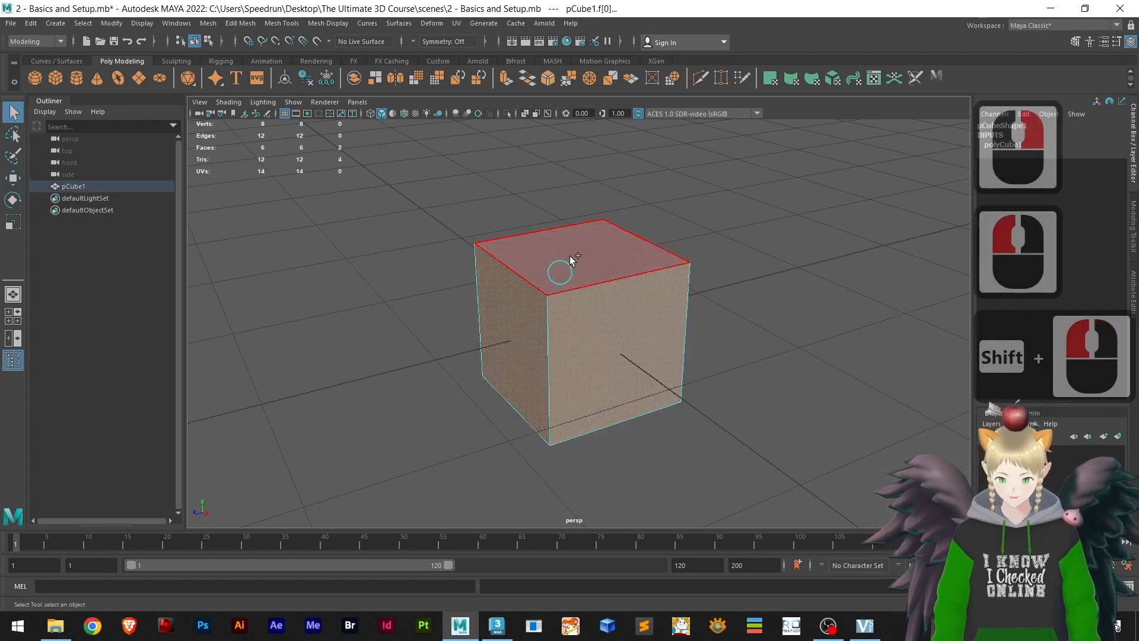
{"action": "left_click", "coordinate": [569, 261], "text": "shift"}
{"action": "left_click_drag", "start_coordinate": [613, 376], "coordinate": [607, 315], "text": "alt"}
{"action": "left_click", "coordinate": [647, 363], "text": "shift"}
{"action": "left_click_drag", "start_coordinate": [647, 363], "coordinate": [473, 442], "text": "alt"}
{"action": "left_click", "coordinate": [567, 363], "text": "shift"}
{"action": "left_click_drag", "start_coordinate": [567, 363], "coordinate": [630, 354], "text": "alt"}
{"action": "left_click", "coordinate": [586, 361], "text": "shift"}
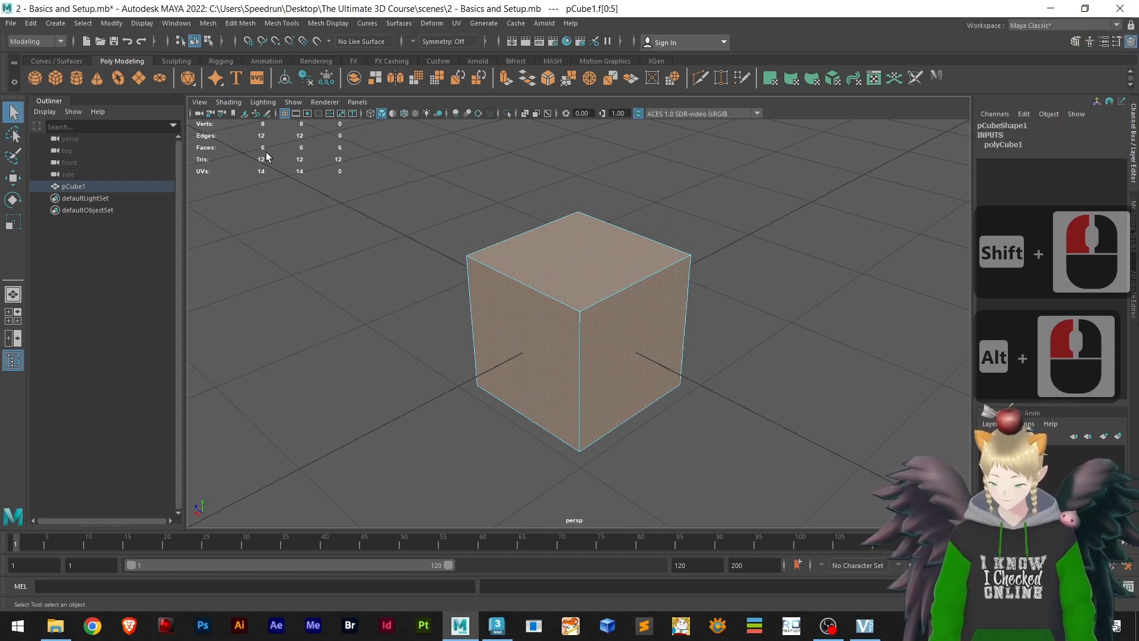
- Return the cube to Object mode and practise deselecting it and selecting it again as a whole object
{"action": "right_click_drag", "start_coordinate": [521, 190], "coordinate": [542, 183]}
{"action": "left_click", "coordinate": [493, 249]}
{"action": "scroll", "coordinate": [497, 281], "scroll_direction": "down", "scroll_amount": 3}
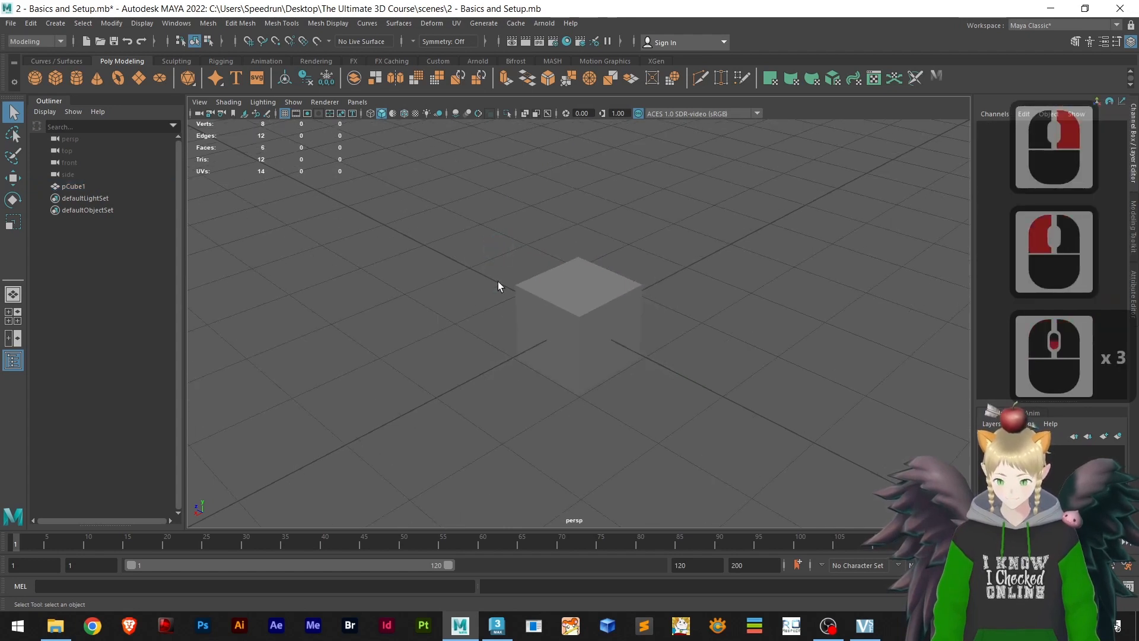
{"action": "left_click_drag", "start_coordinate": [497, 281], "coordinate": [504, 304], "text": "alt"}
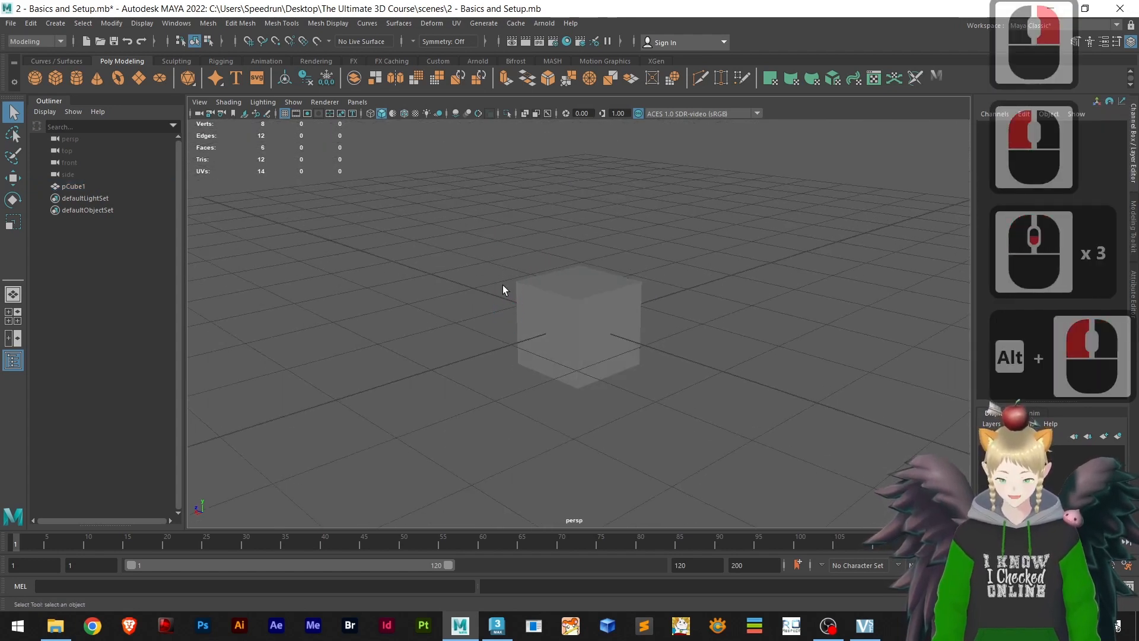
{"action": "scroll", "coordinate": [553, 325], "scroll_direction": "up", "scroll_amount": 2}
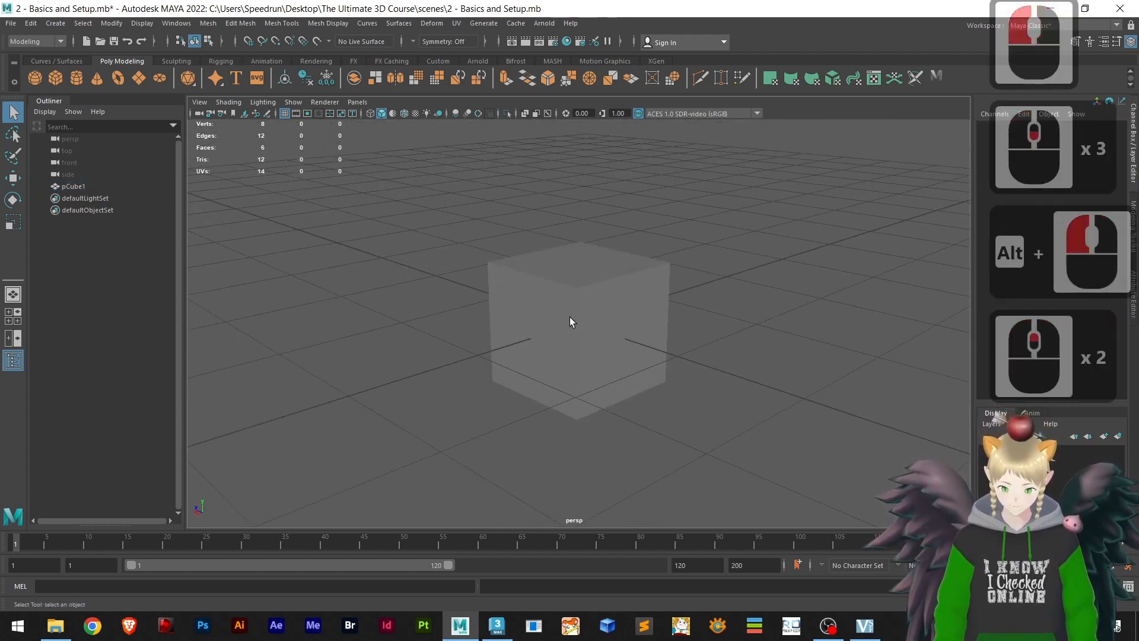
{"action": "left_click", "coordinate": [570, 321]}
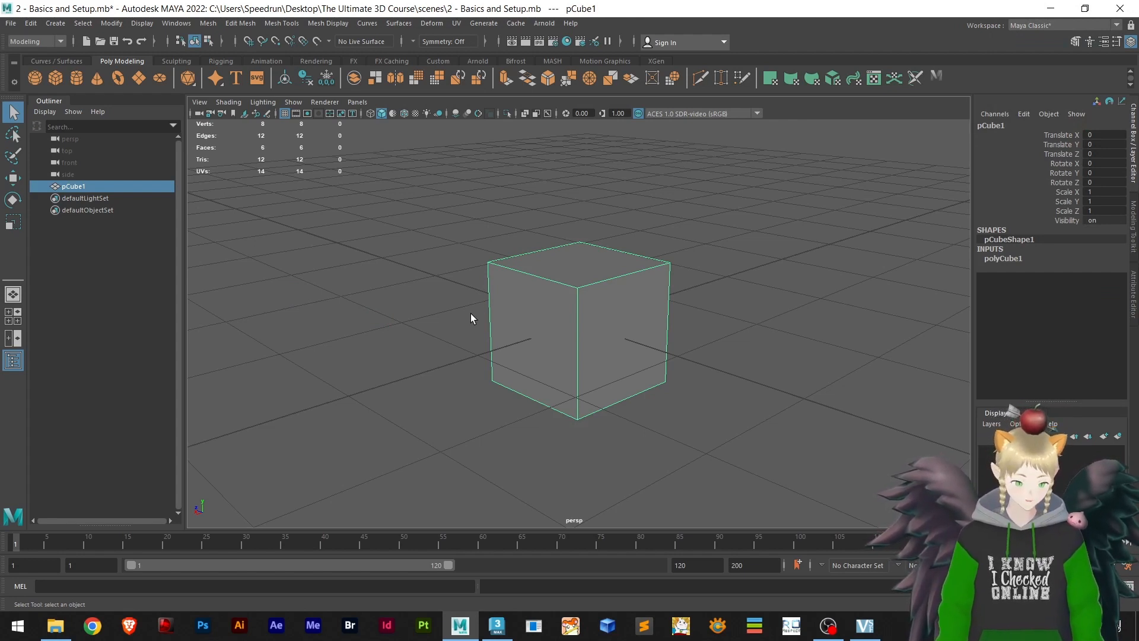
{"action": "left_click", "coordinate": [418, 322]}
{"action": "left_click", "coordinate": [562, 325]}
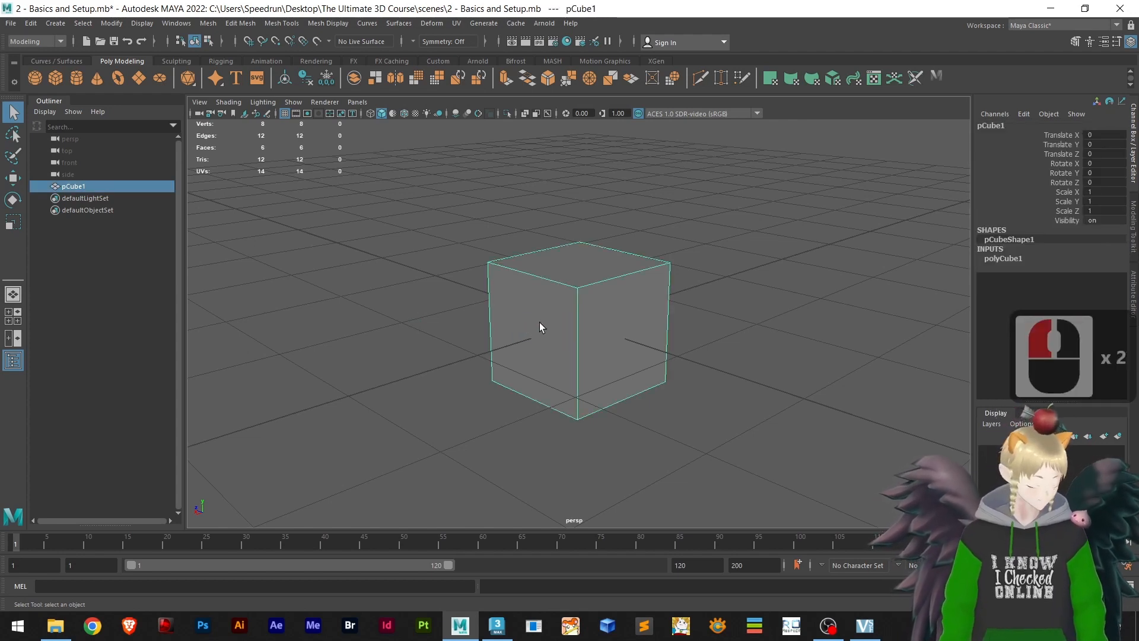
{"action": "double_click", "coordinate": [500, 329]}
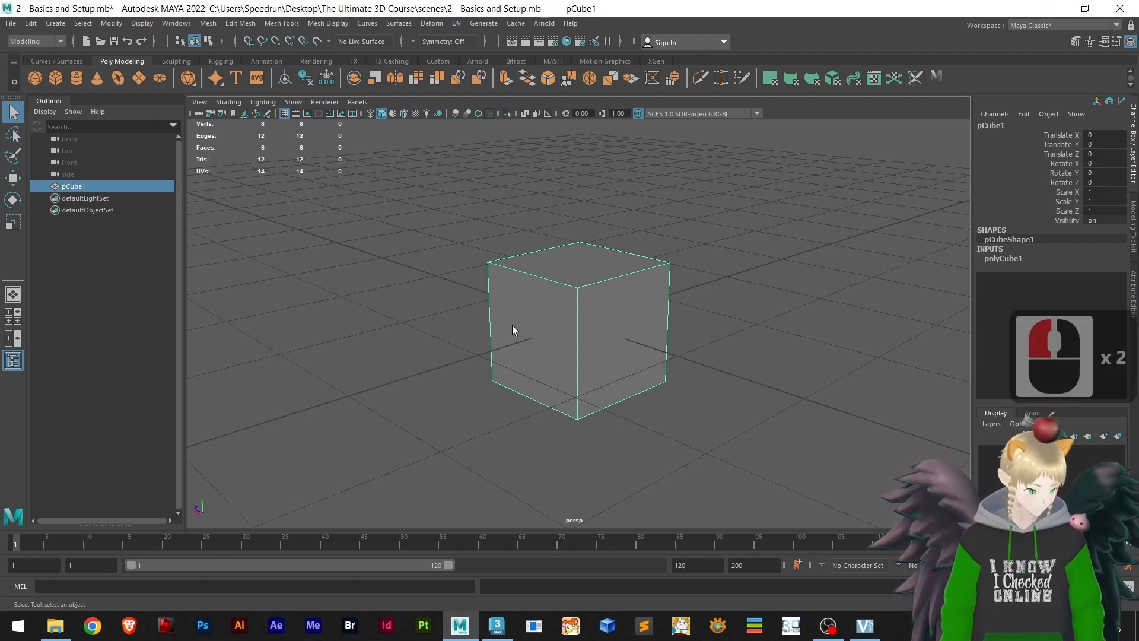
- Practise panning, orbiting and zooming in and out around the cube in the perspective view
{"action": "middle_click_drag", "start_coordinate": [561, 353], "coordinate": [574, 320], "text": "alt"}
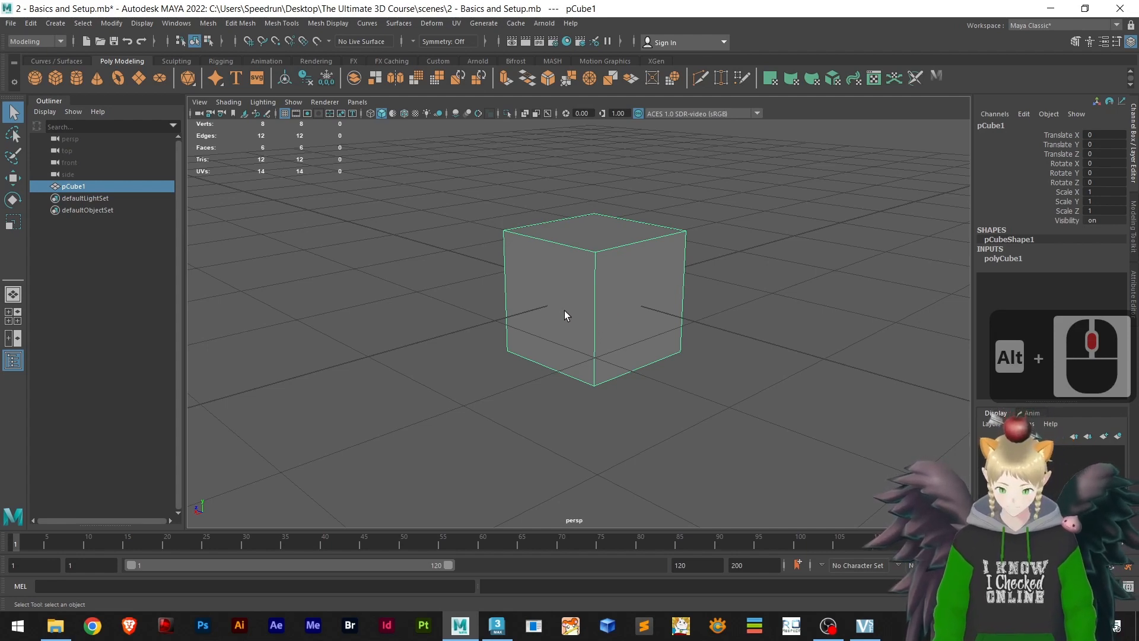
{"action": "left_click_drag", "start_coordinate": [710, 309], "coordinate": [596, 314], "text": "alt"}
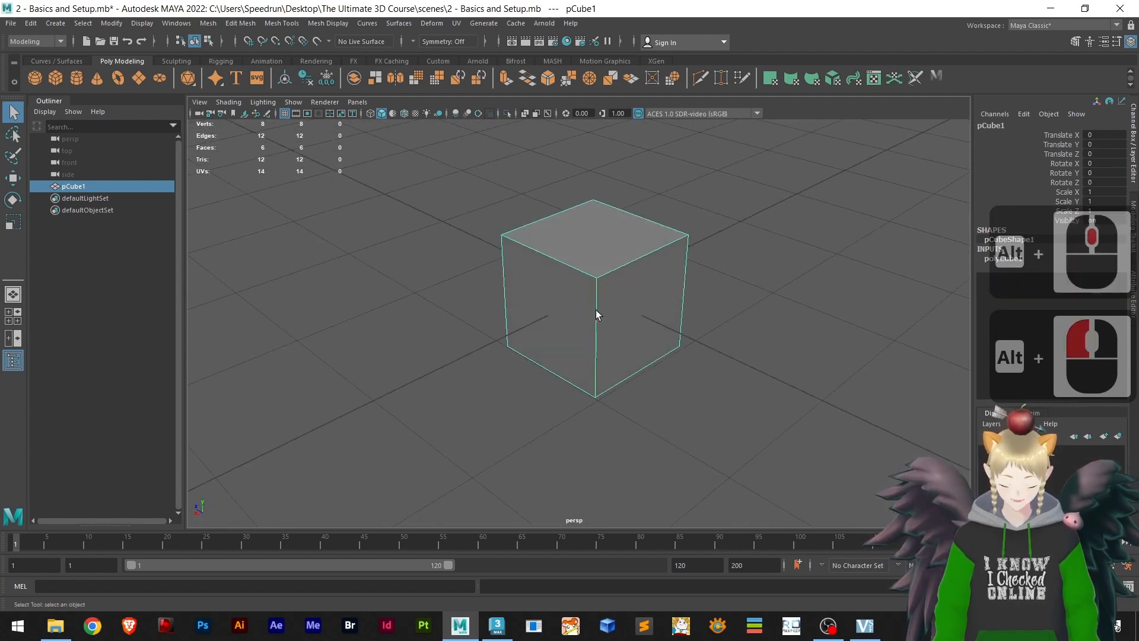
{"action": "right_click_drag", "start_coordinate": [573, 317], "coordinate": [574, 290], "text": "alt"}
{"action": "scroll", "coordinate": [582, 311], "scroll_direction": "up", "scroll_amount": 4}
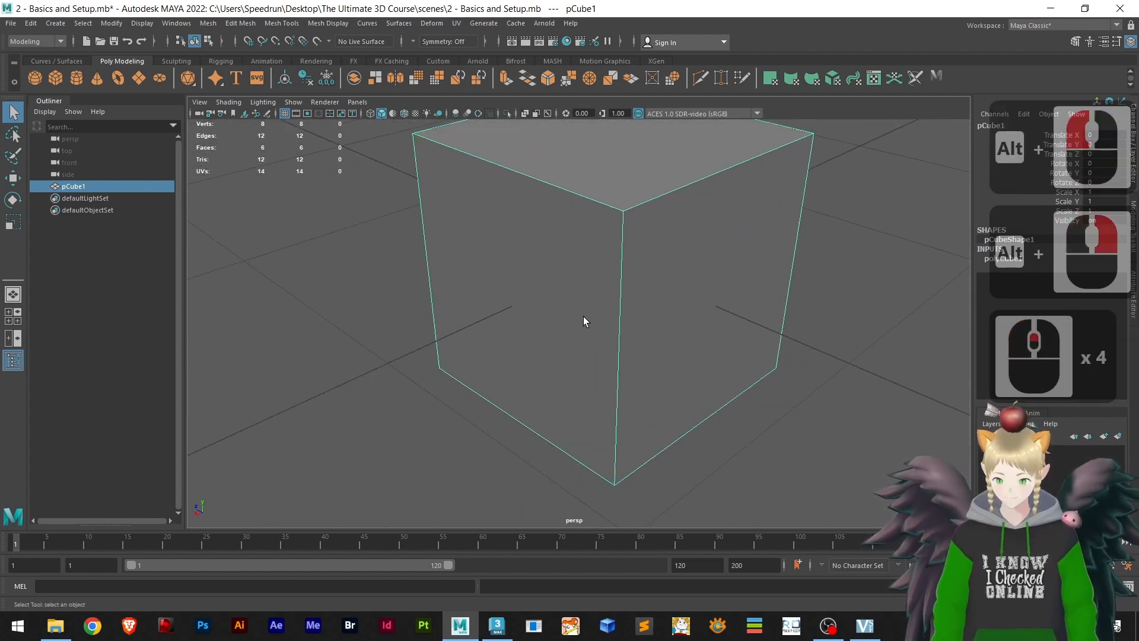
{"action": "scroll", "coordinate": [584, 319], "scroll_direction": "down", "scroll_amount": 6}
{"action": "scroll", "coordinate": [583, 320], "scroll_direction": "down", "scroll_amount": 1}
{"action": "scroll", "coordinate": [583, 320], "scroll_direction": "up", "scroll_amount": 8}
{"action": "scroll", "coordinate": [584, 320], "scroll_direction": "down", "scroll_amount": 8}
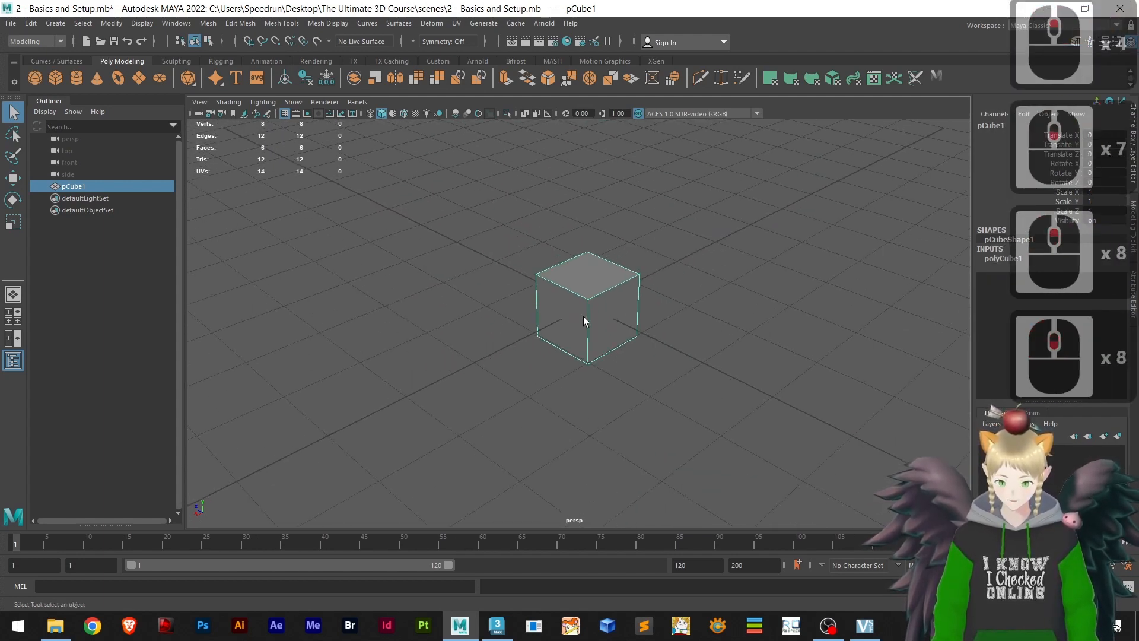
{"action": "scroll", "coordinate": [584, 321], "scroll_direction": "up", "scroll_amount": 5}
{"action": "scroll", "coordinate": [584, 320], "scroll_direction": "up", "scroll_amount": 3}
{"action": "scroll", "coordinate": [584, 321], "scroll_direction": "down", "scroll_amount": 8}
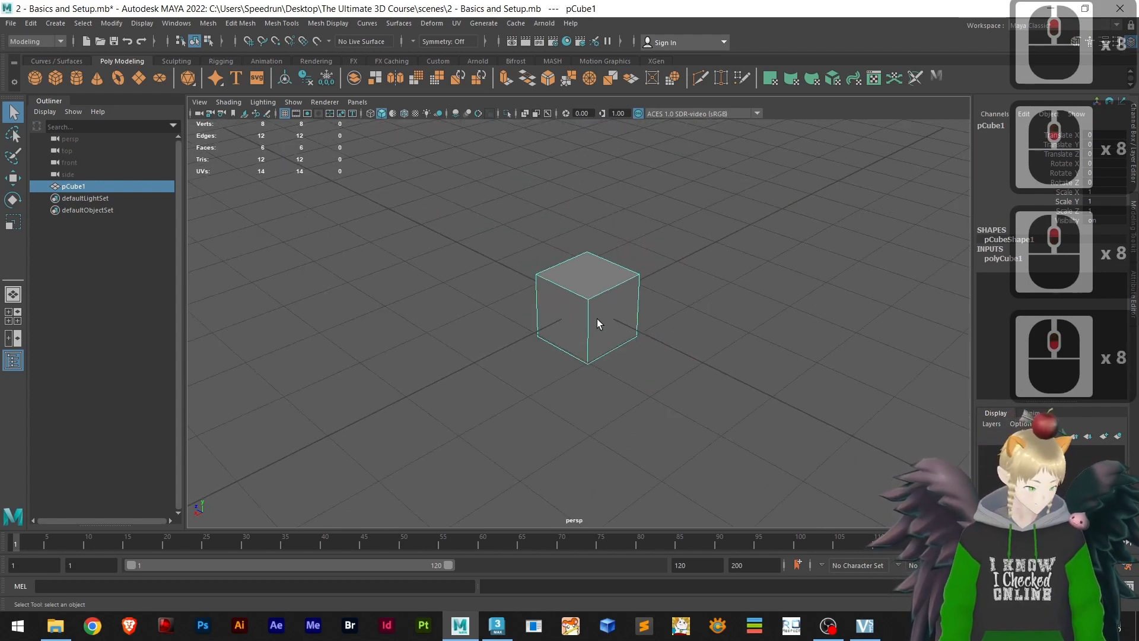
- Reselect the cube, show the Move tool's manipulator on it and return to the Select tool
{"action": "left_click", "coordinate": [693, 316]}
{"action": "left_click", "coordinate": [613, 317]}
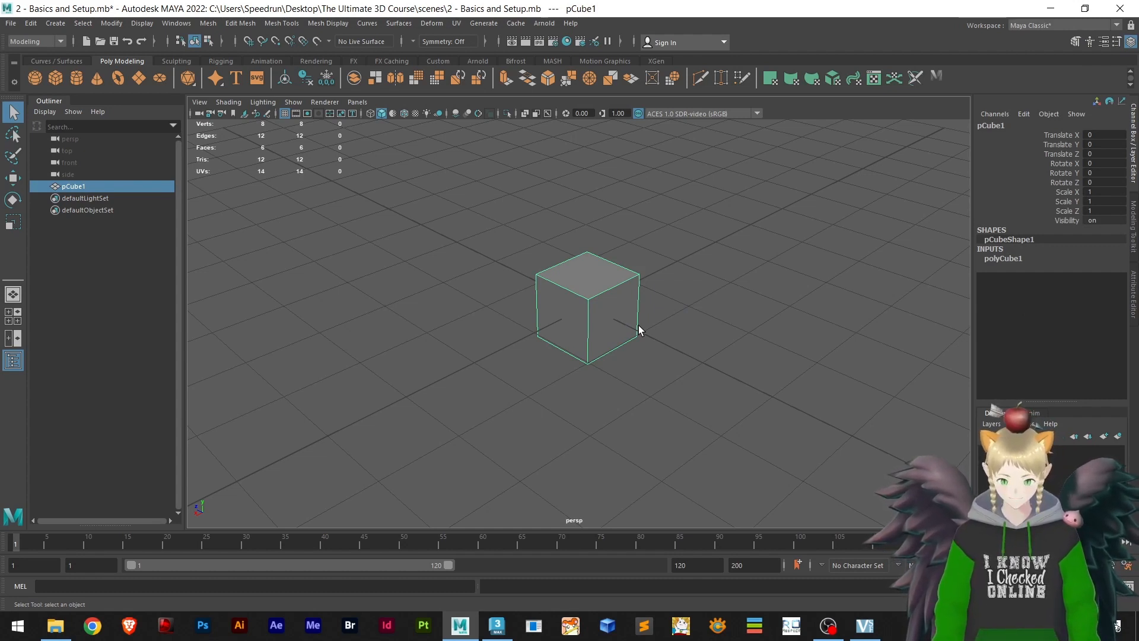
{"action": "key", "text": "w"}
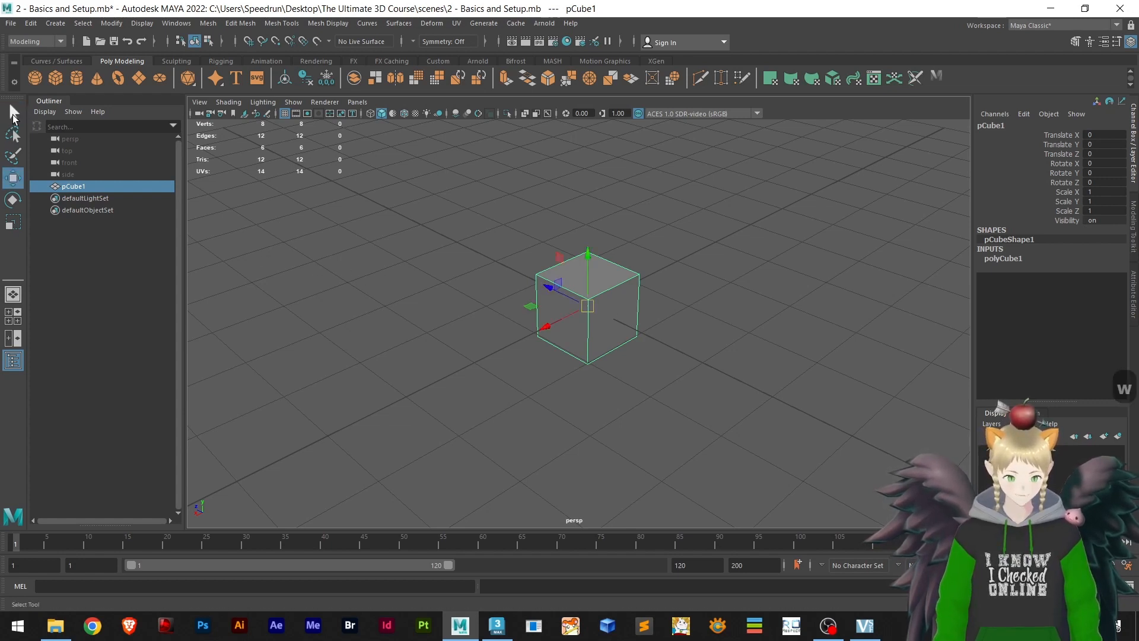
{"action": "left_click", "coordinate": [13, 113]}
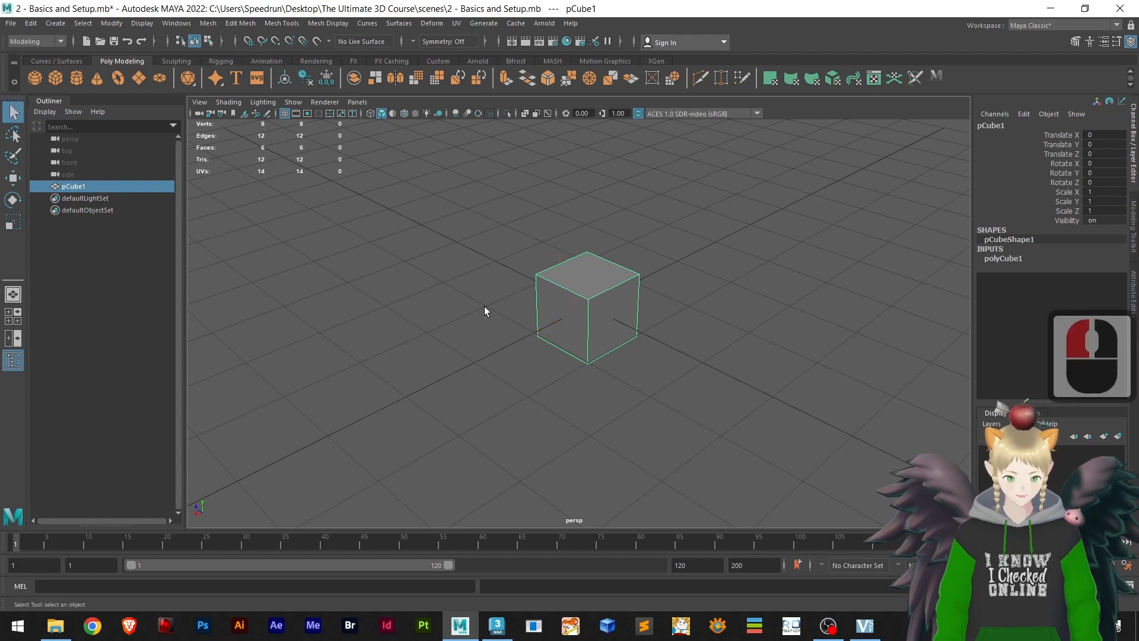
- Move the cube along its Z and X axes with the Move tool to about X -2.115, Z -0.63
{"action": "key", "text": "w"}
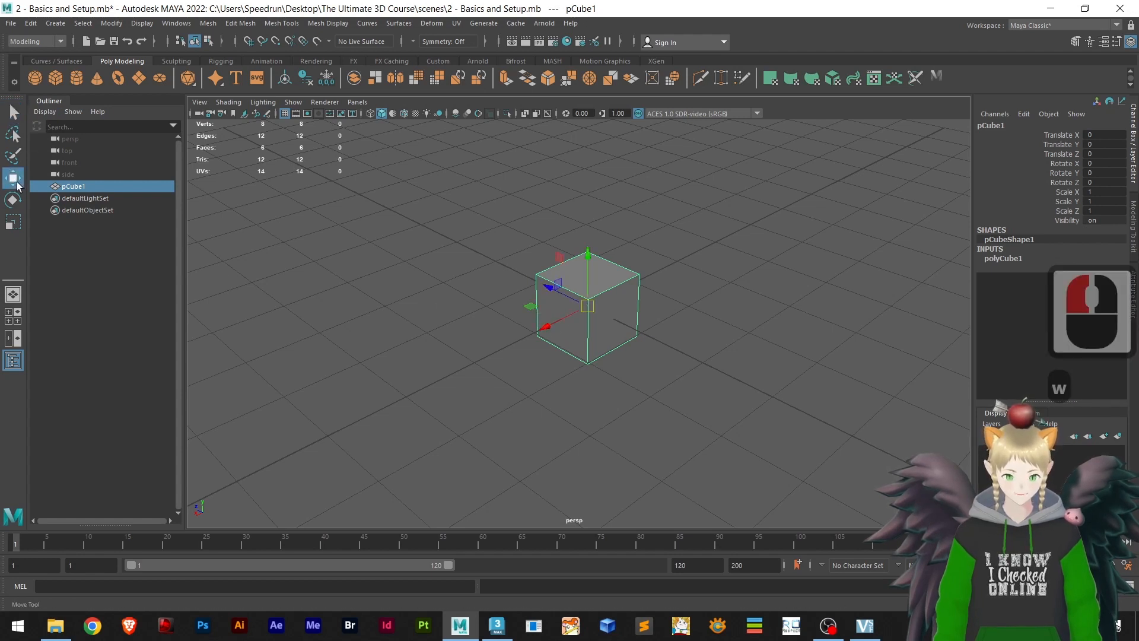
{"action": "left_click_drag", "start_coordinate": [546, 287], "coordinate": [439, 241]}
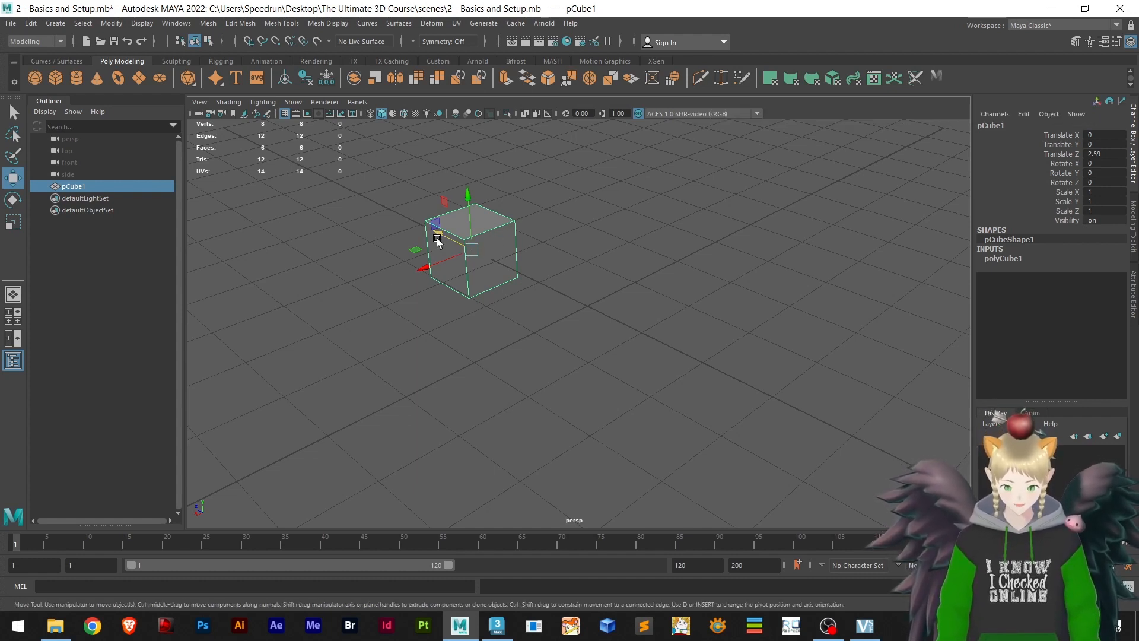
{"action": "left_click_drag", "start_coordinate": [437, 239], "coordinate": [693, 301]}
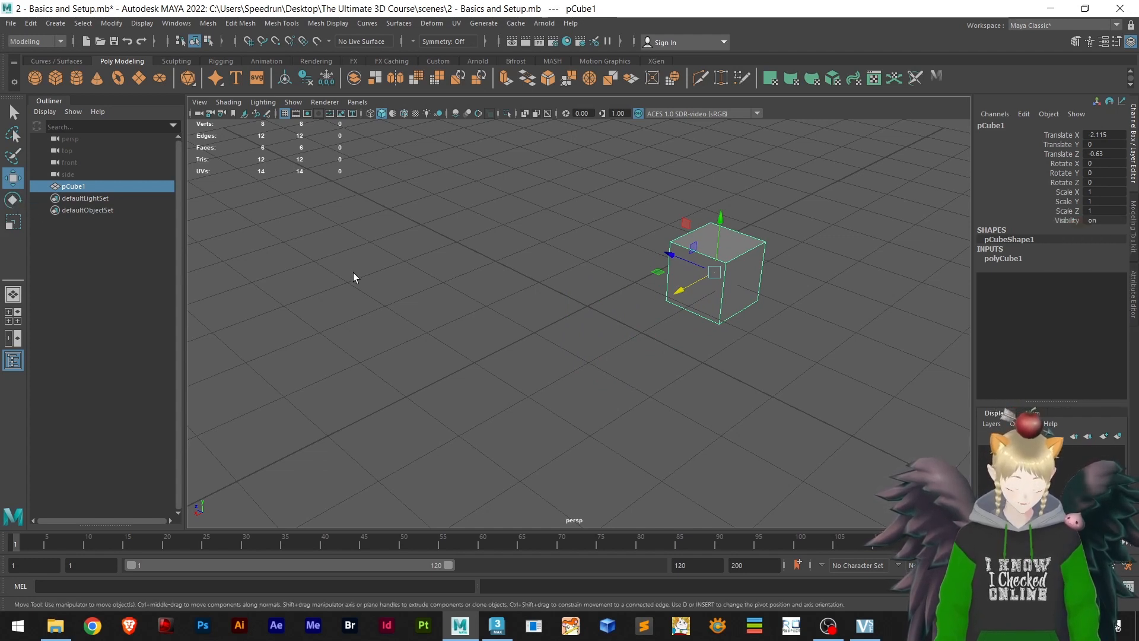
- Try the Rotate tool on the cube around its Y and X axes and undo both rotations
{"action": "key", "text": "e"}
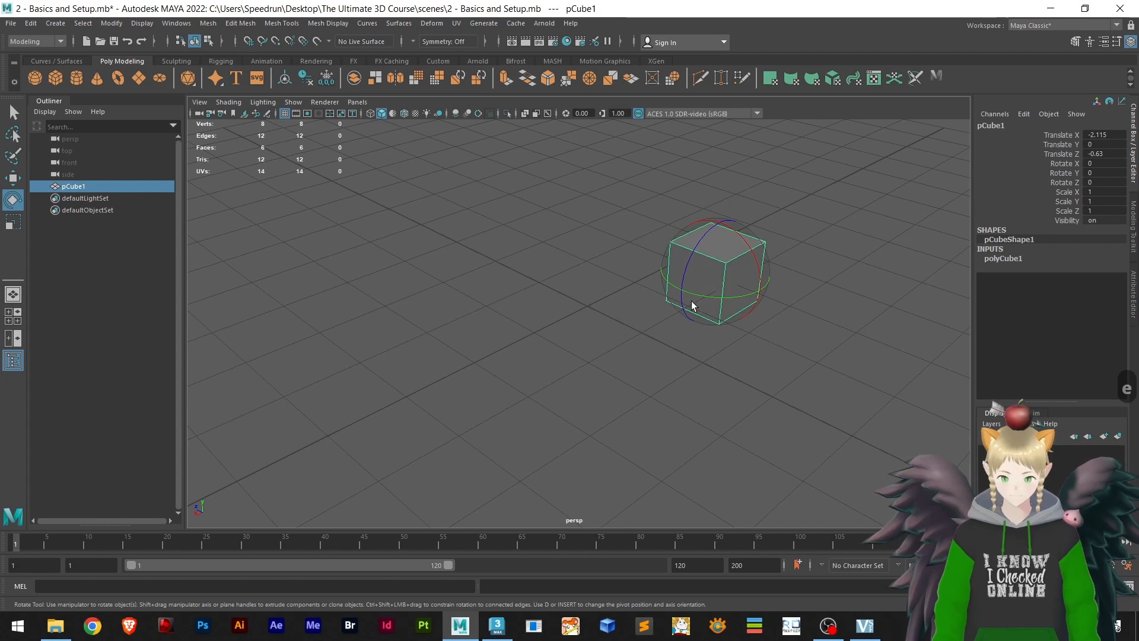
{"action": "left_click_drag", "start_coordinate": [725, 301], "coordinate": [684, 313]}
{"action": "key", "text": "ctrl+z"}
{"action": "key", "text": "ctrl+z"}
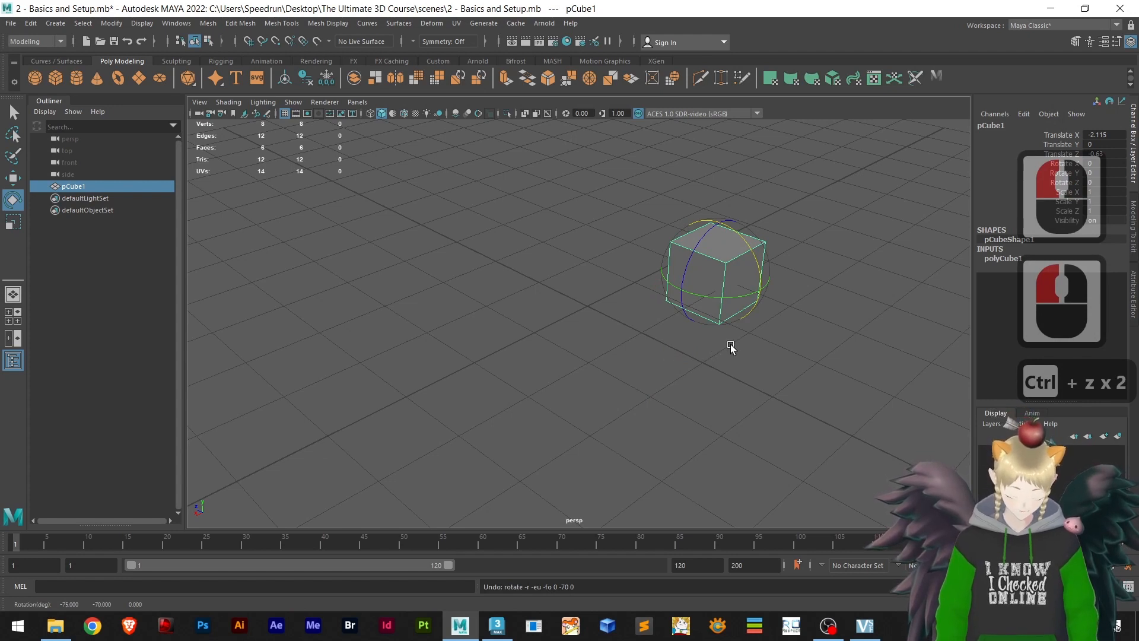
- Test modifier-assisted rotations of the cube around its Y axis, including -55 and 100 degrees, and undo each one
{"action": "key", "text": "shift"}
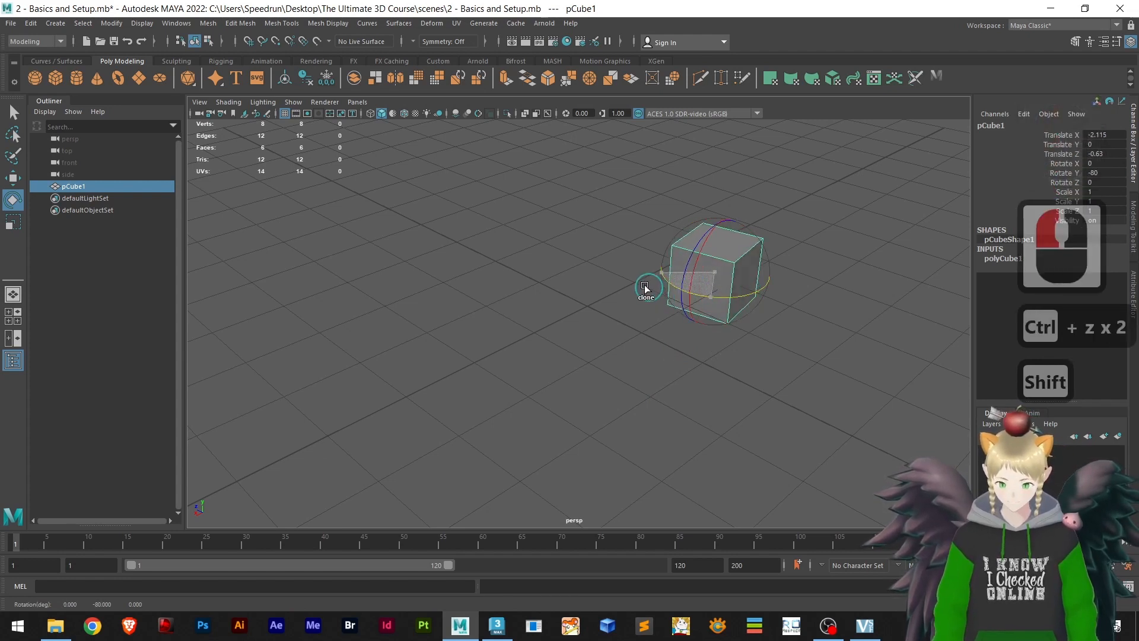
{"action": "mouse_move", "coordinate": [710, 309]}
{"action": "left_mouse_down", "text": "shift"}
{"action": "mouse_move", "coordinate": [744, 310]}
{"action": "mouse_move", "coordinate": [689, 300]}
{"action": "left_mouse_up", "text": "shift"}
{"action": "key", "text": "ctrl+z"}
{"action": "key", "text": "ctrl+z"}
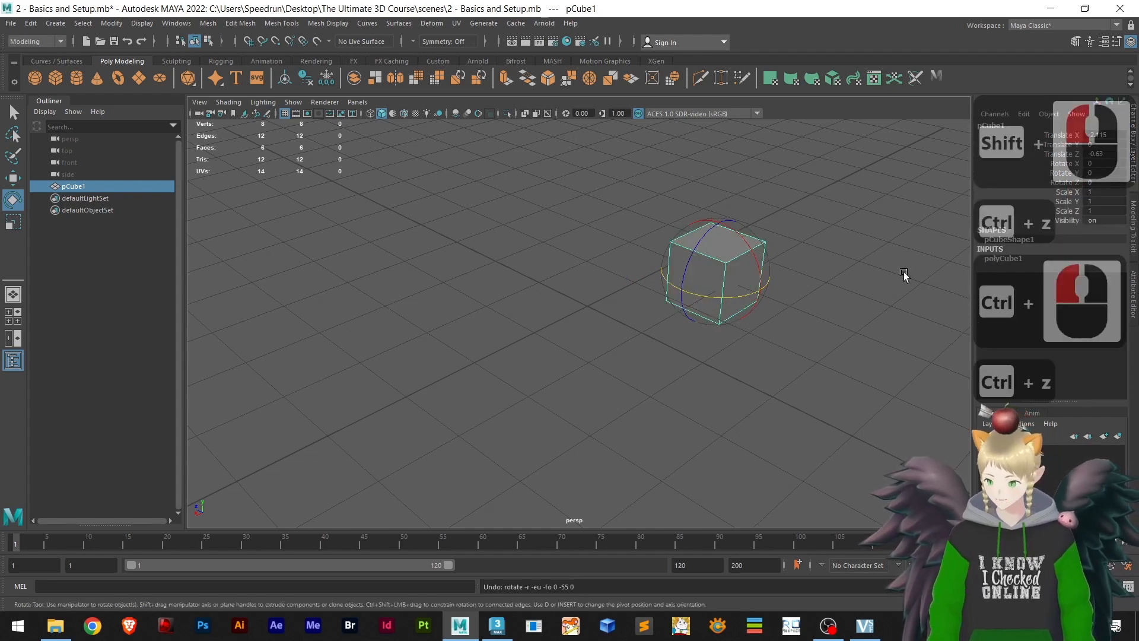
{"action": "left_click_drag", "start_coordinate": [715, 303], "coordinate": [795, 280], "text": "alt"}
{"action": "key", "text": "ctrl+z"}
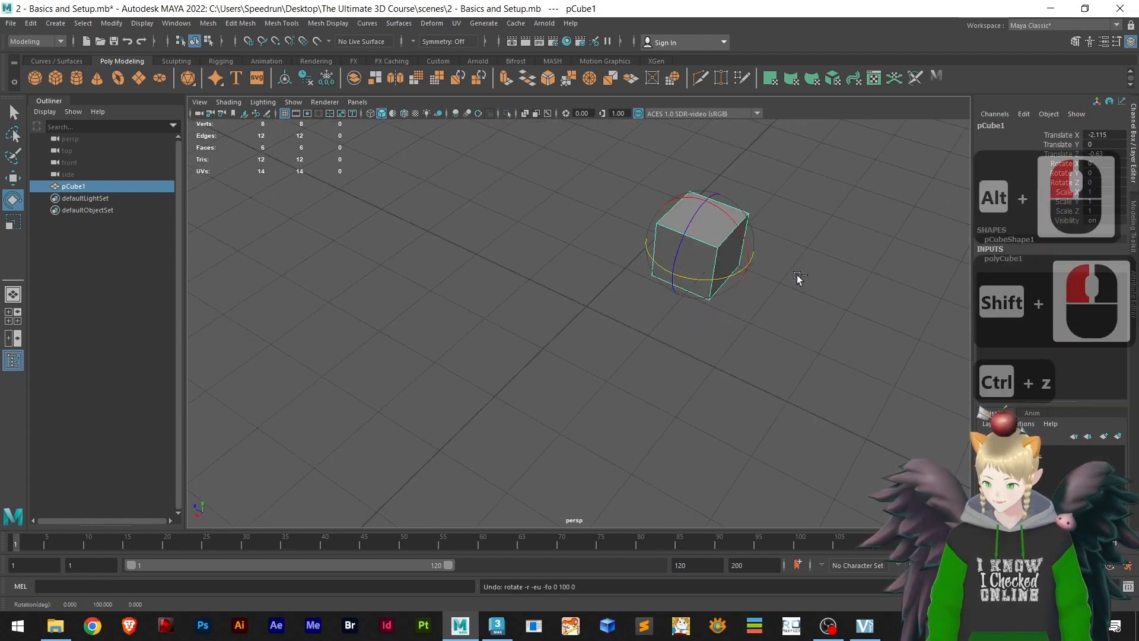
- Try rotating the cube around Y by -50, -60 and -45 degrees, restoring its rotation to 0 each time
{"action": "left_click_drag", "start_coordinate": [706, 283], "coordinate": [666, 280]}
{"action": "key", "text": "ctrl+z"}
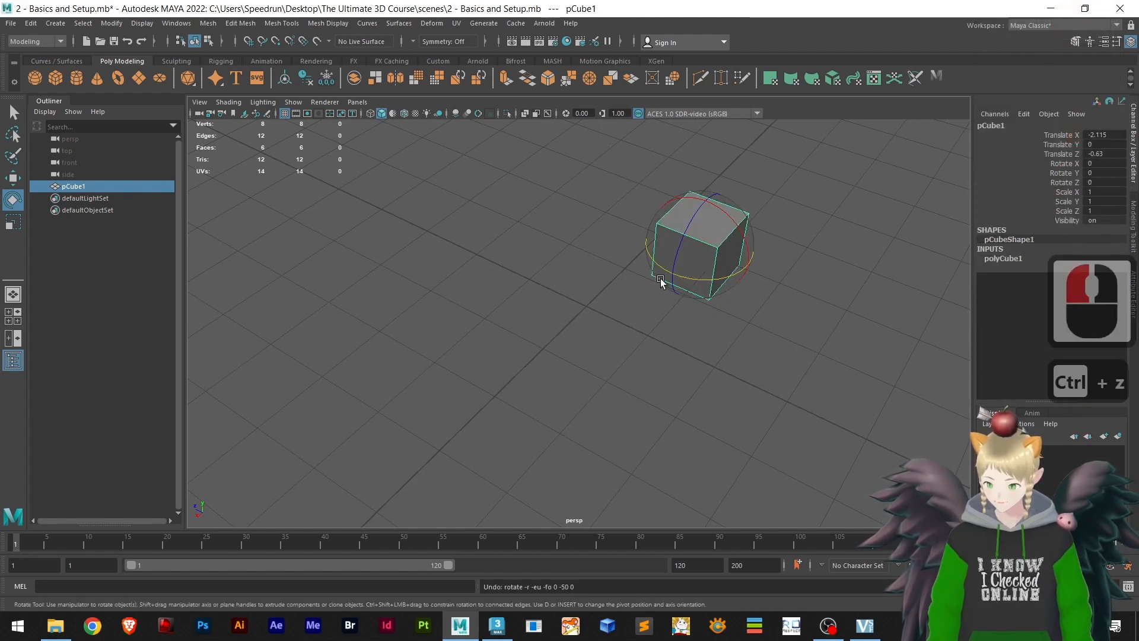
{"action": "left_click_drag", "start_coordinate": [709, 280], "coordinate": [649, 275]}
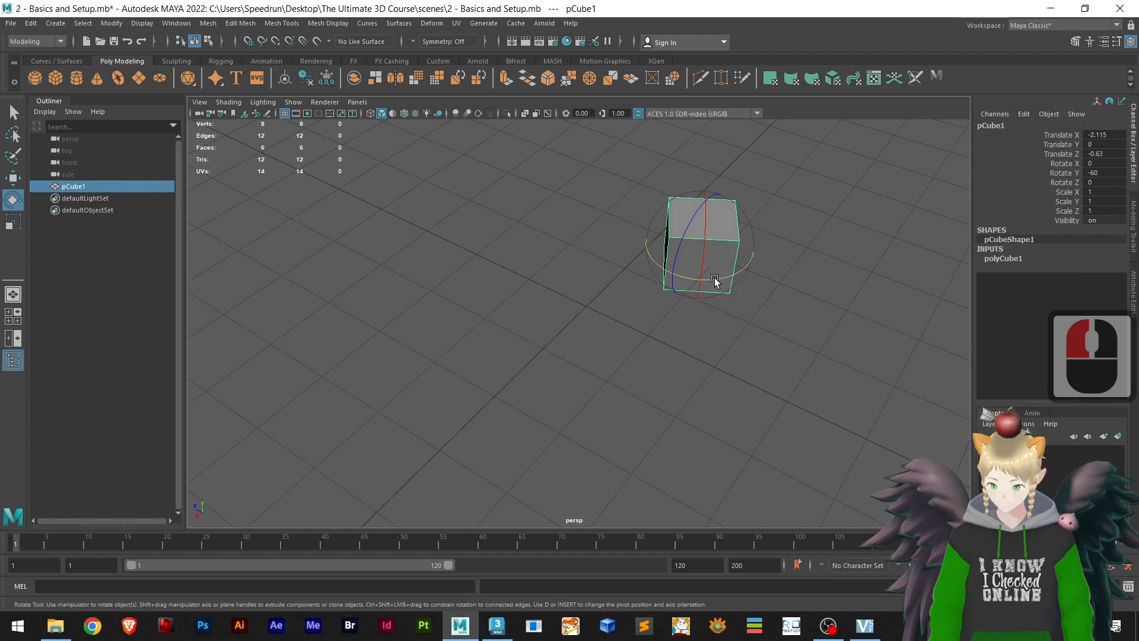
{"action": "mouse_move", "coordinate": [720, 279]}
{"action": "left_mouse_down"}
{"action": "mouse_move", "coordinate": [771, 267]}
{"action": "mouse_move", "coordinate": [764, 272]}
{"action": "left_mouse_up"}
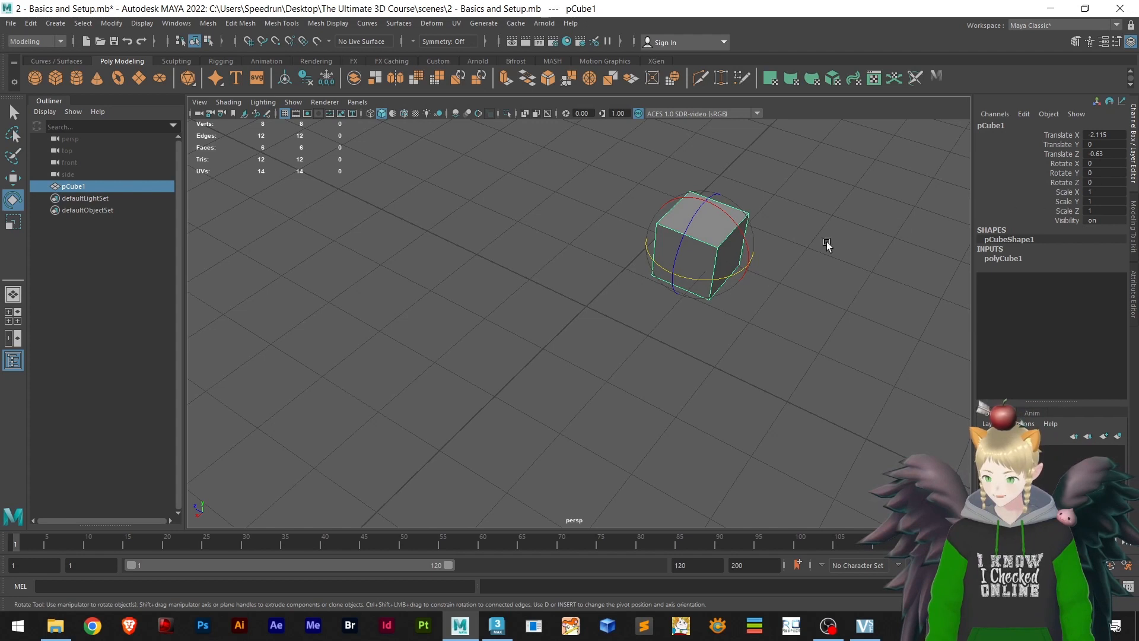
{"action": "left_click_drag", "start_coordinate": [717, 279], "coordinate": [679, 275]}
{"action": "key", "text": "ctrl+z"}
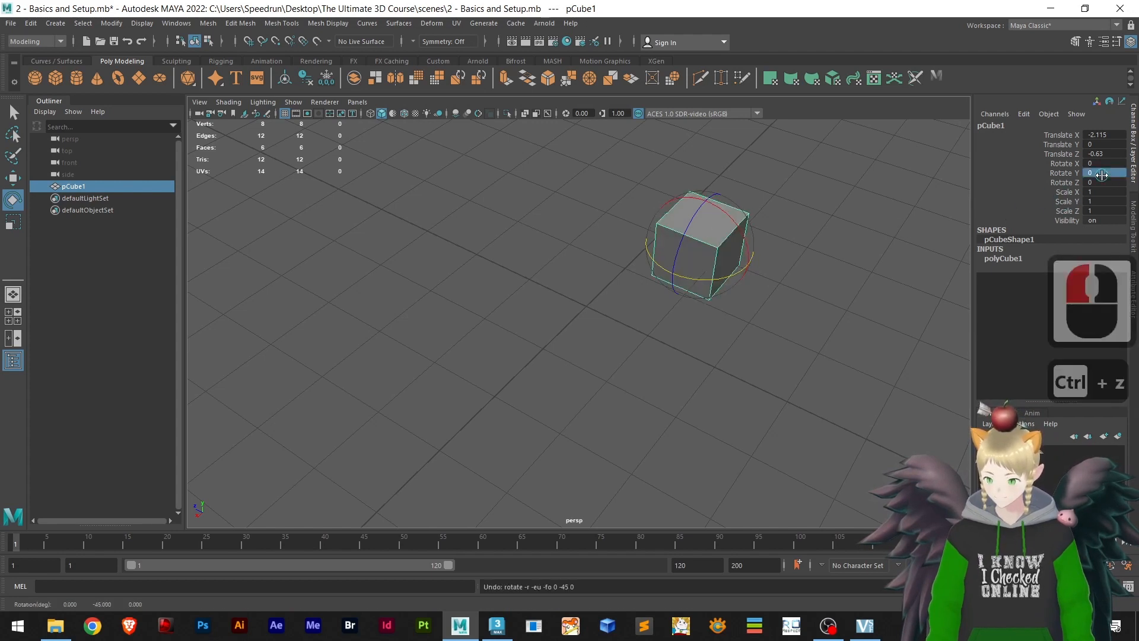
- Try setting the cube's Rotate Y to 1 and to 160 numerically, and undo both rotations
{"action": "double_click", "coordinate": [1101, 173]}
{"action": "type", "text": "1"}
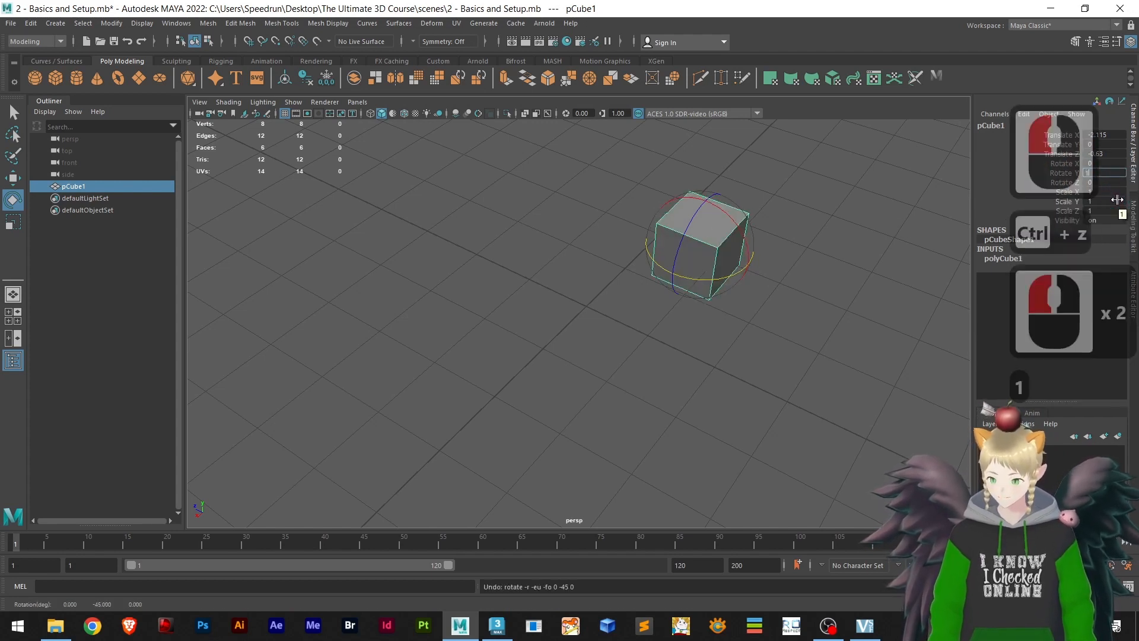
{"action": "key", "text": "Return"}
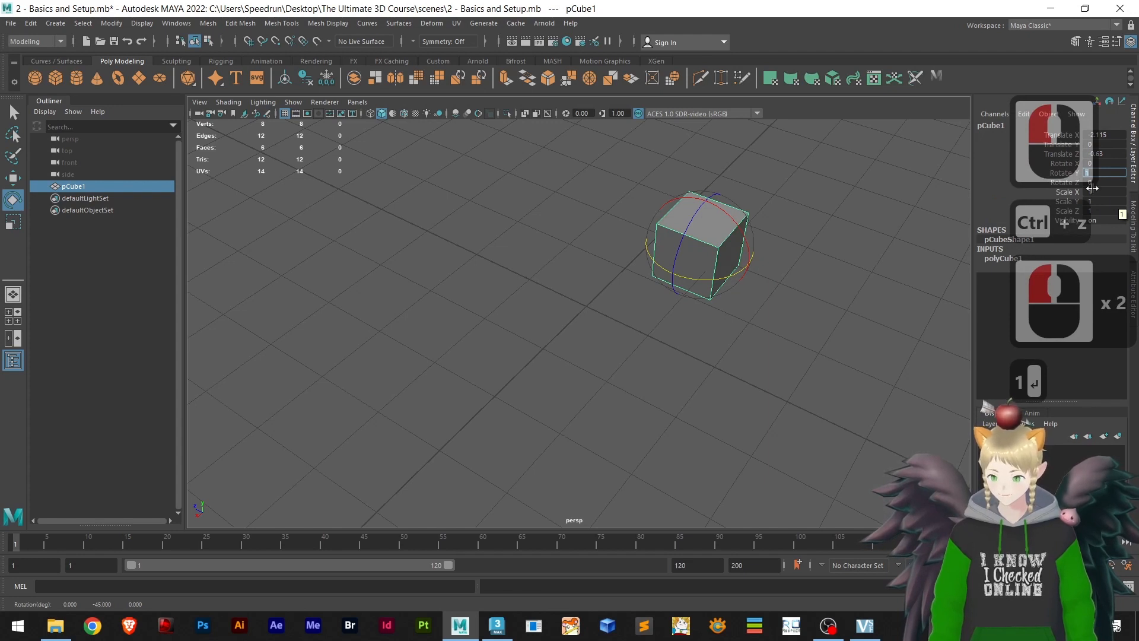
{"action": "type", "text": "160"}
{"action": "key", "text": "Return"}
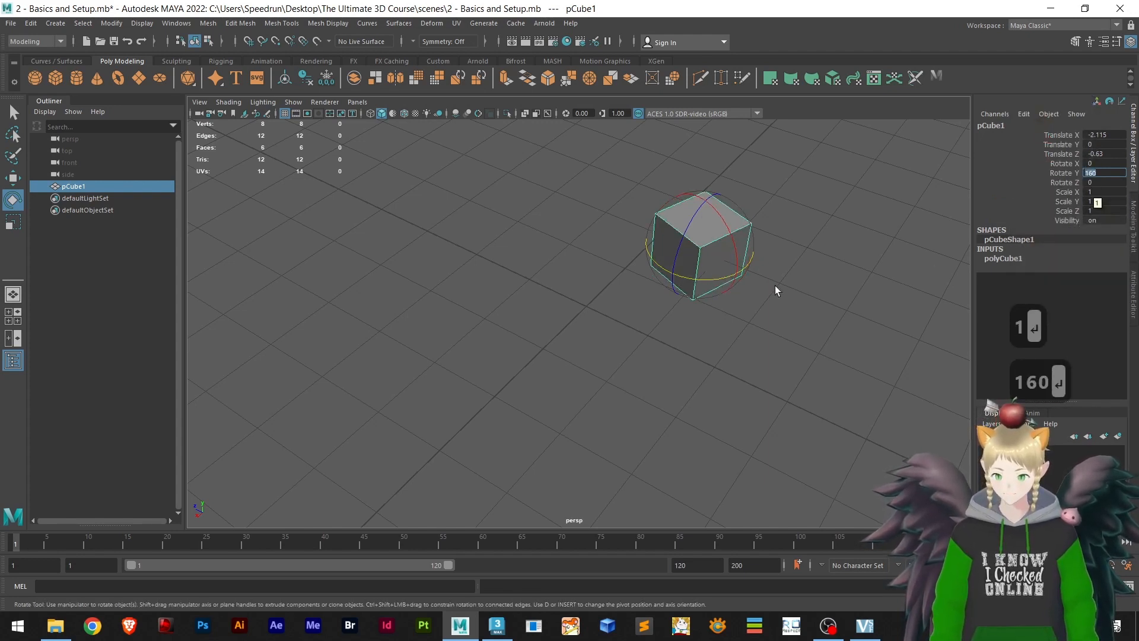
{"action": "key", "text": "ctrl+z"}
{"action": "left_click", "coordinate": [775, 308], "text": "ctrl"}
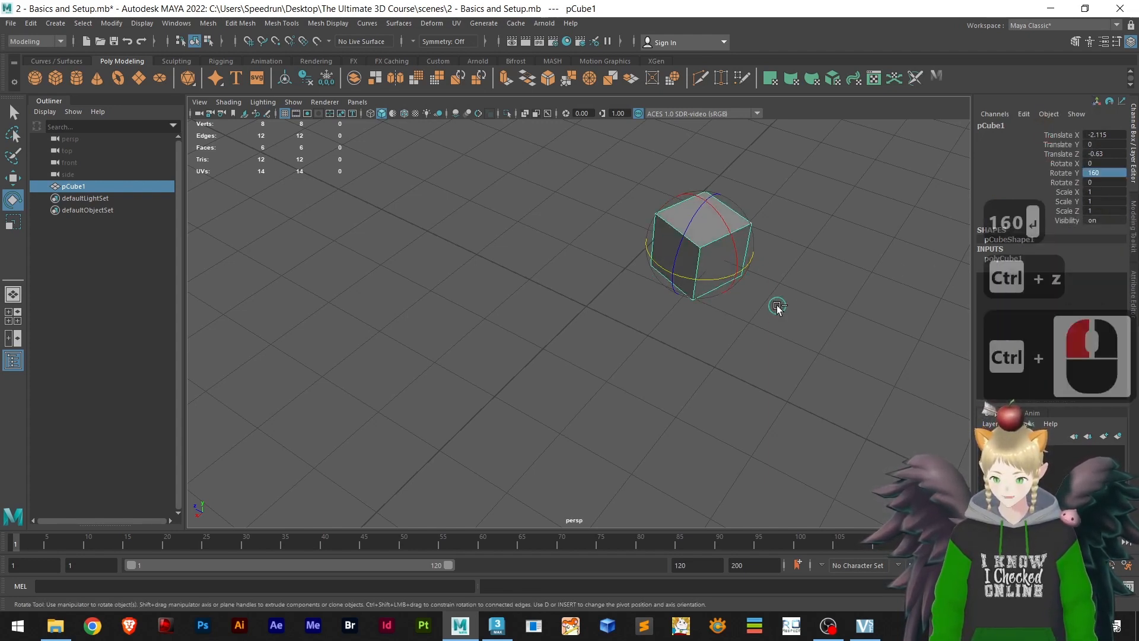
{"action": "key", "text": "ctrl+z"}
{"action": "key", "text": "ctrl+z"}
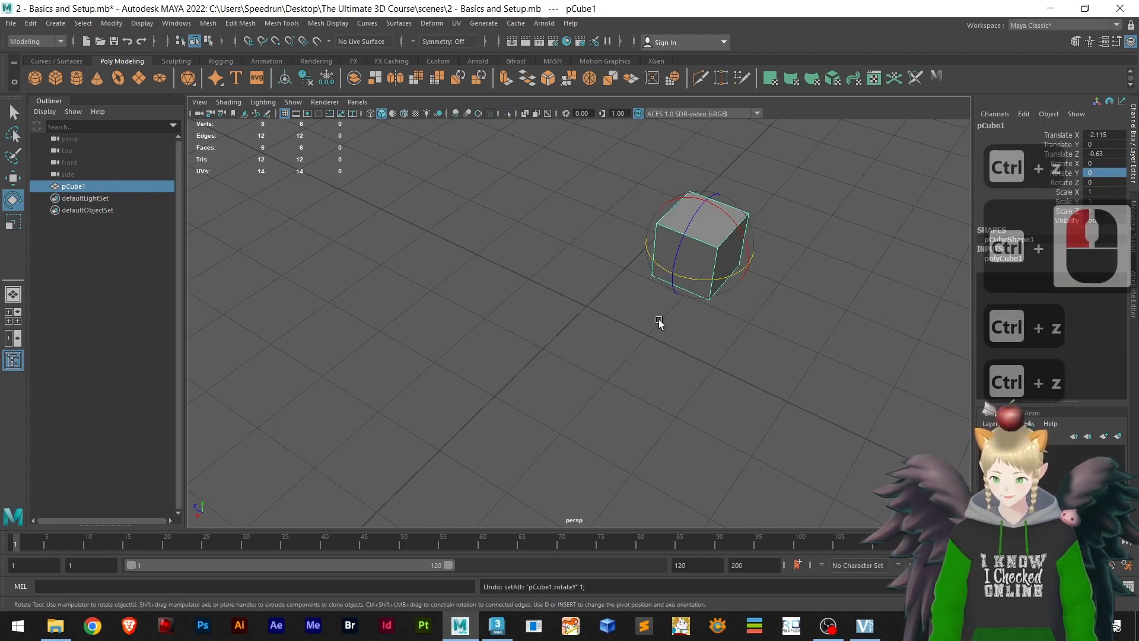
- Try scaling the cube uniformly to about 2.991 with the Scale tool, repeatedly undoing and redoing the change and finishing with it undone
{"action": "left_click", "coordinate": [11, 226]}
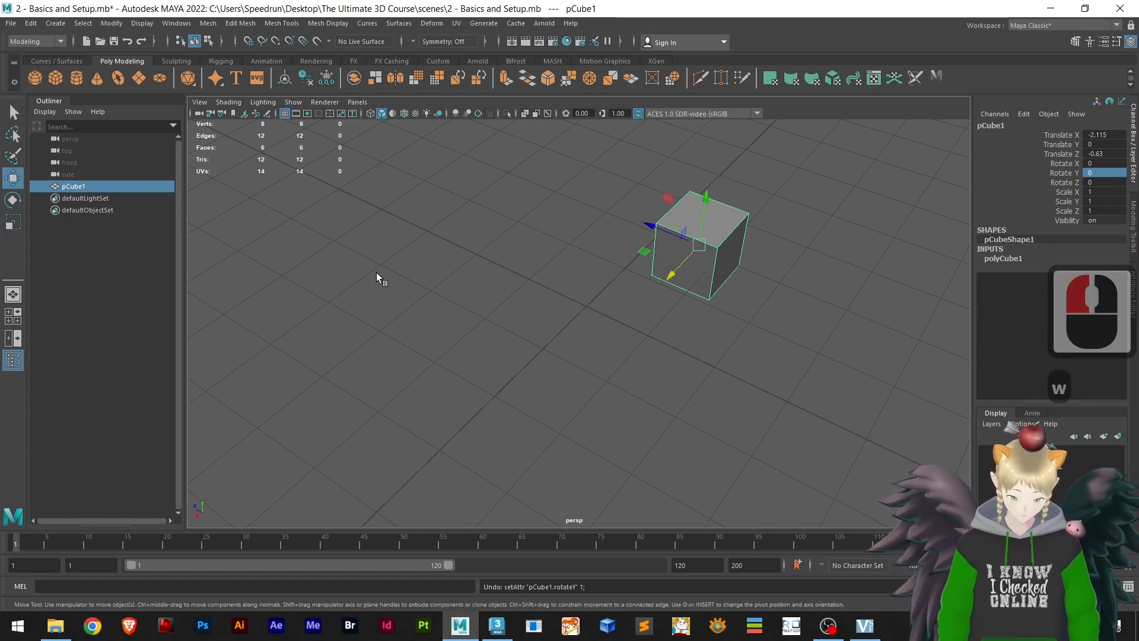
{"action": "key", "text": "w"}
{"action": "key", "text": "e"}
{"action": "key", "text": "r"}
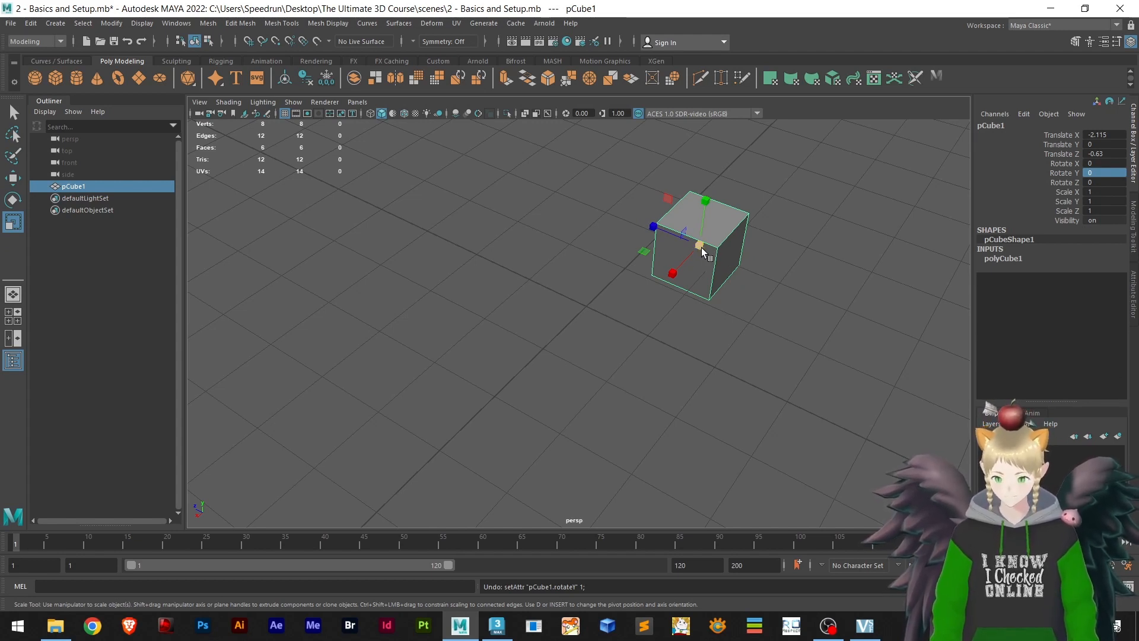
{"action": "left_click_drag", "start_coordinate": [701, 247], "coordinate": [815, 208]}
{"action": "key", "text": "ctrl+z"}
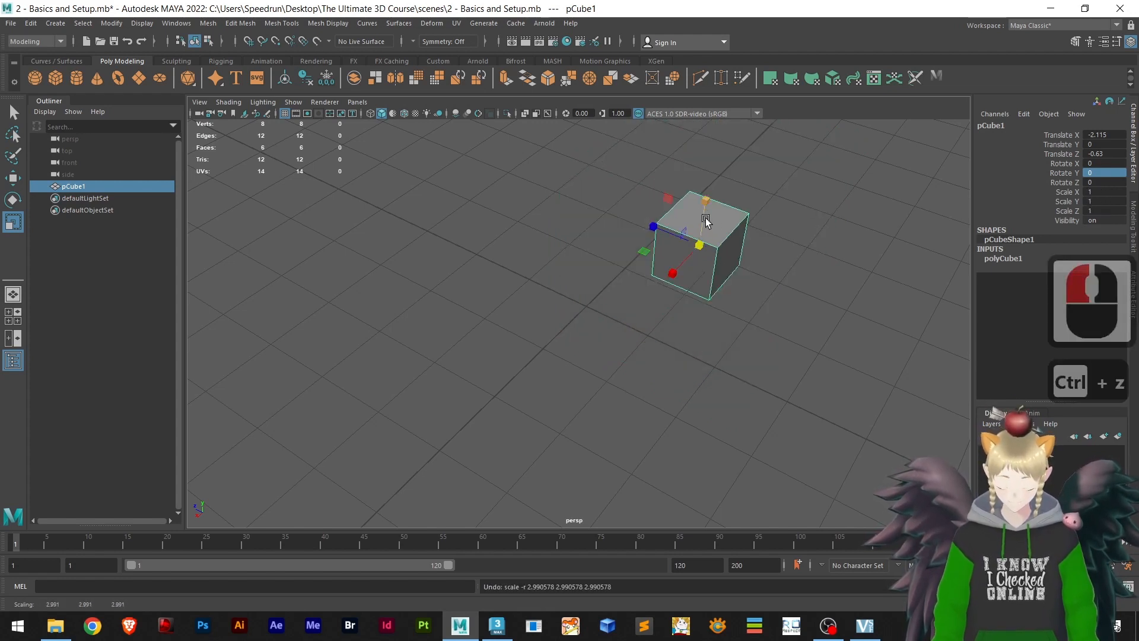
{"action": "key", "text": "ctrl+y"}
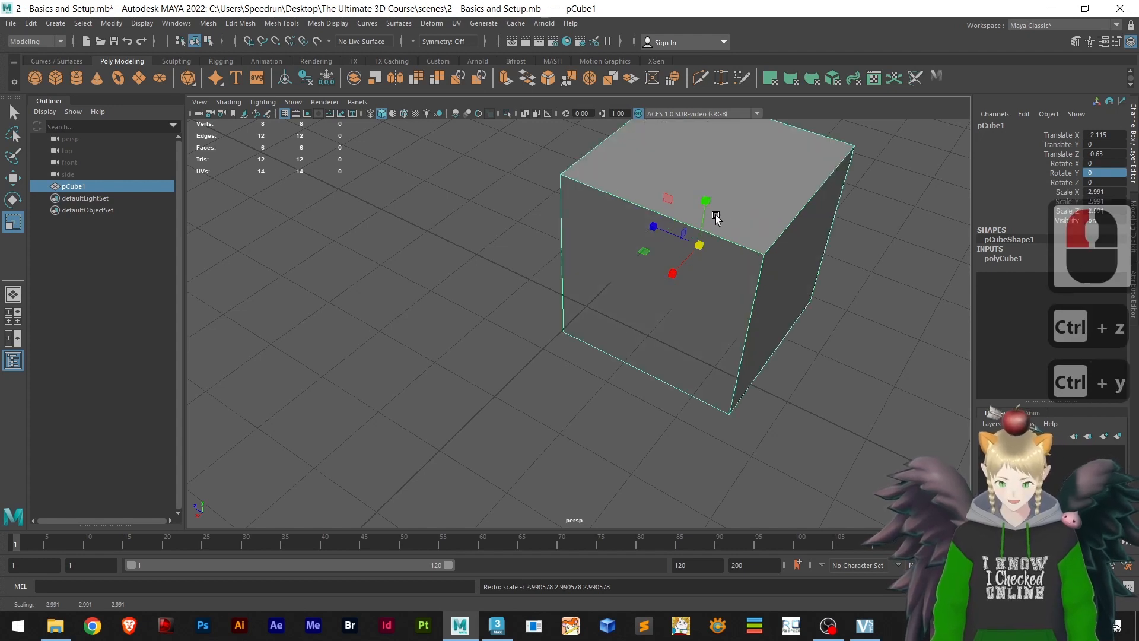
{"action": "key", "text": "ctrl+z"}
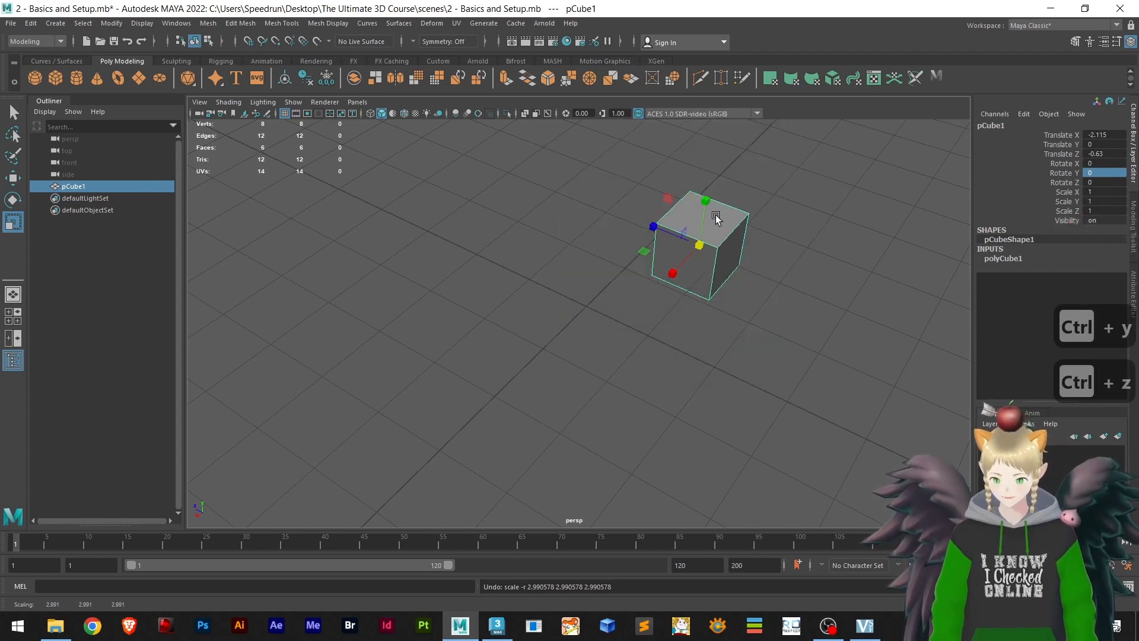
{"action": "key", "text": "ctrl+y"}
{"action": "key", "text": "ctrl+z"}
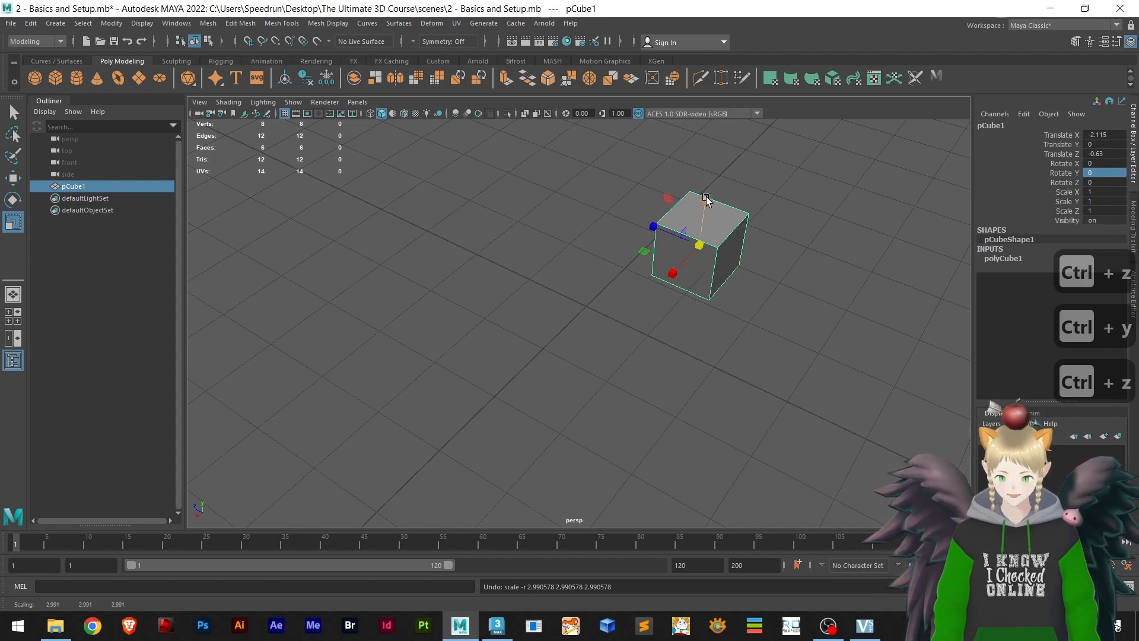
- Try scaling the cube one axis at a time to about 2.617 in Y, 2.3 in Z and 2.439 in X
{"action": "left_click_drag", "start_coordinate": [706, 200], "coordinate": [719, 124]}
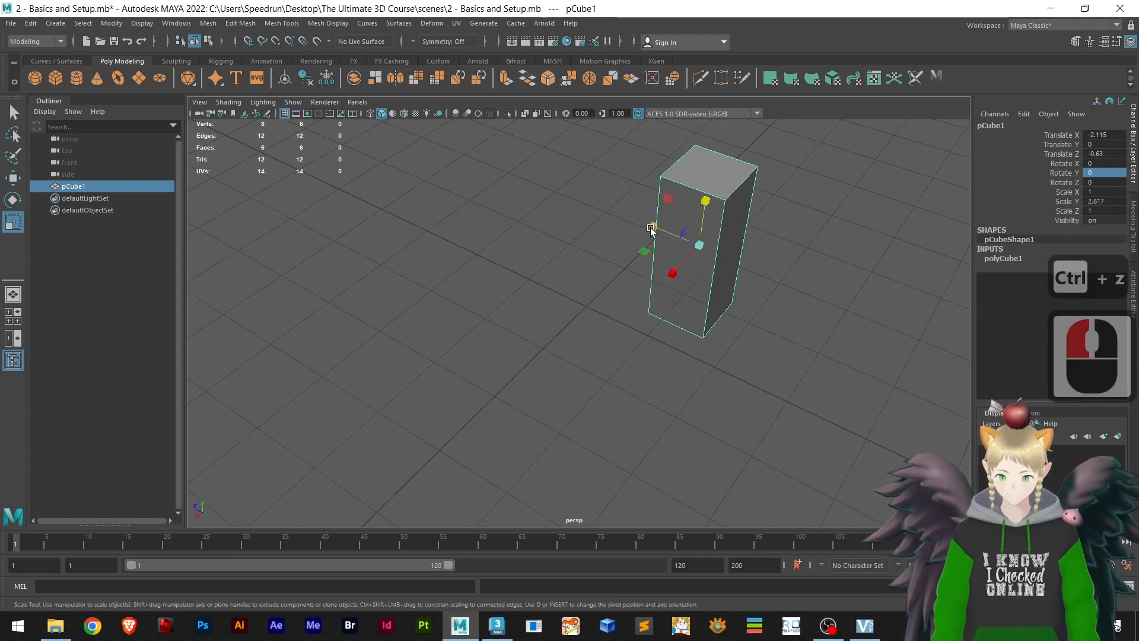
{"action": "left_click_drag", "start_coordinate": [653, 229], "coordinate": [586, 207]}
{"action": "left_click_drag", "start_coordinate": [673, 273], "coordinate": [614, 331]}
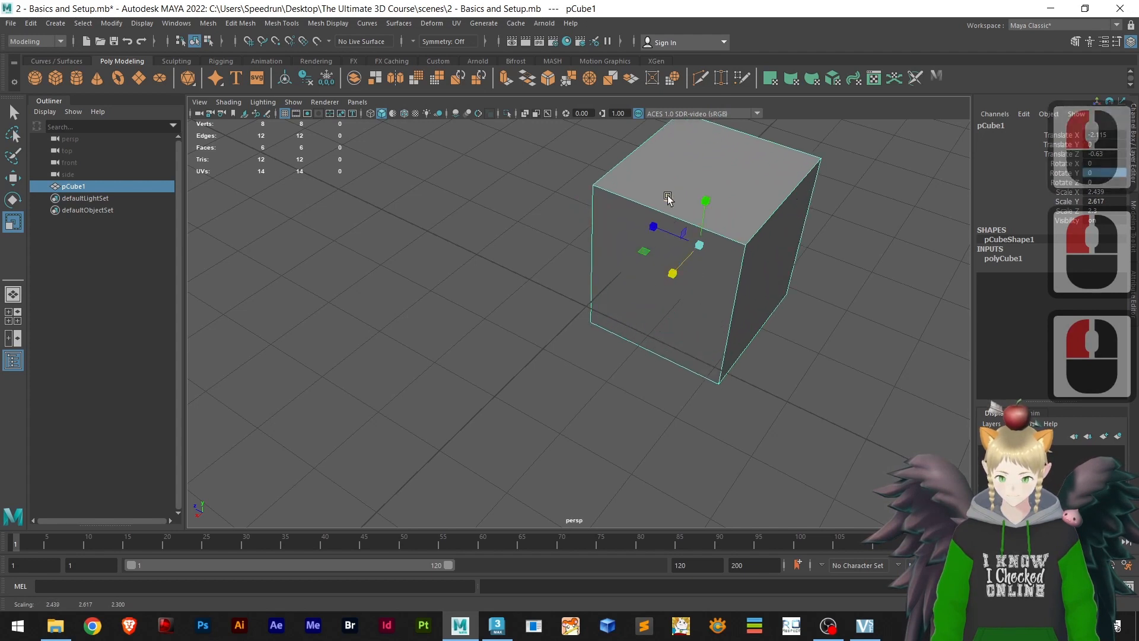
- Try two-axis scaling: YZ to about 3.528 and 3.101, XZ with an undo, and XY to about 3.875 and 5.604
{"action": "mouse_move", "coordinate": [667, 204]}
{"action": "left_mouse_down"}
{"action": "mouse_move", "coordinate": [666, 185]}
{"action": "mouse_move", "coordinate": [673, 215]}
{"action": "mouse_move", "coordinate": [657, 194]}
{"action": "mouse_move", "coordinate": [676, 219]}
{"action": "mouse_move", "coordinate": [665, 201]}
{"action": "left_mouse_up"}
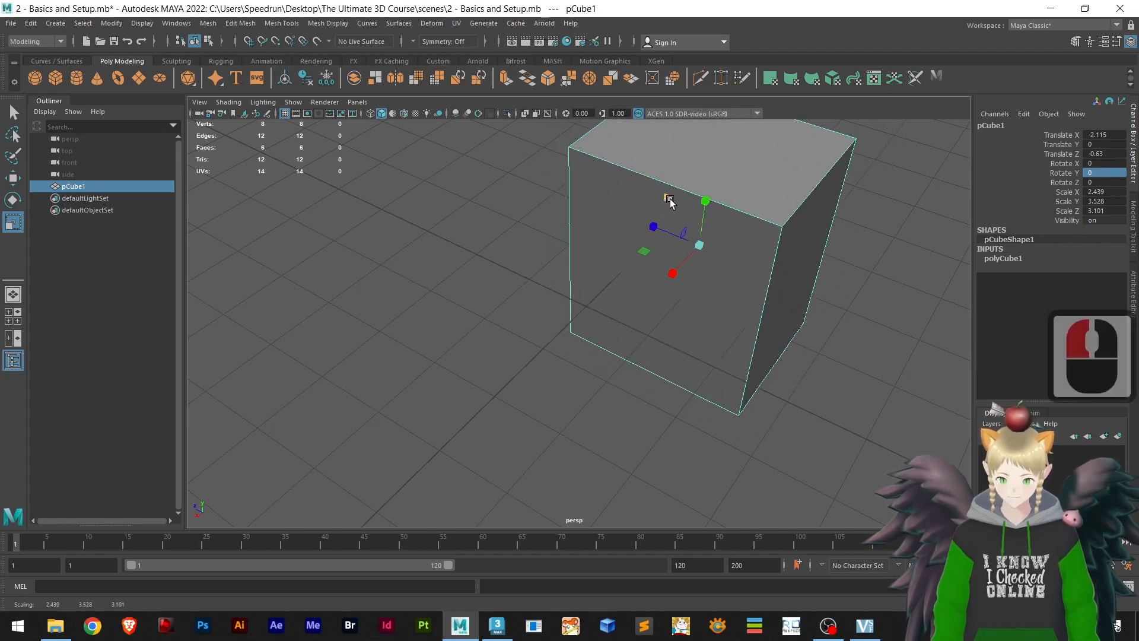
{"action": "mouse_move", "coordinate": [647, 250]}
{"action": "left_mouse_down"}
{"action": "mouse_move", "coordinate": [614, 261]}
{"action": "mouse_move", "coordinate": [686, 242]}
{"action": "mouse_move", "coordinate": [613, 279]}
{"action": "mouse_move", "coordinate": [668, 244]}
{"action": "mouse_move", "coordinate": [639, 266]}
{"action": "left_mouse_up"}
{"action": "key", "text": "ctrl+z"}
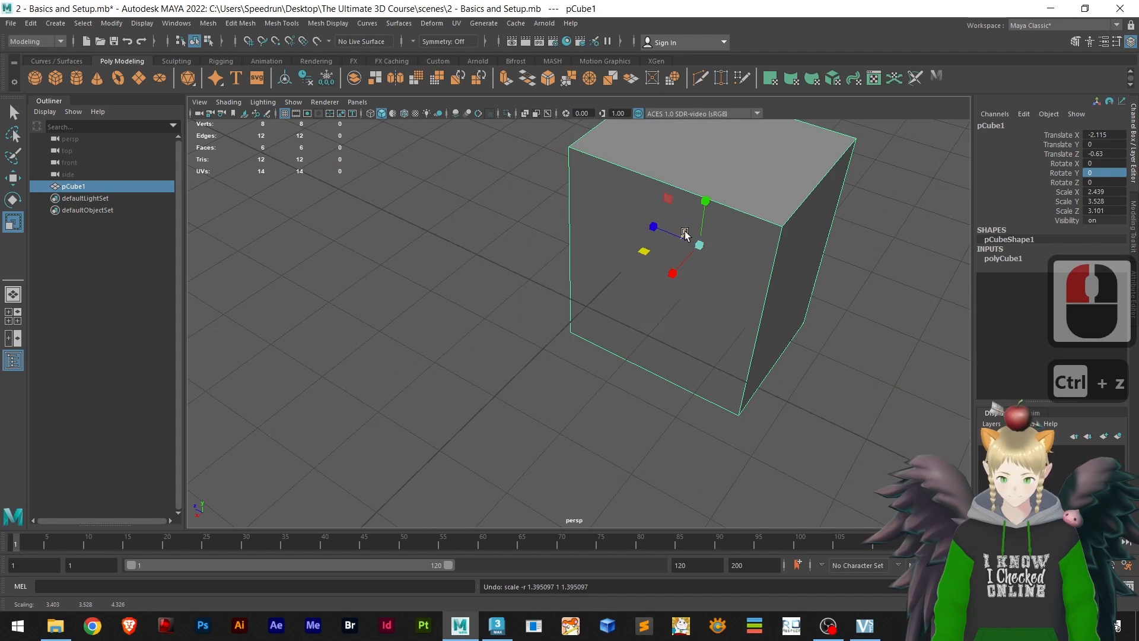
{"action": "left_click_drag", "start_coordinate": [685, 235], "coordinate": [641, 270]}
- Undo all scaling of the cube and its earlier X and Z moves, restoring it to the origin
{"action": "key", "text": "ctrl+z"}
{"action": "key", "text": "ctrl+z"}
{"action": "key", "text": "ctrl+z"}
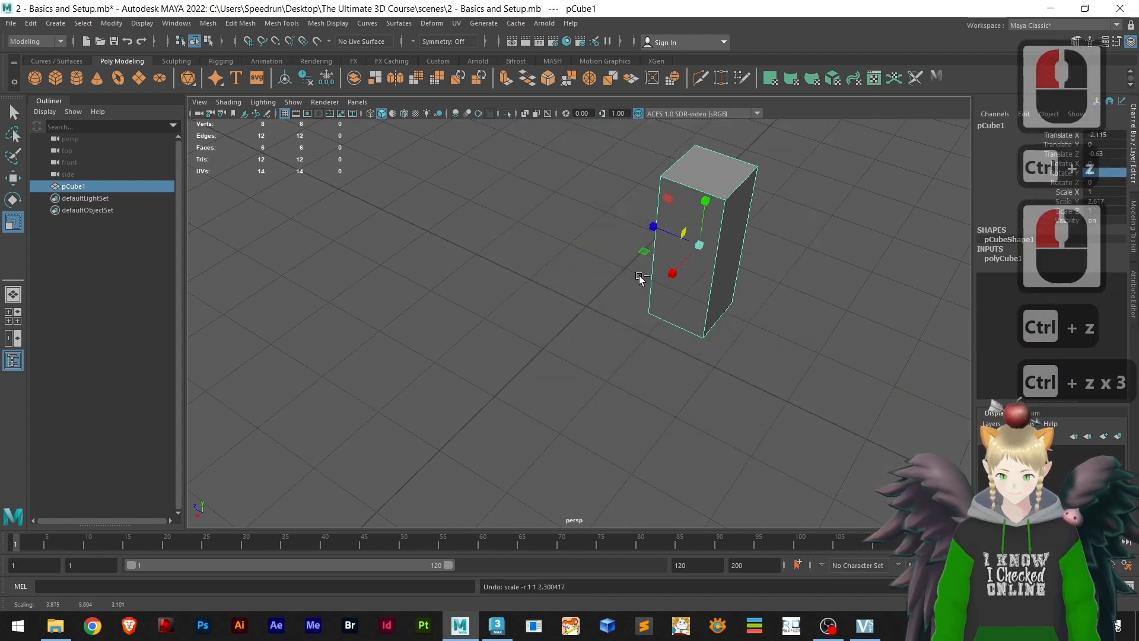
{"action": "key", "text": "ctrl+z"}
{"action": "key", "text": "ctrl+z"}
{"action": "key", "text": "ctrl+z"}
{"action": "key", "text": "ctrl+z"}
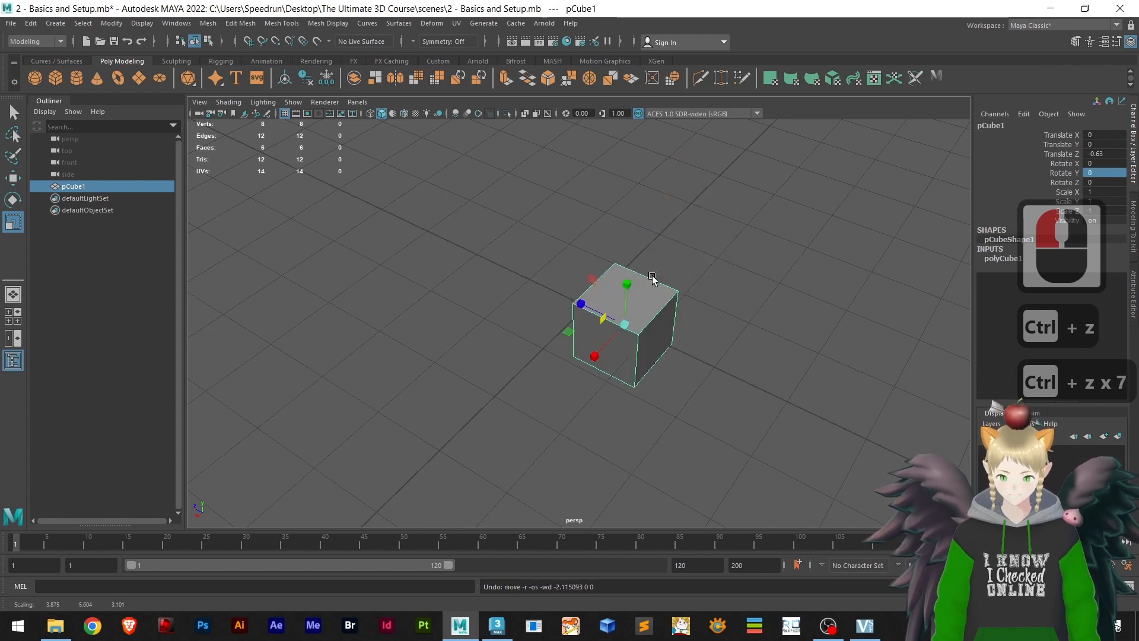
{"action": "key", "text": "ctrl+z"}
{"action": "key", "text": "ctrl+z"}
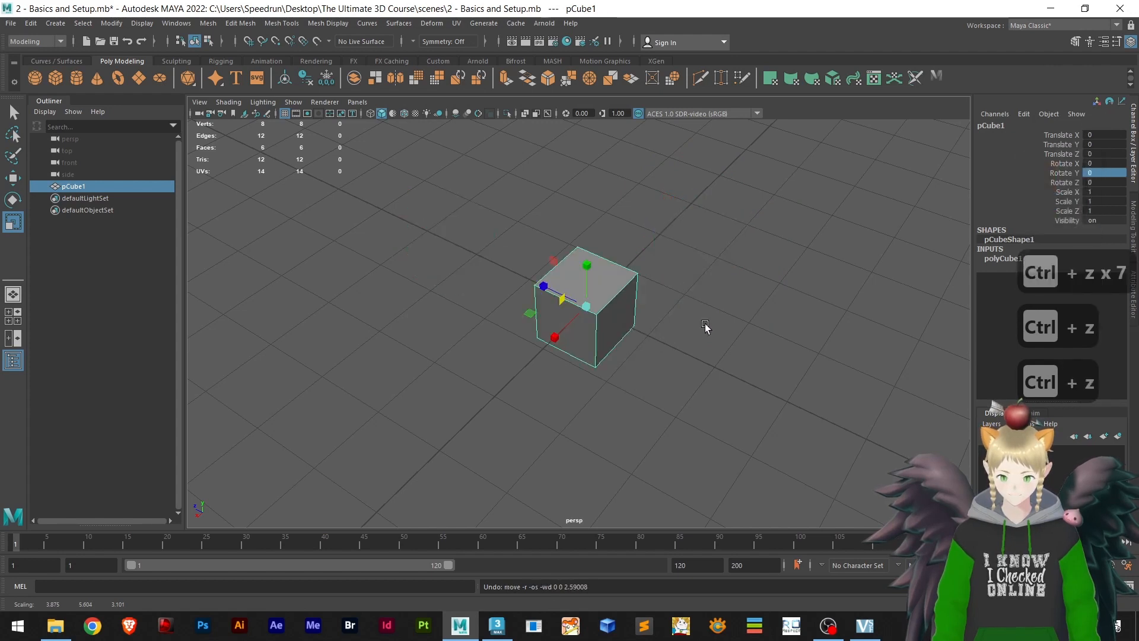
- Reselect the cube, open its polyCube1 input settings, try a width of 7 and undo that change
{"action": "left_click", "coordinate": [722, 306]}
{"action": "left_click", "coordinate": [611, 305]}
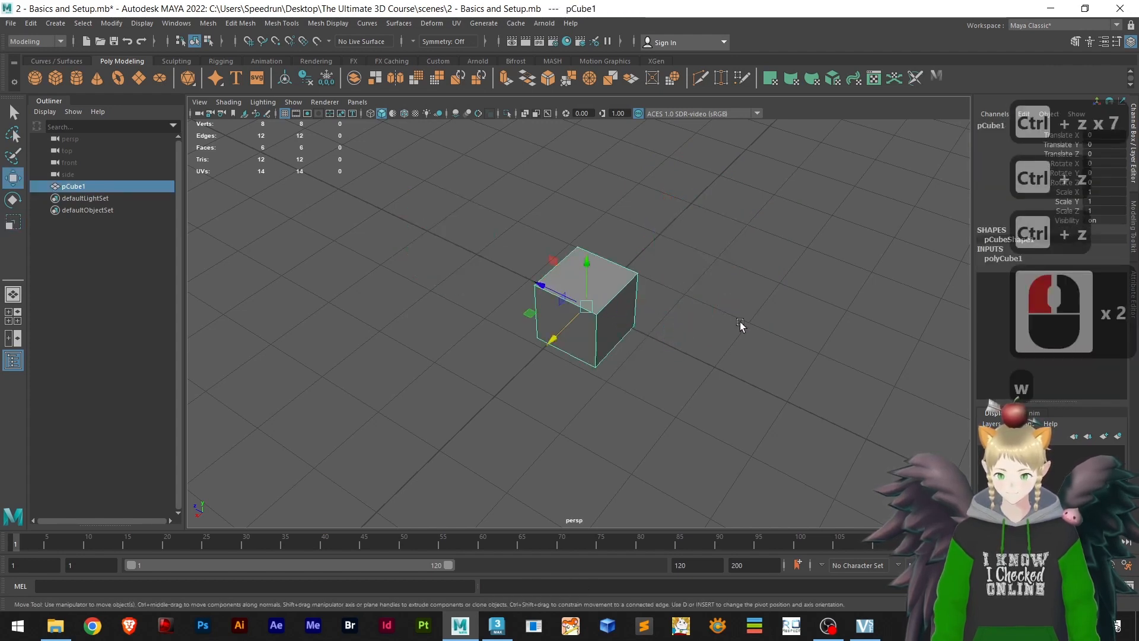
{"action": "key", "text": "w"}
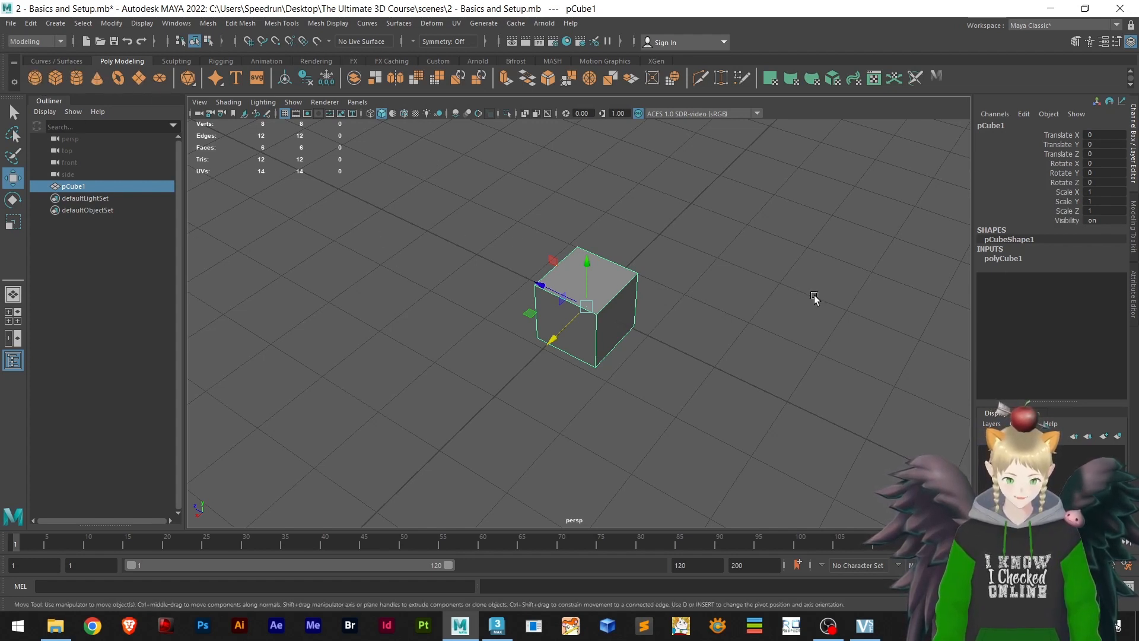
{"action": "left_click", "coordinate": [996, 260]}
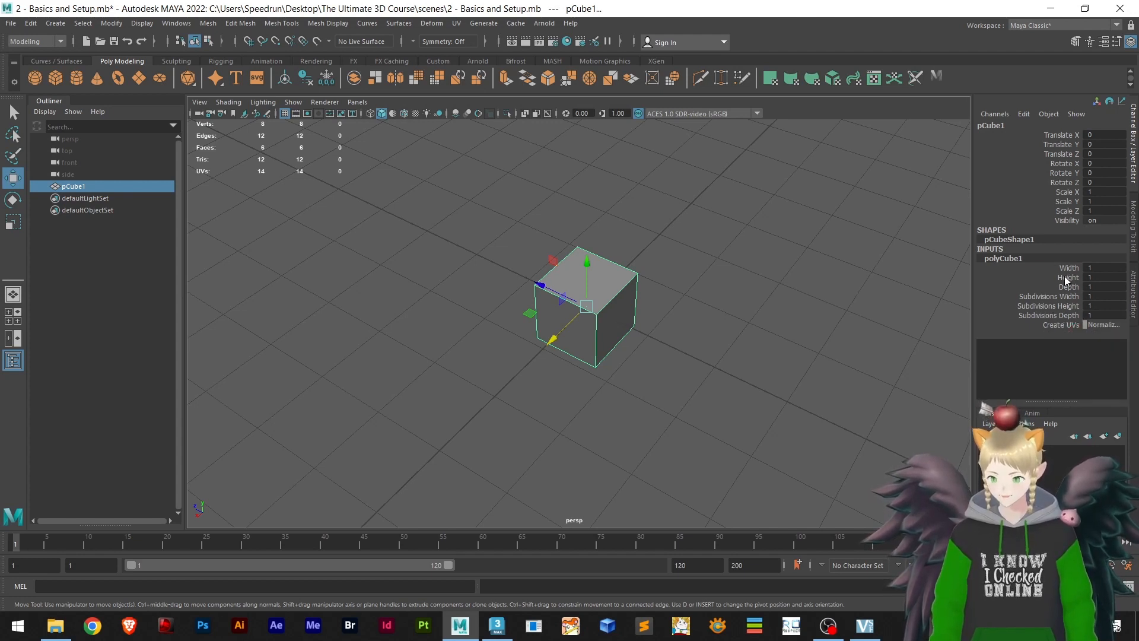
{"action": "left_click_drag", "start_coordinate": [1092, 269], "coordinate": [1084, 303]}
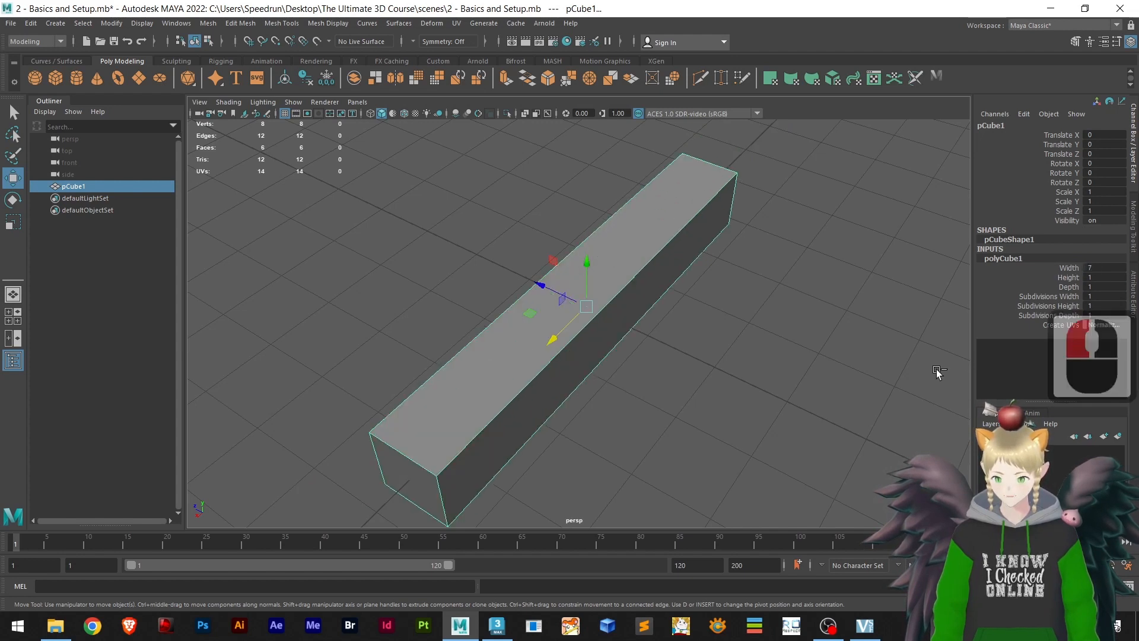
{"action": "key", "text": "ctrl+z"}
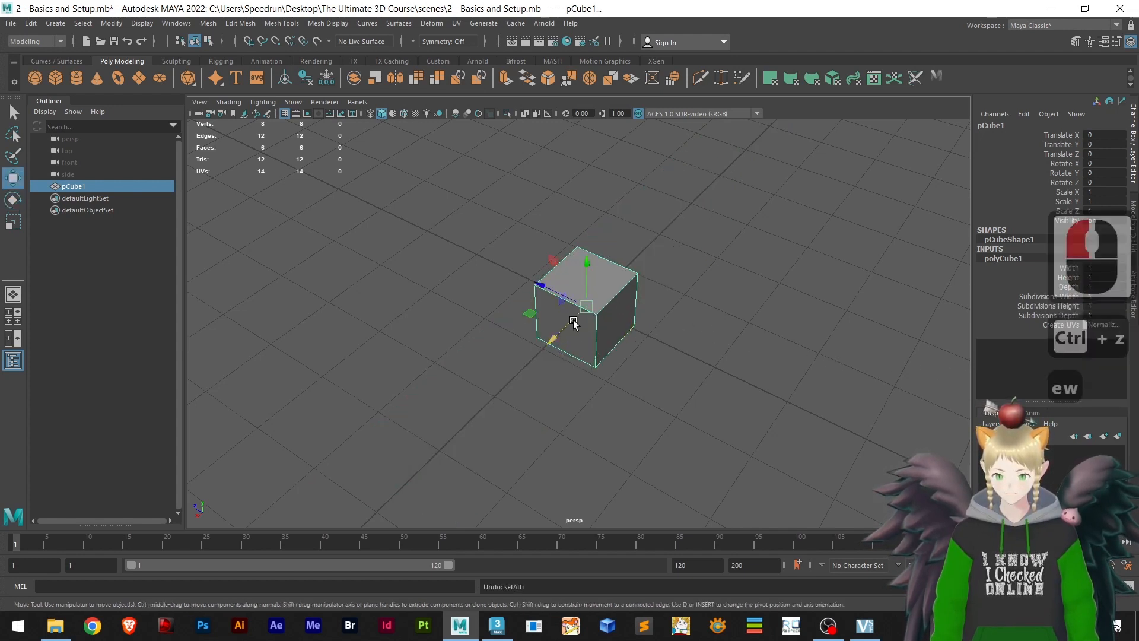
- Try scaling the cube along its X axis to about 2.891 and undo the scaling
{"action": "key", "text": "r"}
{"action": "left_click_drag", "start_coordinate": [560, 343], "coordinate": [492, 409]}
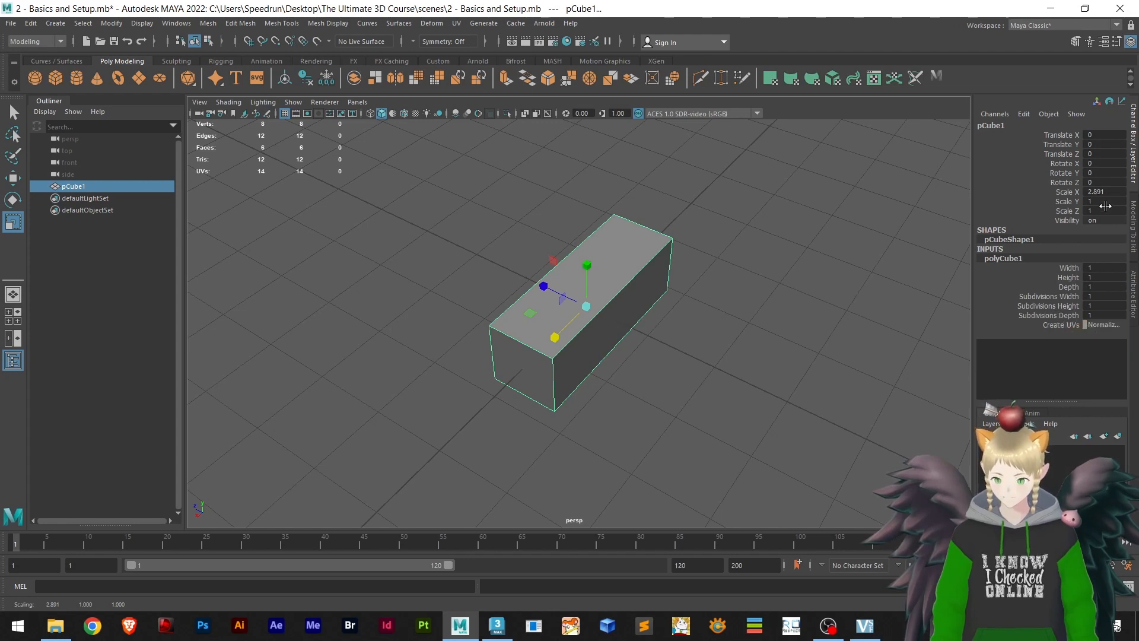
{"action": "key", "text": "ctrl+z"}
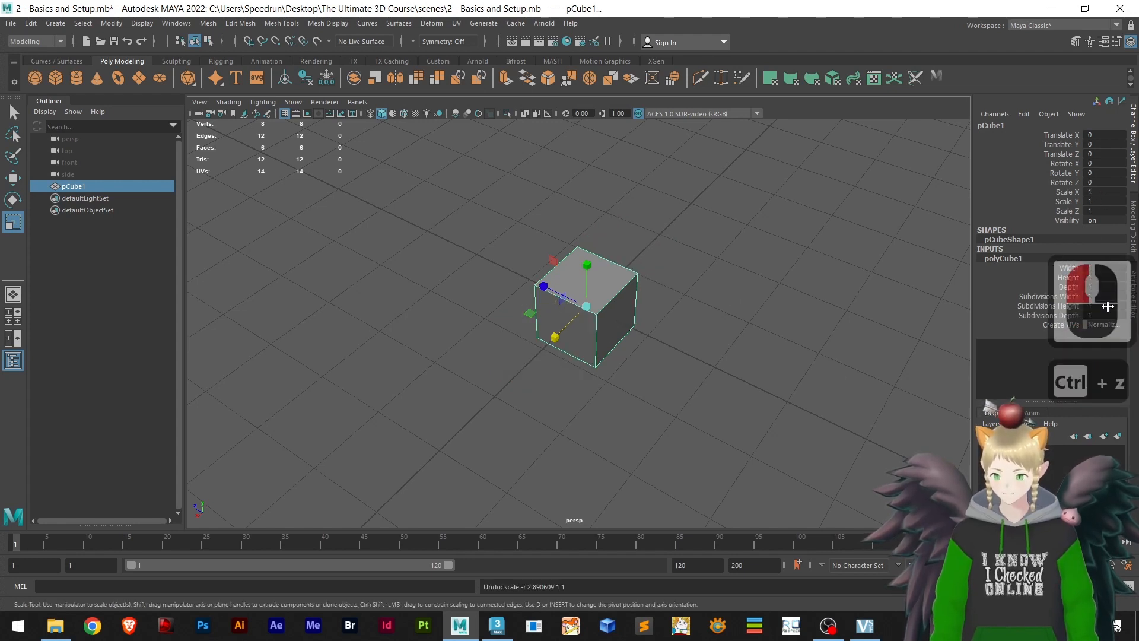
- Try changing the cube's Height and Depth in its polyCube1 inputs, undoing each change
{"action": "left_click_drag", "start_coordinate": [1096, 277], "coordinate": [1093, 277]}
{"action": "key", "text": "ctrl+z"}
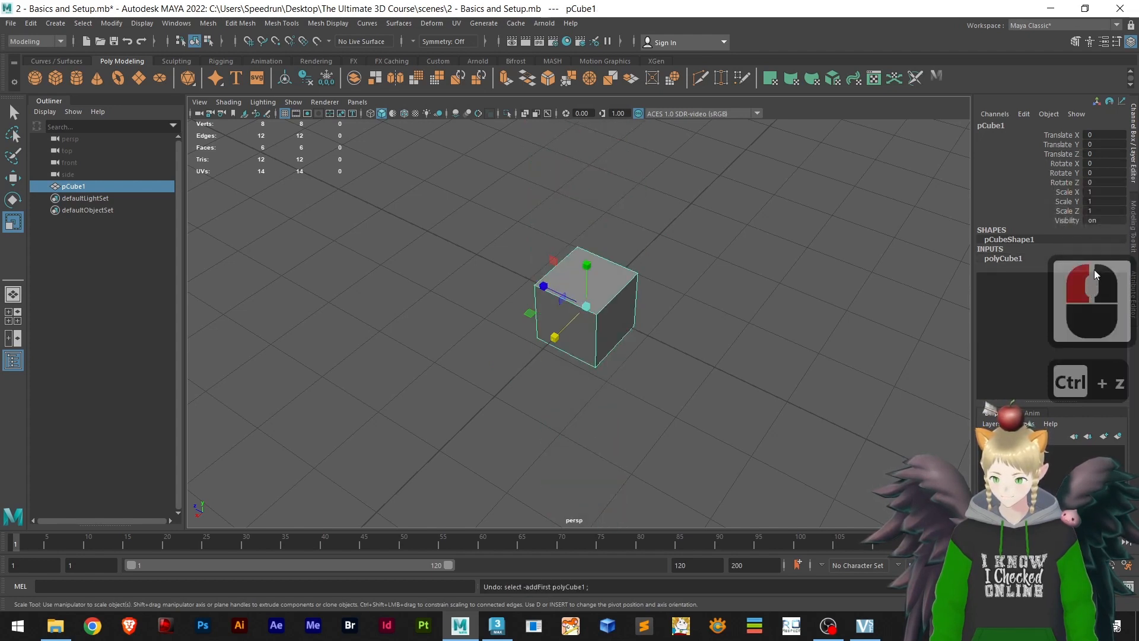
{"action": "left_click", "coordinate": [1007, 257]}
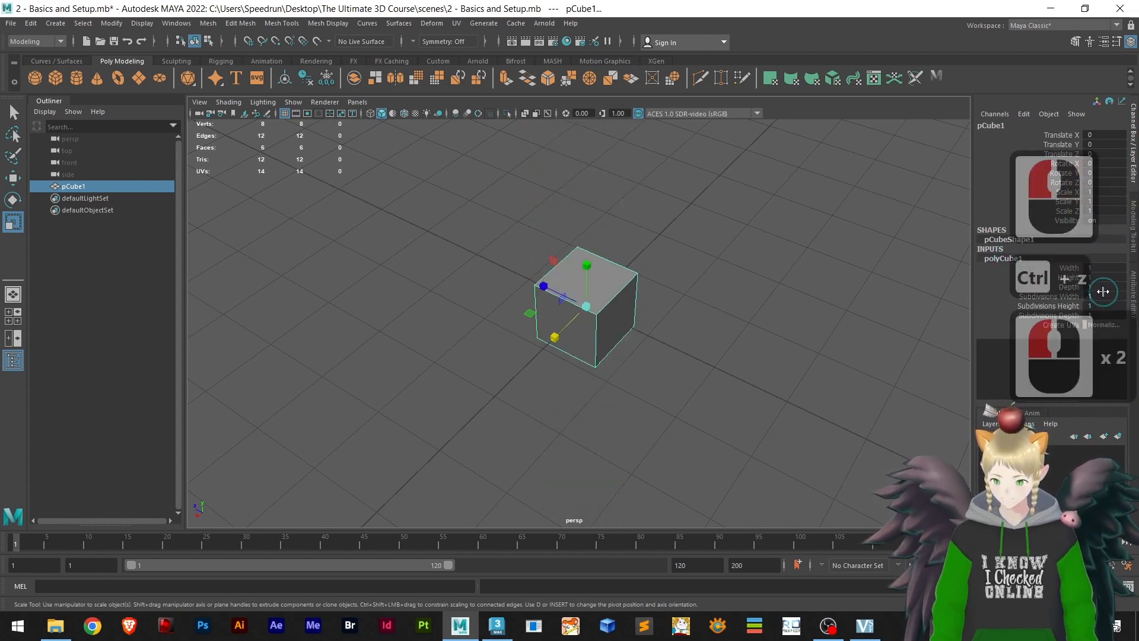
{"action": "mouse_move", "coordinate": [1096, 290]}
{"action": "left_mouse_down"}
{"action": "mouse_move", "coordinate": [1106, 287]}
{"action": "mouse_move", "coordinate": [1096, 287]}
{"action": "left_mouse_up"}
{"action": "key", "text": "ctrl+z"}
{"action": "key", "text": "ctrl+z"}
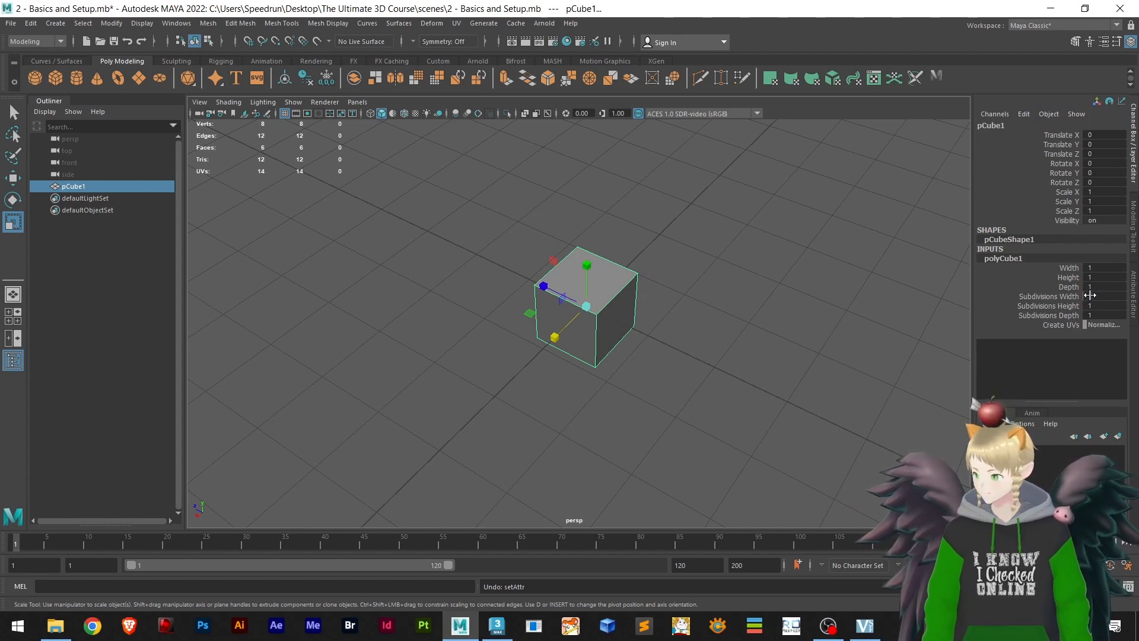
- Increase the cube's width, height and depth subdivisions until it has 80 faces, and deselect it
{"action": "left_click", "coordinate": [1093, 294]}
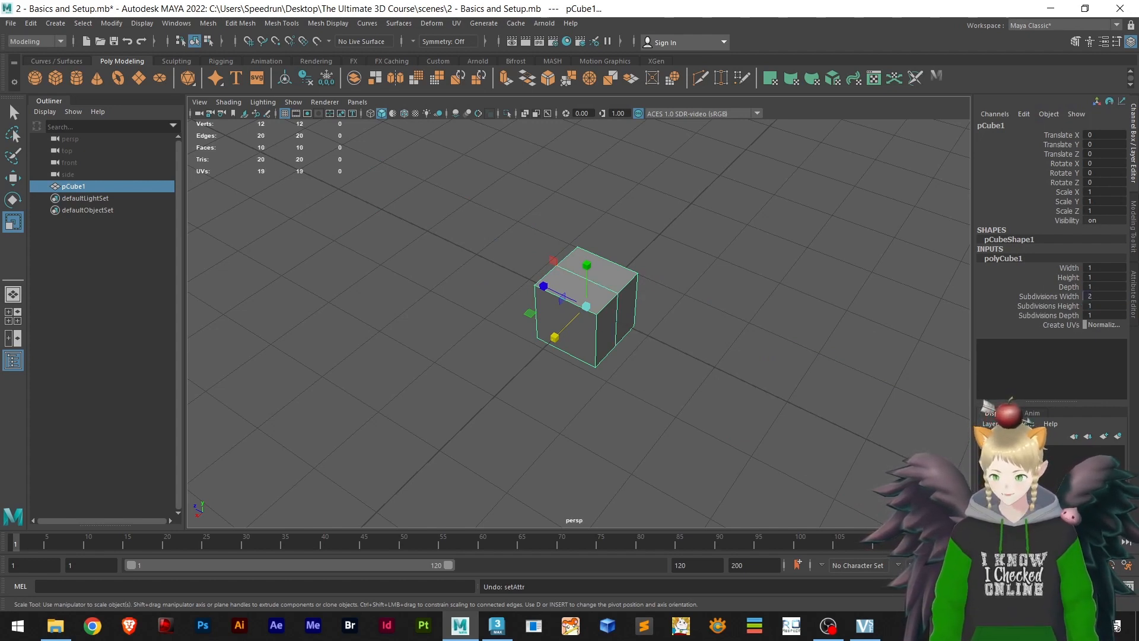
{"action": "left_click_drag", "start_coordinate": [1088, 298], "coordinate": [1085, 315]}
{"action": "left_click", "coordinate": [747, 348]}
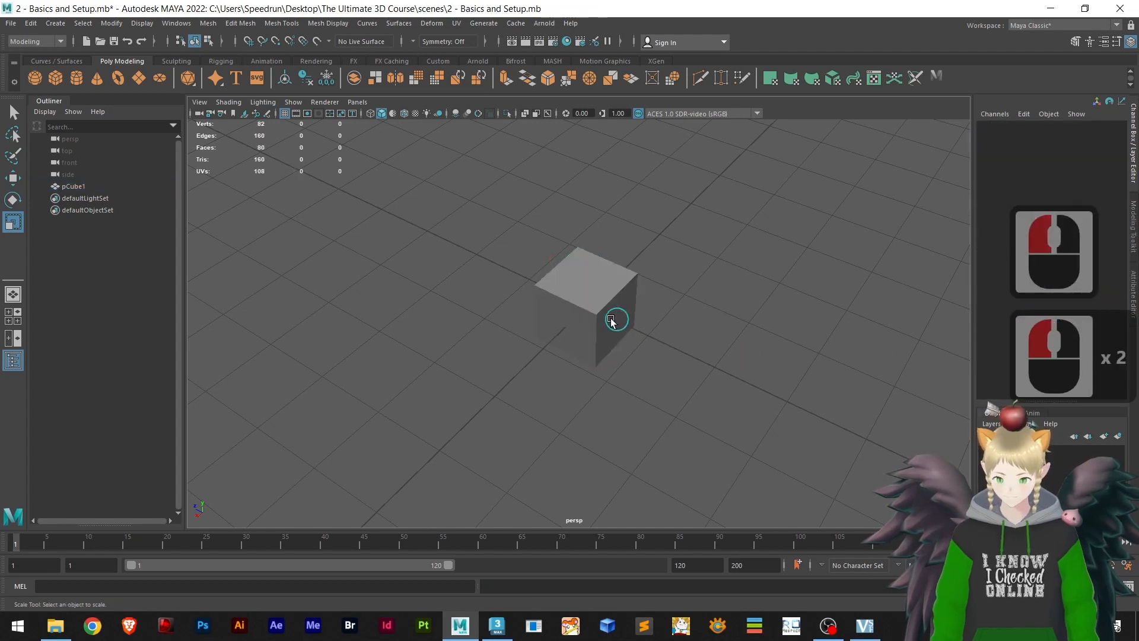
- Select the subdivided cube, move it along its Z axis clear of the origin, and deselect it
{"action": "left_click", "coordinate": [615, 350]}
{"action": "key", "text": "w"}
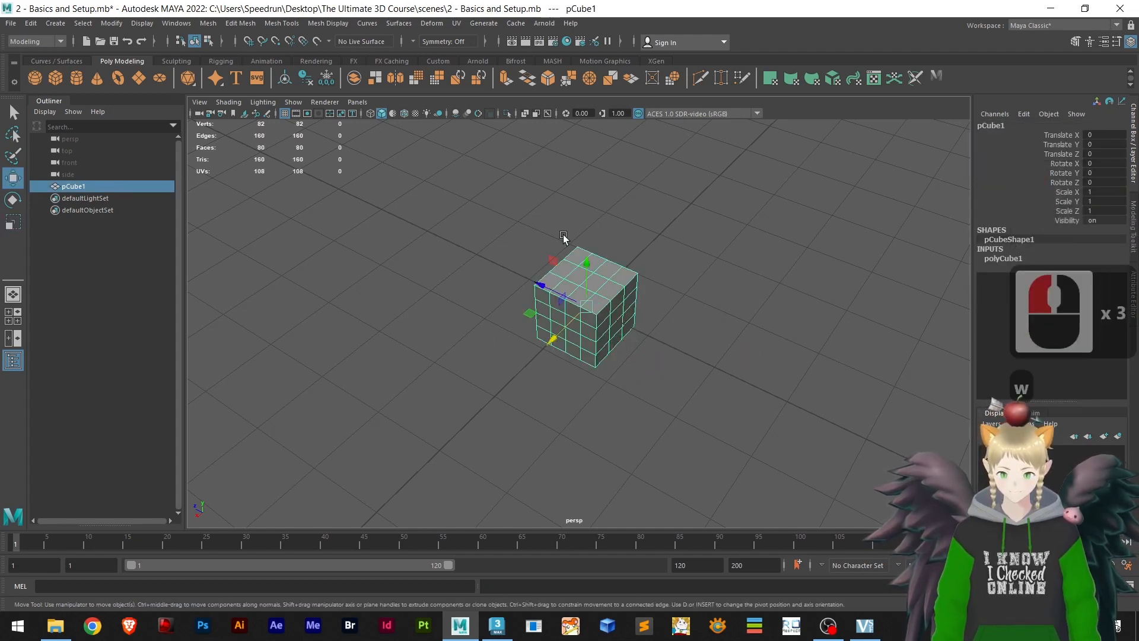
{"action": "left_click_drag", "start_coordinate": [536, 291], "coordinate": [415, 229]}
{"action": "left_click", "coordinate": [613, 367]}
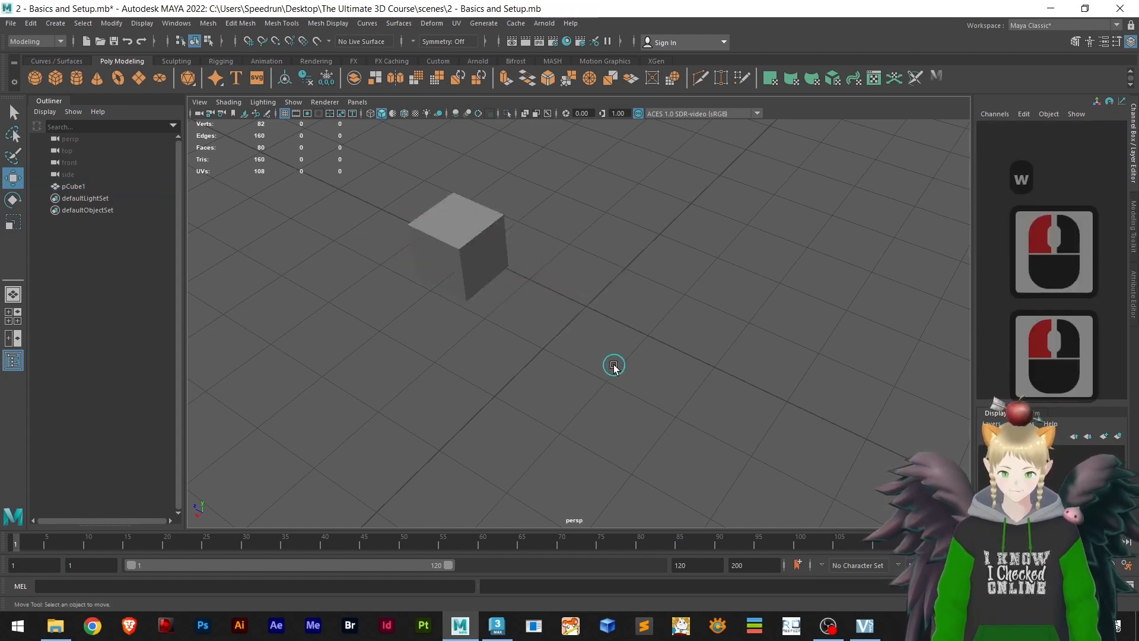
- Create a polygon sphere at the origin and reduce its axis and height subdivisions, with Subdivisions Height at 6
{"action": "left_click", "coordinate": [34, 77]}
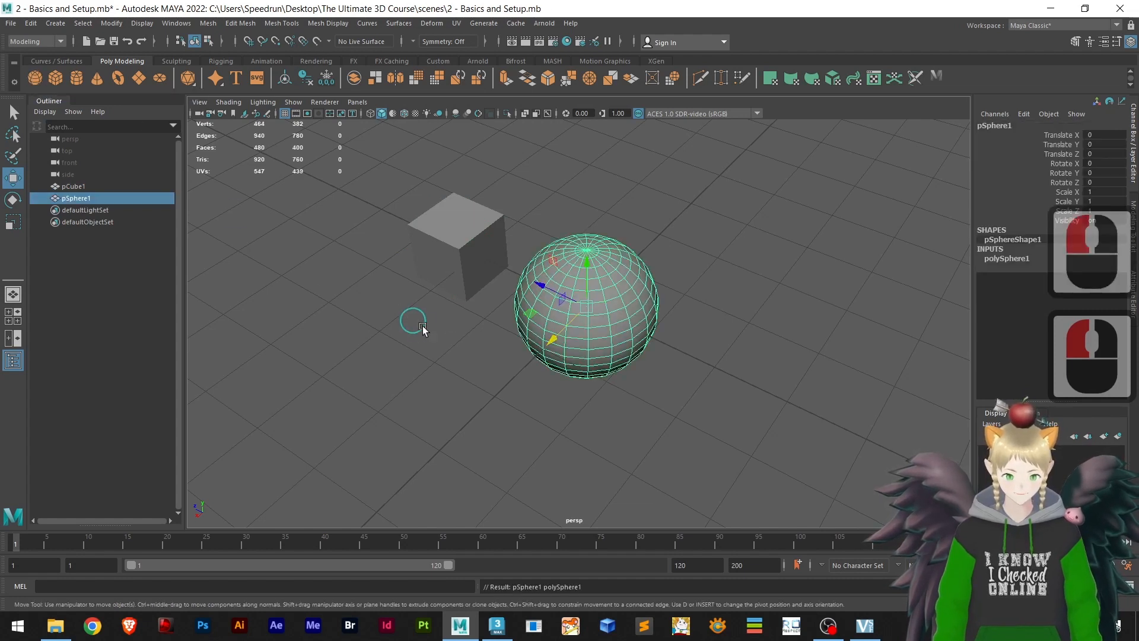
{"action": "left_click", "coordinate": [1014, 261]}
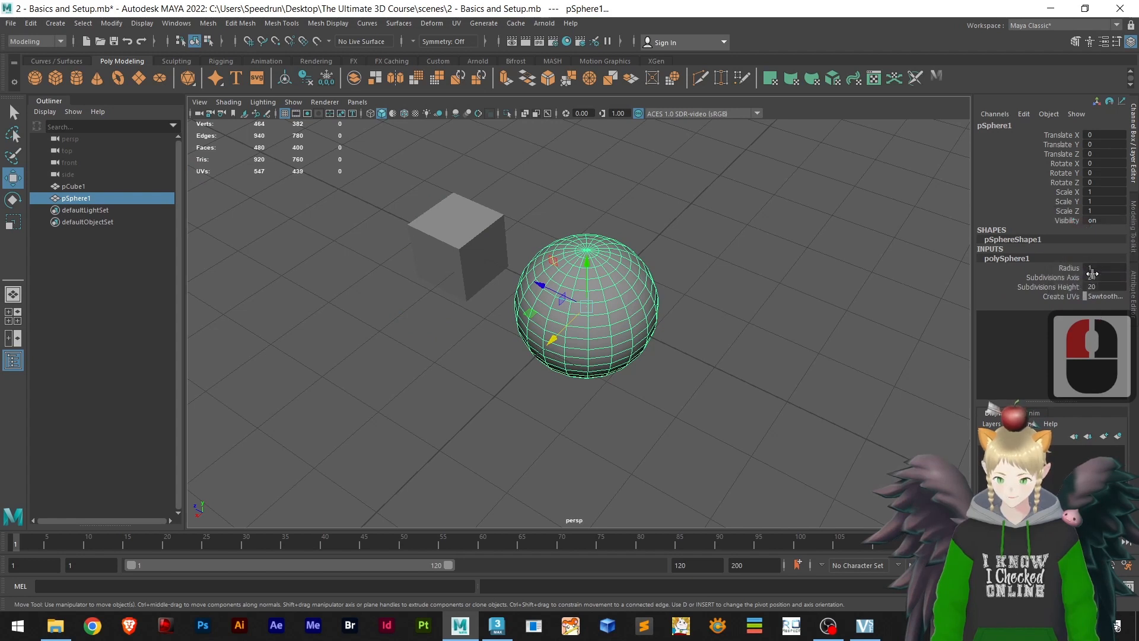
{"action": "left_click_drag", "start_coordinate": [1093, 279], "coordinate": [1089, 287]}
{"action": "left_click", "coordinate": [1094, 278]}
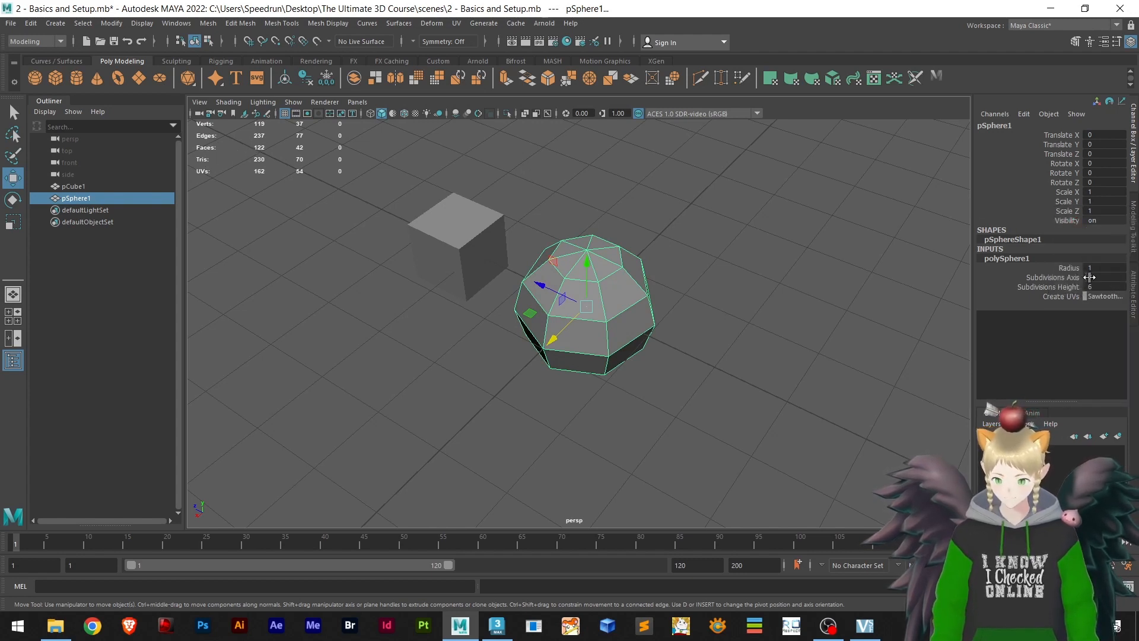
- Set the sphere's Subdivisions Axis to 4 and duplicate it along Z, placing the copy at about Translate Z -2.413
{"action": "left_click_drag", "start_coordinate": [1089, 277], "coordinate": [1080, 277]}
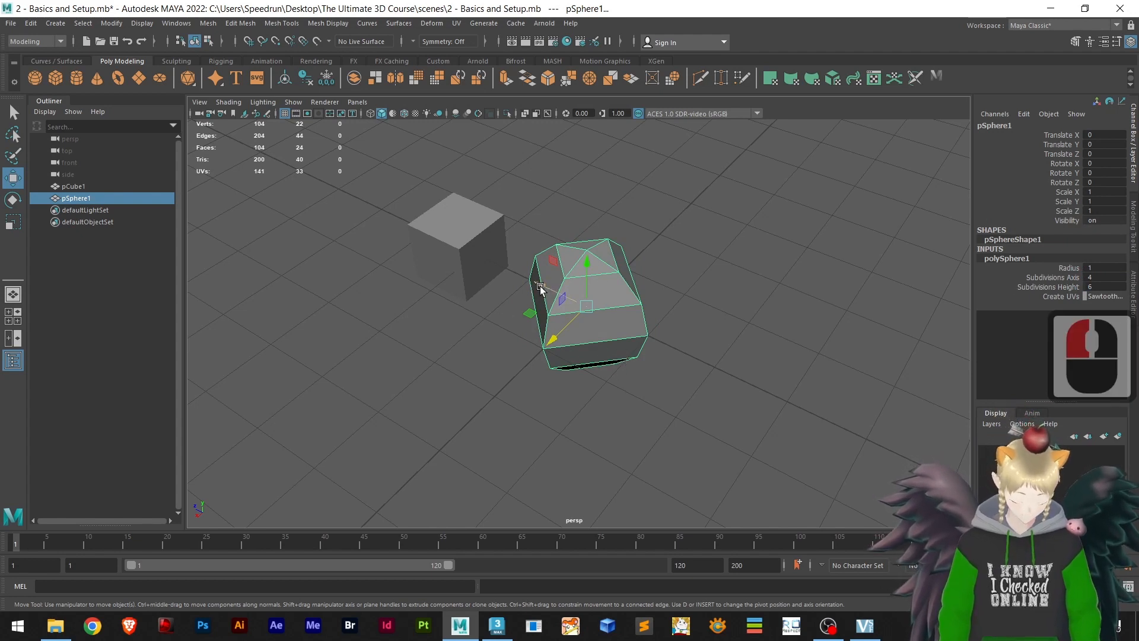
{"action": "left_click_drag", "start_coordinate": [540, 288], "coordinate": [688, 363], "text": "shift"}
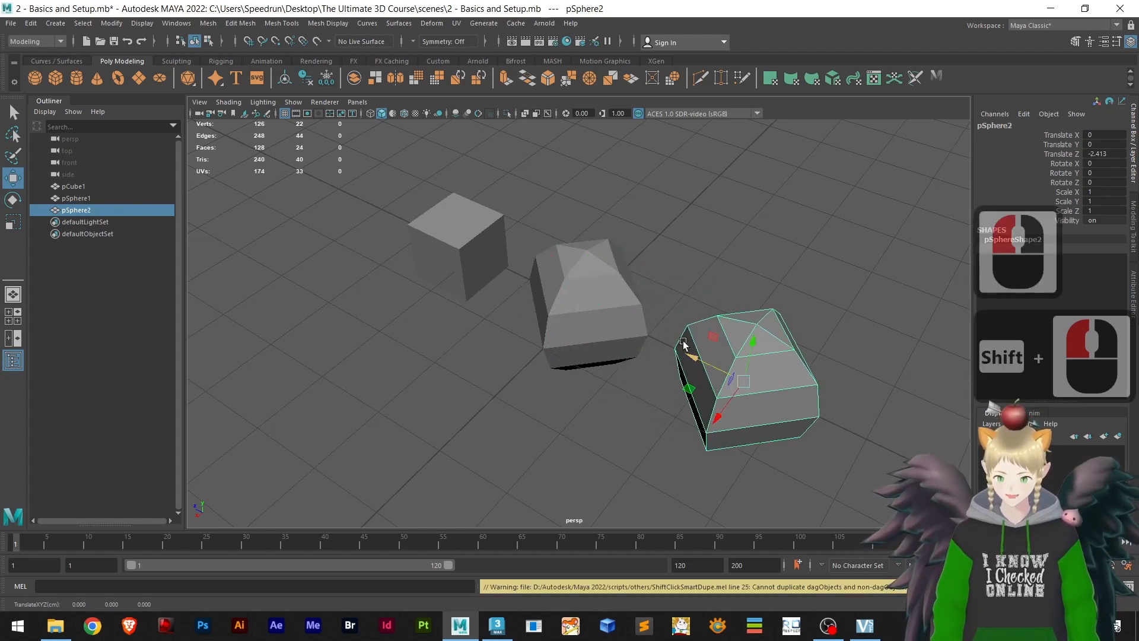
- Compare the Poly Count figures with one sphere, both spheres and nothing selected
{"action": "left_click", "coordinate": [597, 311], "text": "shift"}
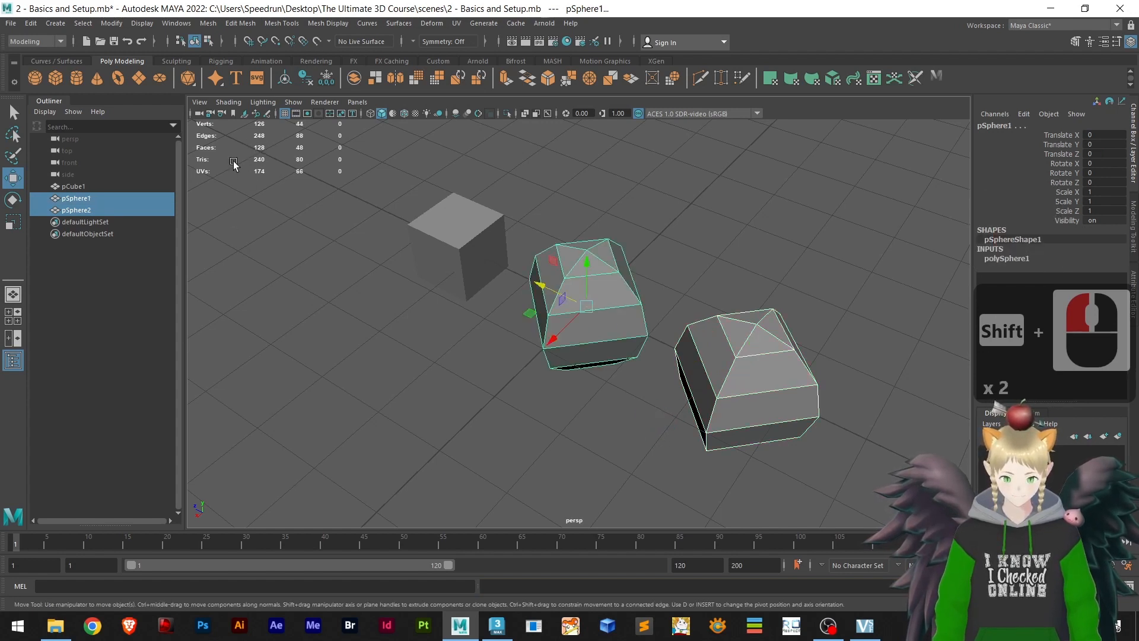
{"action": "left_click", "coordinate": [593, 281]}
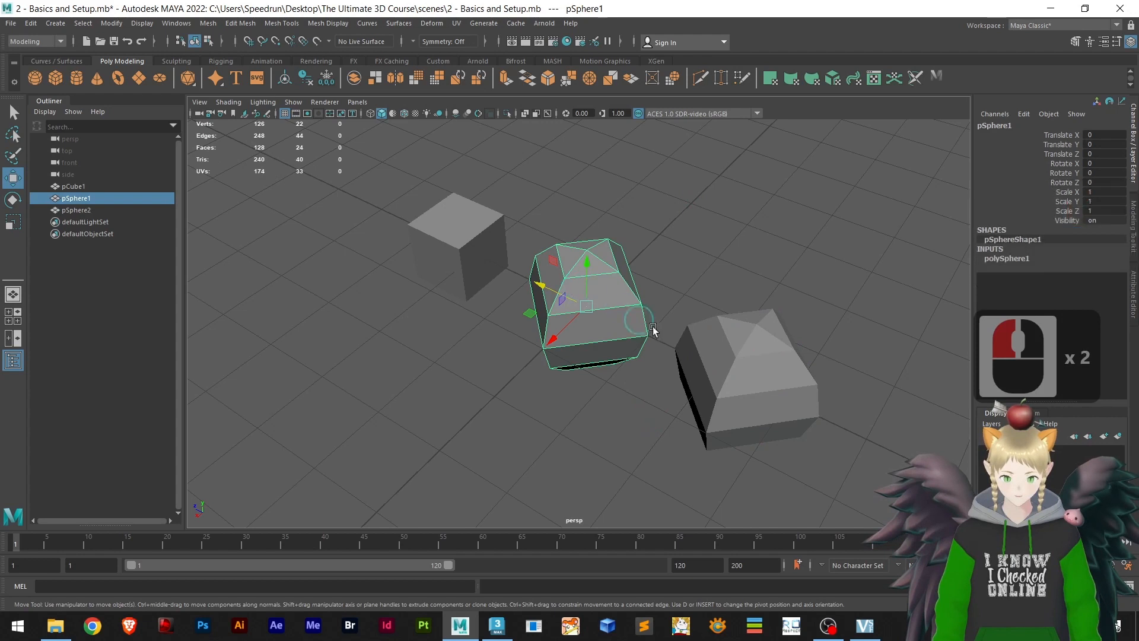
{"action": "left_click", "coordinate": [732, 347], "text": "shift"}
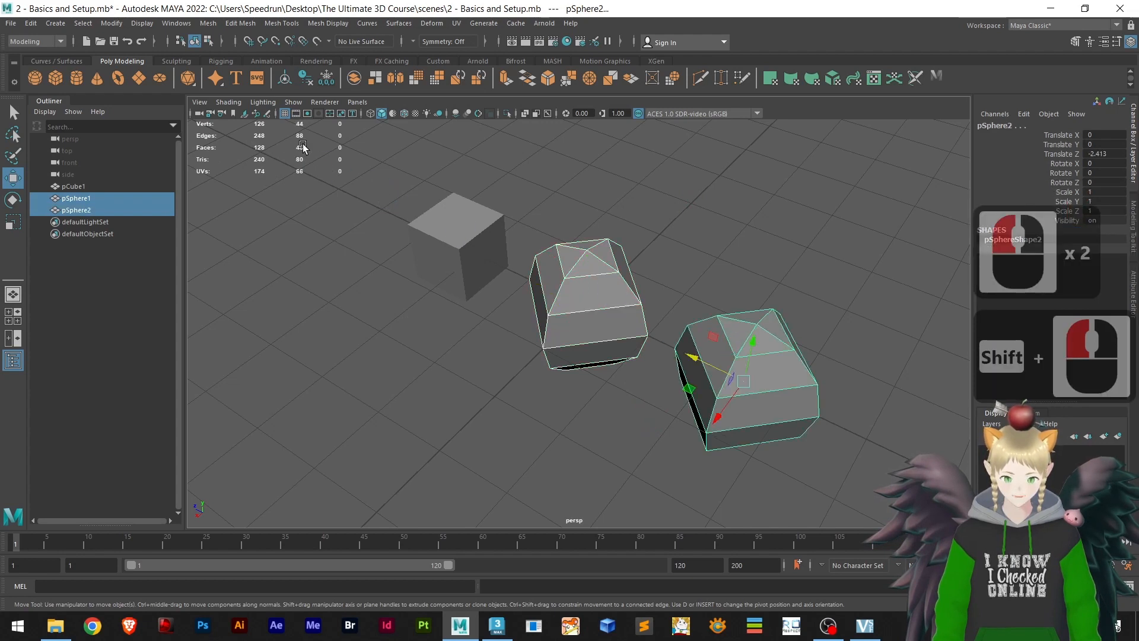
{"action": "left_click", "coordinate": [358, 282]}
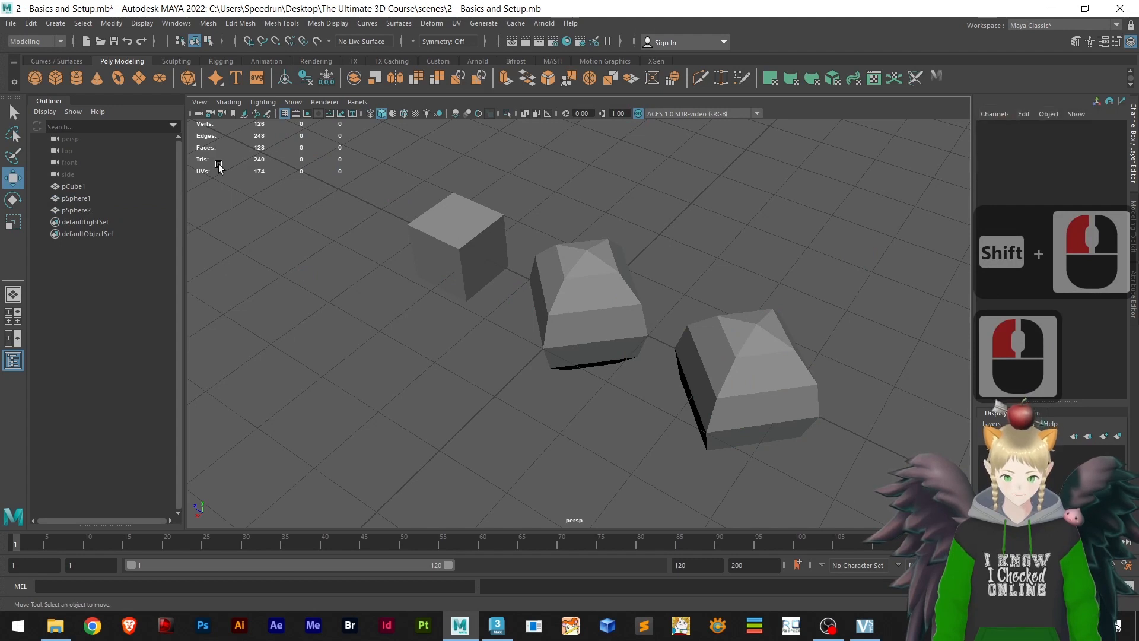
{"action": "left_click", "coordinate": [591, 289]}
{"action": "left_click", "coordinate": [744, 359], "text": "shift"}
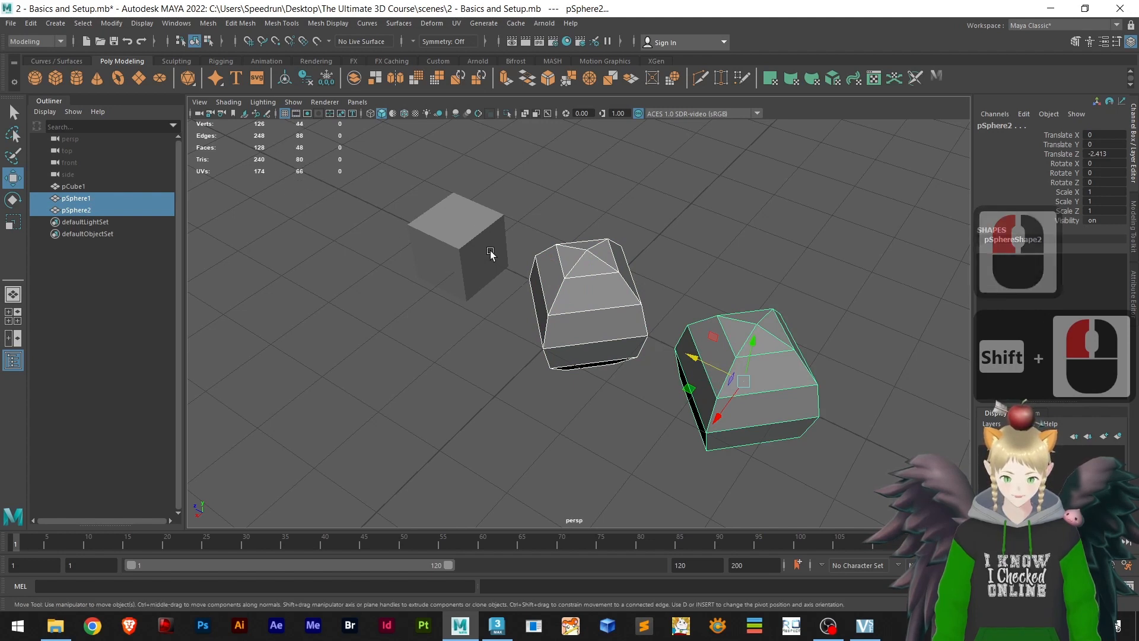
{"action": "left_click", "coordinate": [593, 393]}
{"action": "left_click", "coordinate": [698, 401]}
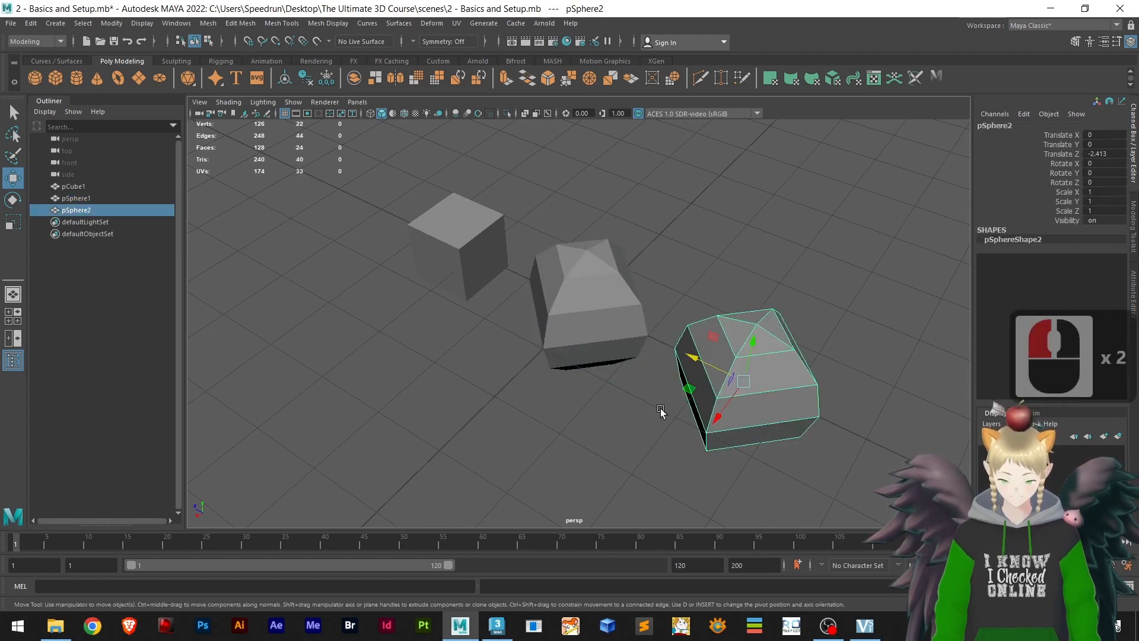
- Select the original sphere and switch it to edge component mode
{"action": "left_click", "coordinate": [599, 326]}
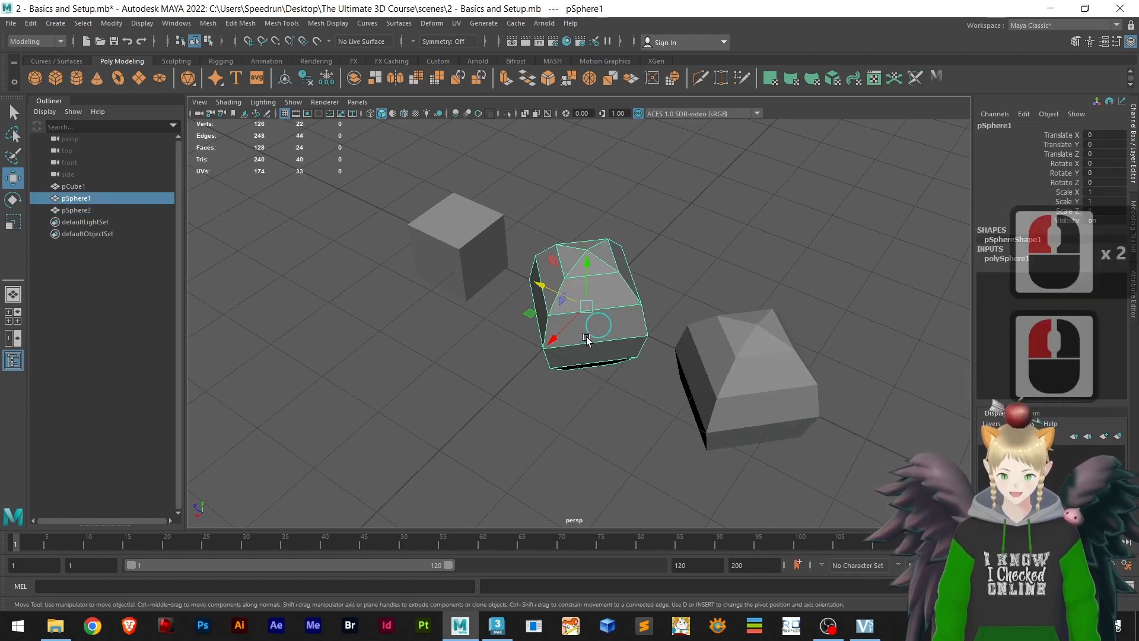
{"action": "right_click", "coordinate": [597, 294]}
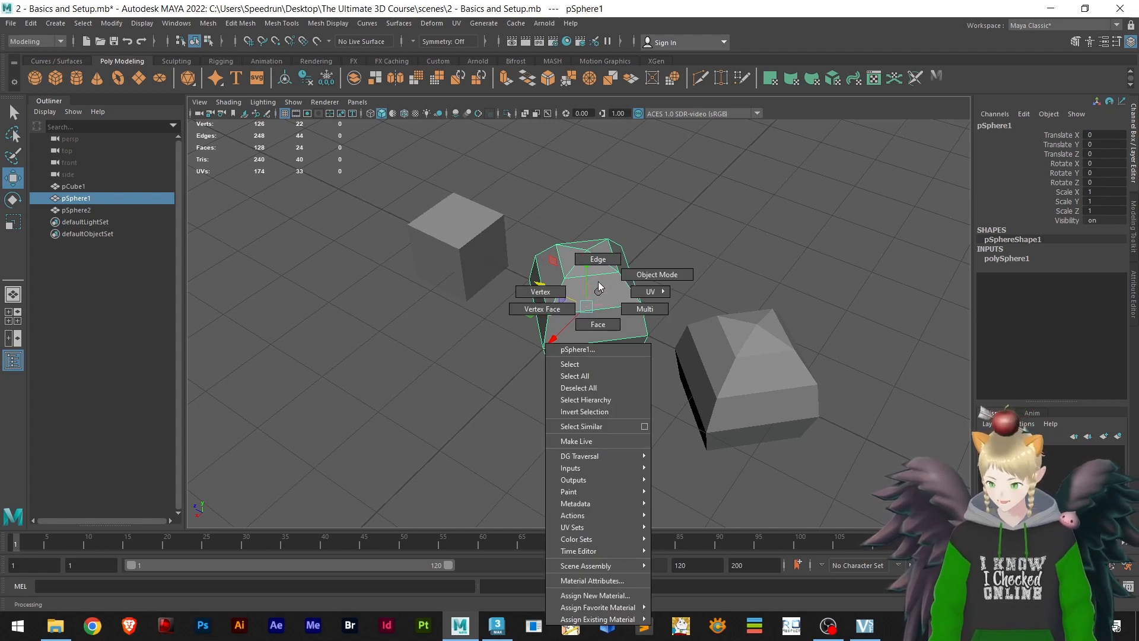
{"action": "right_click_drag", "start_coordinate": [599, 287], "coordinate": [597, 276]}
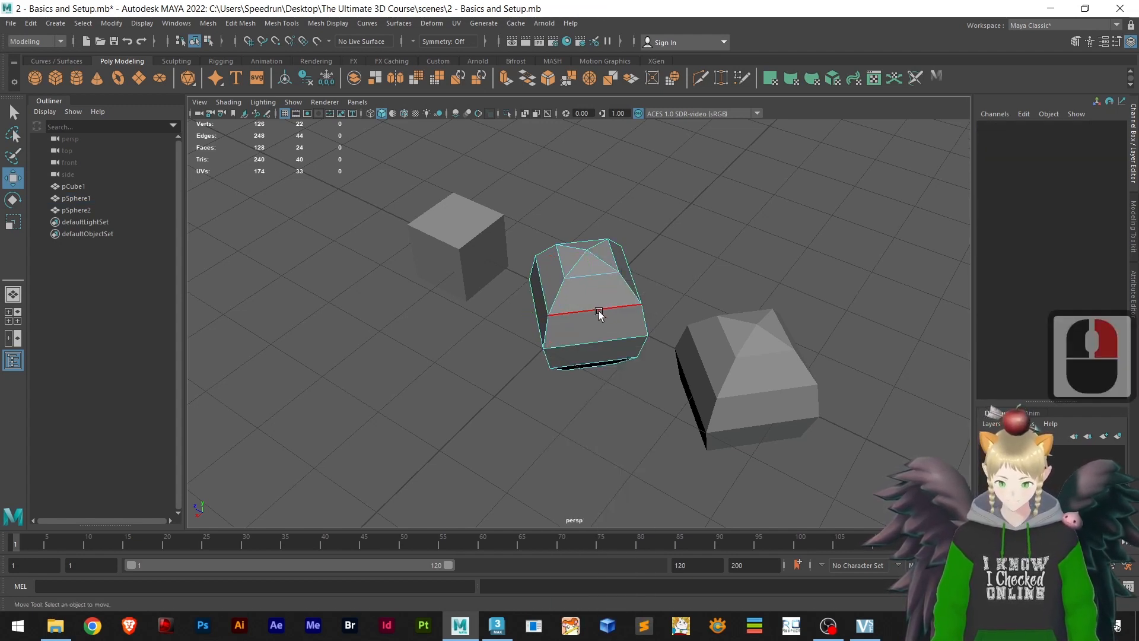
{"action": "scroll", "coordinate": [491, 286], "scroll_direction": "up", "scroll_amount": 3}
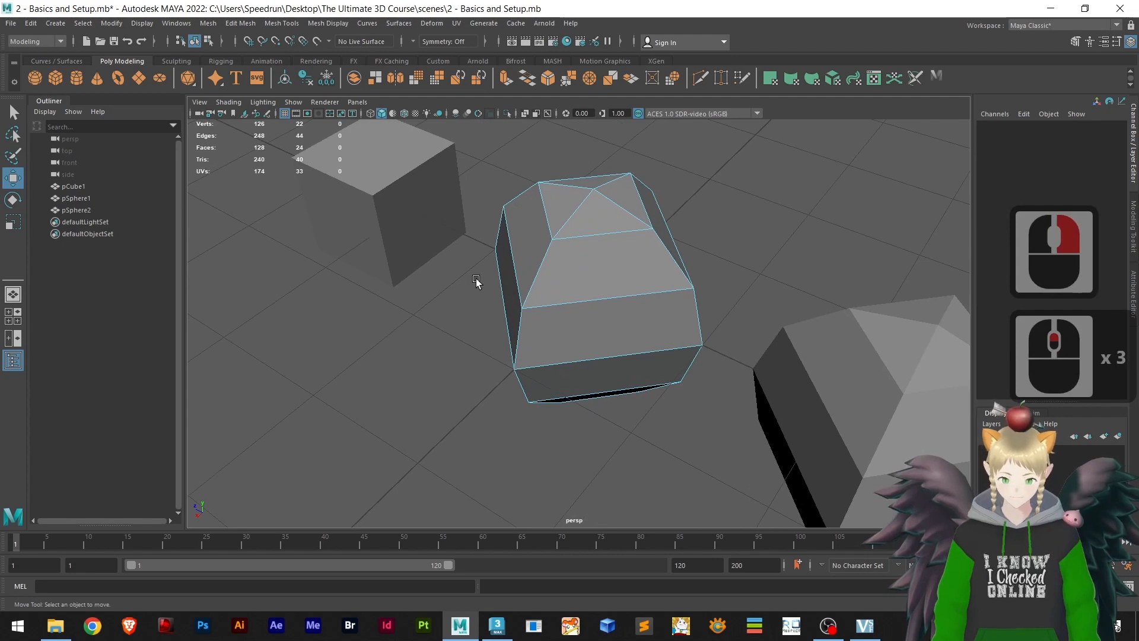
- Select the subdivided cube, switch it to edge component mode and select an edge at the middle of its top face
{"action": "middle_click_drag", "start_coordinate": [476, 281], "coordinate": [638, 403], "text": "alt"}
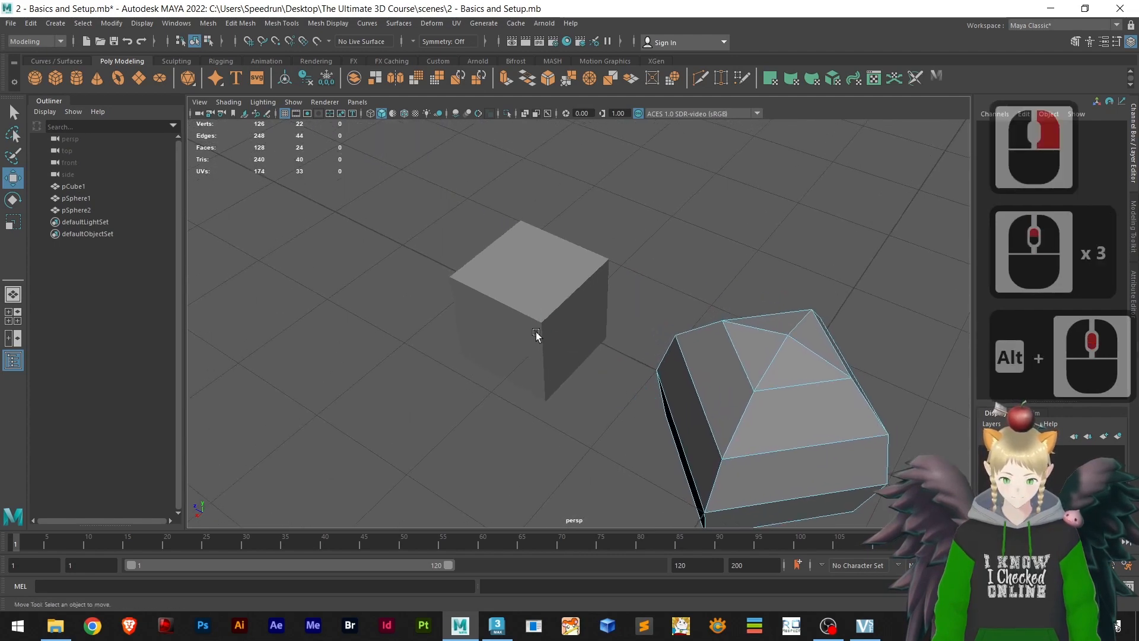
{"action": "left_click", "coordinate": [538, 297]}
{"action": "scroll", "coordinate": [526, 270], "scroll_direction": "up", "scroll_amount": 3}
{"action": "middle_click_drag", "start_coordinate": [584, 277], "coordinate": [662, 330], "text": "alt"}
{"action": "scroll", "coordinate": [512, 272], "scroll_direction": "up", "scroll_amount": 3}
{"action": "left_click", "coordinate": [586, 270]}
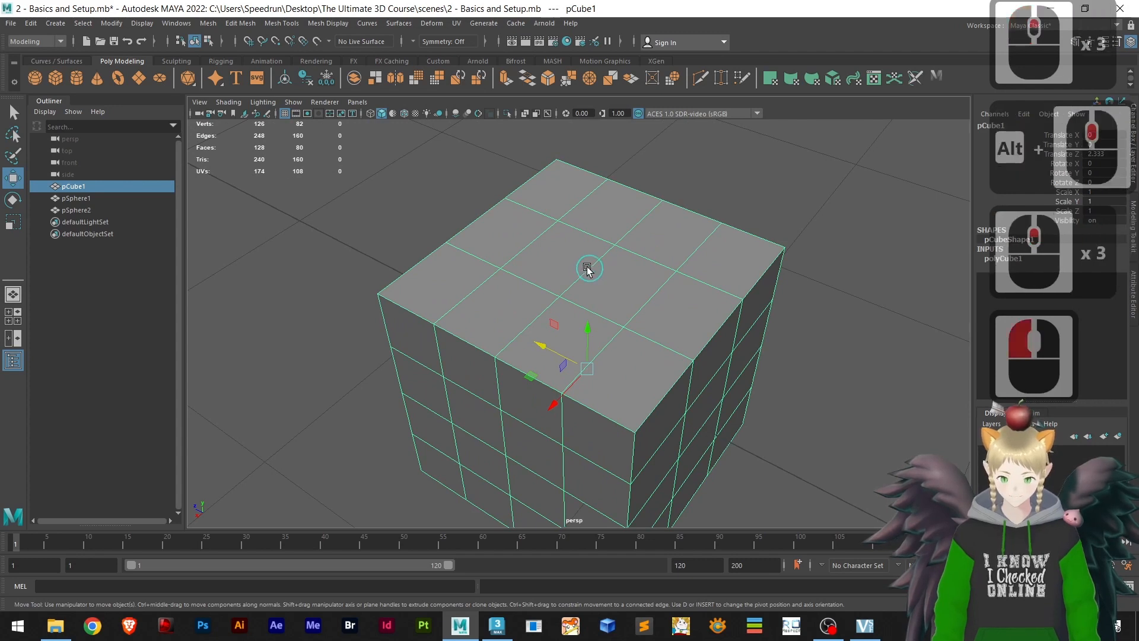
{"action": "right_click", "coordinate": [589, 265]}
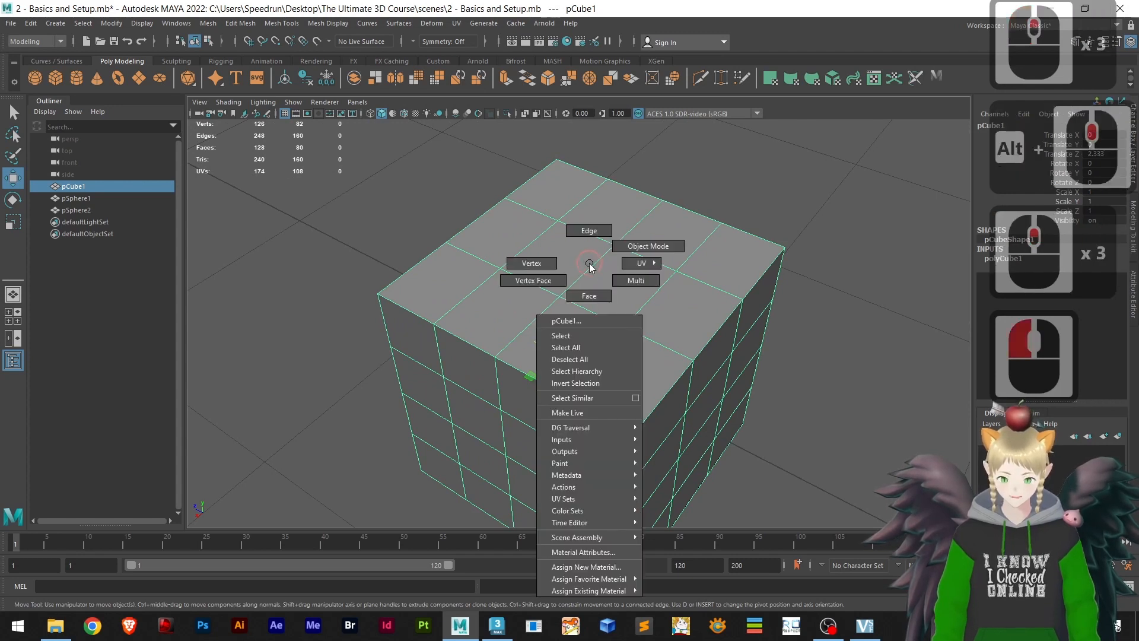
{"action": "right_click_drag", "start_coordinate": [589, 273], "coordinate": [576, 232]}
{"action": "left_click", "coordinate": [592, 268]}
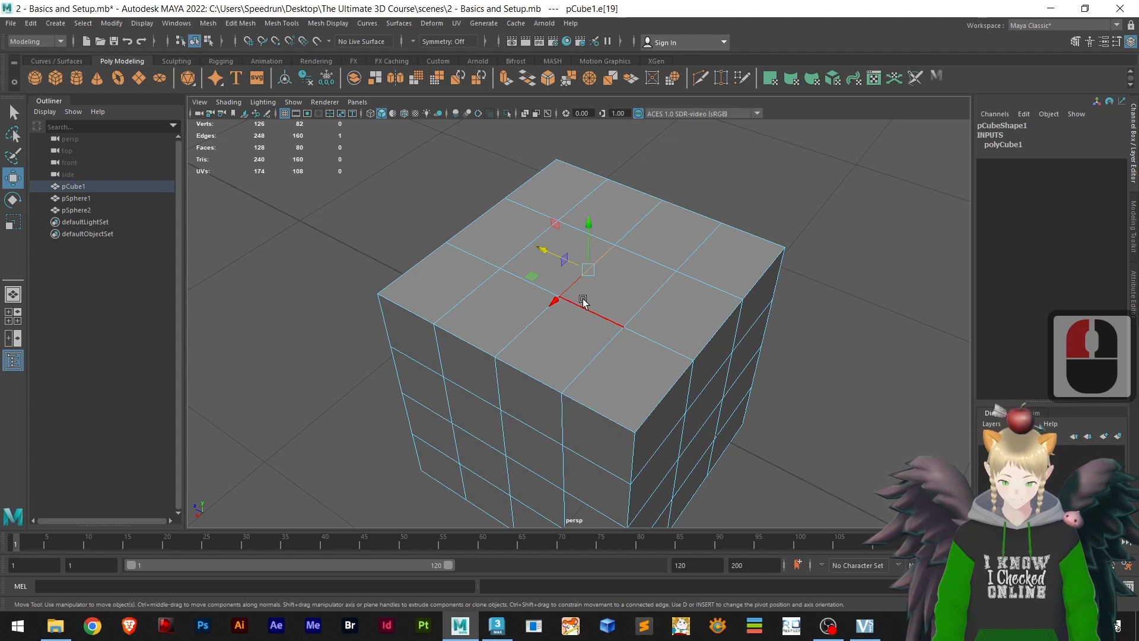
{"action": "right_click", "coordinate": [611, 261]}
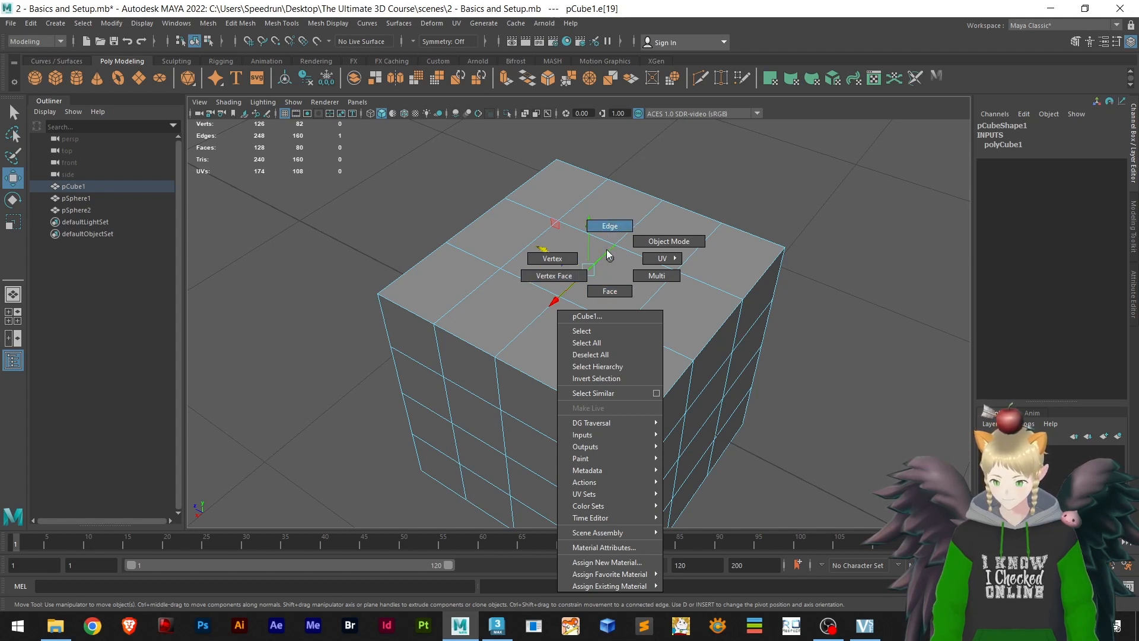
{"action": "right_click", "coordinate": [609, 256]}
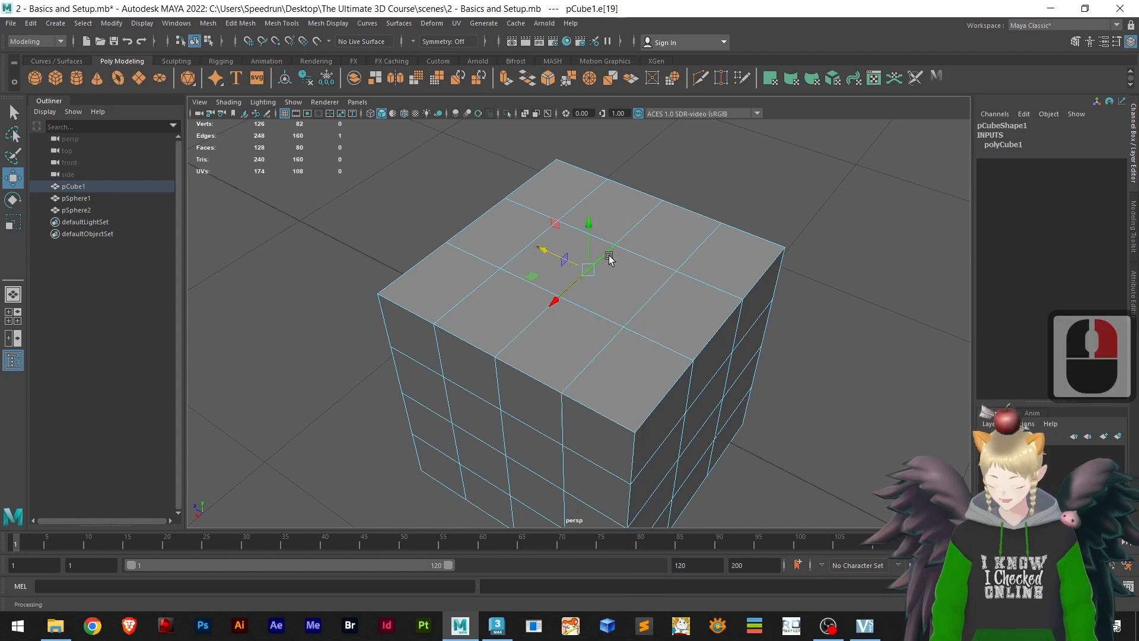
{"action": "right_click_drag", "start_coordinate": [609, 257], "coordinate": [613, 229]}
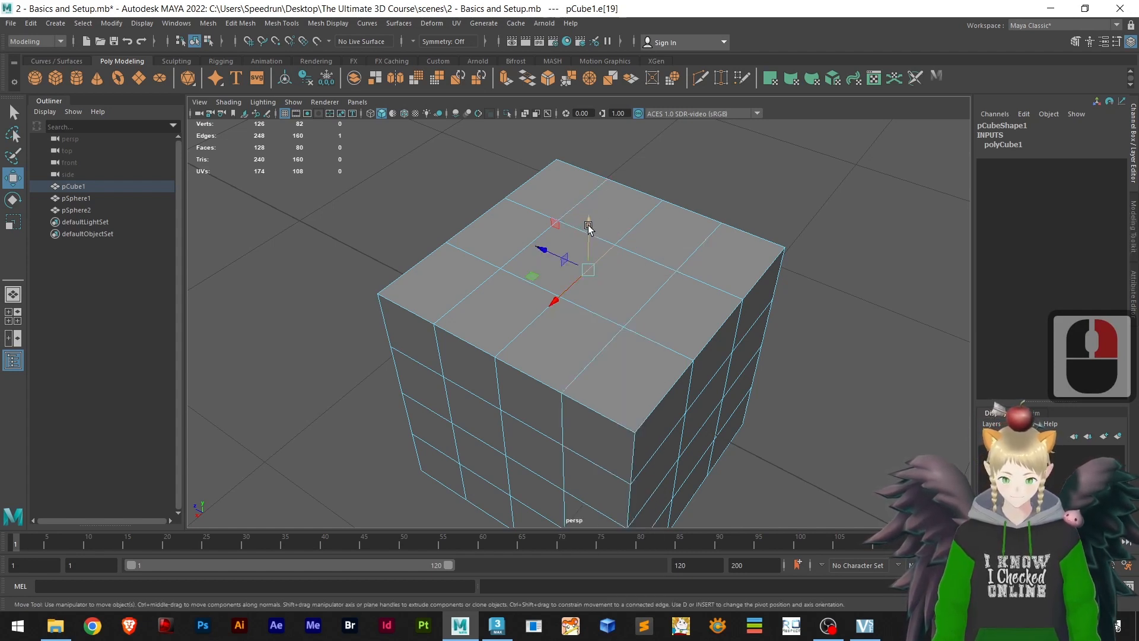
- Try raising the selected top edge of the cube along Y, and undo the move
{"action": "left_click_drag", "start_coordinate": [588, 226], "coordinate": [572, 186]}
{"action": "left_click", "coordinate": [551, 346]}
{"action": "key", "text": "ctrl+z"}
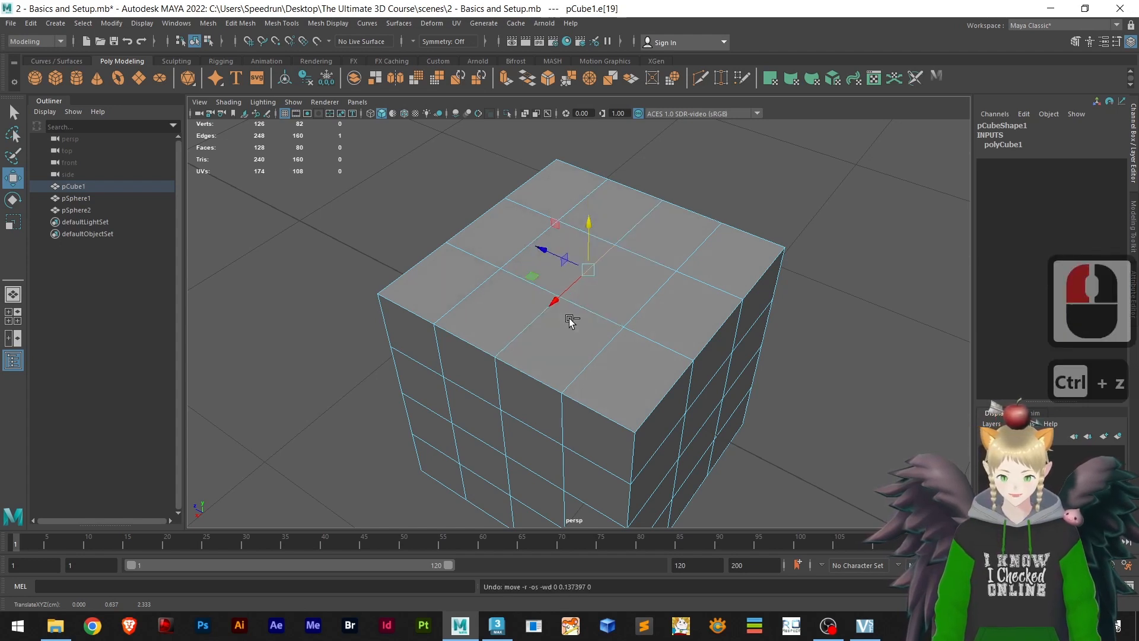
- Turn on Soft Select for the cube's selected top edge and vary its falloff radius
{"action": "key", "text": "b"}
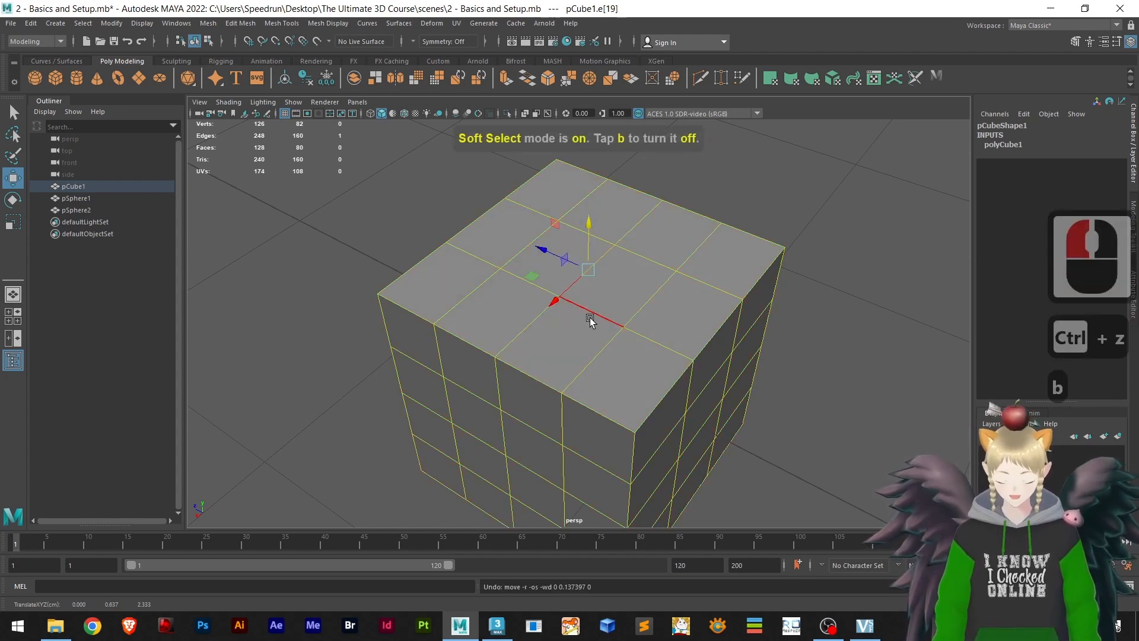
{"action": "scroll", "coordinate": [591, 319], "scroll_direction": "down", "scroll_amount": 3}
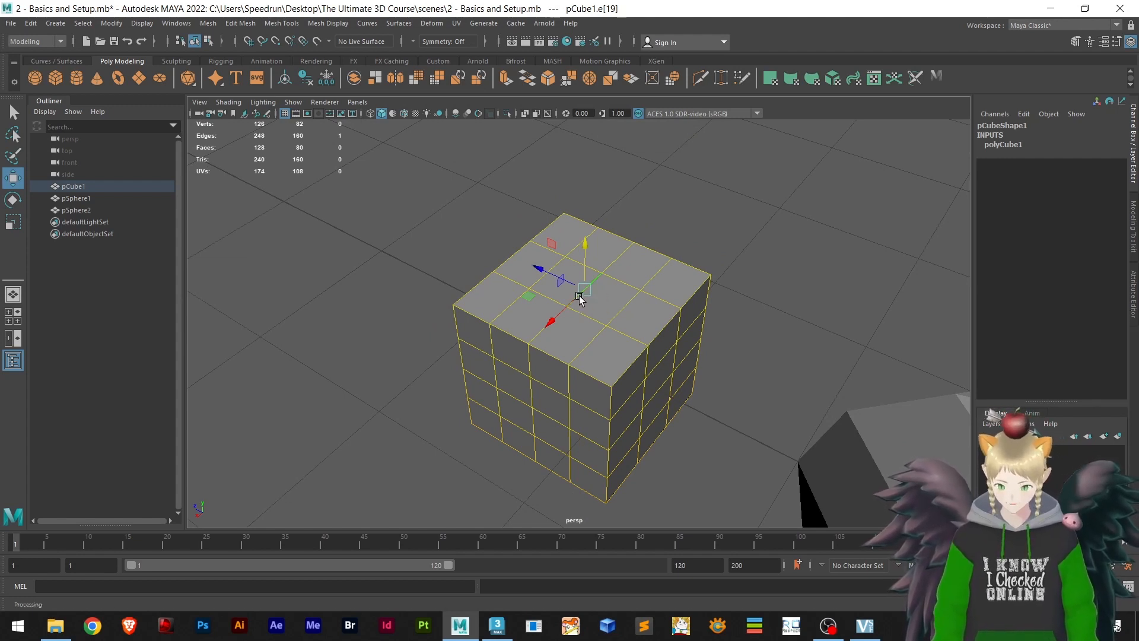
{"action": "key", "text": "b"}
{"action": "key", "text": "b"}
{"action": "key", "text": "b"}
{"action": "key", "text": "b"}
{"action": "key", "text": "b"}
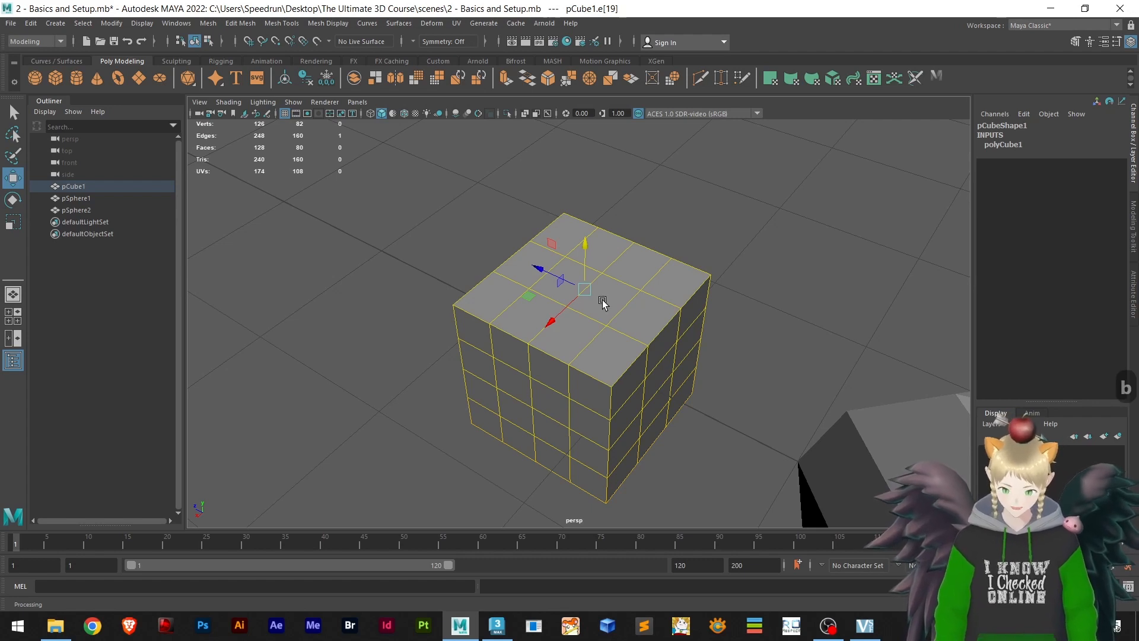
{"action": "left_click_drag", "start_coordinate": [603, 297], "coordinate": [443, 305]}
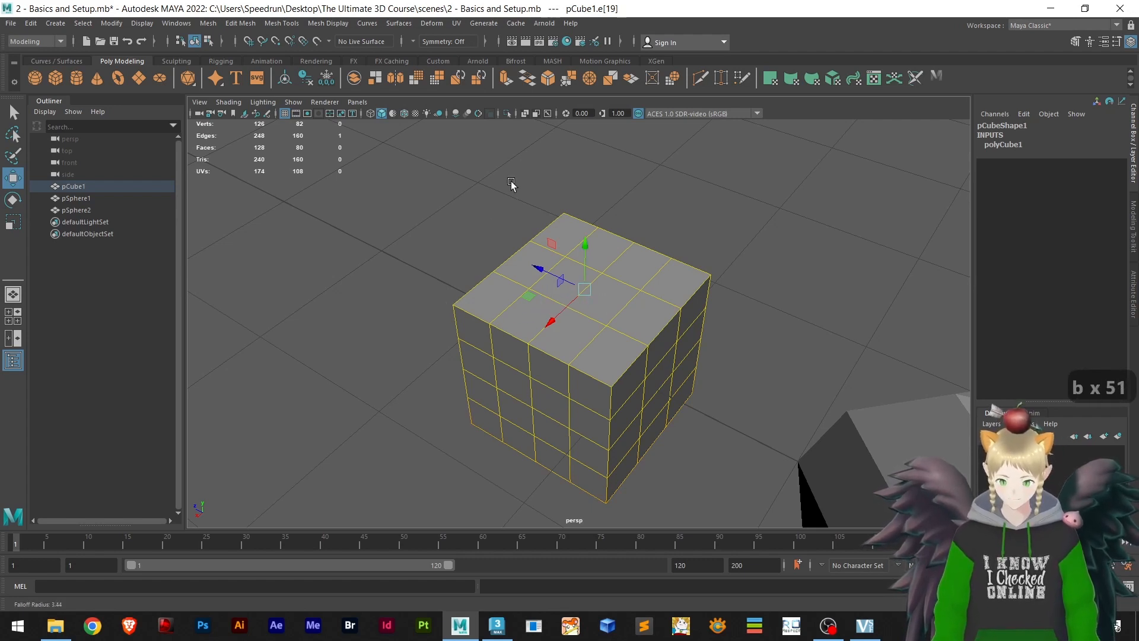
{"action": "left_click_drag", "start_coordinate": [511, 185], "coordinate": [571, 371]}
{"action": "key", "text": "b"}
{"action": "key", "text": "b"}
{"action": "key", "text": "b"}
{"action": "left_click", "coordinate": [609, 258]}
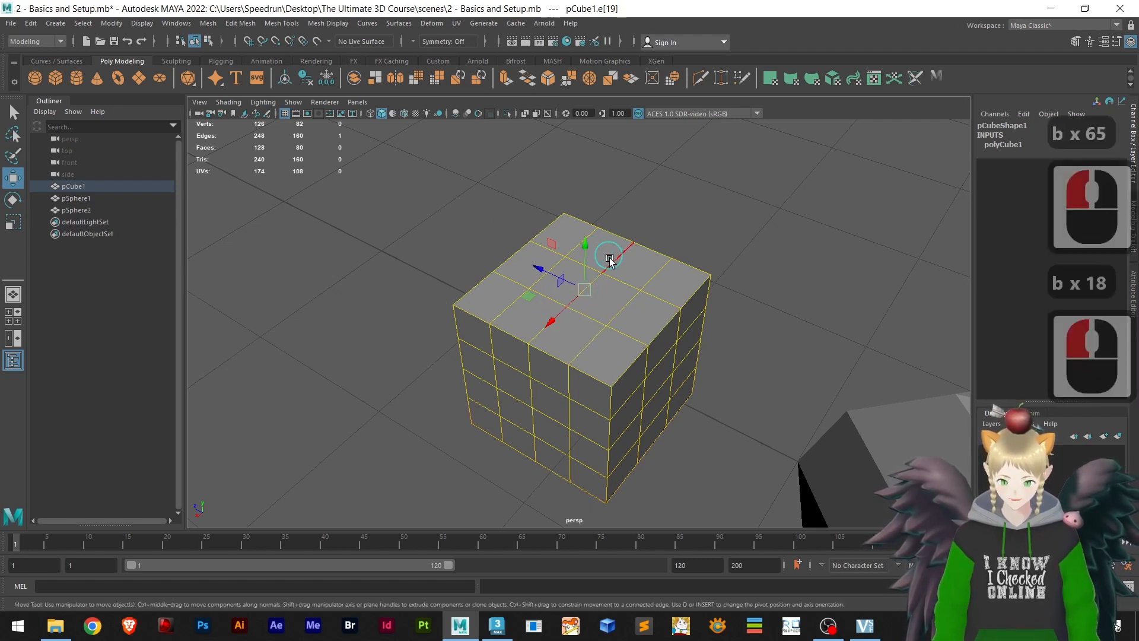
{"action": "key", "text": "b"}
{"action": "left_click_drag", "start_coordinate": [610, 261], "coordinate": [711, 264]}
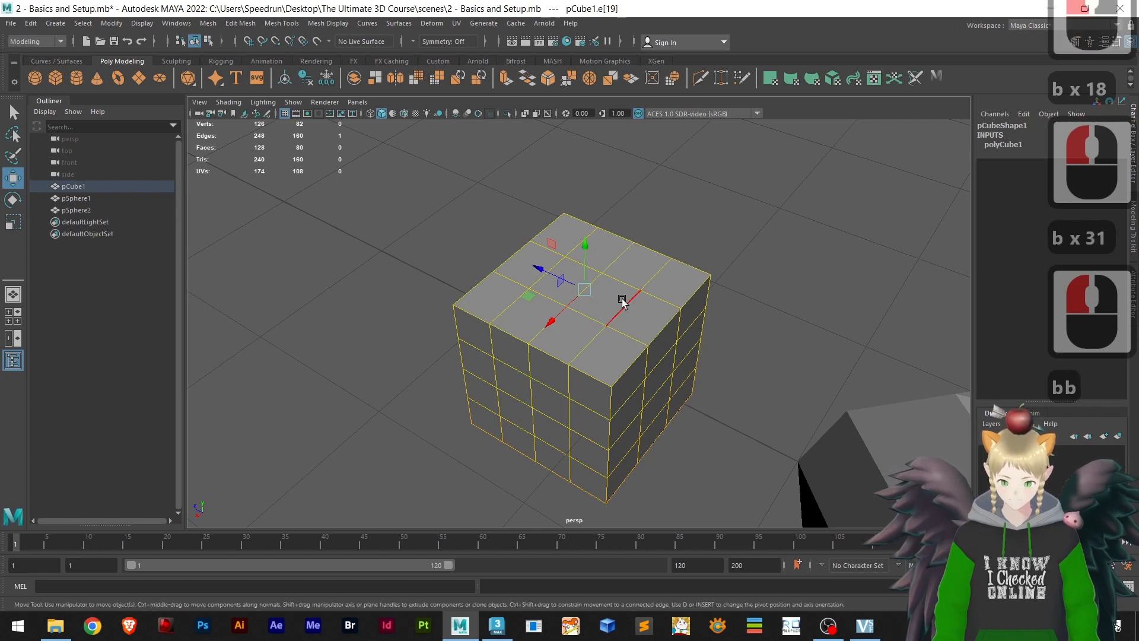
- Select a different edge on the cube's top face and reduce the soft selection falloff radius to about 1.28
{"action": "left_click", "coordinate": [622, 301]}
{"action": "key", "text": "b"}
{"action": "left_click_drag", "start_coordinate": [594, 312], "coordinate": [613, 166]}
{"action": "scroll", "coordinate": [631, 300], "scroll_direction": "down", "scroll_amount": 10}
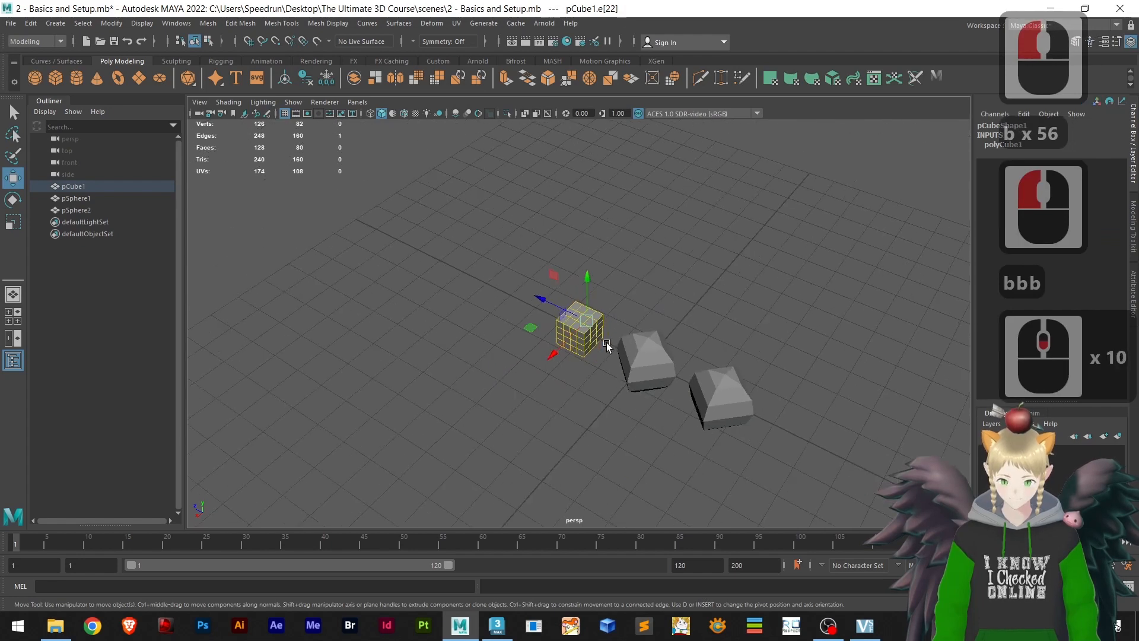
{"action": "key", "text": "b"}
{"action": "left_click_drag", "start_coordinate": [607, 346], "coordinate": [514, 321]}
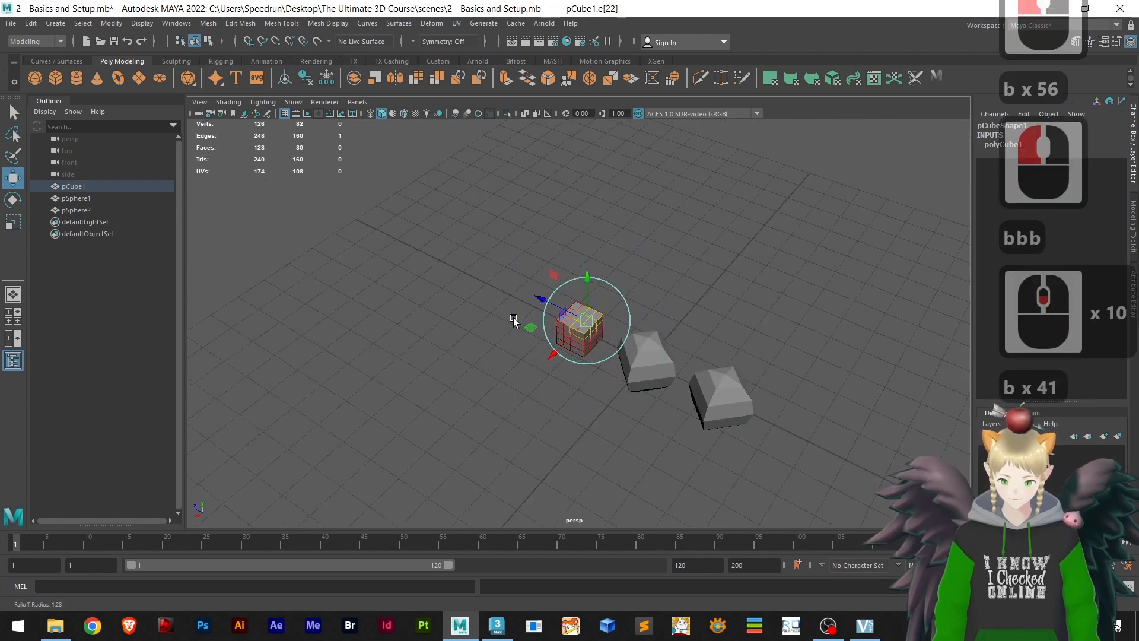
- Reselect the cube's middle top edge, readjust the soft selection falloff and raise the edge along Y to round the top
{"action": "scroll", "coordinate": [571, 322], "scroll_direction": "up", "scroll_amount": 11}
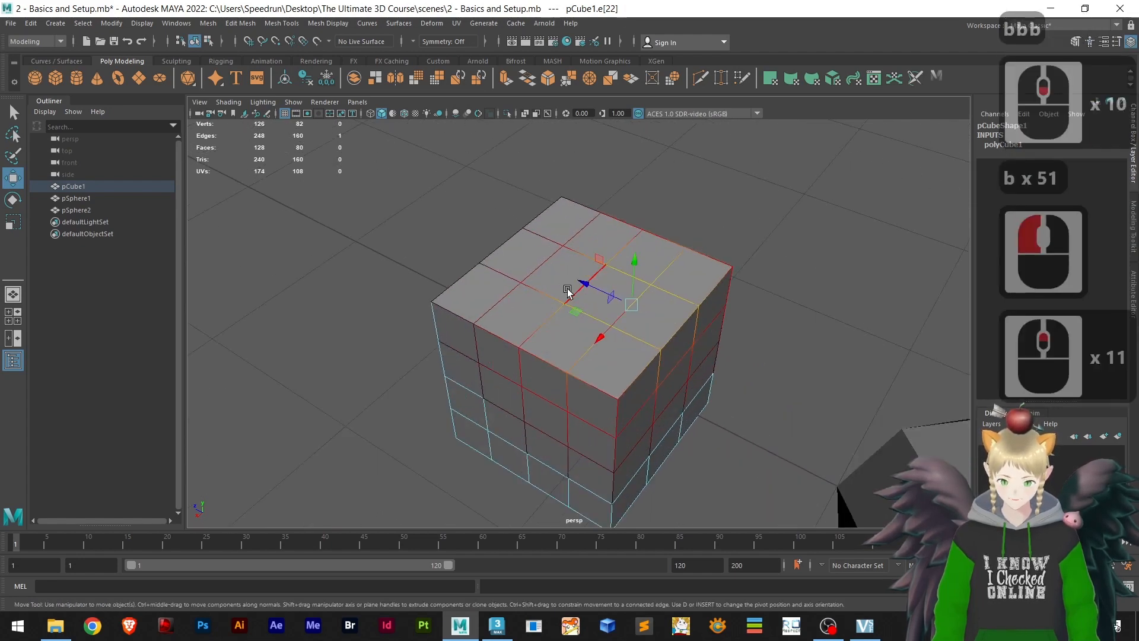
{"action": "left_click", "coordinate": [586, 288]}
{"action": "key", "text": "b"}
{"action": "left_click_drag", "start_coordinate": [564, 300], "coordinate": [611, 343]}
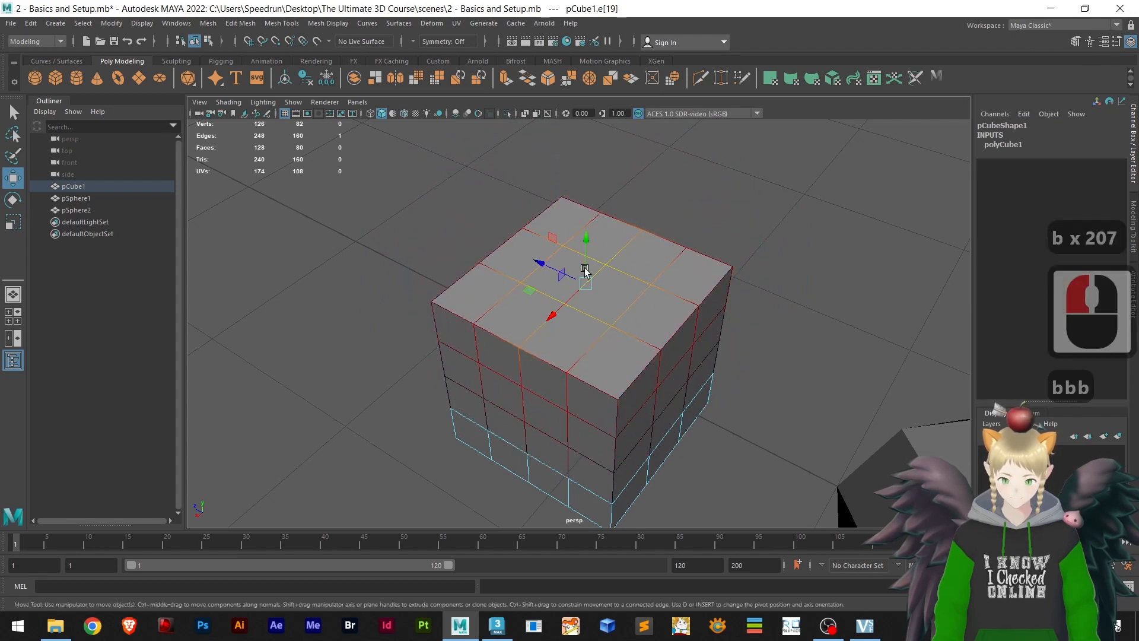
{"action": "left_click_drag", "start_coordinate": [587, 240], "coordinate": [587, 156]}
{"action": "scroll", "coordinate": [601, 284], "scroll_direction": "down", "scroll_amount": 4}
- Soft-select an edge in the middle of the cube's front side and push it inward along X to hollow that side
{"action": "left_click_drag", "start_coordinate": [660, 318], "coordinate": [550, 396], "text": "alt"}
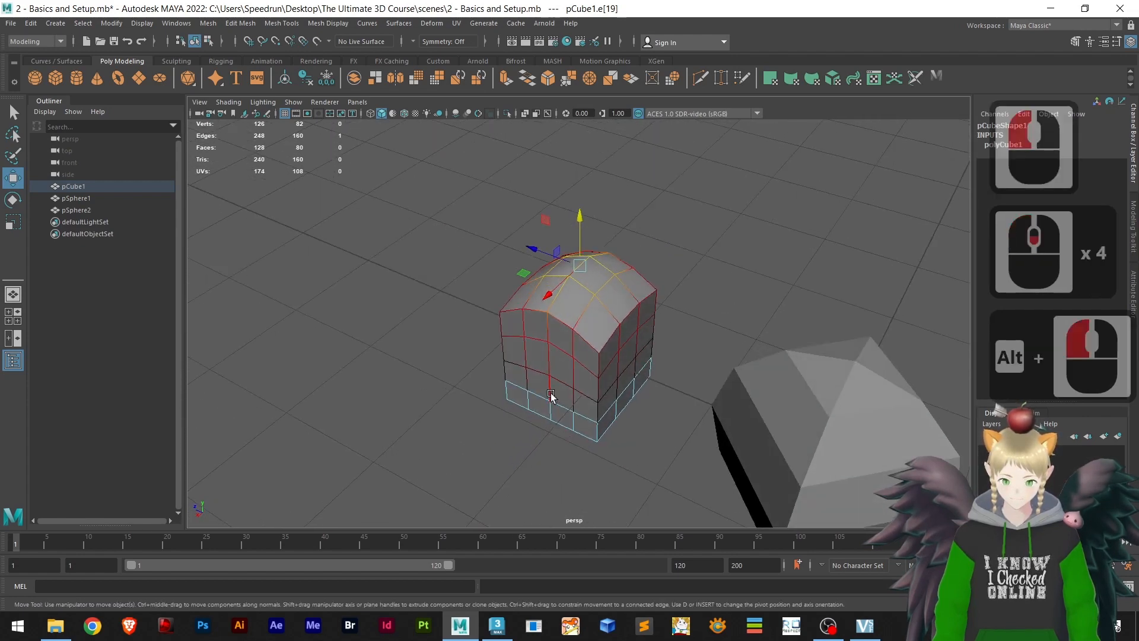
{"action": "left_click", "coordinate": [551, 357]}
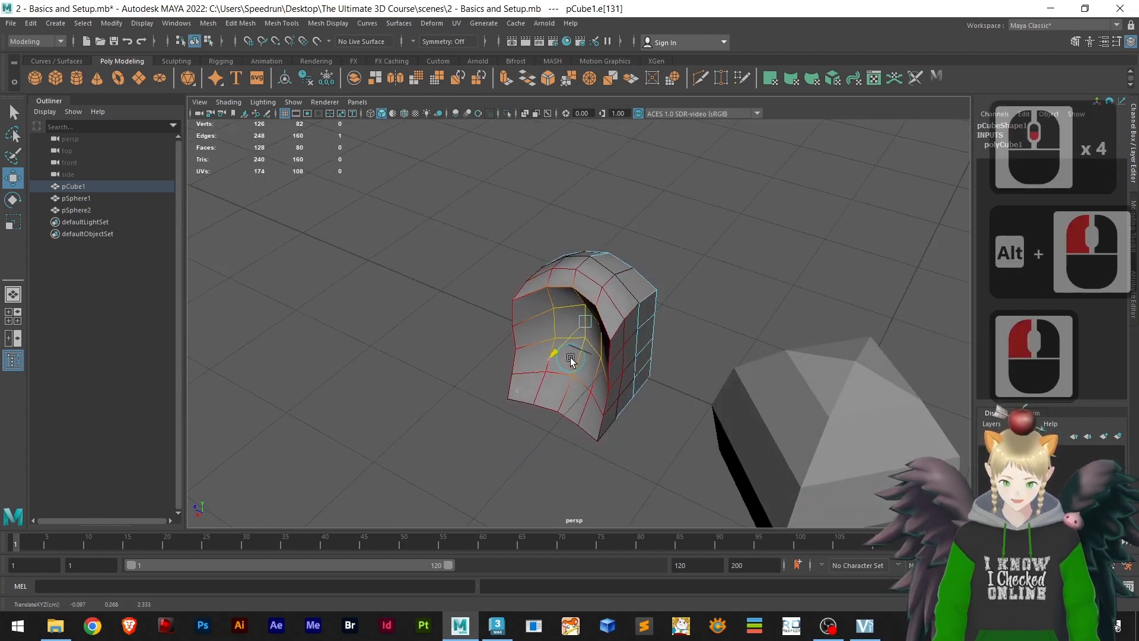
{"action": "left_click_drag", "start_coordinate": [579, 356], "coordinate": [714, 381], "text": "alt"}
{"action": "left_click_drag", "start_coordinate": [564, 420], "coordinate": [535, 378], "text": "alt"}
{"action": "left_click_drag", "start_coordinate": [537, 440], "coordinate": [428, 399], "text": "alt"}
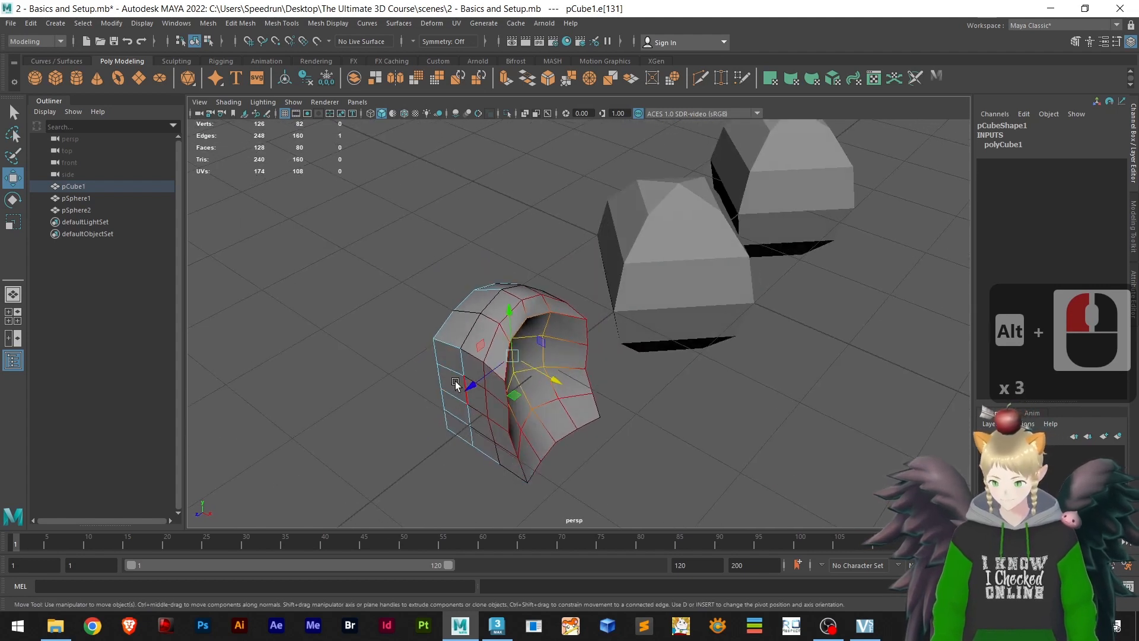
- Switch the deformed cube to face component mode and turn off Soft Select
{"action": "right_click_drag", "start_coordinate": [458, 308], "coordinate": [458, 335]}
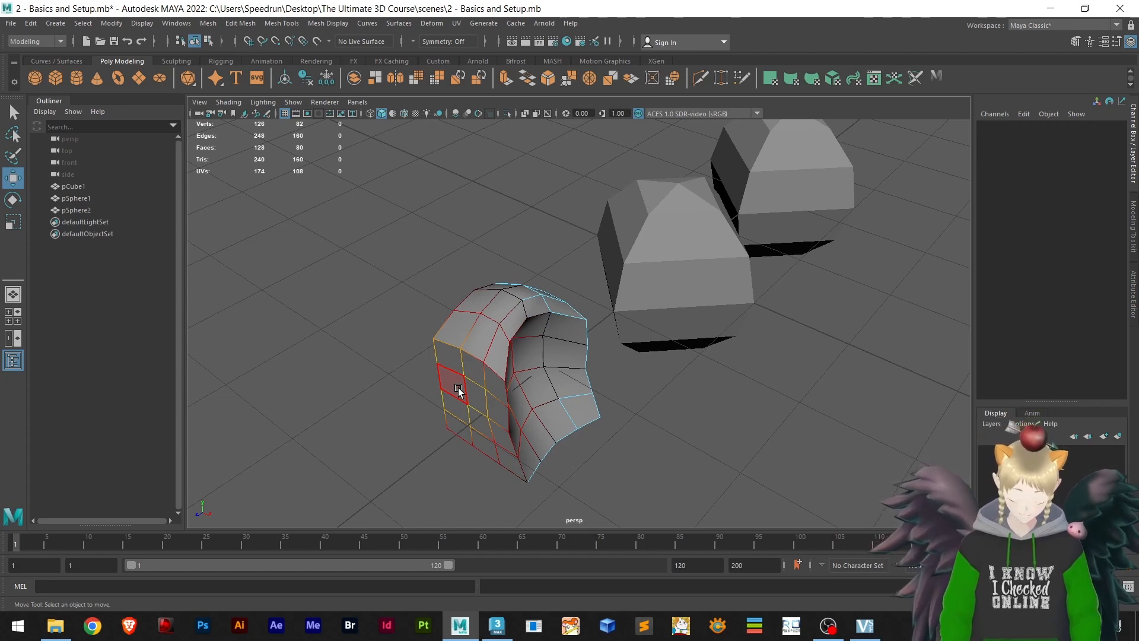
{"action": "key", "text": "b"}
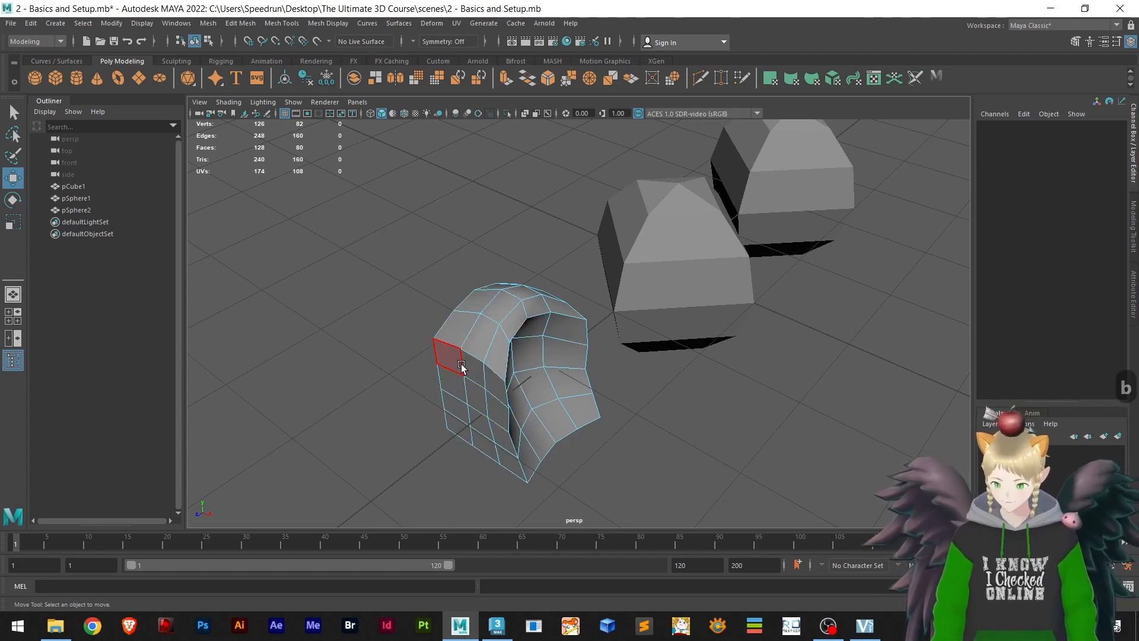
- Select the four faces in the outer vertical column of the cube's flat end side
{"action": "left_click_drag", "start_coordinate": [461, 366], "coordinate": [461, 396]}
{"action": "left_click", "coordinate": [461, 396]}
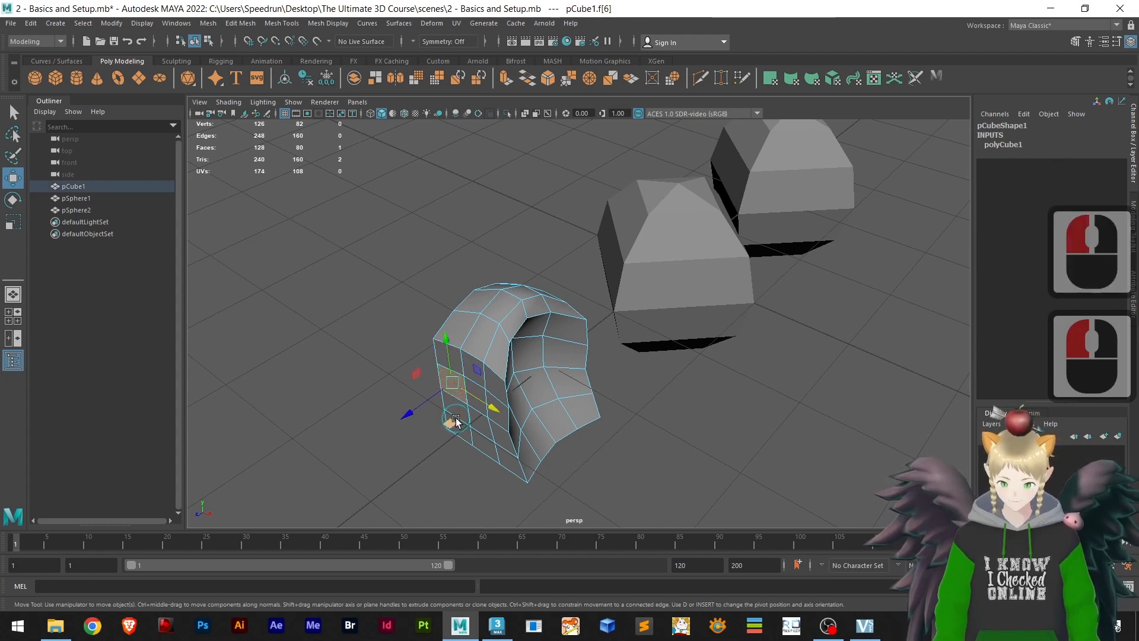
{"action": "scroll", "coordinate": [460, 424], "scroll_direction": "up", "scroll_amount": 2}
{"action": "middle_click_drag", "start_coordinate": [460, 425], "coordinate": [509, 396], "text": "alt"}
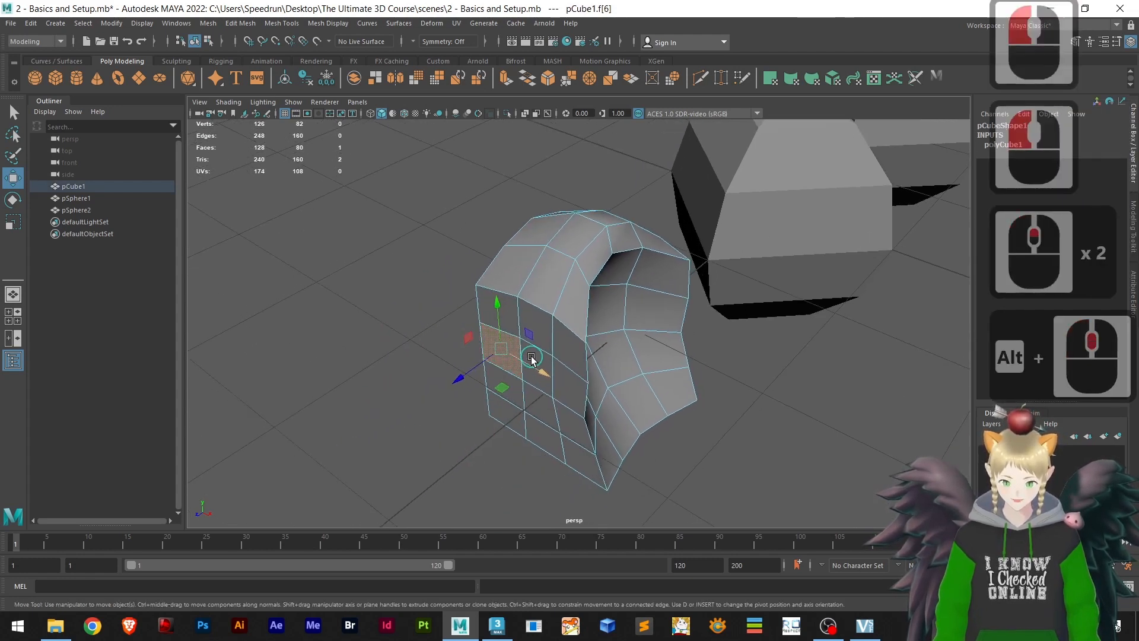
{"action": "scroll", "coordinate": [508, 396], "scroll_direction": "up", "scroll_amount": 2}
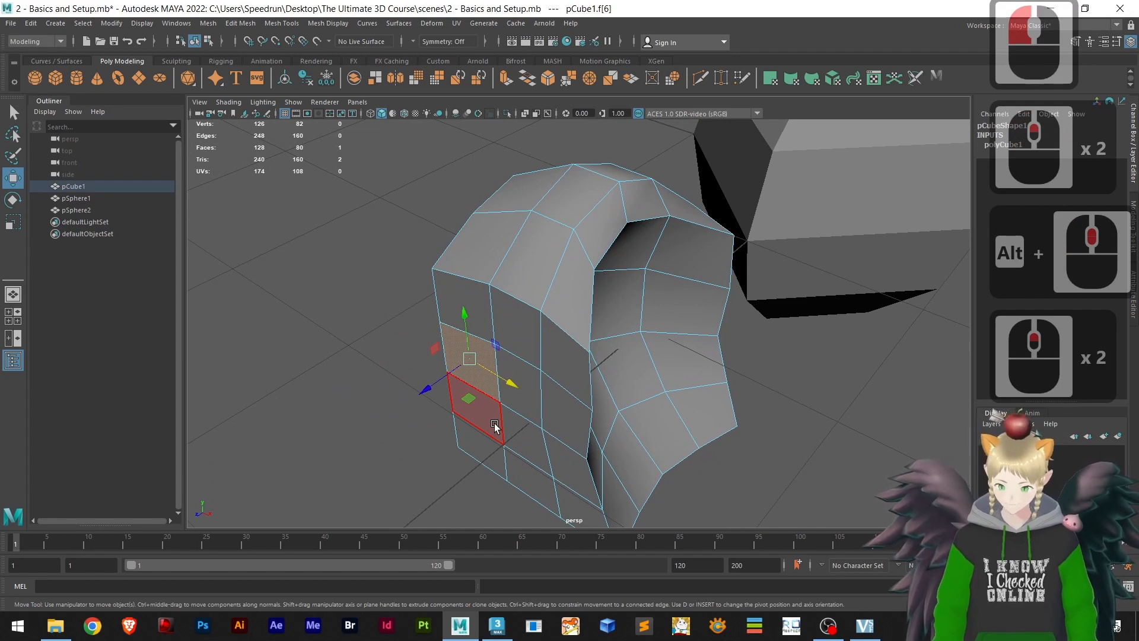
{"action": "left_click", "coordinate": [495, 421], "text": "shift"}
{"action": "left_click", "coordinate": [482, 458], "text": "shift"}
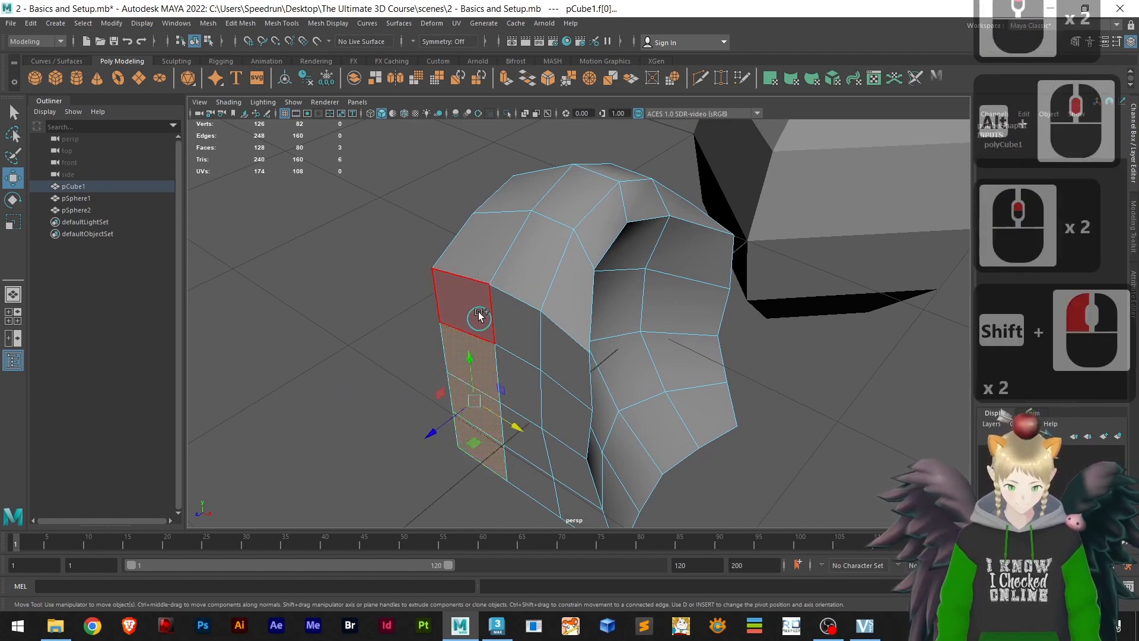
{"action": "left_click", "coordinate": [478, 312], "text": "shift"}
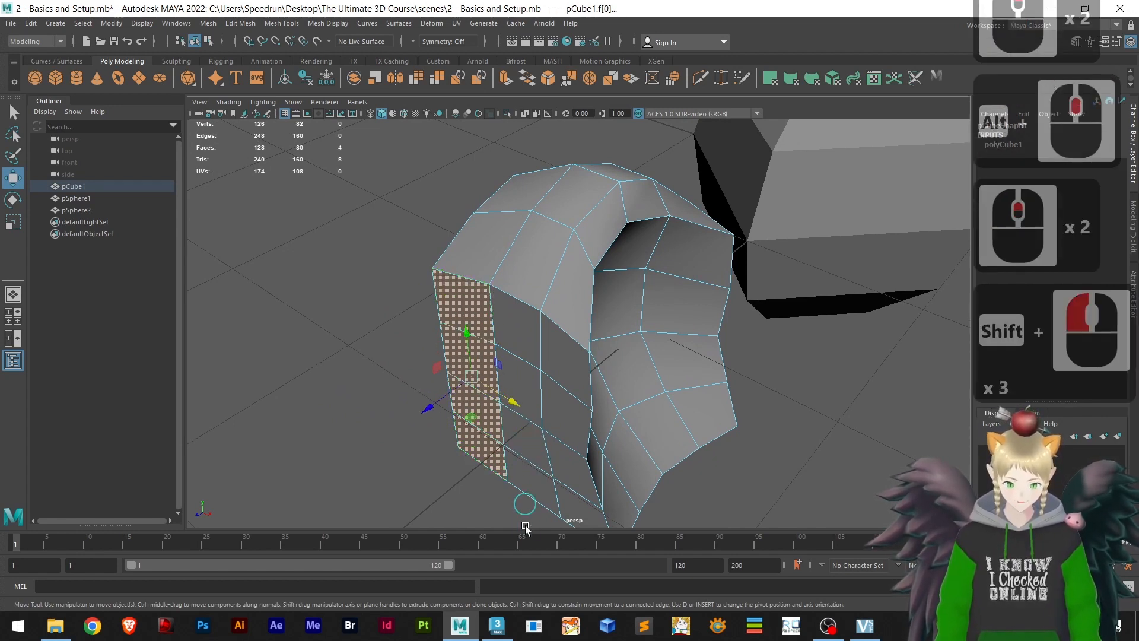
- Replace the selection by paint-selecting all twelve faces of the cube's flat end side
{"action": "left_click", "coordinate": [534, 387]}
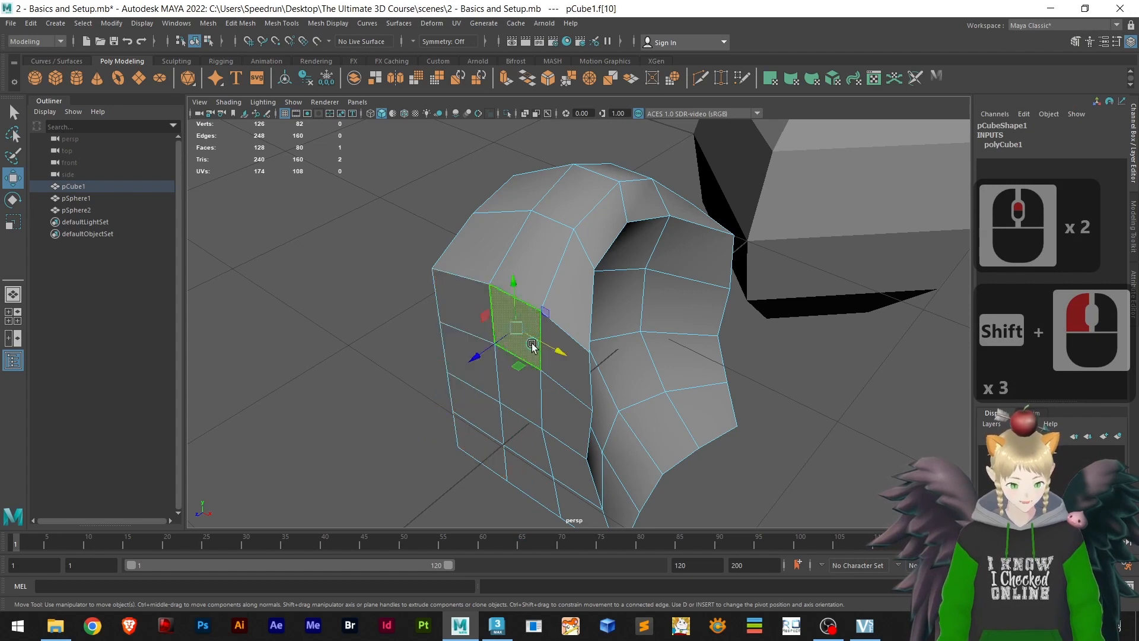
{"action": "left_click", "coordinate": [300, 364]}
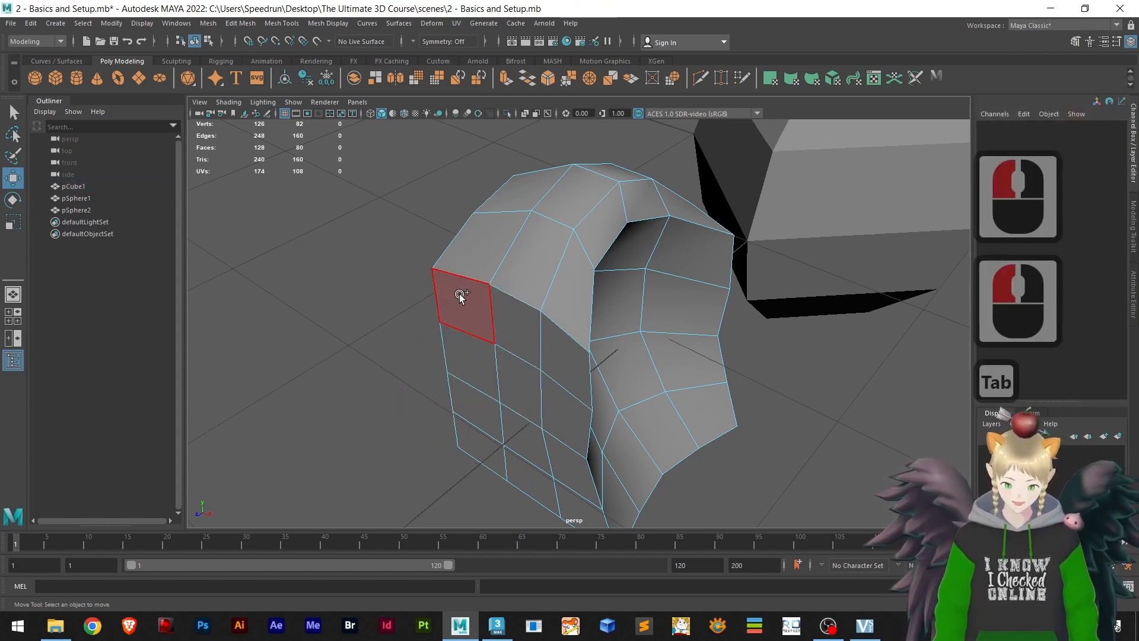
{"action": "mouse_move", "coordinate": [457, 297]}
{"action": "left_mouse_down"}
{"action": "mouse_move", "coordinate": [445, 374]}
{"action": "mouse_move", "coordinate": [465, 437]}
{"action": "mouse_move", "coordinate": [515, 451]}
{"action": "mouse_move", "coordinate": [534, 320]}
{"action": "mouse_move", "coordinate": [559, 422]}
{"action": "mouse_move", "coordinate": [546, 498]}
{"action": "mouse_move", "coordinate": [568, 504]}
{"action": "left_mouse_up"}
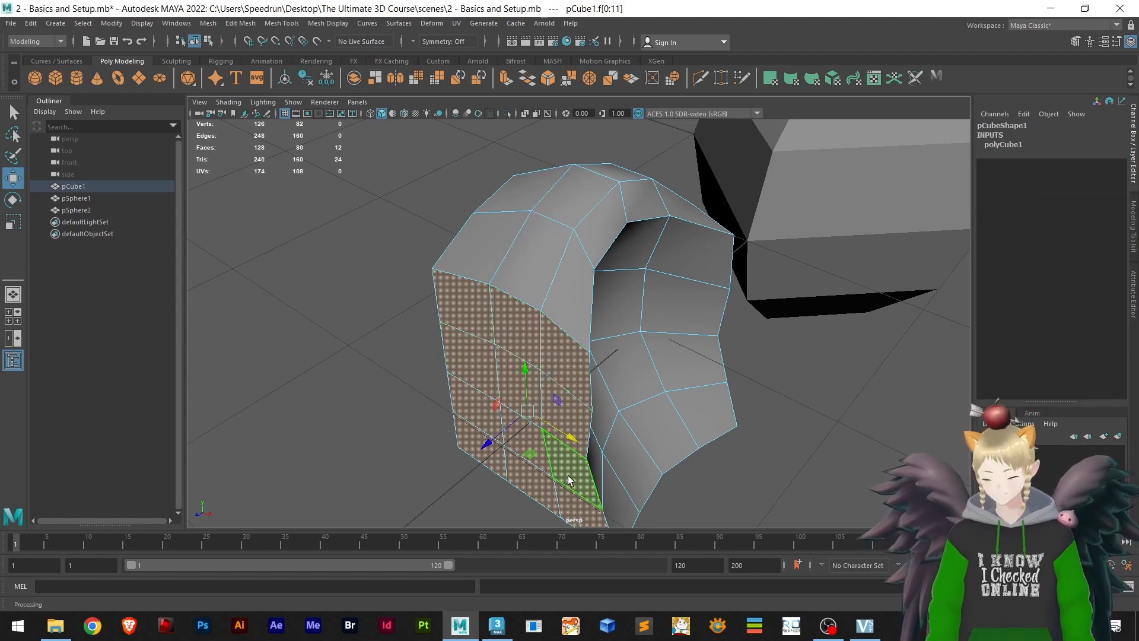
- Reduce the selection to only the four faces of the outer vertical column on the flat end side
{"action": "left_click", "coordinate": [462, 302]}
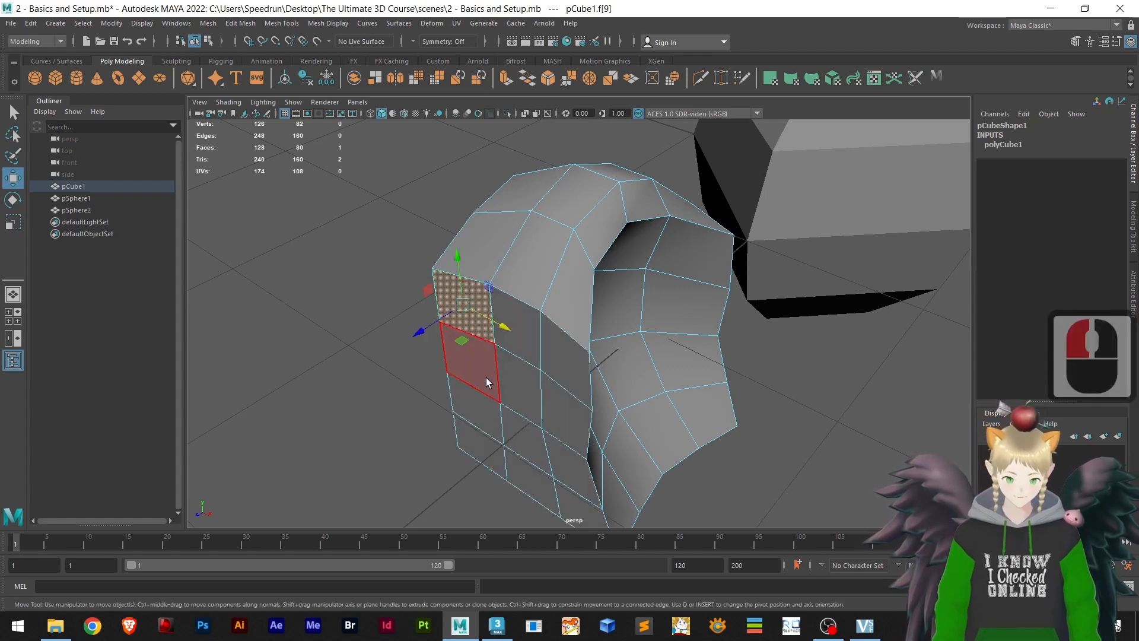
{"action": "left_click", "coordinate": [483, 369], "text": "shift"}
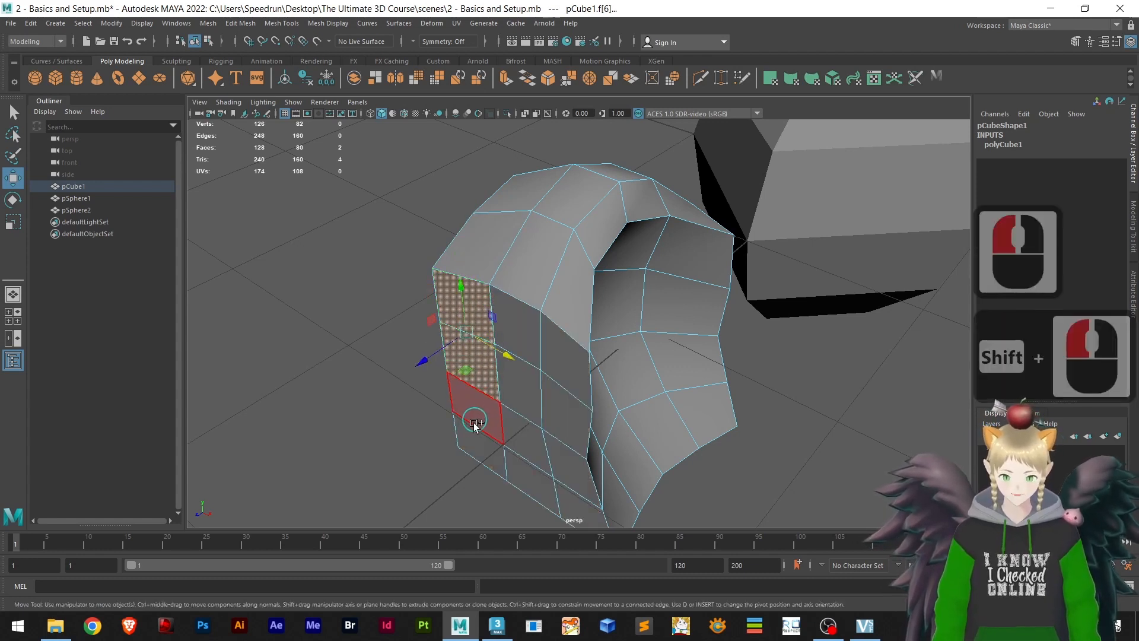
{"action": "left_click", "coordinate": [479, 444], "text": "shift"}
{"action": "left_click", "coordinate": [475, 466], "text": "shift"}
{"action": "scroll", "coordinate": [410, 448], "scroll_direction": "down", "scroll_amount": 2}
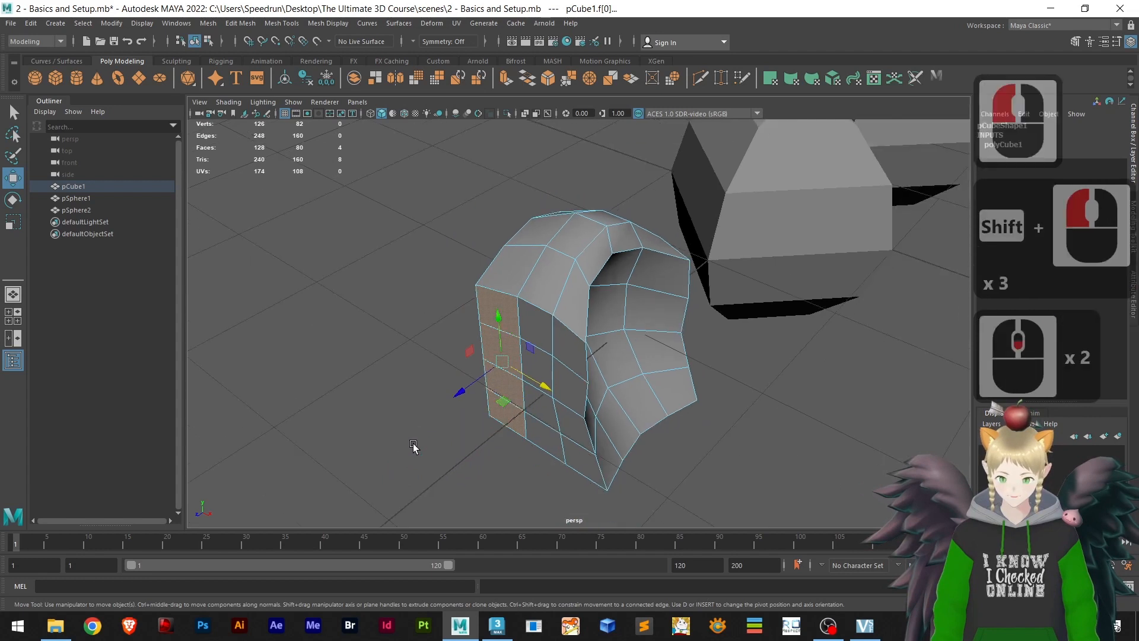
- Try extruding the four column faces with the Extrude command, move one resulting face, and undo everything back to the unextruded mesh
{"action": "left_click_drag", "start_coordinate": [668, 375], "coordinate": [645, 388], "text": "alt"}
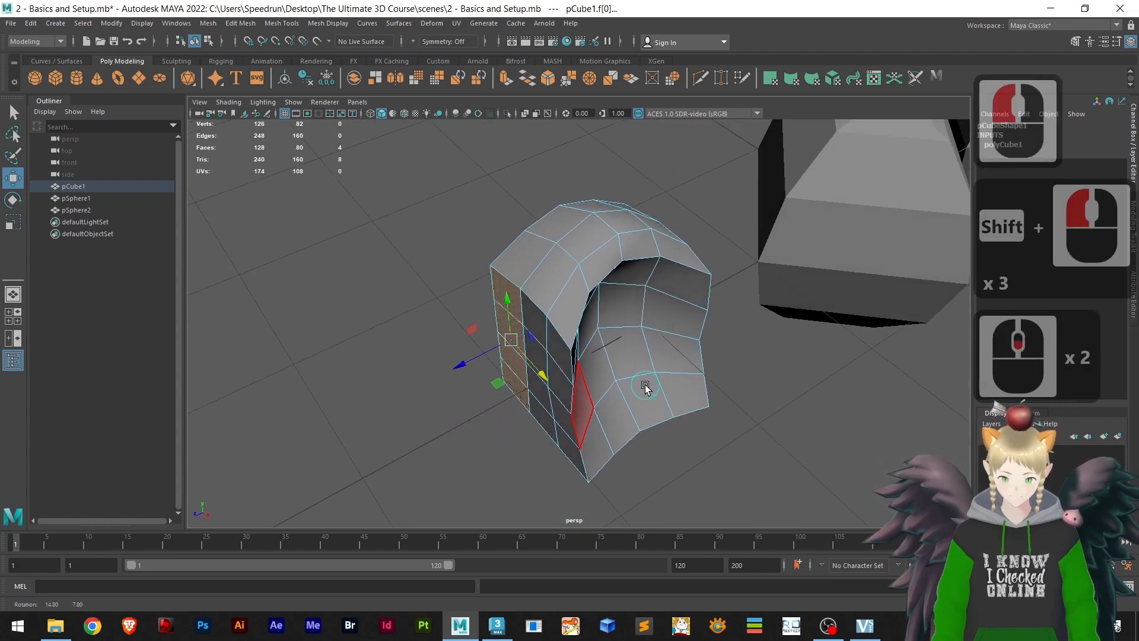
{"action": "key", "text": "ctrl+e"}
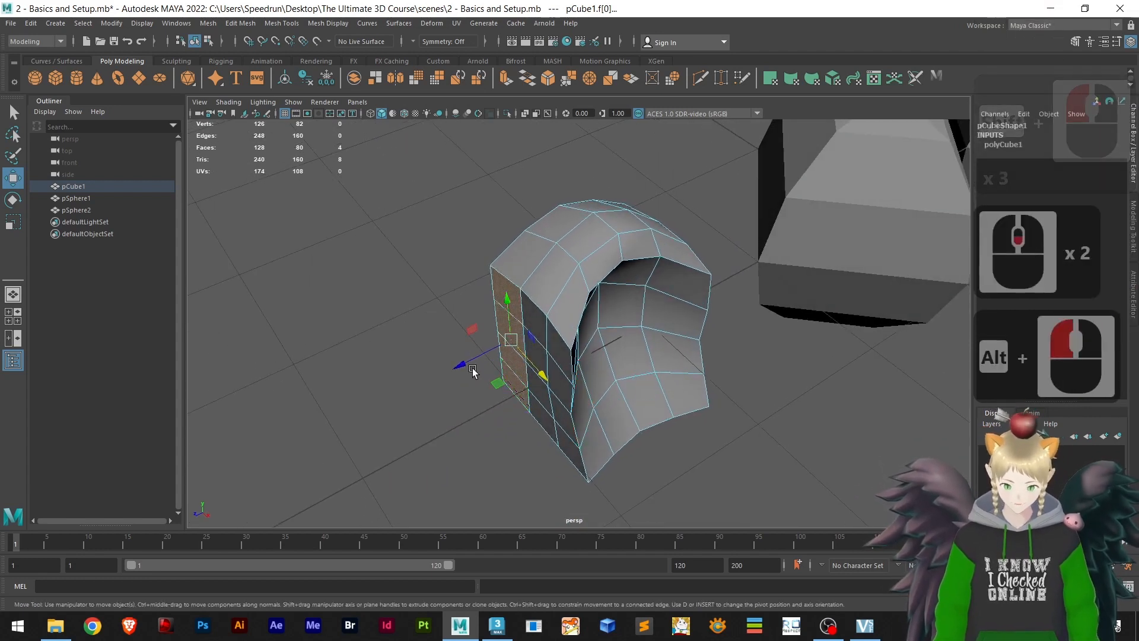
{"action": "left_click_drag", "start_coordinate": [460, 367], "coordinate": [375, 309]}
{"action": "scroll", "coordinate": [513, 367], "scroll_direction": "up", "scroll_amount": 5}
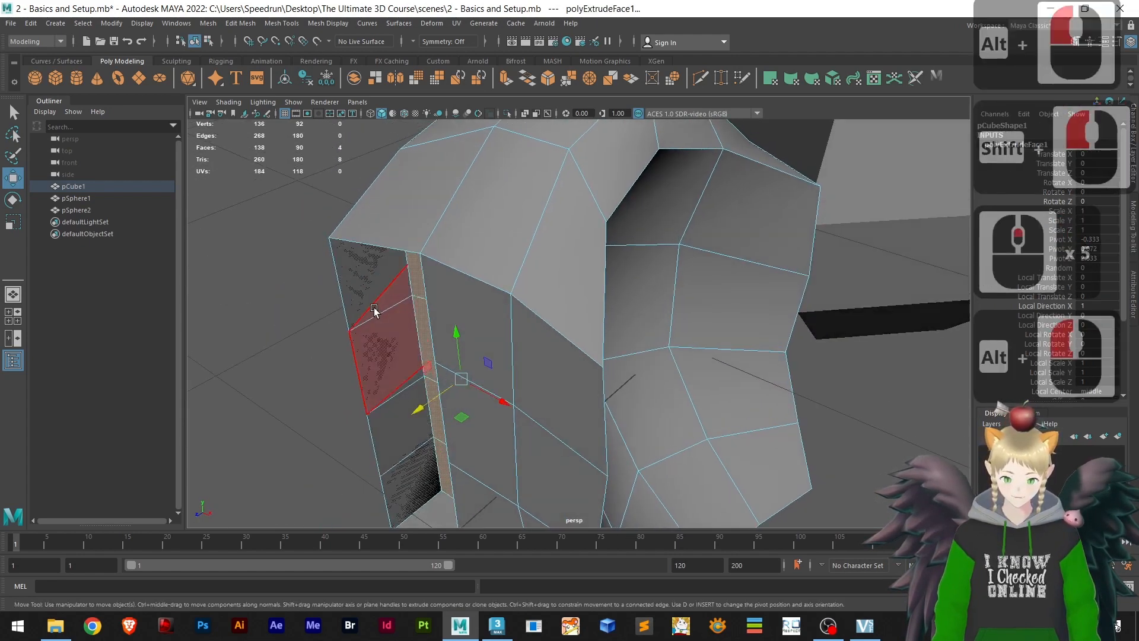
{"action": "left_click", "coordinate": [405, 331]}
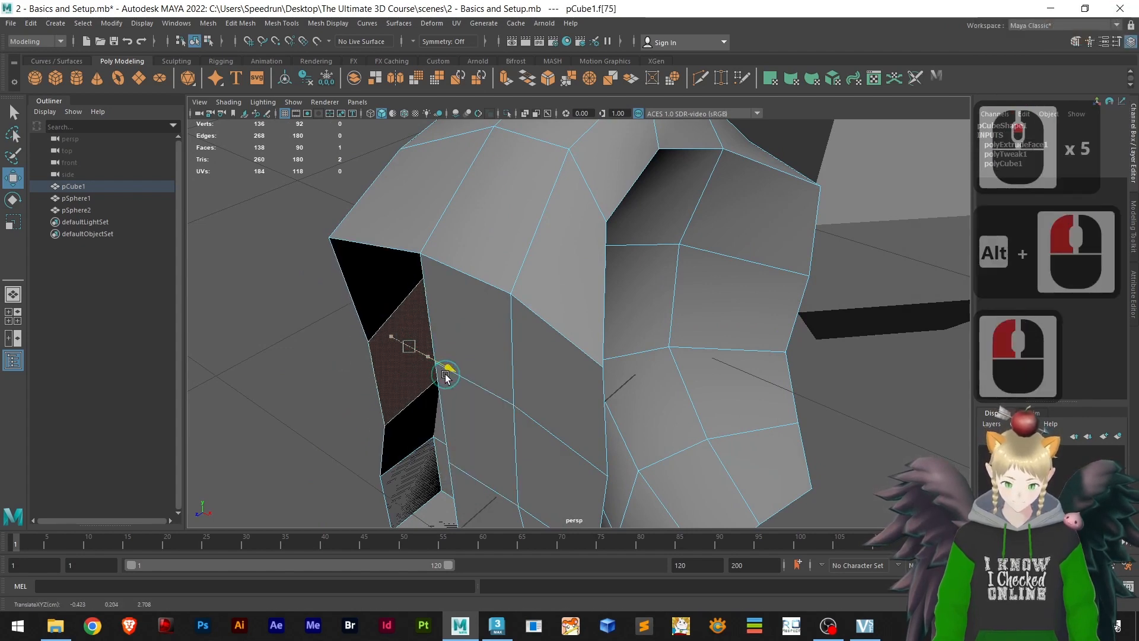
{"action": "left_click_drag", "start_coordinate": [448, 374], "coordinate": [401, 409], "text": "alt"}
{"action": "key", "text": "ctrl+z"}
{"action": "key", "text": "ctrl+z"}
{"action": "key", "text": "ctrl+z"}
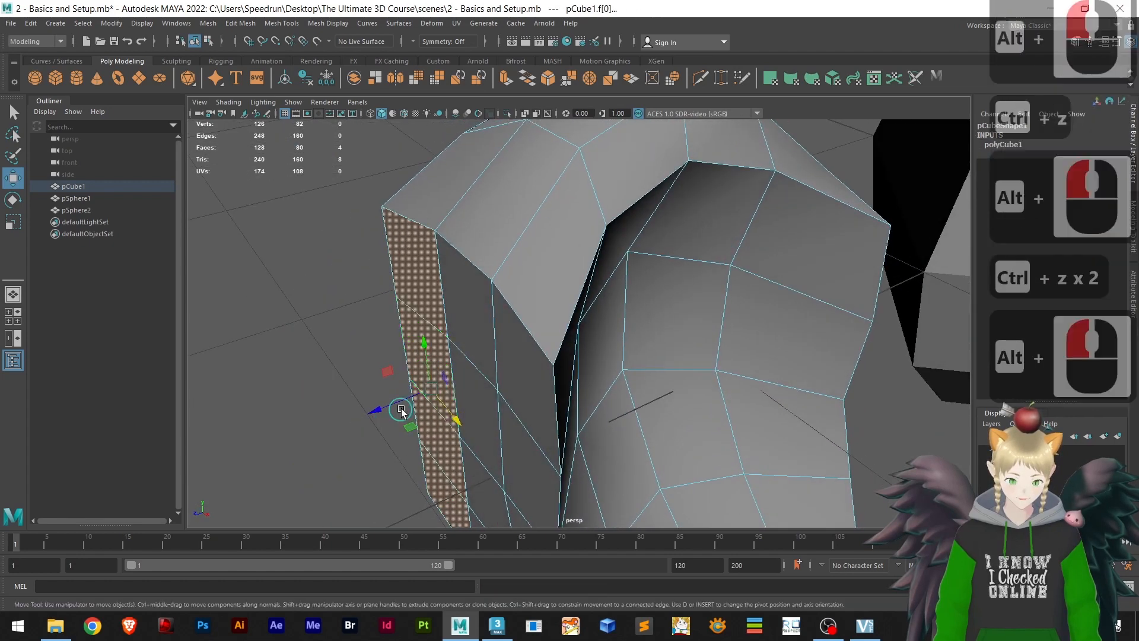
- Try extruding the four column faces outward along Z with the Move tool, inspect the block, and undo the extrusion
{"action": "scroll", "coordinate": [453, 411], "scroll_direction": "down", "scroll_amount": 4}
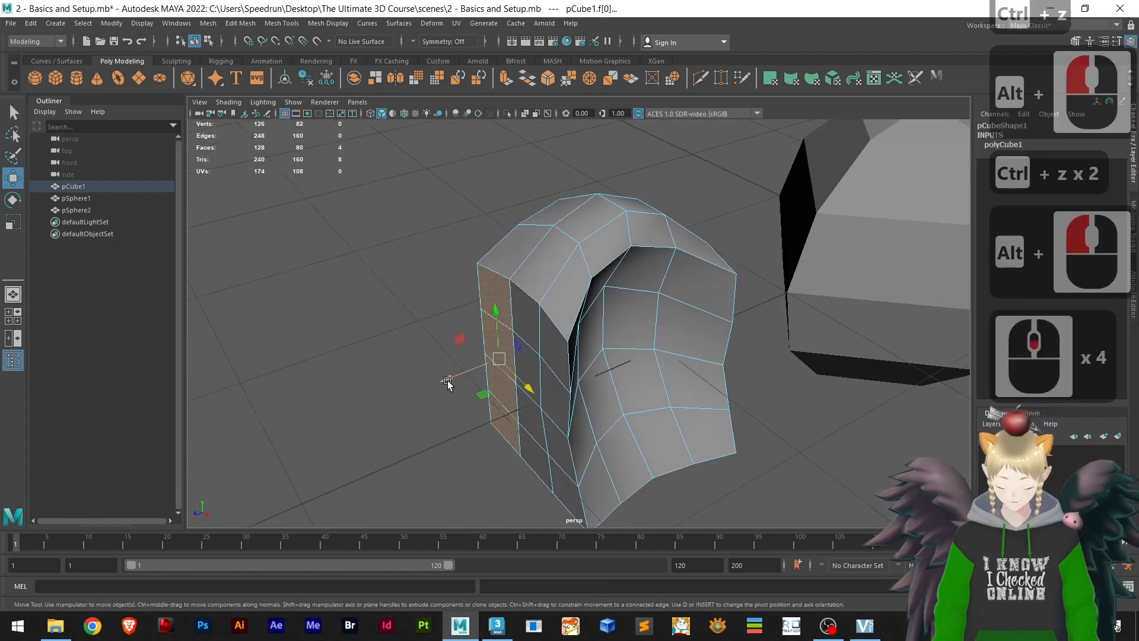
{"action": "left_click_drag", "start_coordinate": [444, 386], "coordinate": [369, 411], "text": "shift"}
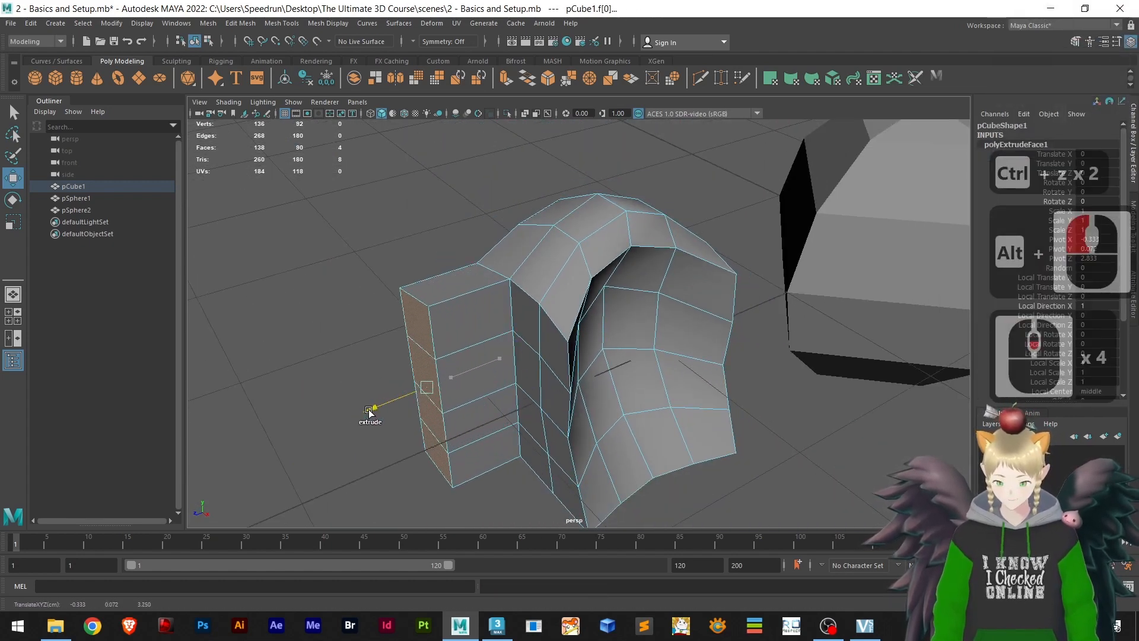
{"action": "left_click_drag", "start_coordinate": [381, 462], "coordinate": [553, 426], "text": "alt"}
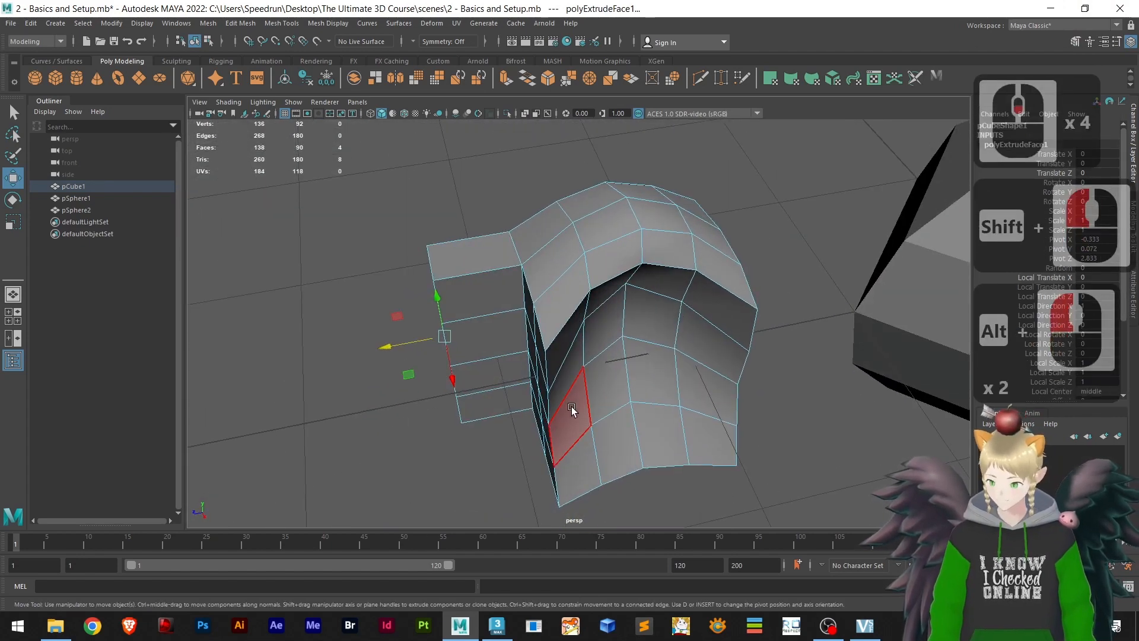
{"action": "left_click_drag", "start_coordinate": [512, 348], "coordinate": [587, 330], "text": "alt"}
{"action": "left_click_drag", "start_coordinate": [534, 368], "coordinate": [474, 383], "text": "alt"}
{"action": "key", "text": "ctrl+z"}
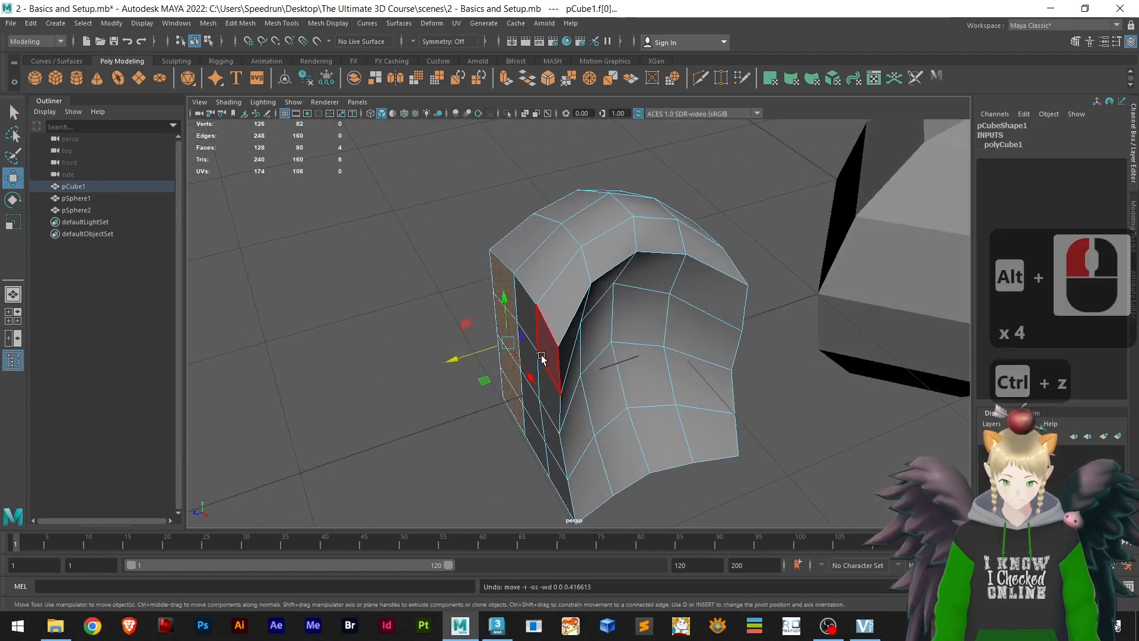
- Add the matching outer column of four faces on the cube's opposite end side to the selection
{"action": "left_click", "coordinate": [647, 372]}
{"action": "left_click_drag", "start_coordinate": [732, 376], "coordinate": [570, 373], "text": "alt"}
{"action": "middle_click_drag", "start_coordinate": [608, 371], "coordinate": [651, 249], "text": "alt"}
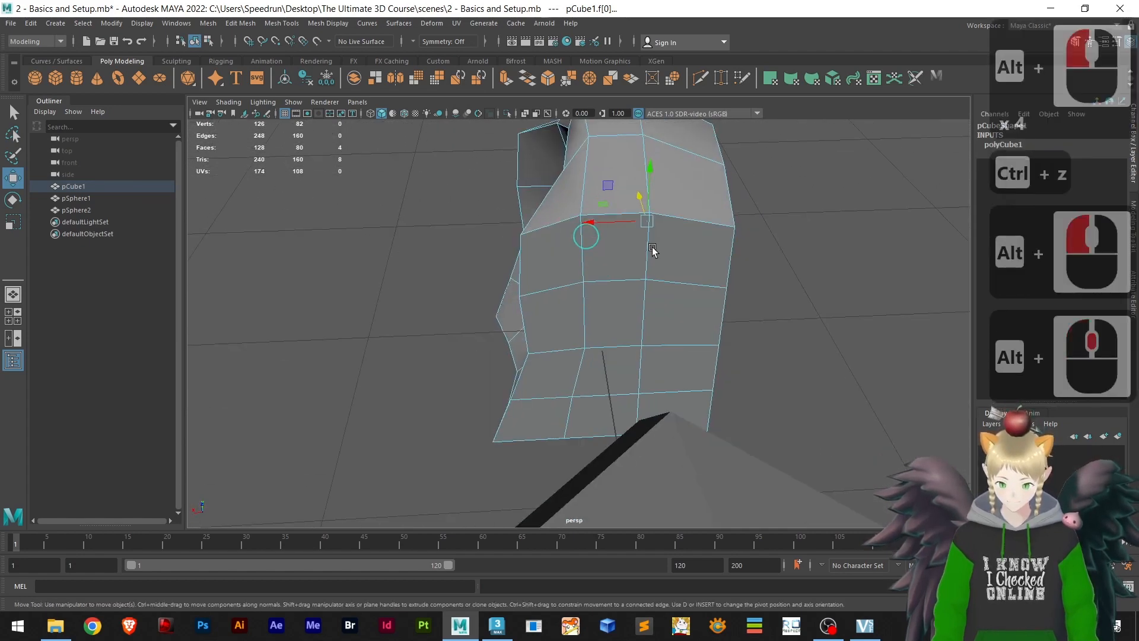
{"action": "left_click_drag", "start_coordinate": [707, 290], "coordinate": [763, 305], "text": "alt"}
{"action": "left_click", "coordinate": [707, 230], "text": "shift"}
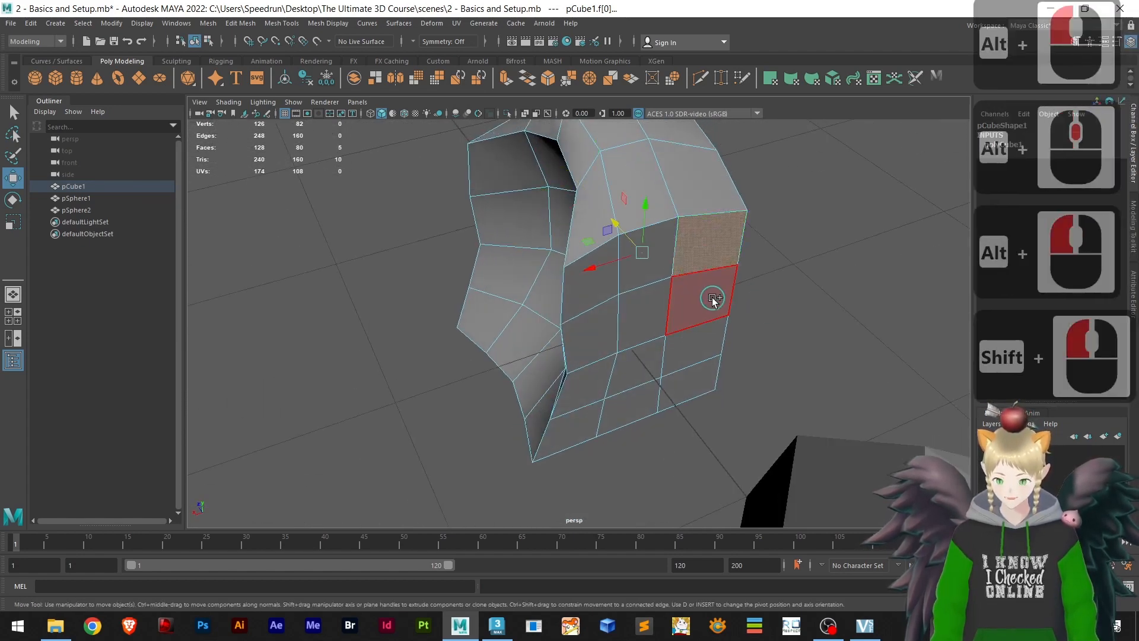
{"action": "left_click", "coordinate": [709, 297], "text": "shift"}
{"action": "left_click", "coordinate": [703, 375], "text": "shift"}
{"action": "scroll", "coordinate": [703, 374], "scroll_direction": "down", "scroll_amount": 4}
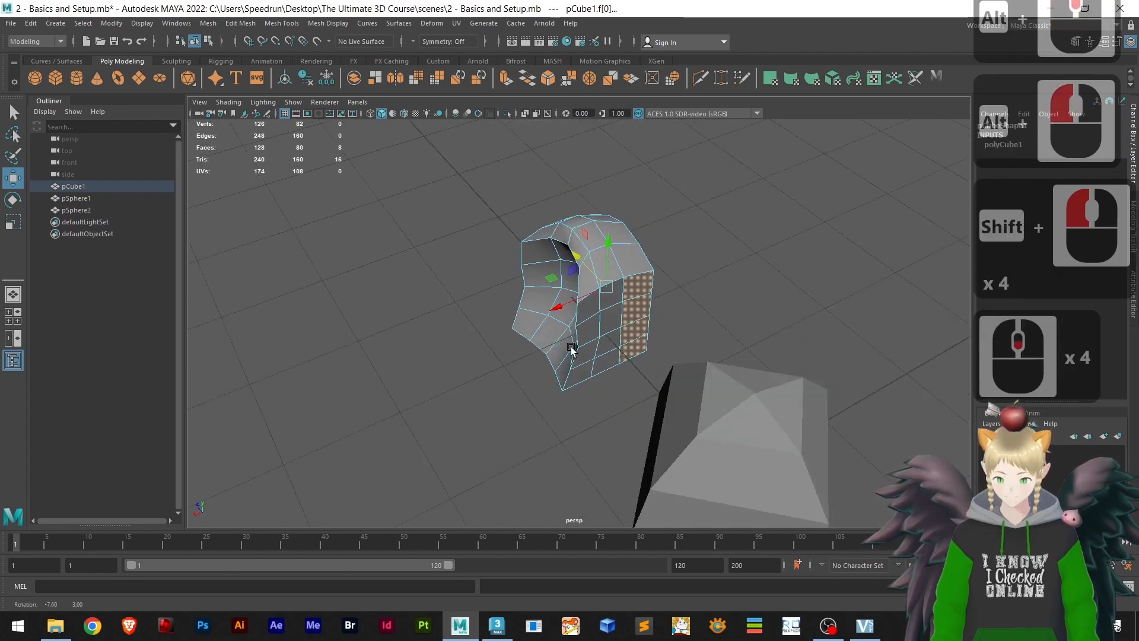
- Extrude both face columns outward in opposite Z directions at once with the Scale tool and clear the face selection
{"action": "left_click_drag", "start_coordinate": [749, 337], "coordinate": [666, 336], "text": "alt"}
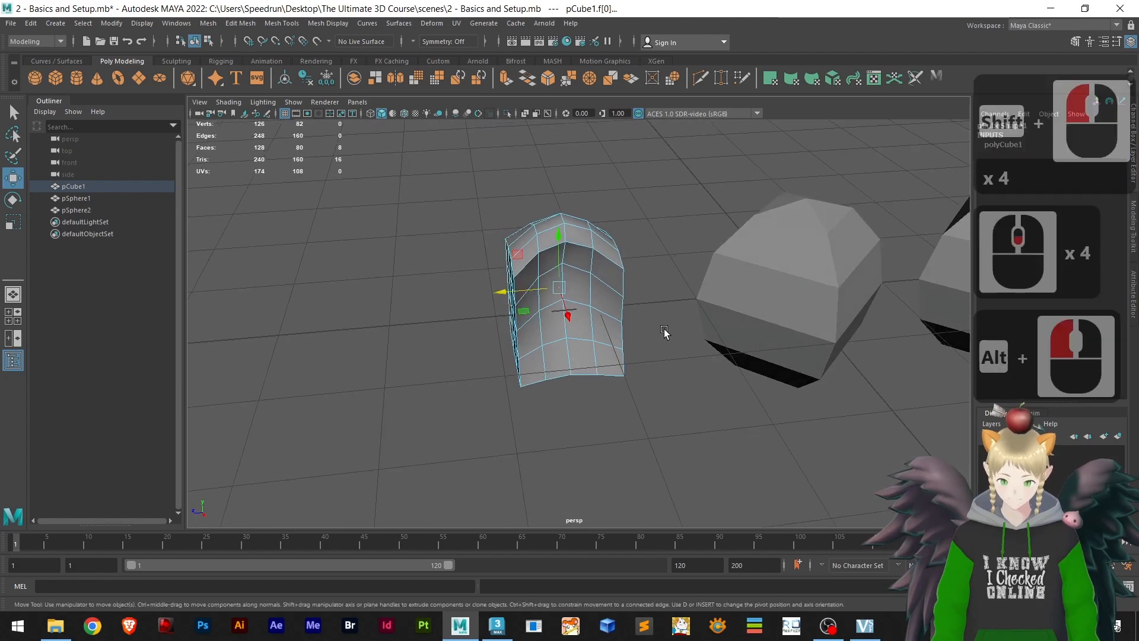
{"action": "left_click_drag", "start_coordinate": [575, 322], "coordinate": [556, 293], "text": "alt"}
{"action": "scroll", "coordinate": [556, 293], "scroll_direction": "up", "scroll_amount": 5}
{"action": "scroll", "coordinate": [557, 295], "scroll_direction": "down", "scroll_amount": 2}
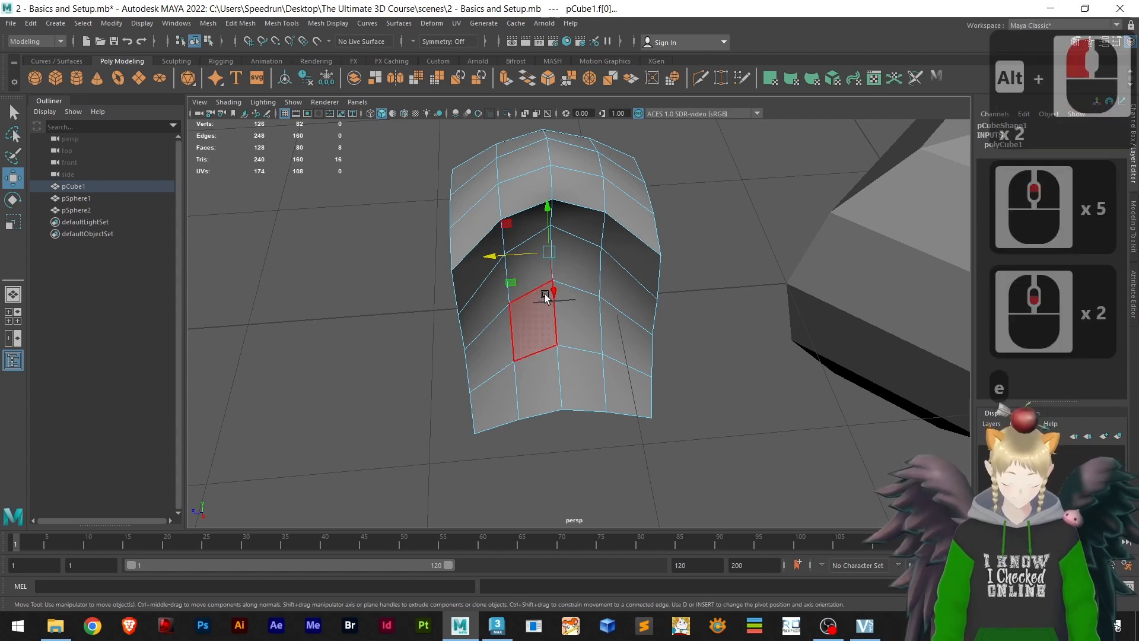
{"action": "key", "text": "e"}
{"action": "key", "text": "r"}
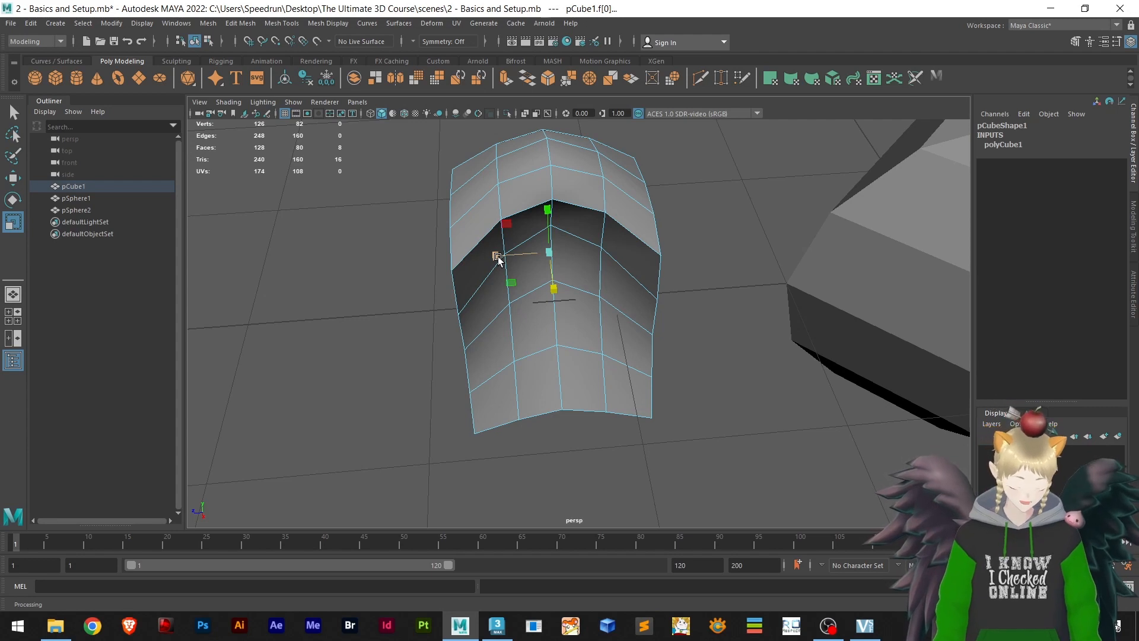
{"action": "key", "text": "shift"}
{"action": "left_click_drag", "start_coordinate": [497, 257], "coordinate": [408, 277], "text": "shift"}
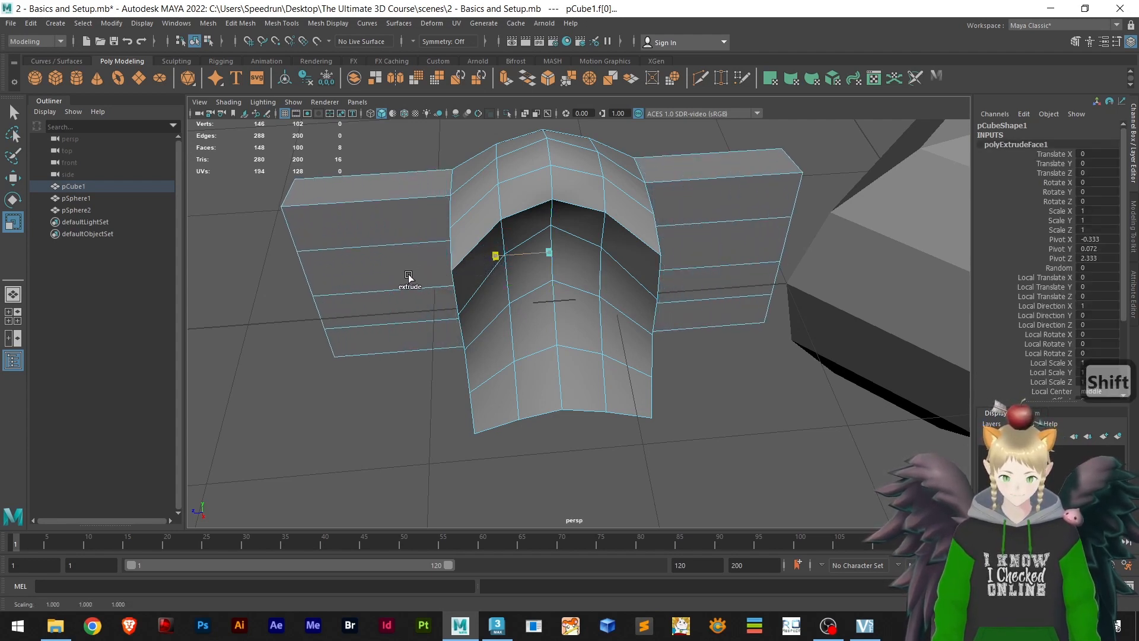
{"action": "scroll", "coordinate": [564, 376], "scroll_direction": "down", "scroll_amount": 3}
{"action": "left_click_drag", "start_coordinate": [579, 378], "coordinate": [687, 285], "text": "alt"}
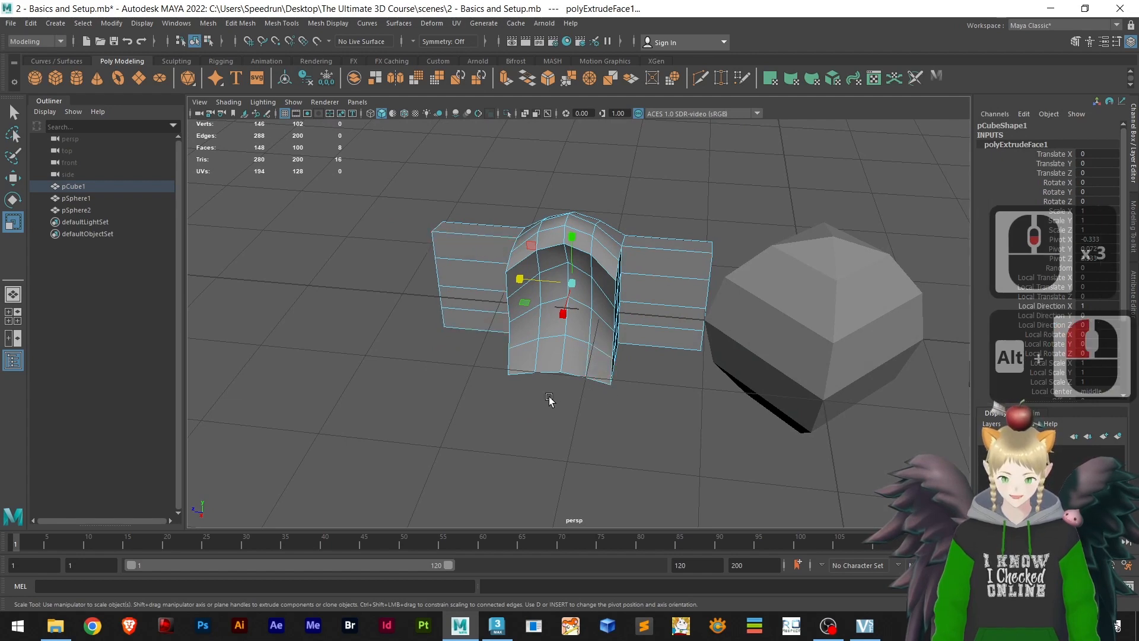
{"action": "left_click_drag", "start_coordinate": [573, 384], "coordinate": [662, 412], "text": "alt"}
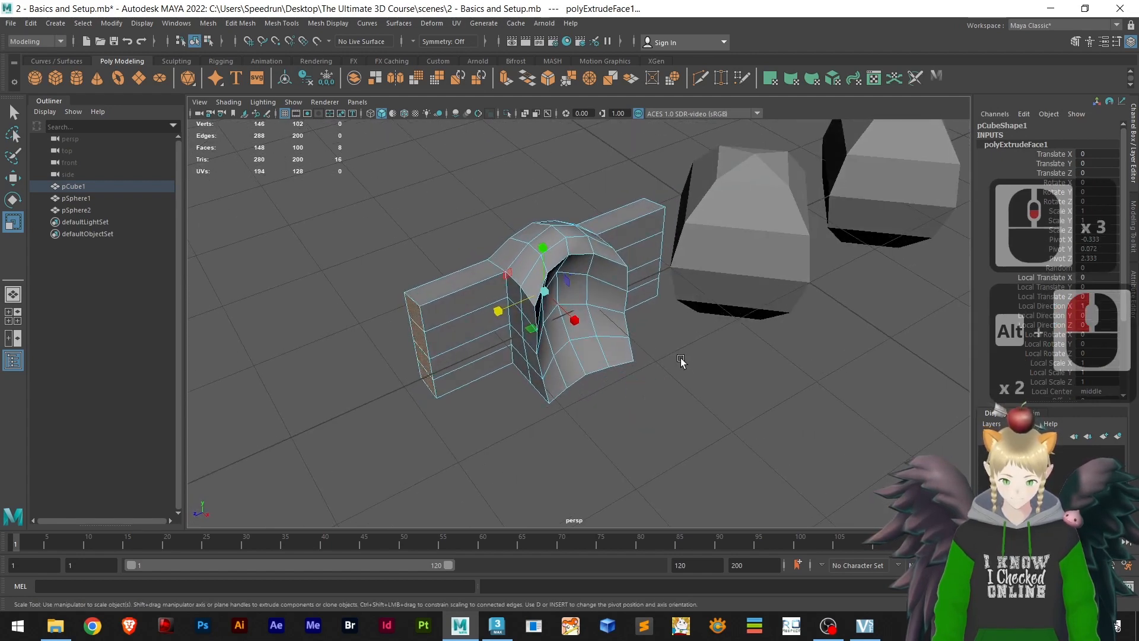
{"action": "left_click", "coordinate": [656, 350]}
{"action": "left_click_drag", "start_coordinate": [681, 353], "coordinate": [653, 382], "text": "alt"}
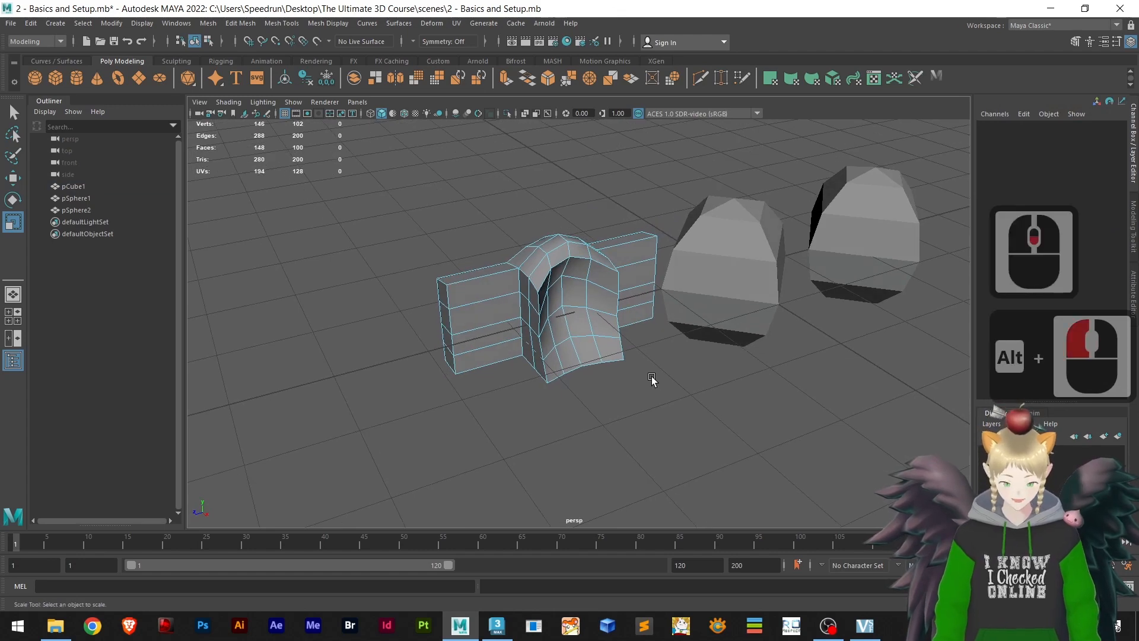
{"action": "scroll", "coordinate": [644, 373], "scroll_direction": "down", "scroll_amount": 3}
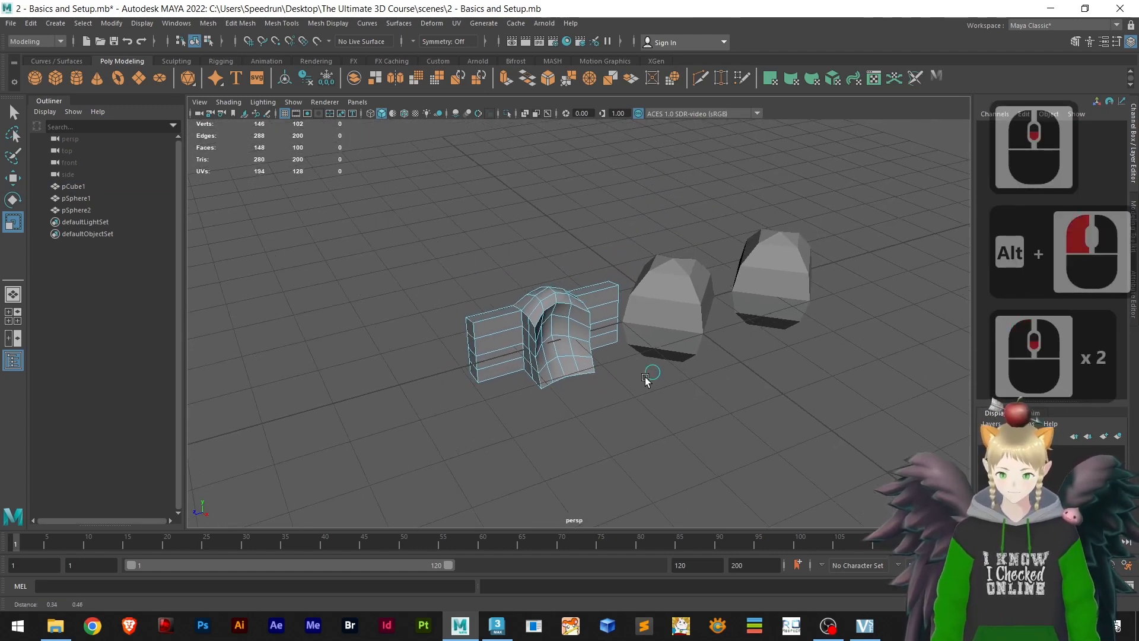
{"action": "middle_click_drag", "start_coordinate": [645, 380], "coordinate": [626, 385], "text": "alt"}
{"action": "scroll", "coordinate": [618, 368], "scroll_direction": "up", "scroll_amount": 4}
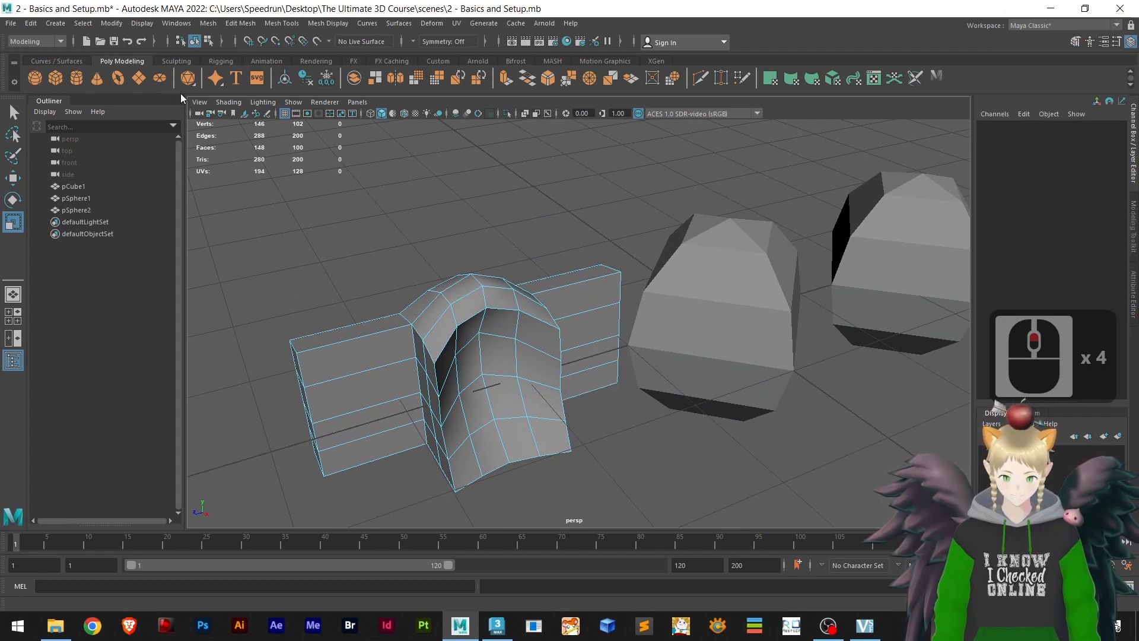
{"action": "scroll", "coordinate": [566, 234], "scroll_direction": "down", "scroll_amount": 4}
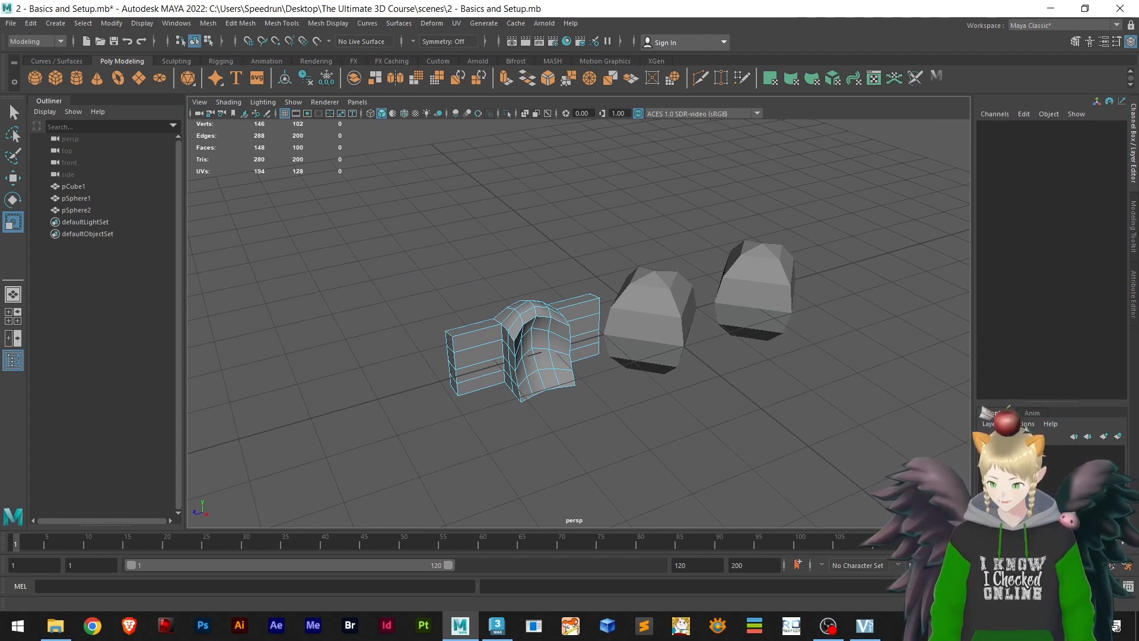
{"action": "left_click", "coordinate": [1046, 491]}
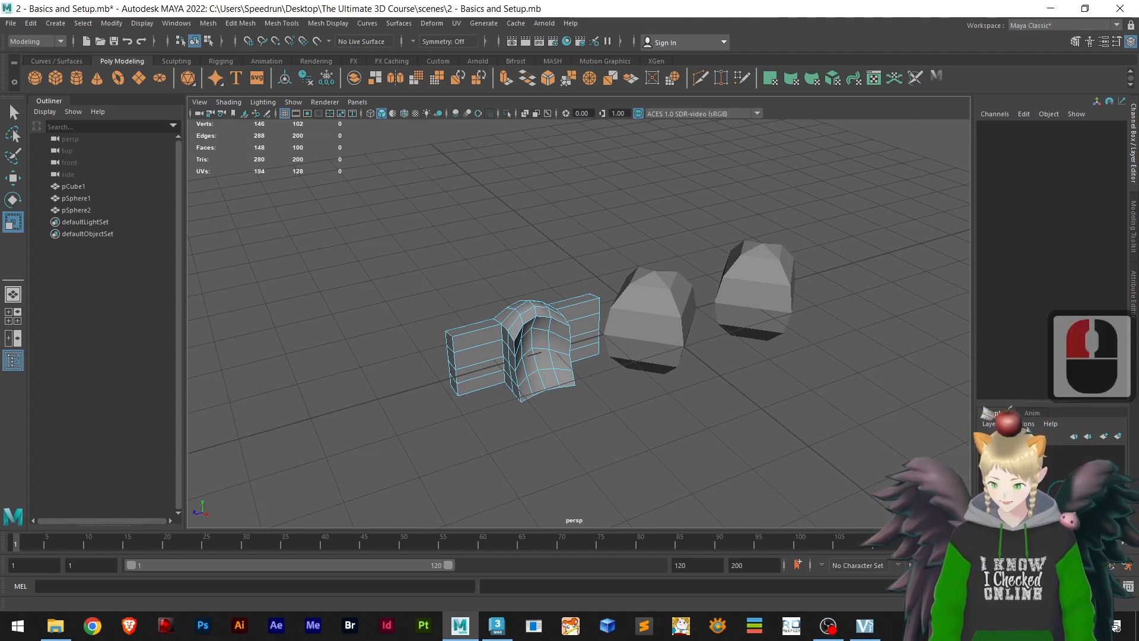
{"action": "left_click", "coordinate": [74, 278]}
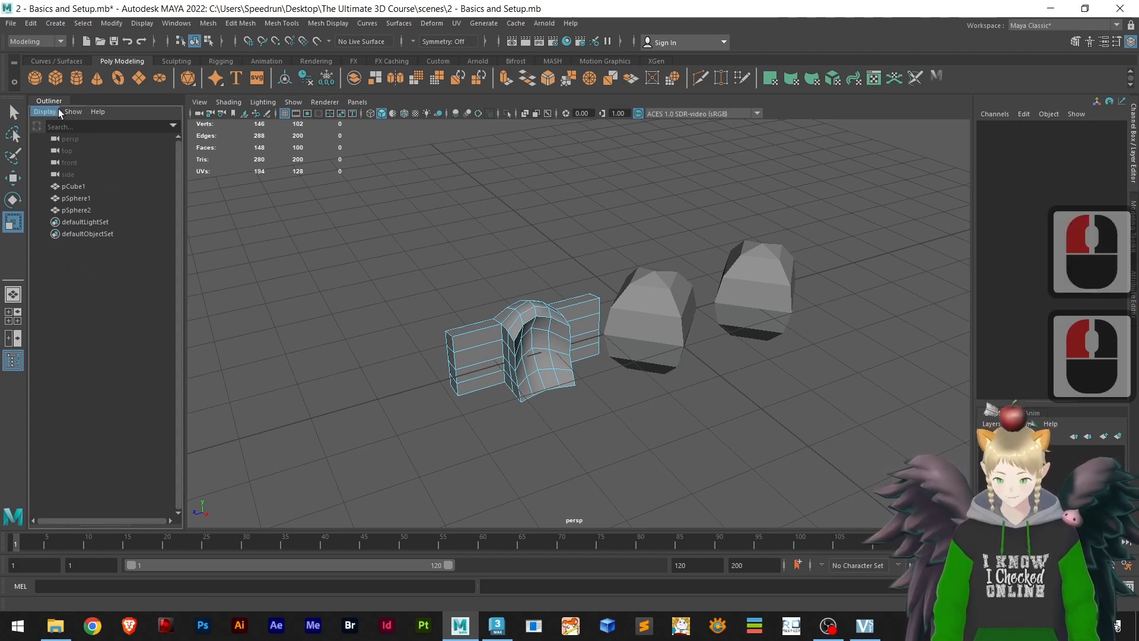
- Return to object selection, group the reshaped cube and both spheres together, and clear the selection
{"action": "right_click", "coordinate": [388, 262]}
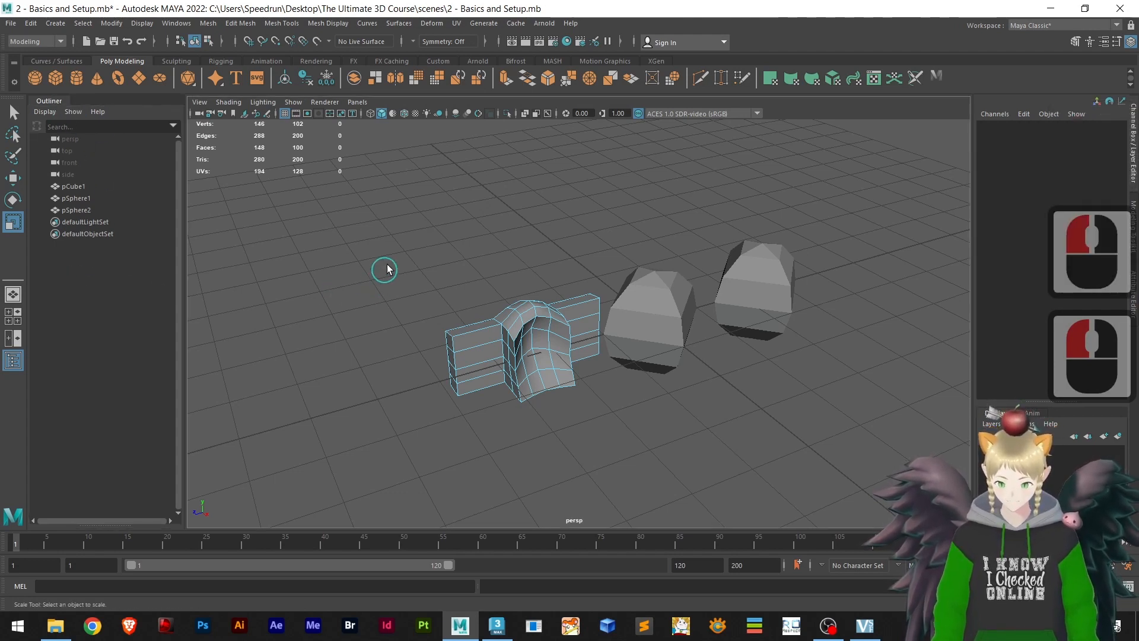
{"action": "left_click", "coordinate": [420, 229]}
{"action": "left_click_drag", "start_coordinate": [420, 229], "coordinate": [808, 437]}
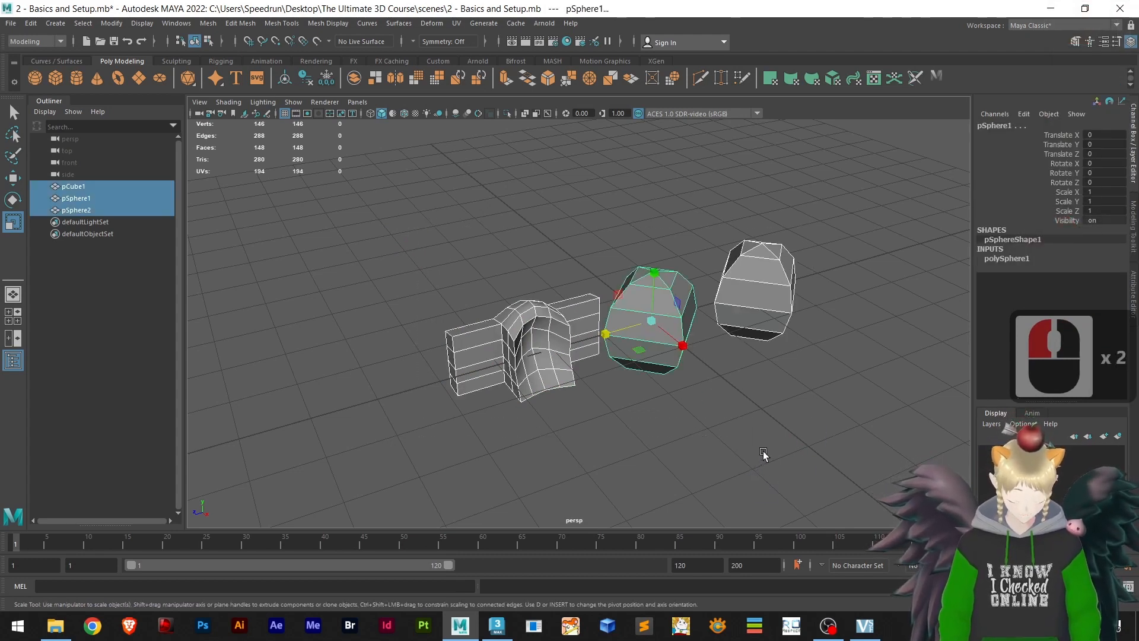
{"action": "key", "text": "ctrl+g"}
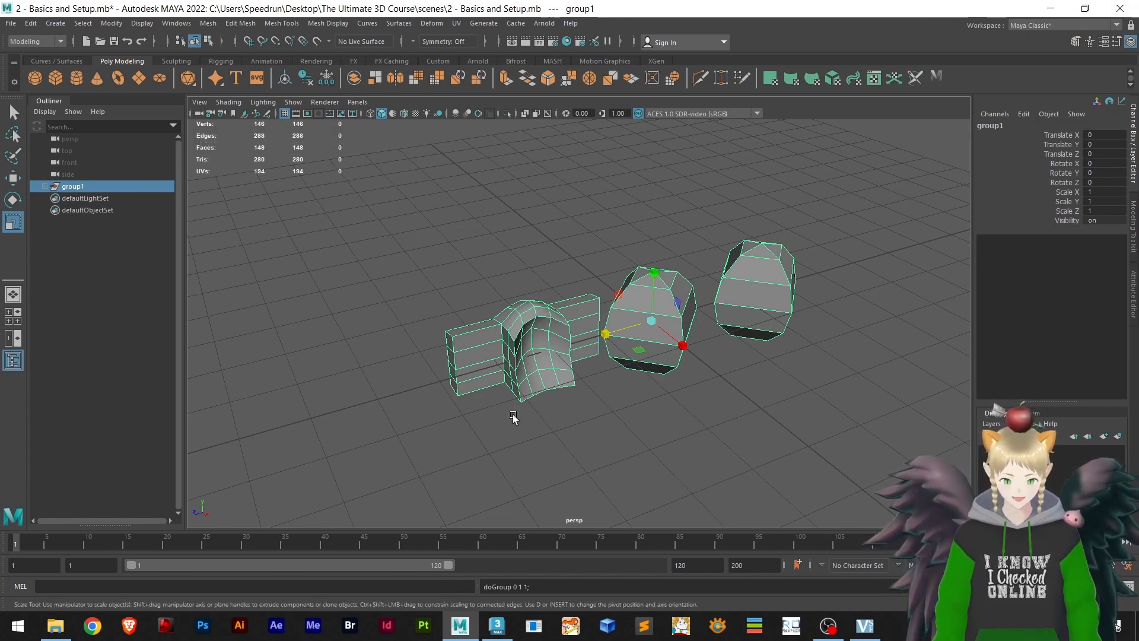
{"action": "left_click", "coordinate": [403, 366]}
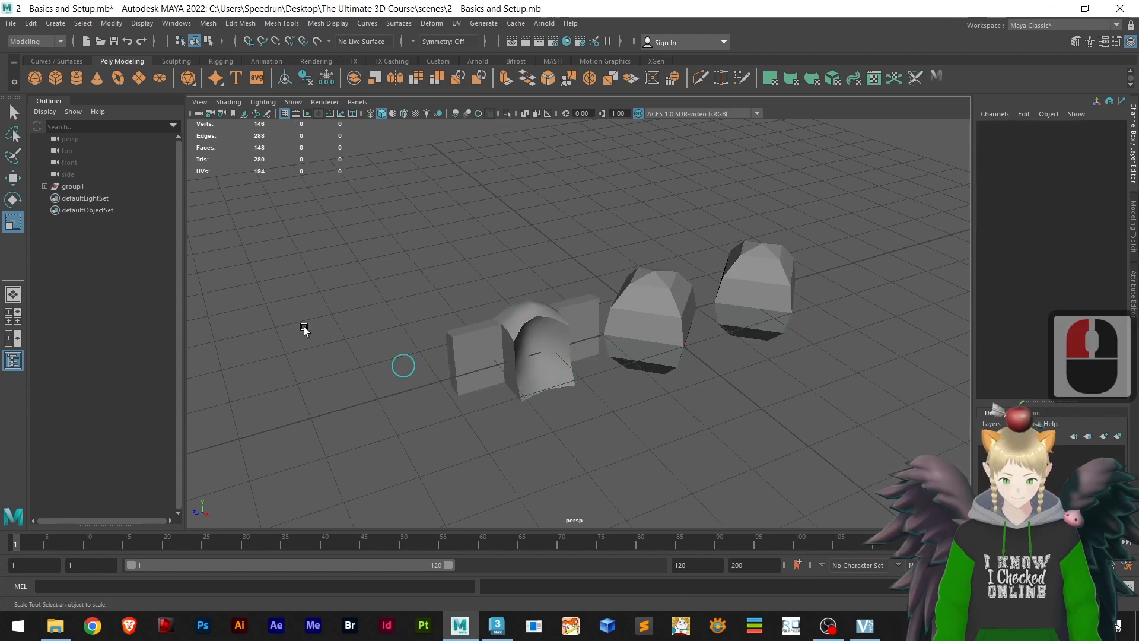
- Try scaling group1 uniformly by about 1.67 and moving it about -3.9 along X, undoing each transform
{"action": "left_click", "coordinate": [74, 188]}
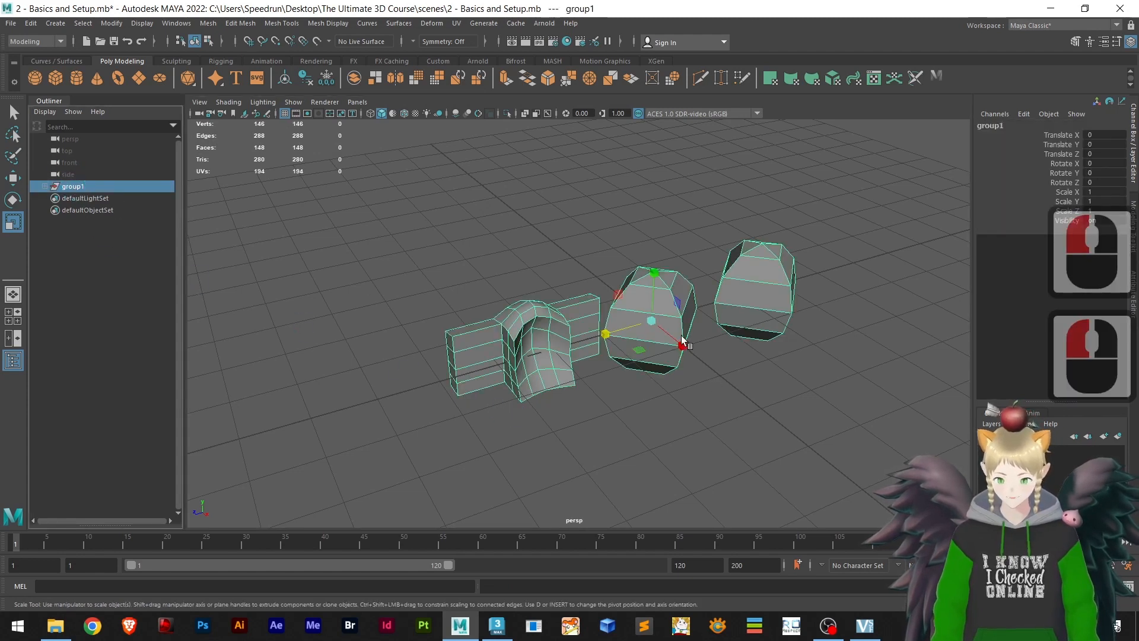
{"action": "left_click_drag", "start_coordinate": [652, 319], "coordinate": [737, 263]}
{"action": "key", "text": "ctrl+z"}
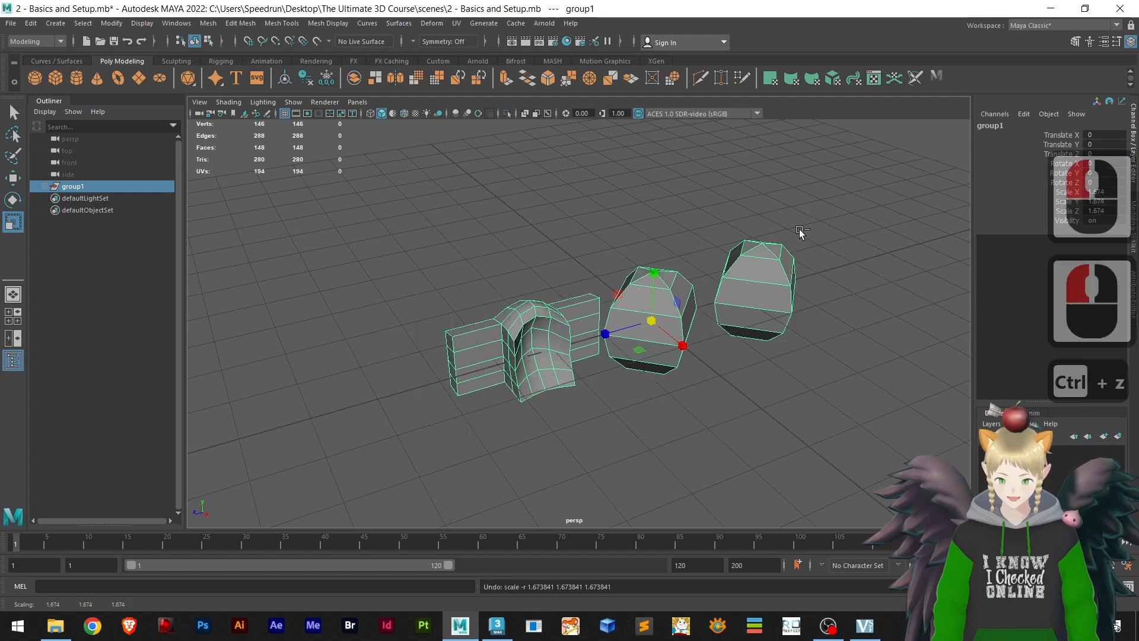
{"action": "key", "text": "w"}
{"action": "left_click_drag", "start_coordinate": [686, 347], "coordinate": [584, 265]}
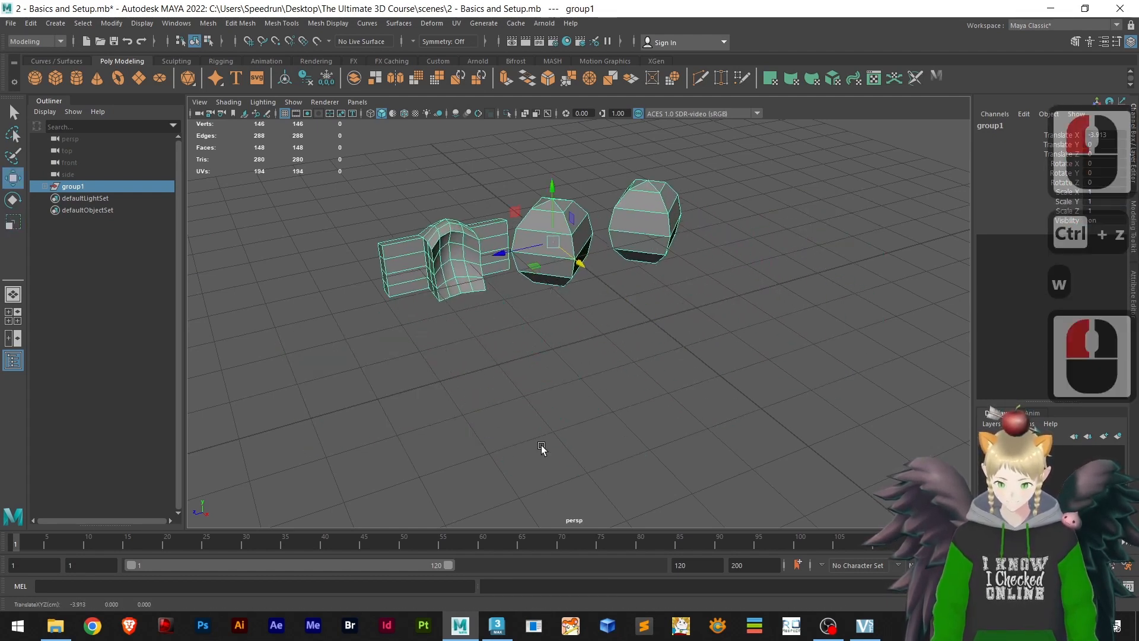
{"action": "key", "text": "ctrl+z"}
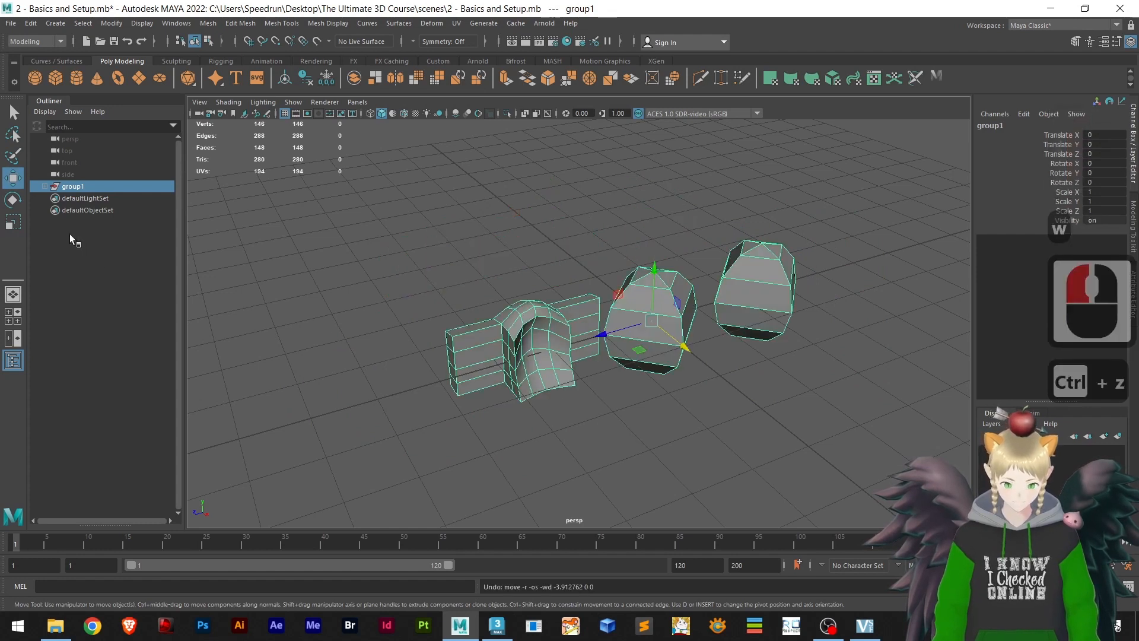
- Expand group1, move pCube1, pSphere2 and pSphere1 out of it in the Outliner, and delete the empty group
{"action": "right_click", "coordinate": [66, 186]}
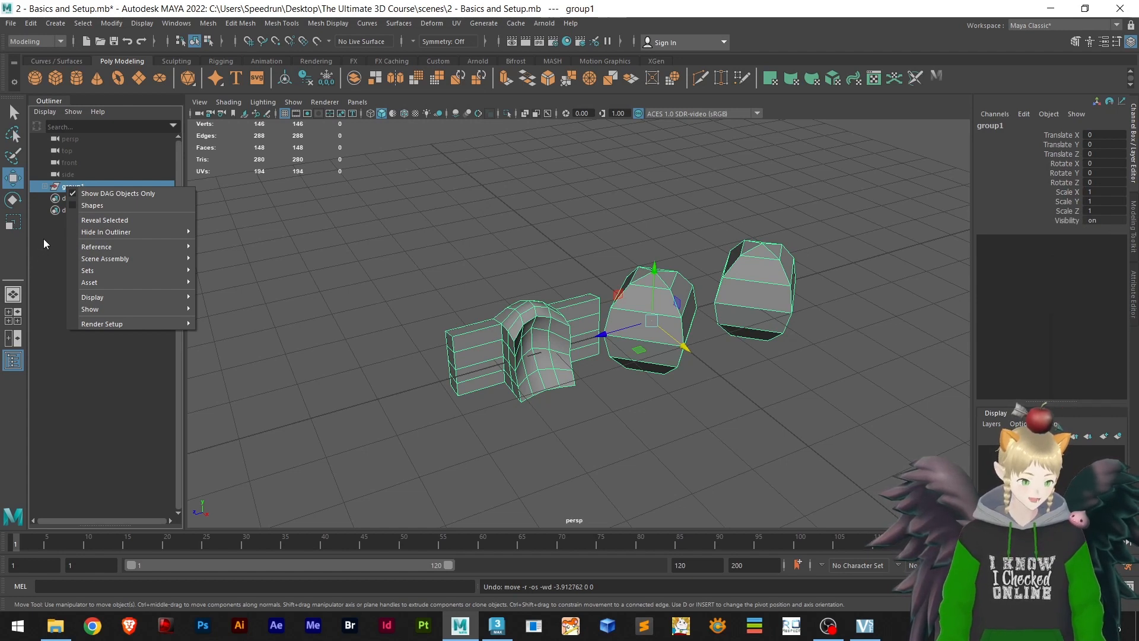
{"action": "left_click", "coordinate": [47, 210]}
{"action": "left_click", "coordinate": [45, 186]}
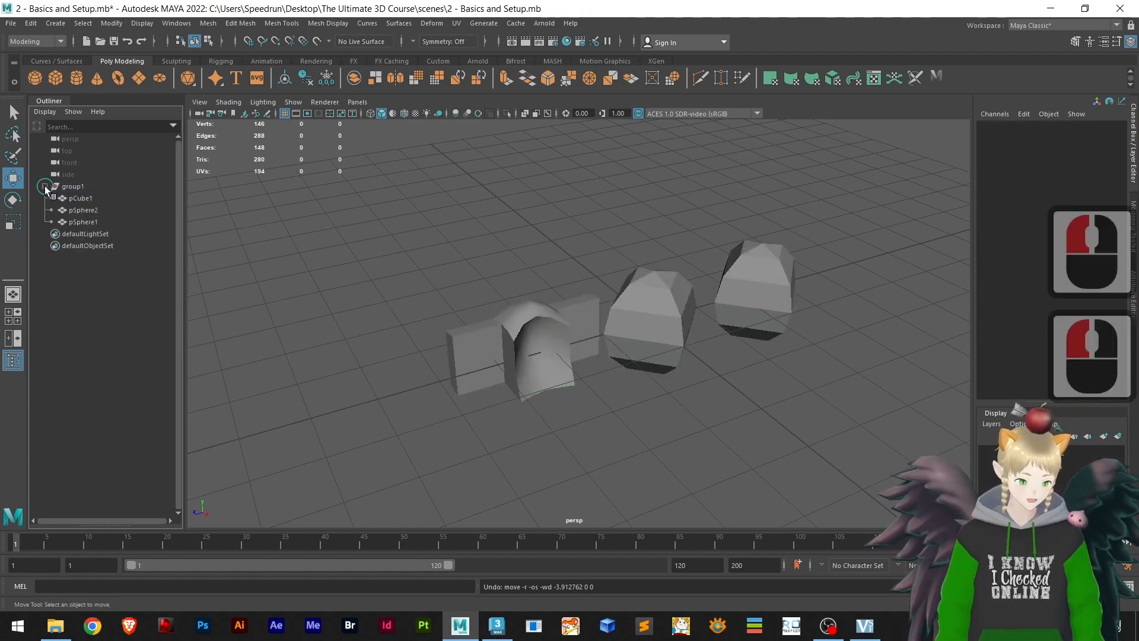
{"action": "left_click", "coordinate": [83, 199]}
{"action": "left_click", "coordinate": [86, 222], "text": "shift"}
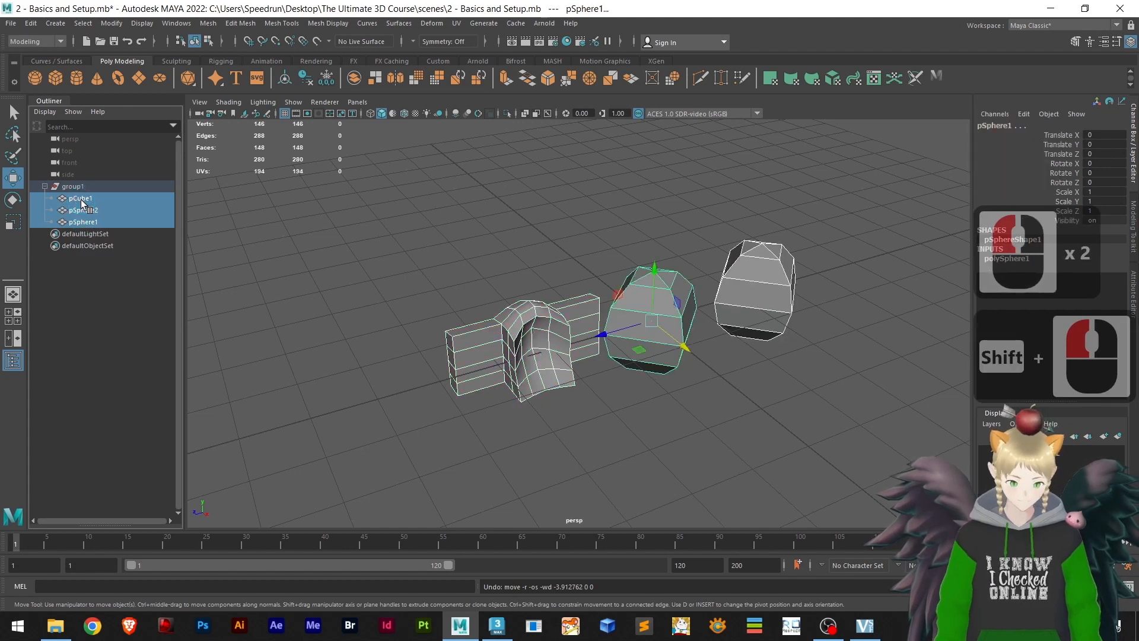
{"action": "middle_click_drag", "start_coordinate": [80, 180], "coordinate": [112, 254]}
{"action": "left_click", "coordinate": [74, 222]}
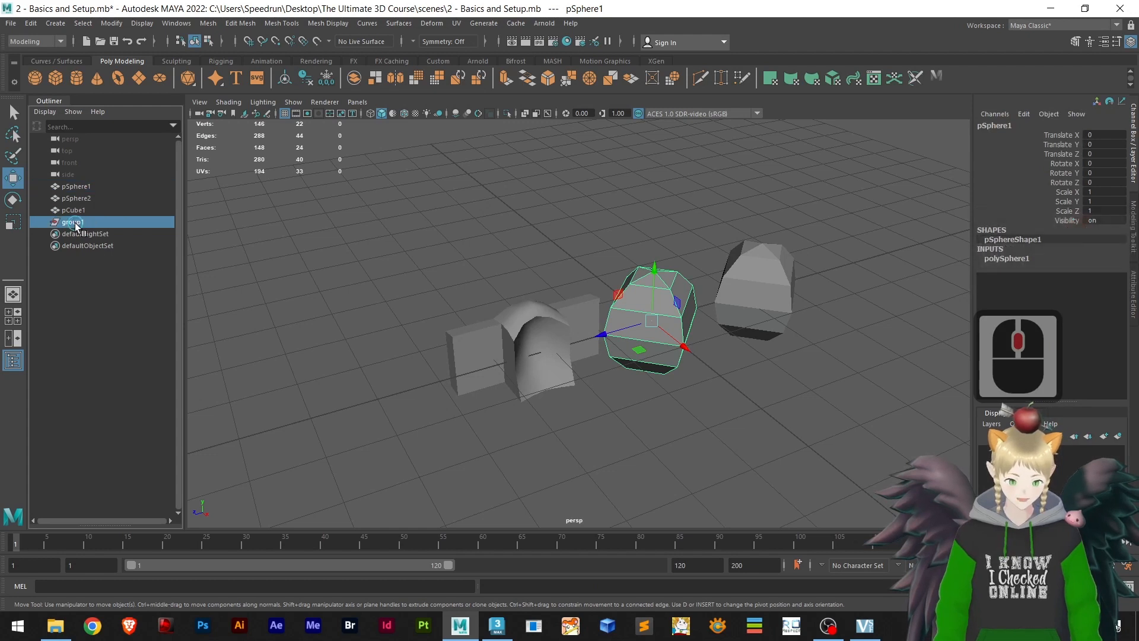
{"action": "key", "text": "Delete"}
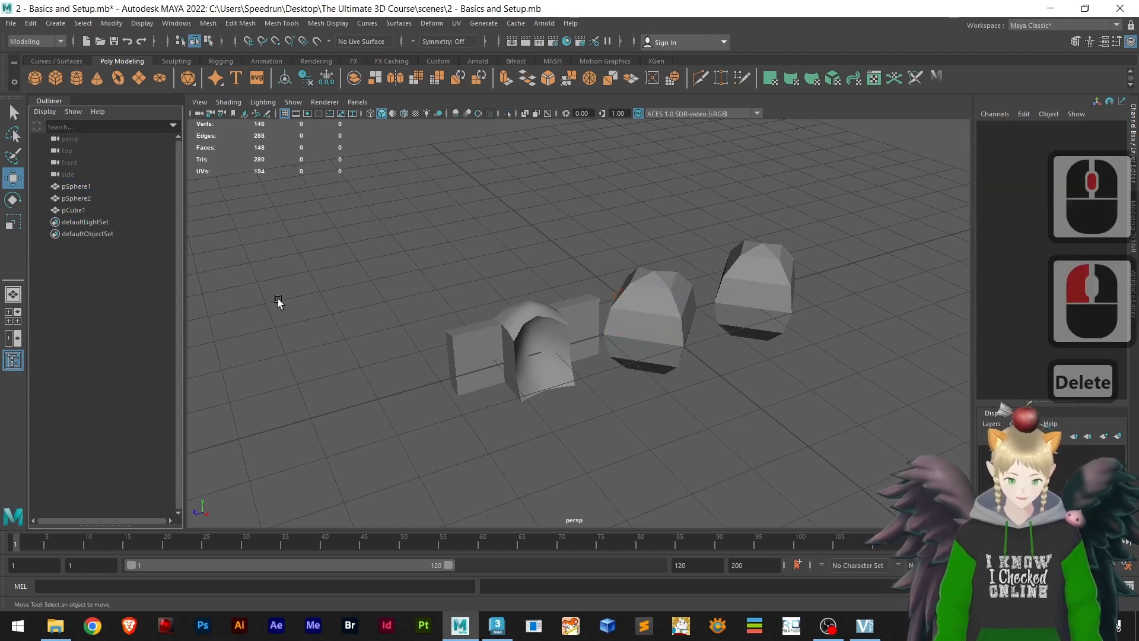
- Select the reshaped cube and each sphere individually to check that they are separate objects, and clear the selection
{"action": "left_click", "coordinate": [568, 358]}
{"action": "left_click", "coordinate": [659, 316]}
{"action": "left_click", "coordinate": [754, 309]}
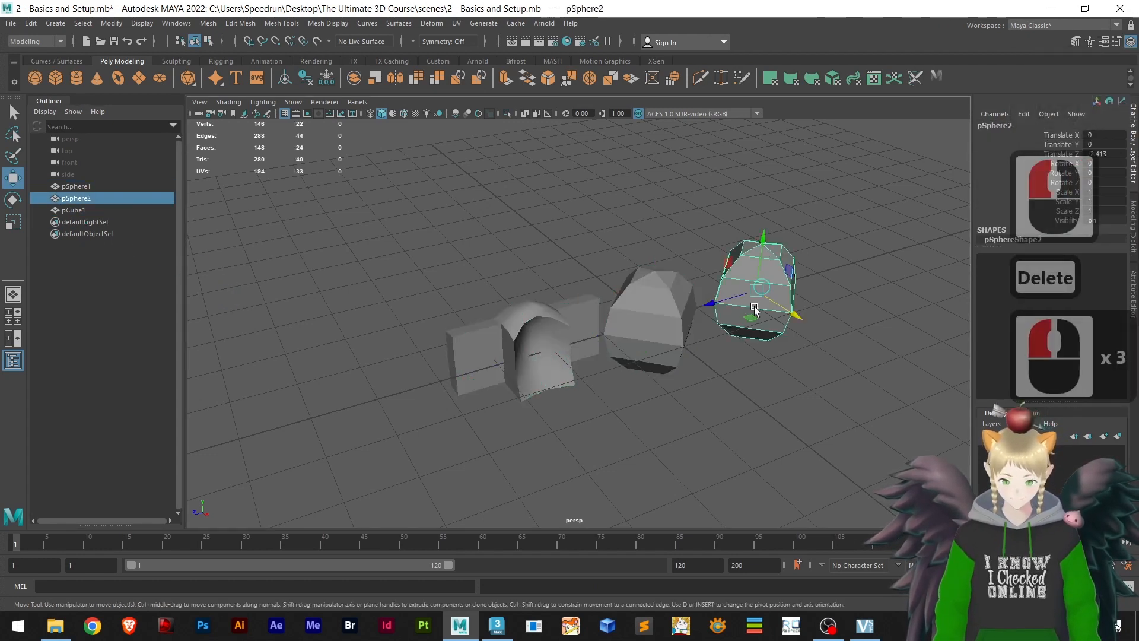
{"action": "left_click", "coordinate": [713, 393]}
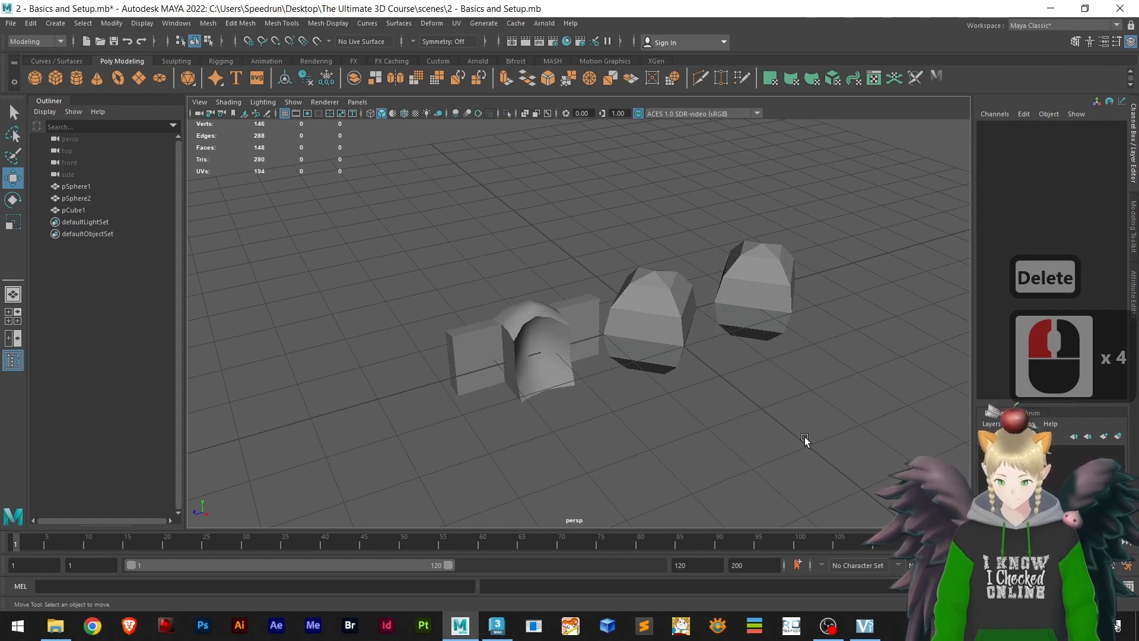
- Select the reshaped cube and both spheres together and delete them from the scene
{"action": "left_click", "coordinate": [665, 340]}
{"action": "left_click_drag", "start_coordinate": [825, 413], "coordinate": [440, 294]}
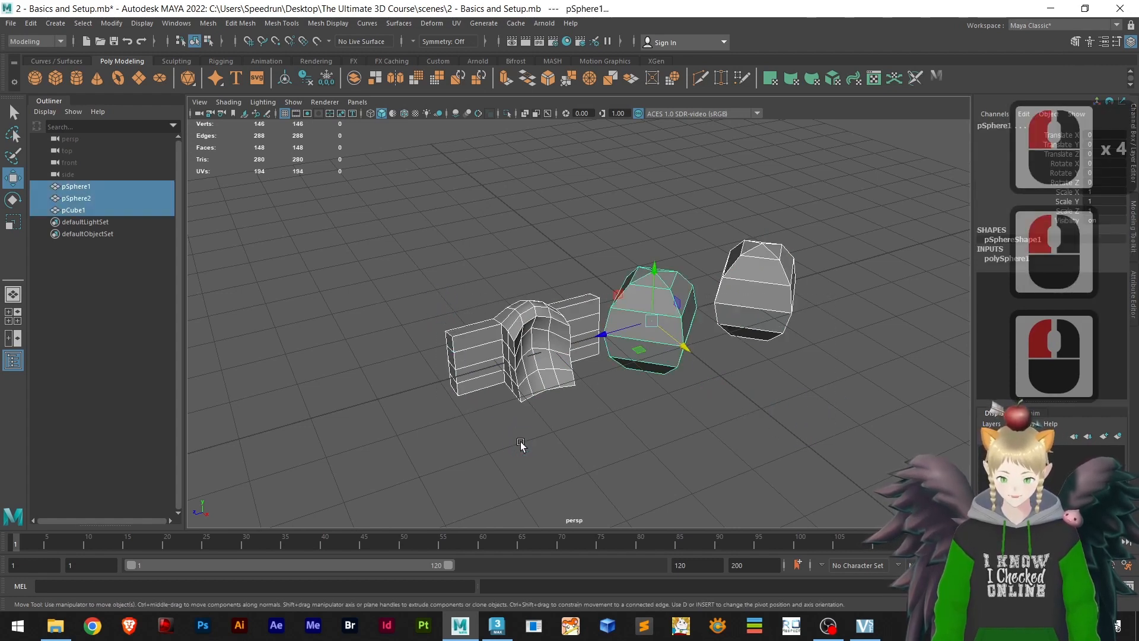
{"action": "key", "text": "Delete"}
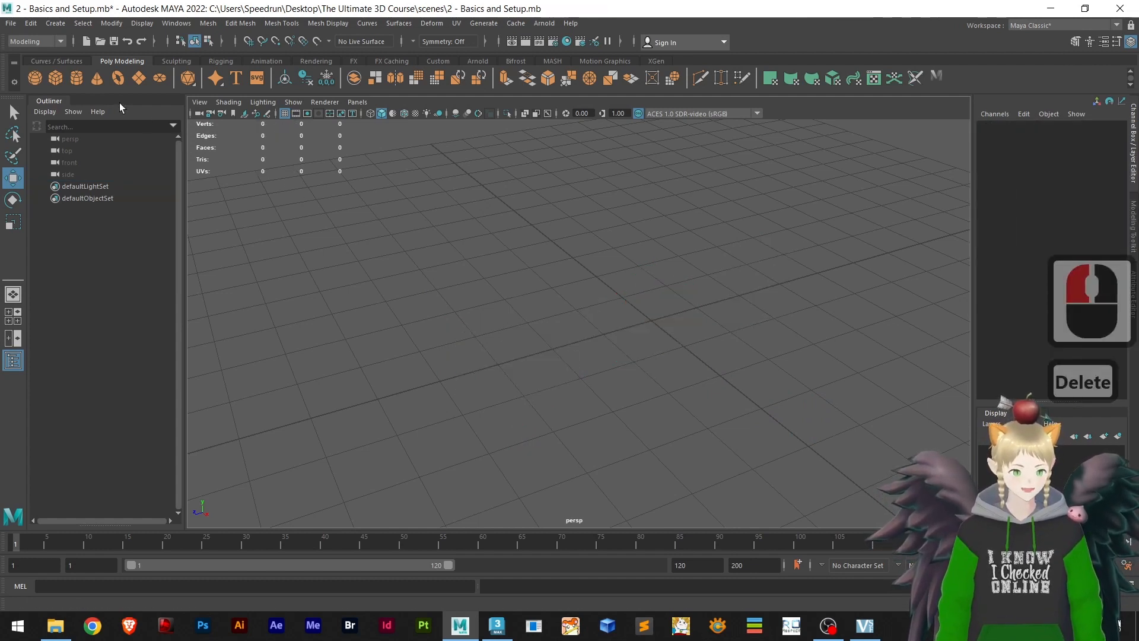
- Create a new polygon cube at the origin and frame it up close from a lower angle
{"action": "left_click", "coordinate": [55, 77]}
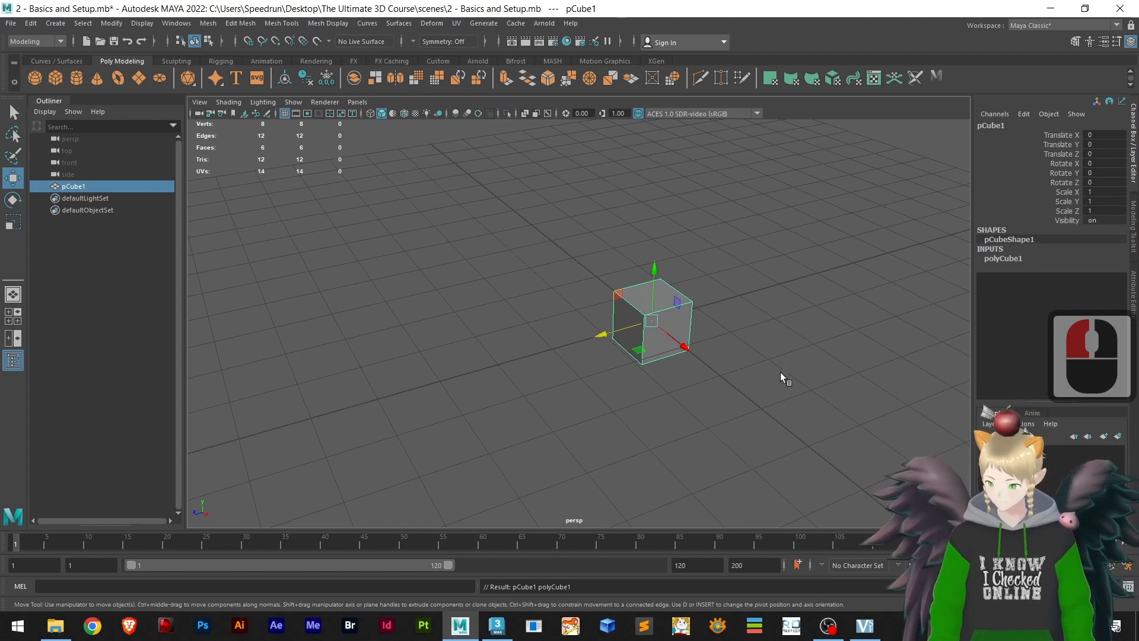
{"action": "left_click_drag", "start_coordinate": [682, 371], "coordinate": [713, 375], "text": "alt"}
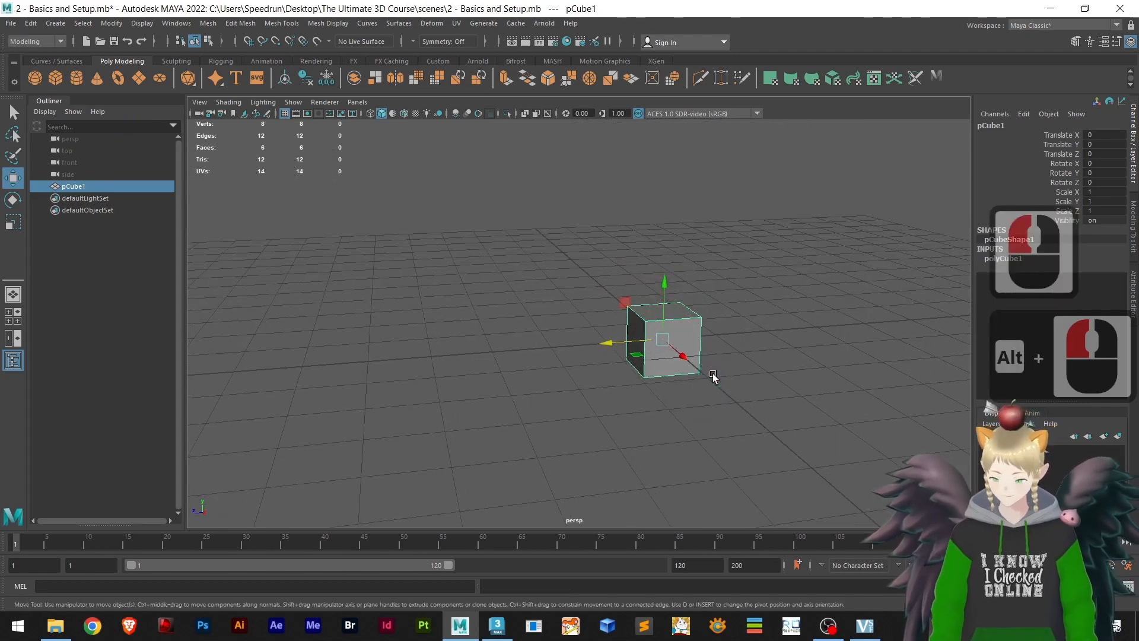
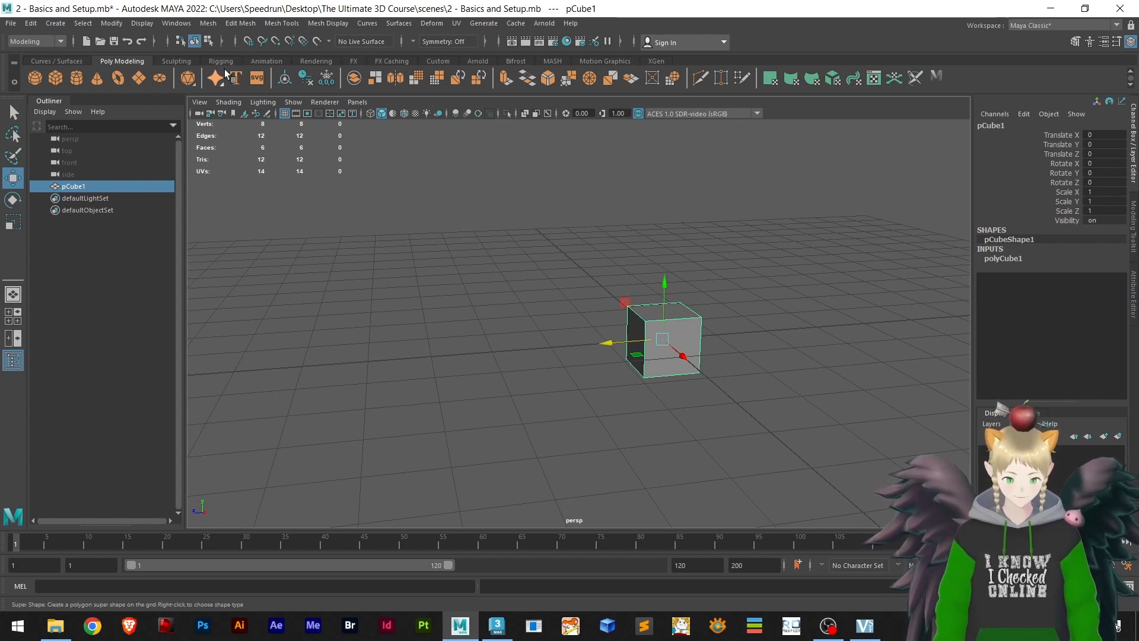
{"action": "scroll", "coordinate": [690, 393], "scroll_direction": "up", "scroll_amount": 4}
{"action": "middle_click_drag", "start_coordinate": [690, 393], "coordinate": [442, 407], "text": "alt"}
{"action": "scroll", "coordinate": [451, 412], "scroll_direction": "up", "scroll_amount": 3}
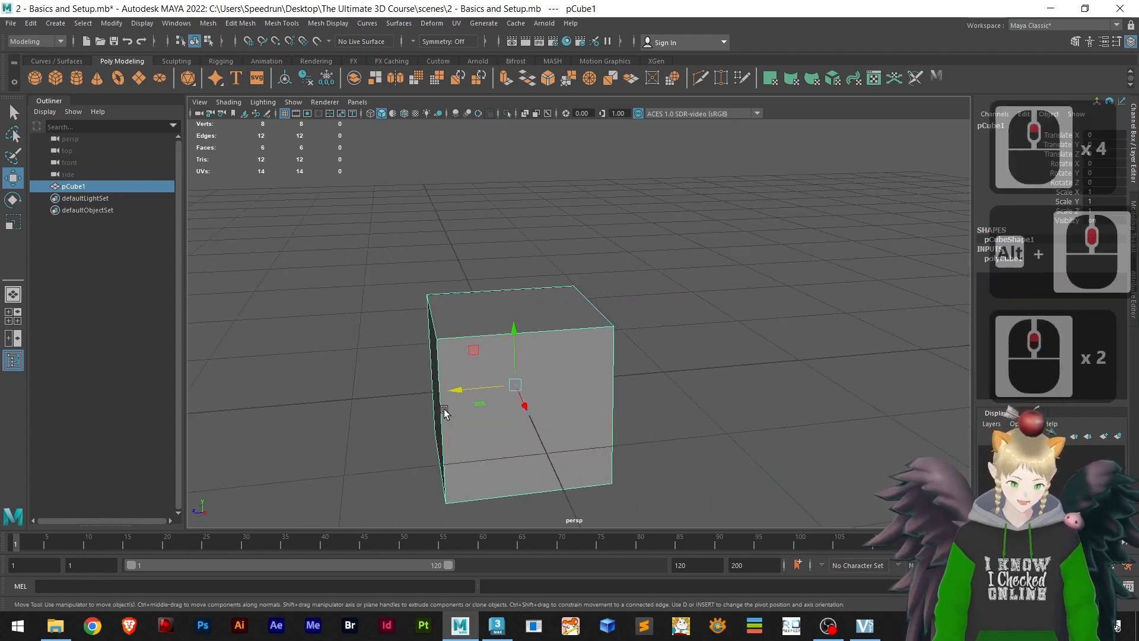
{"action": "right_click_drag", "start_coordinate": [545, 433], "coordinate": [663, 364], "text": "alt"}
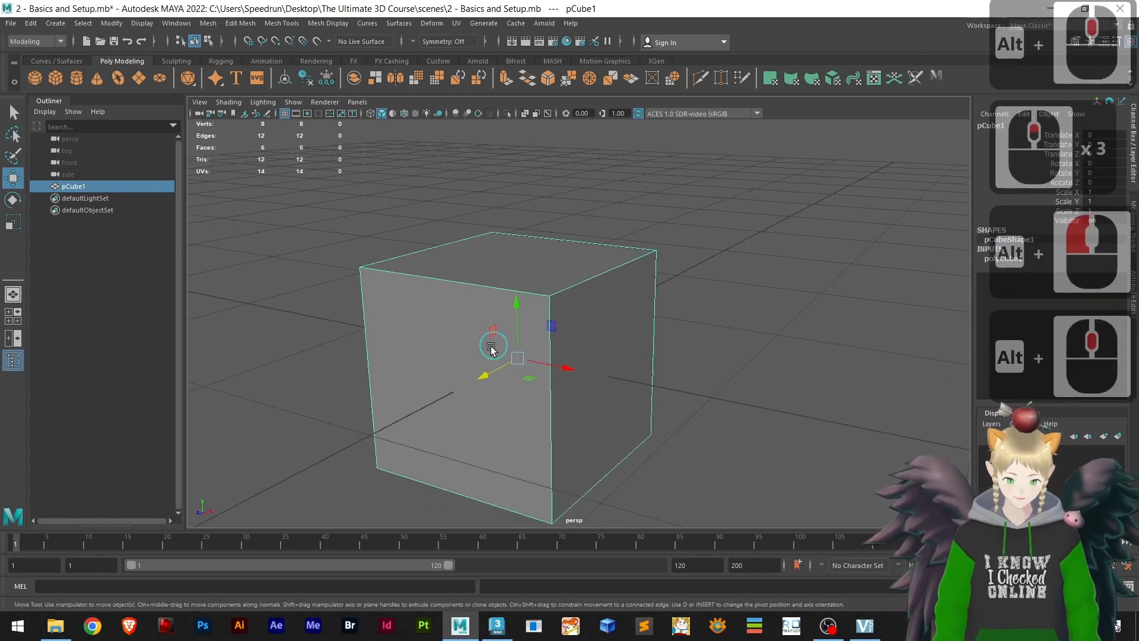
{"action": "left_click_drag", "start_coordinate": [618, 381], "coordinate": [617, 371], "text": "alt"}
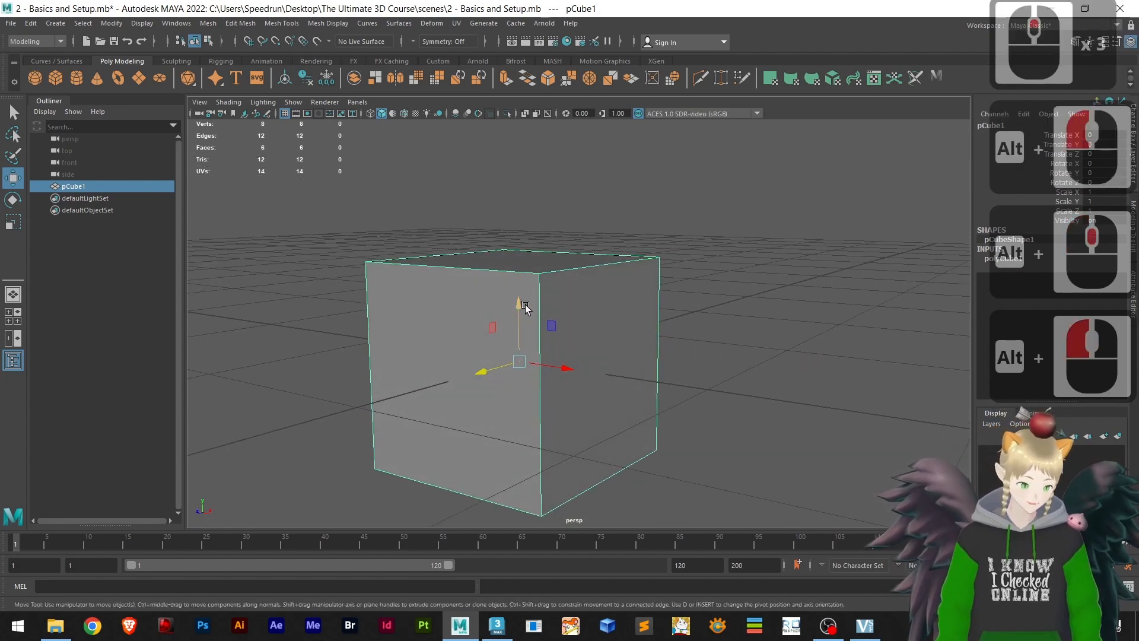
{"action": "left_click_drag", "start_coordinate": [564, 405], "coordinate": [544, 421], "text": "alt"}
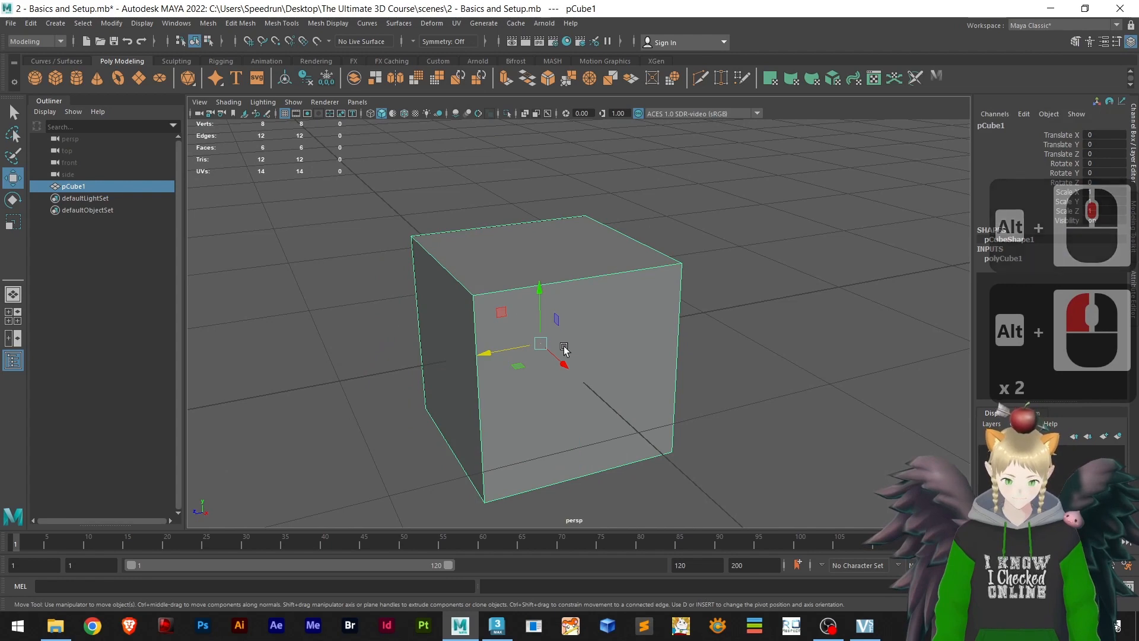
{"action": "left_click_drag", "start_coordinate": [564, 348], "coordinate": [601, 391], "text": "alt"}
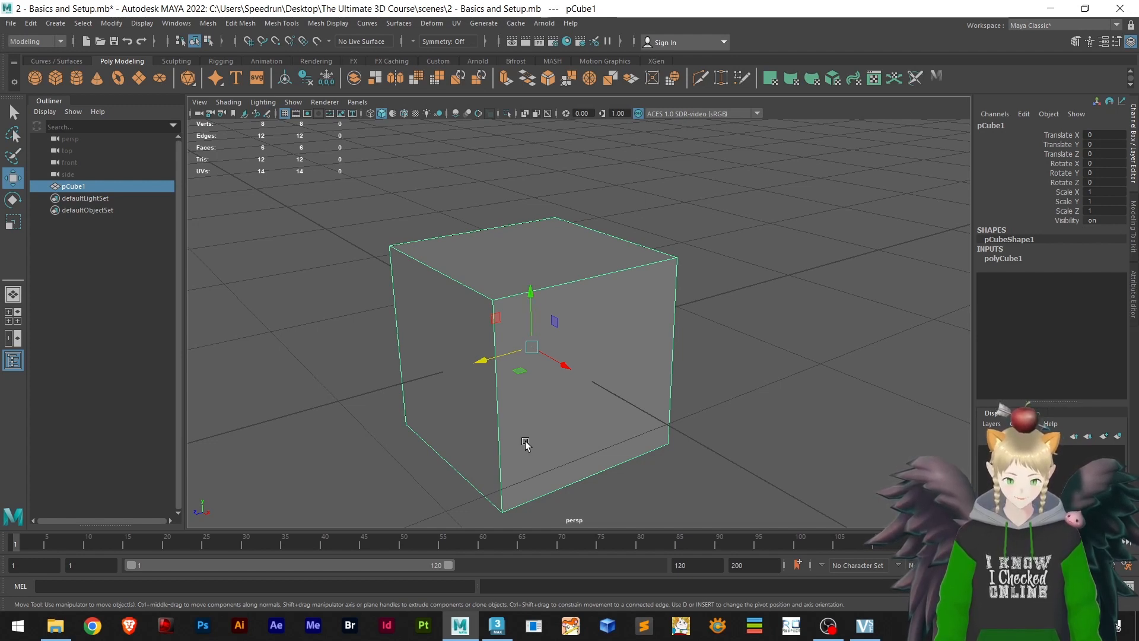
{"action": "scroll", "coordinate": [525, 442], "scroll_direction": "down", "scroll_amount": 2}
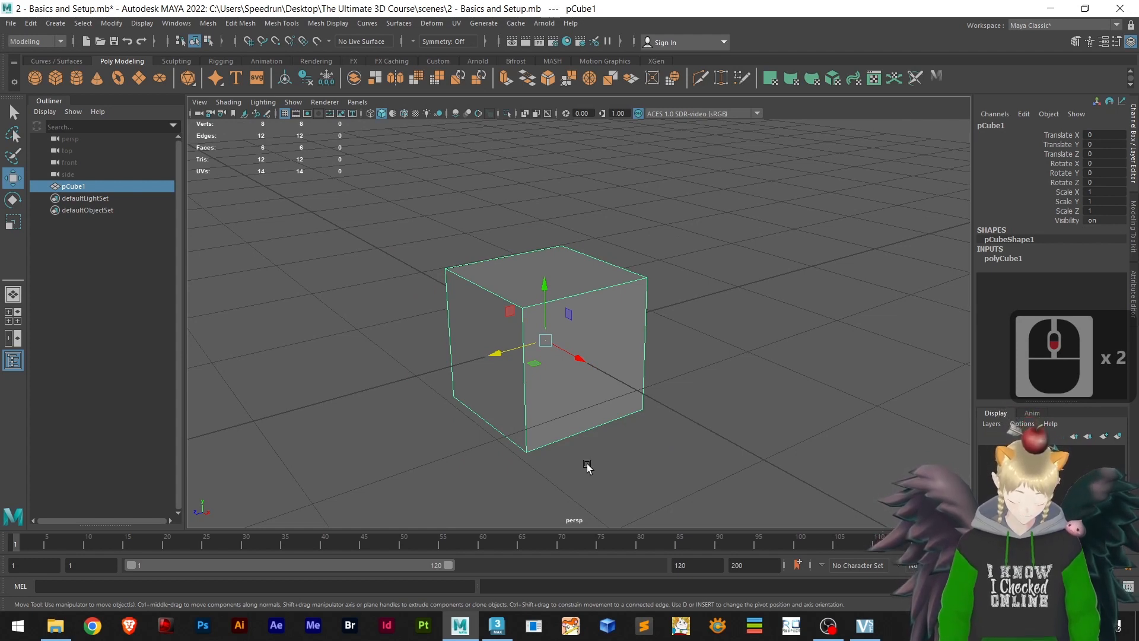
- Move only the cube's pivot point straight up along Y to above its top face
{"action": "key", "text": "d"}
{"action": "key", "text": "d"}
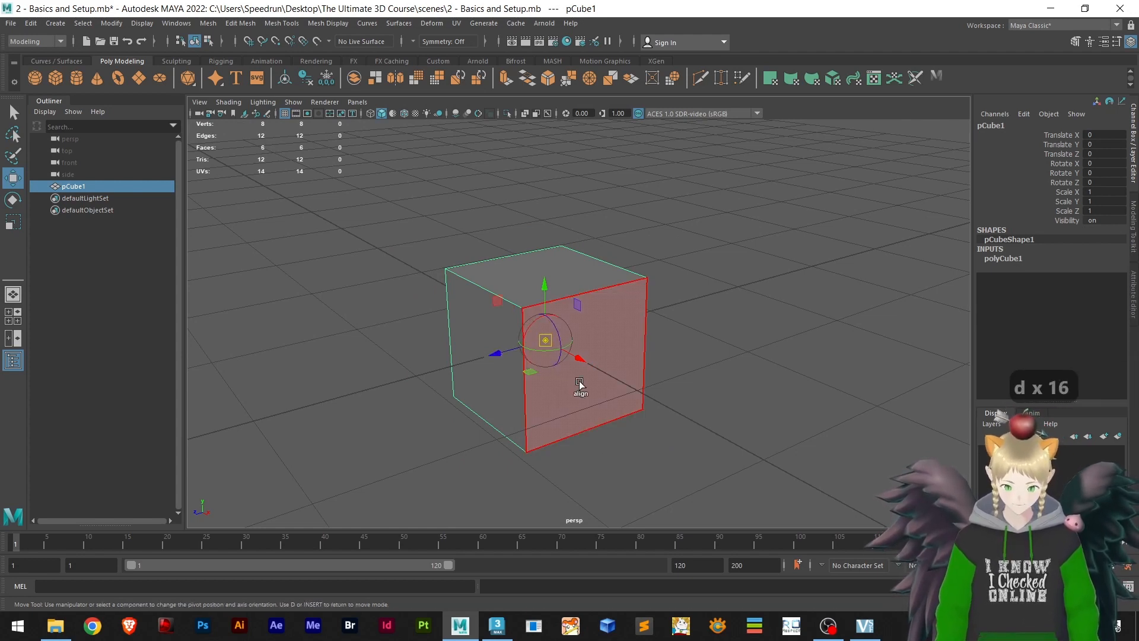
{"action": "key", "text": "d"}
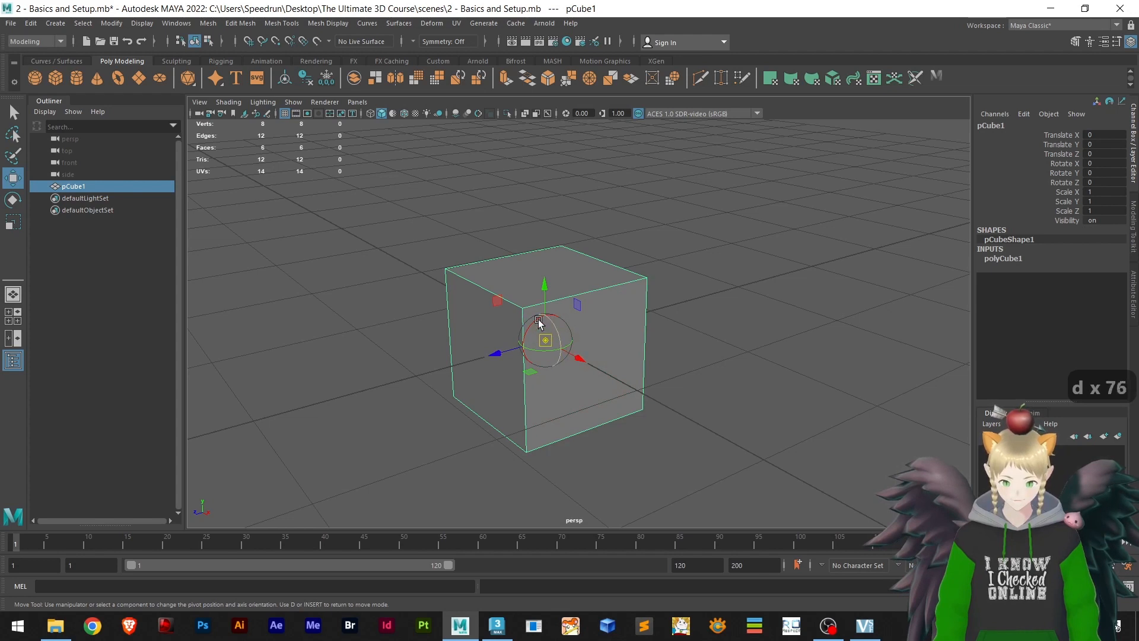
{"action": "left_click_drag", "start_coordinate": [545, 286], "coordinate": [567, 189]}
{"action": "key", "text": "d"}
{"action": "key", "text": "d"}
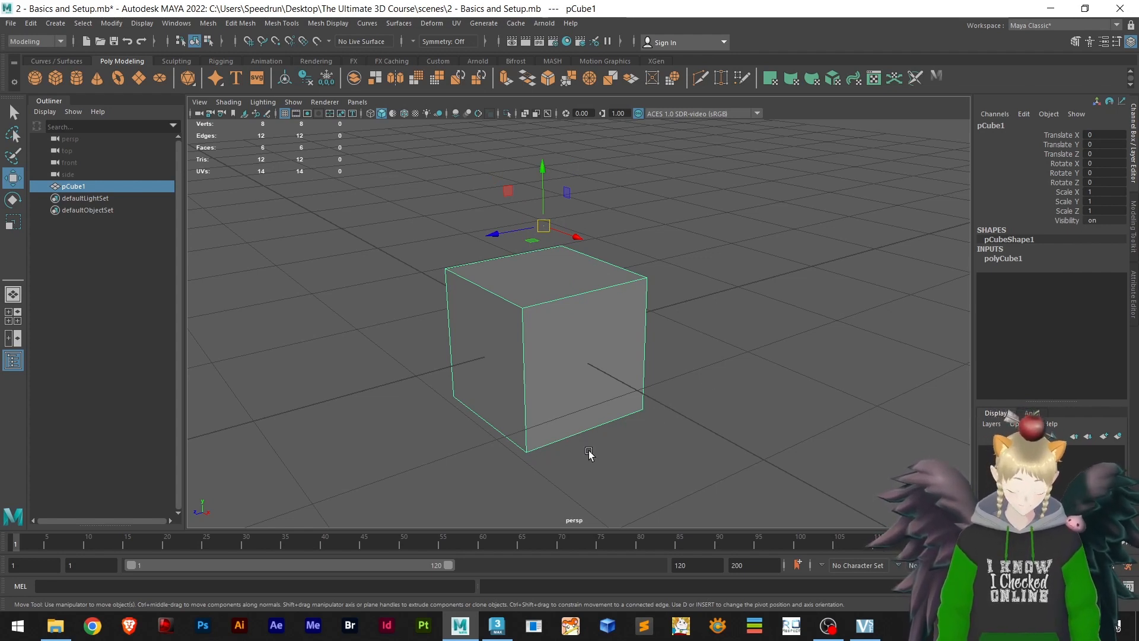
- Snap the cube's pivot point down along Y to the level of its bottom vertices
{"action": "key", "text": "d"}
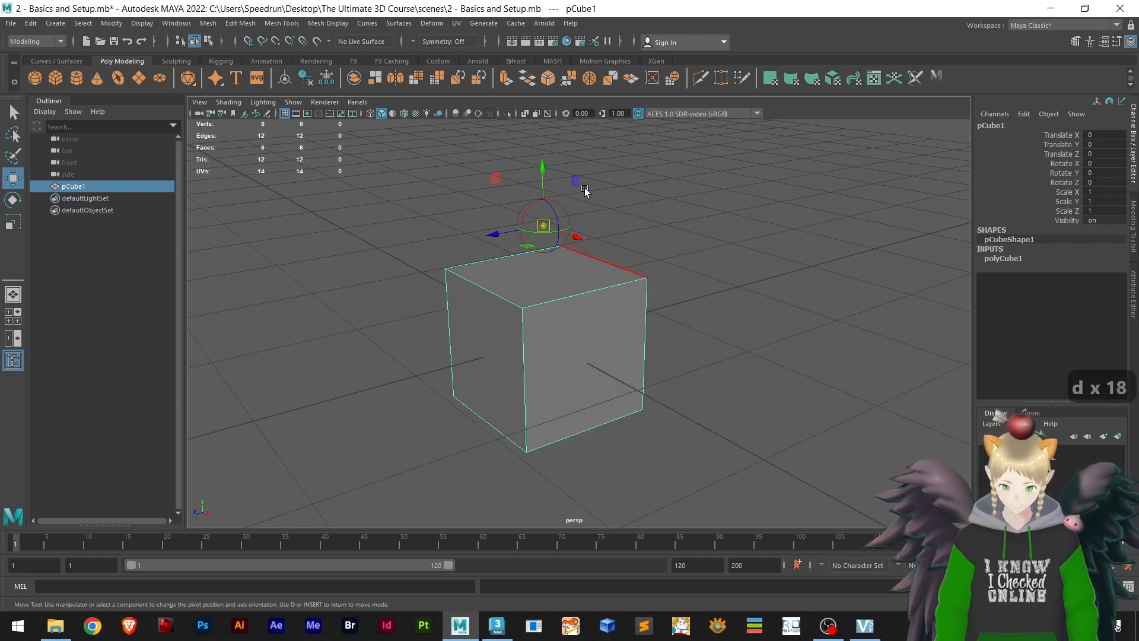
{"action": "key", "text": "v"}
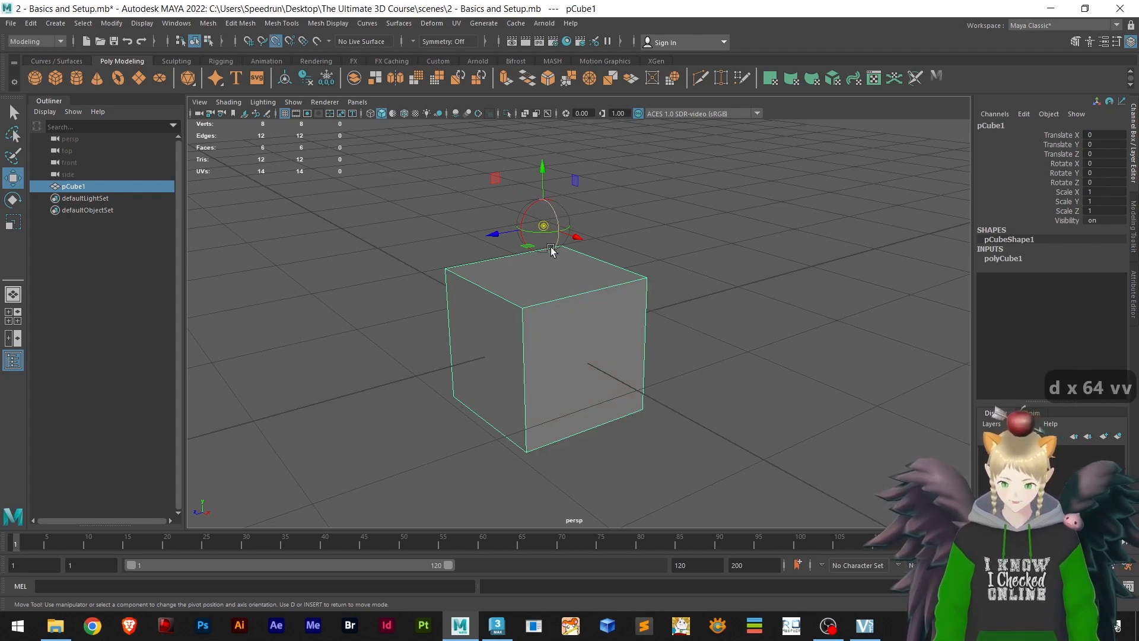
{"action": "left_click_drag", "start_coordinate": [542, 172], "coordinate": [570, 427]}
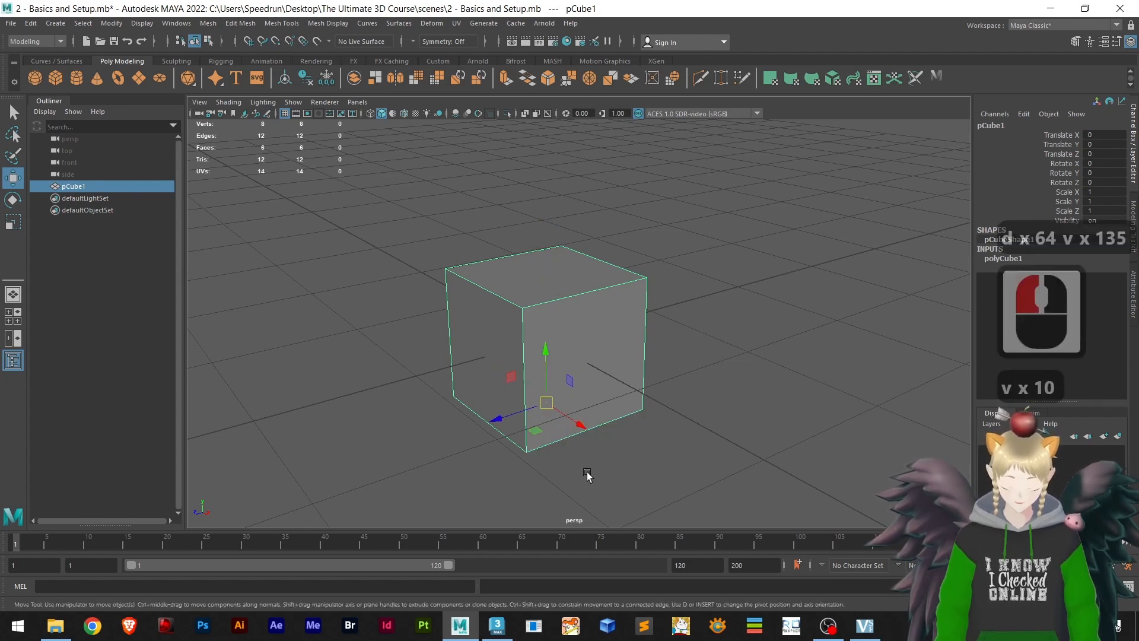
- Raise the cube along Y and set its Translate Y back to 0
{"action": "left_click_drag", "start_coordinate": [544, 345], "coordinate": [528, 279]}
{"action": "left_click", "coordinate": [1099, 144]}
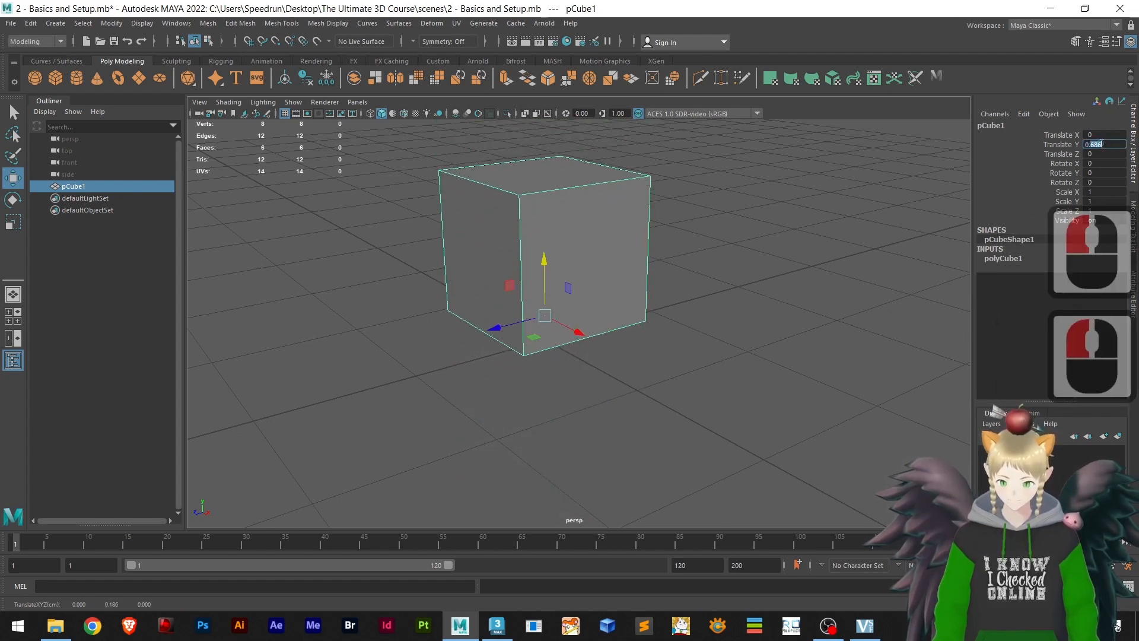
{"action": "double_click", "coordinate": [1099, 144]}
{"action": "type", "text": "0"}
{"action": "key", "text": "Return"}
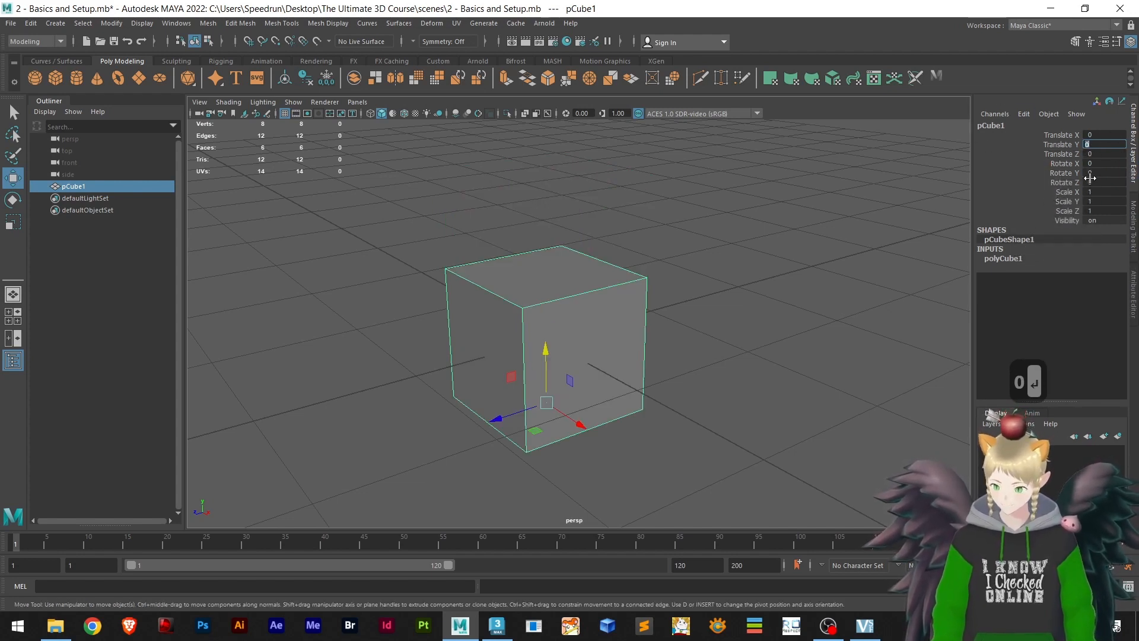
- Raise the cube to about 1.04 in Translate Y and grid-snap it down so its base sits on the ground grid
{"action": "left_click_drag", "start_coordinate": [612, 420], "coordinate": [566, 378], "text": "alt"}
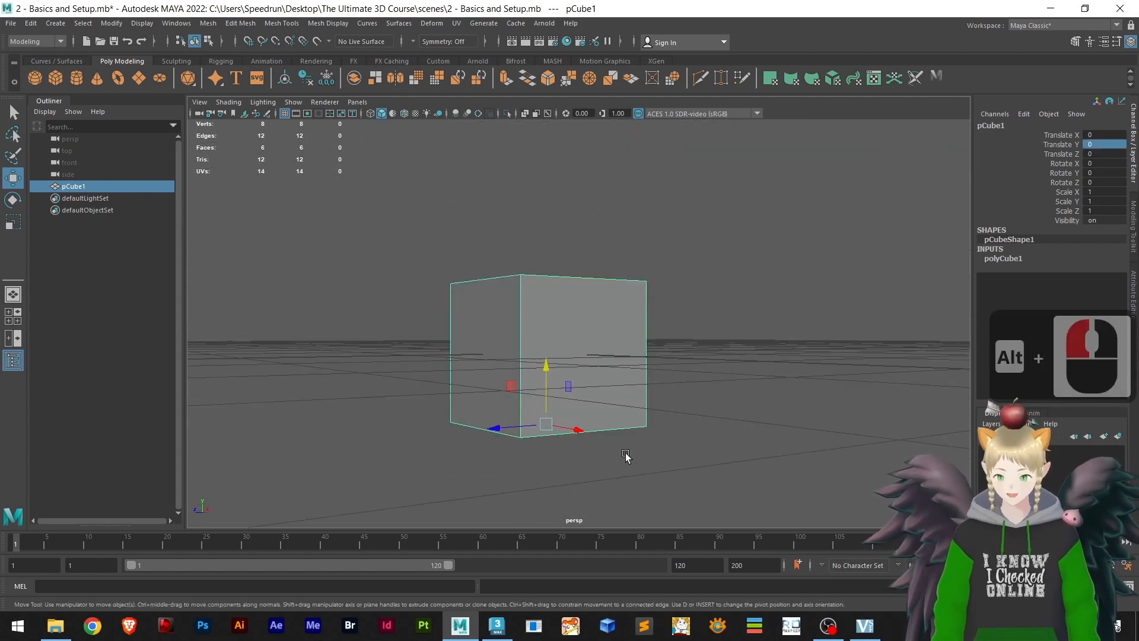
{"action": "left_click_drag", "start_coordinate": [625, 458], "coordinate": [635, 472], "text": "alt"}
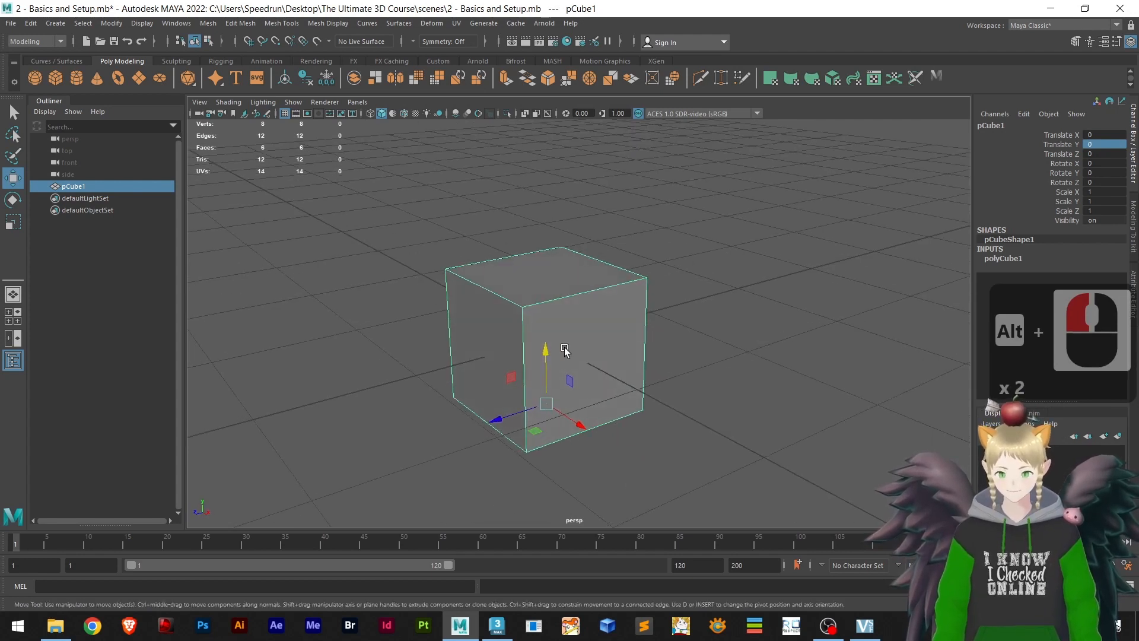
{"action": "left_click_drag", "start_coordinate": [549, 349], "coordinate": [557, 321]}
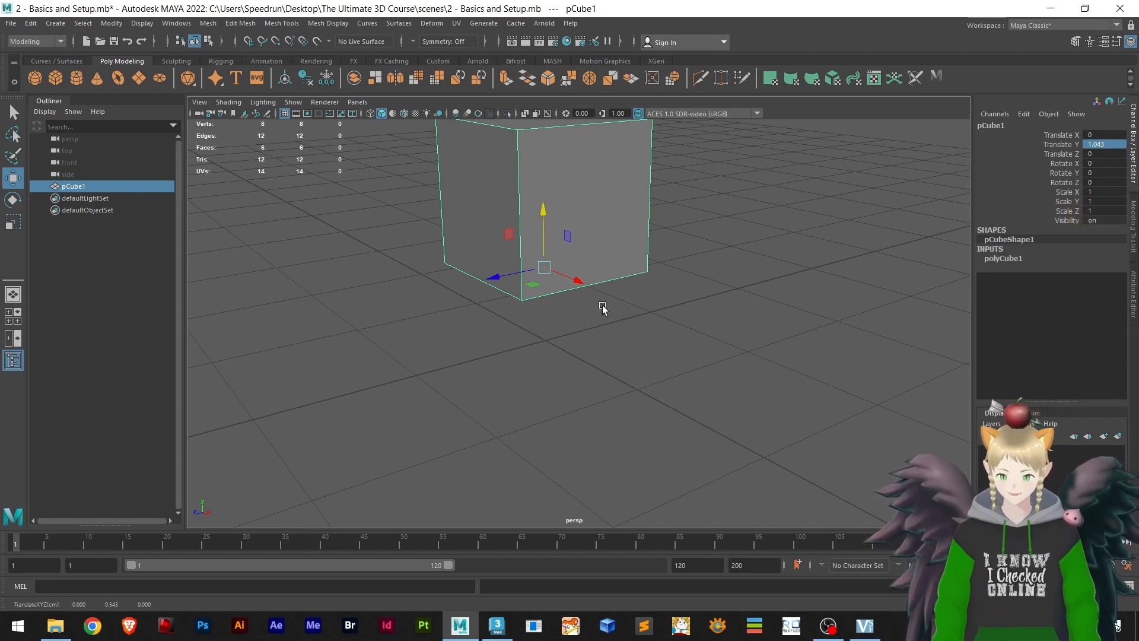
{"action": "key", "text": "x"}
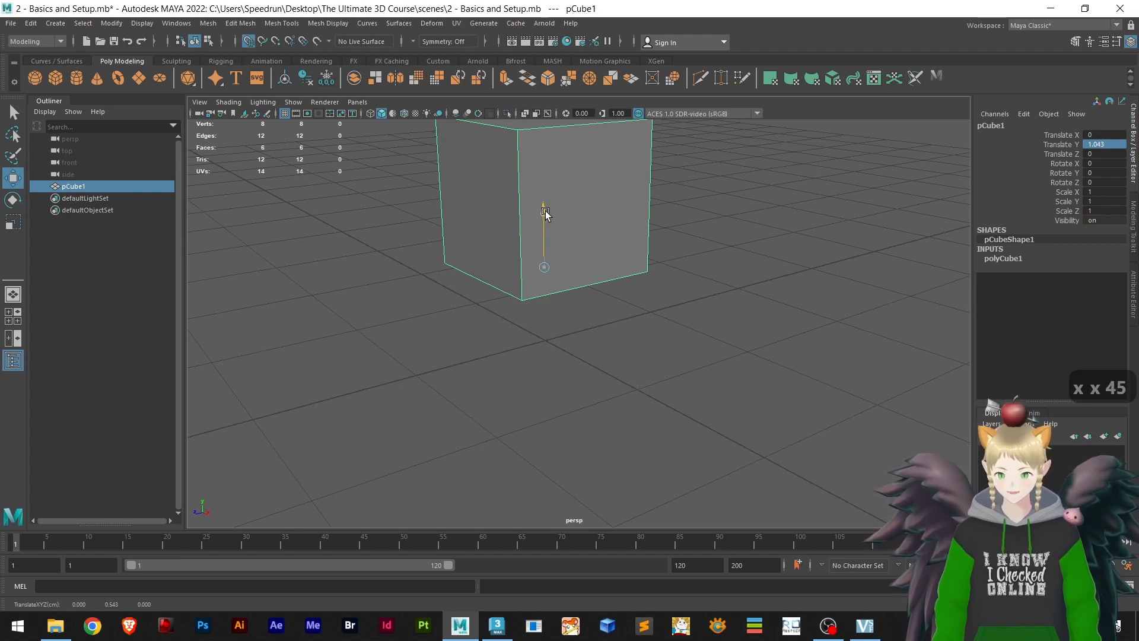
{"action": "left_click_drag", "start_coordinate": [541, 221], "coordinate": [554, 376]}
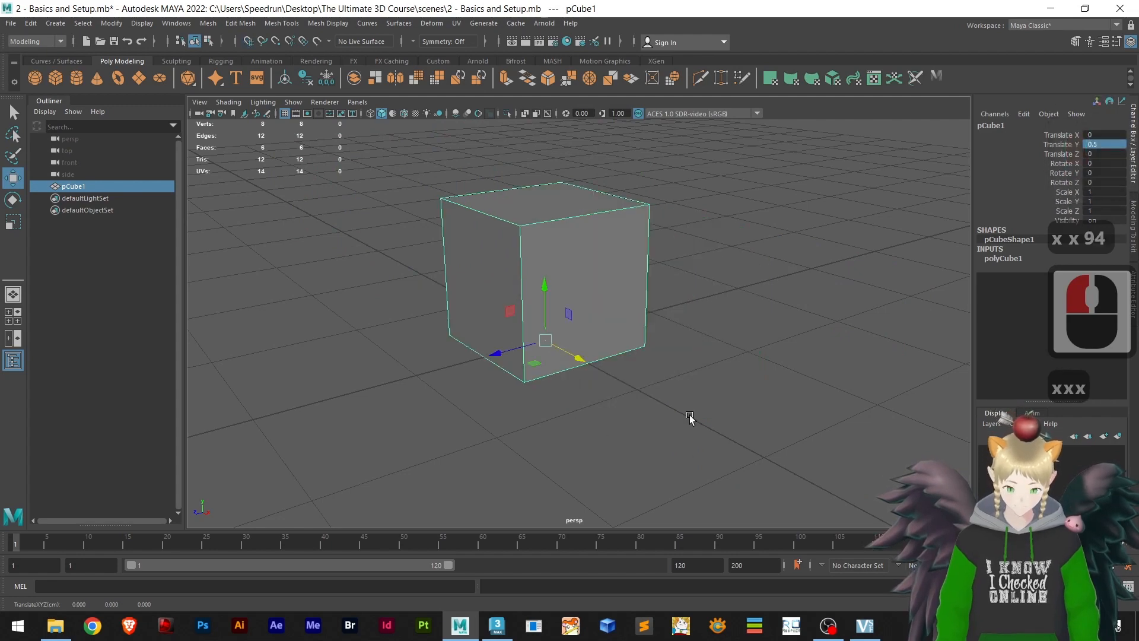
- Reset the cube's Translate Y to 0
{"action": "scroll", "coordinate": [689, 417], "scroll_direction": "down", "scroll_amount": 4}
{"action": "mouse_move", "coordinate": [661, 399]}
{"action": "left_mouse_down", "text": "alt"}
{"action": "mouse_move", "coordinate": [589, 437]}
{"action": "mouse_move", "coordinate": [545, 402]}
{"action": "mouse_move", "coordinate": [661, 412]}
{"action": "mouse_move", "coordinate": [666, 401]}
{"action": "left_mouse_up", "text": "alt"}
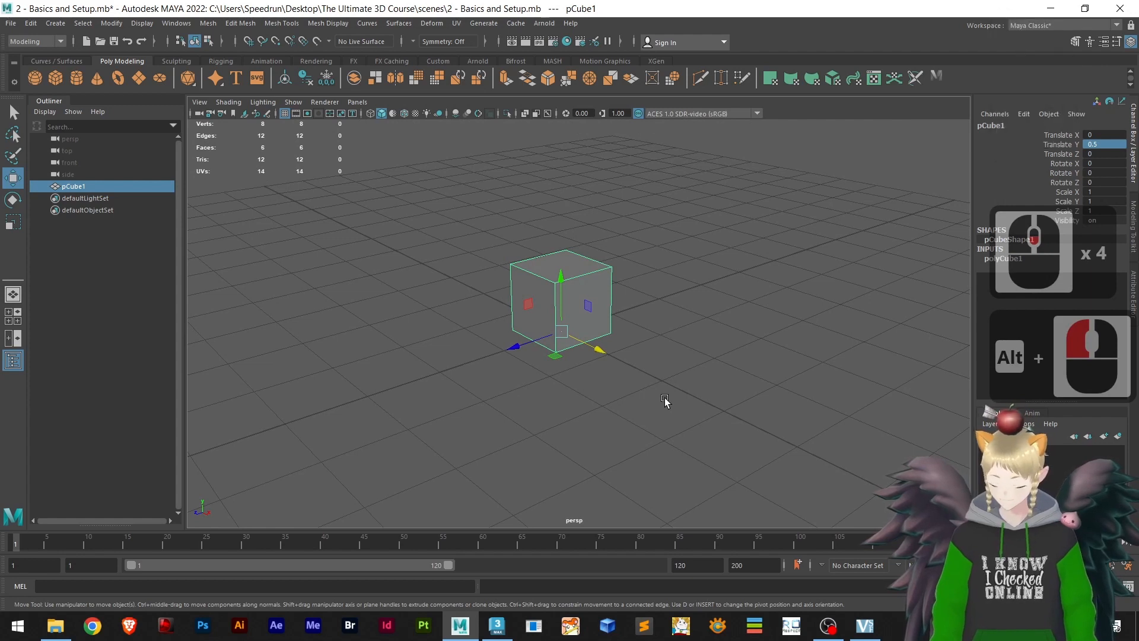
{"action": "scroll", "coordinate": [632, 376], "scroll_direction": "up", "scroll_amount": 4}
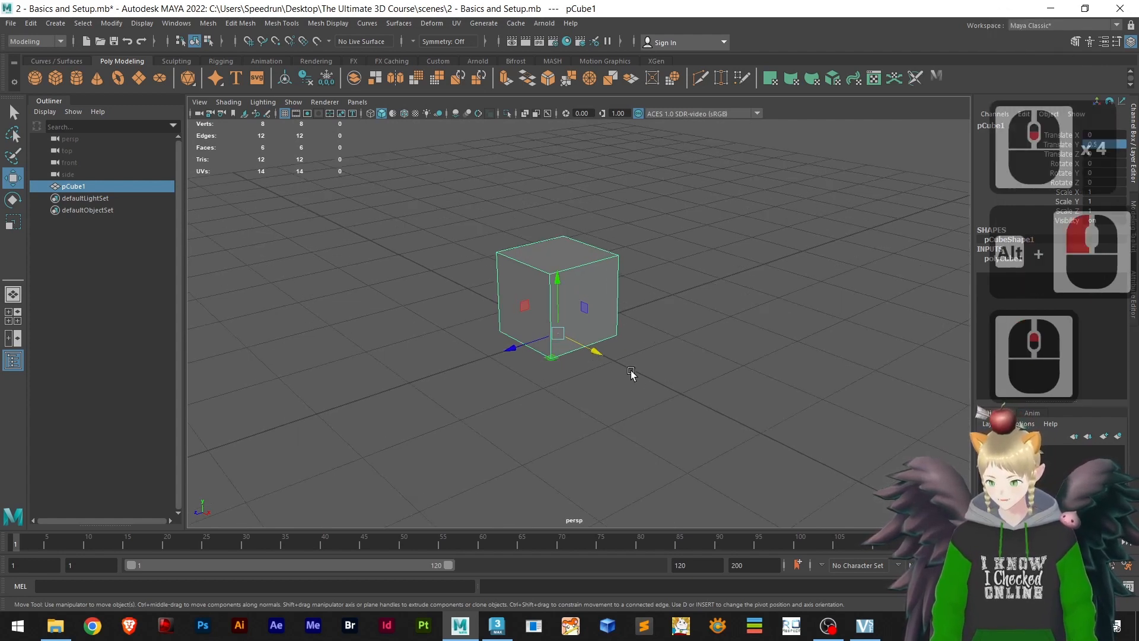
{"action": "double_click", "coordinate": [1100, 145]}
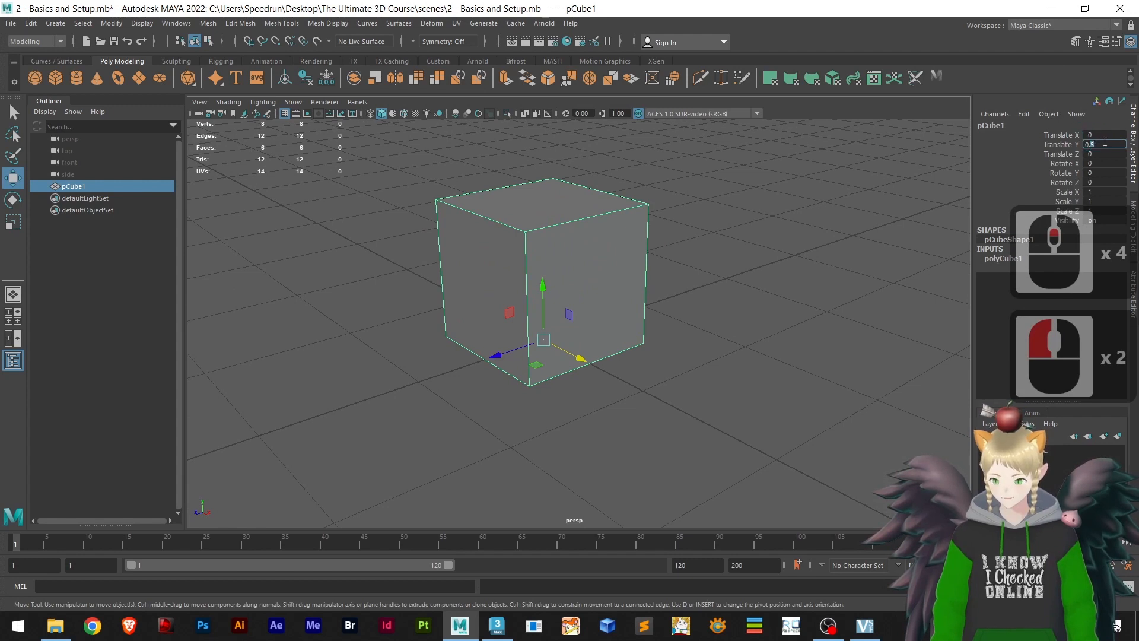
{"action": "type", "text": "0"}
{"action": "key", "text": "Return"}
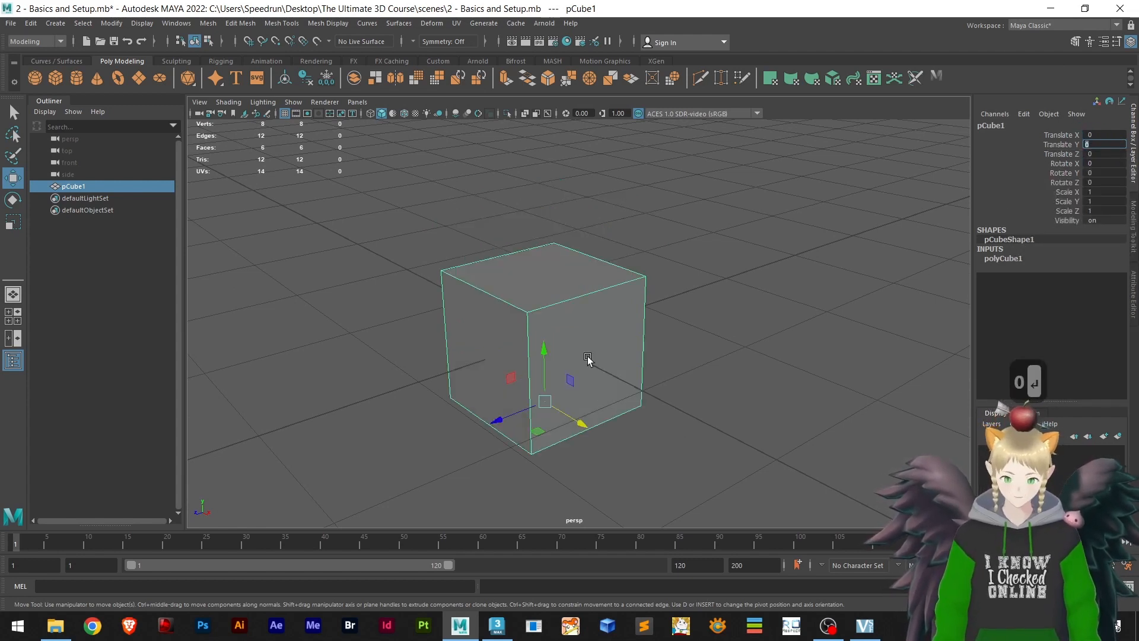
- Snap the cube up along Y to the grid at Translate Y 0.5 and freeze its transformations
{"action": "left_click_drag", "start_coordinate": [546, 354], "coordinate": [541, 285]}
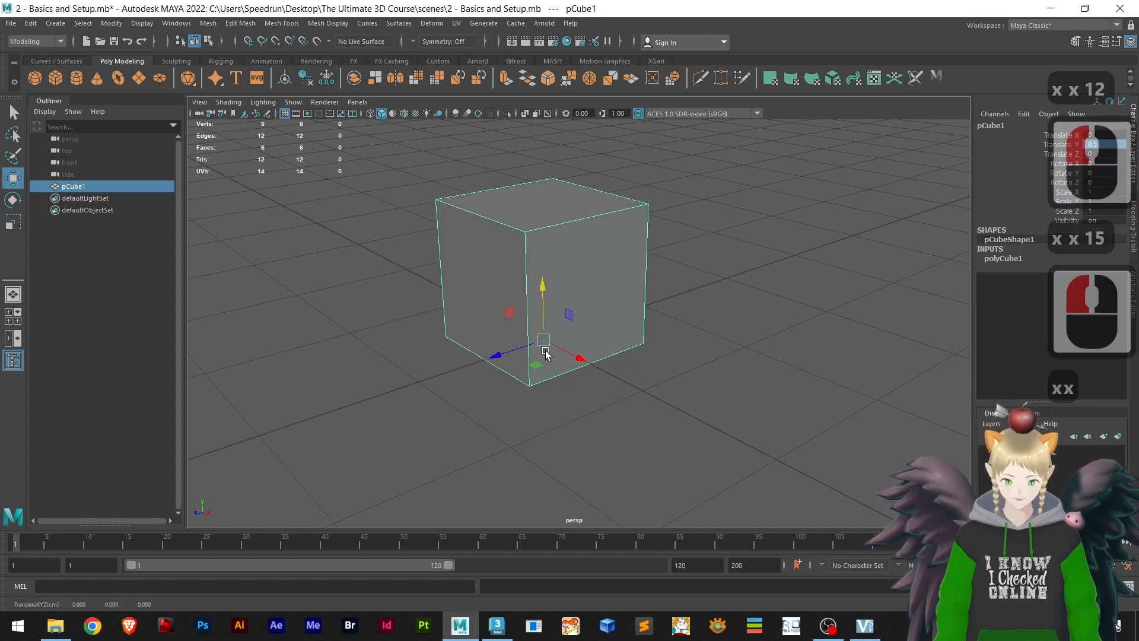
{"action": "mouse_move", "coordinate": [572, 399]}
{"action": "left_mouse_down", "text": "alt"}
{"action": "mouse_move", "coordinate": [506, 347]}
{"action": "mouse_move", "coordinate": [569, 389]}
{"action": "mouse_move", "coordinate": [558, 413]}
{"action": "left_mouse_up", "text": "alt"}
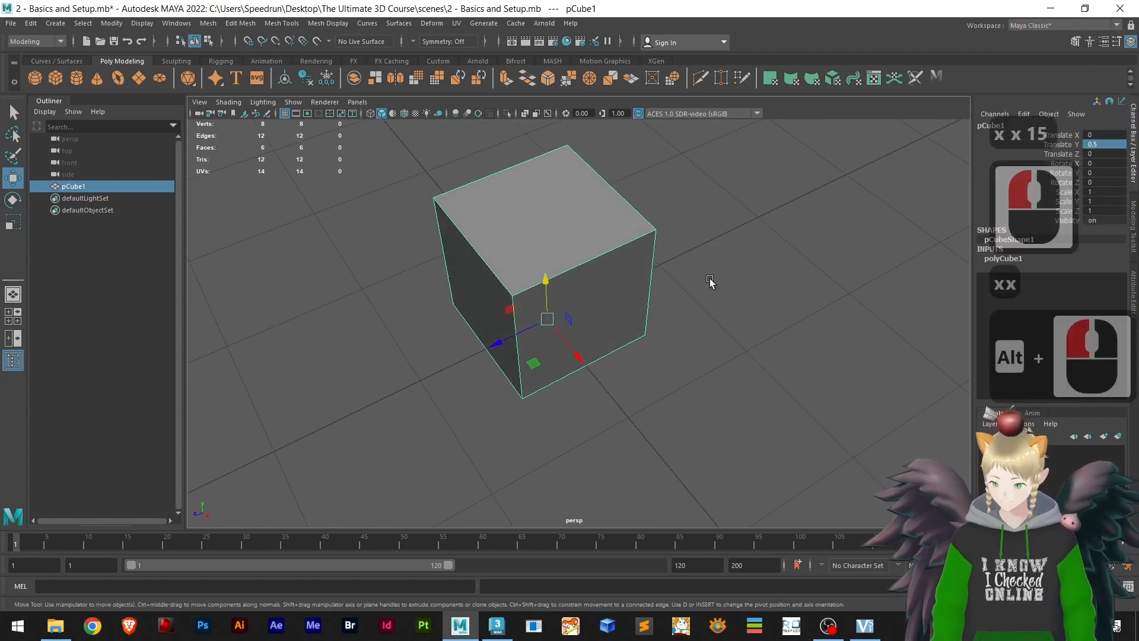
{"action": "scroll", "coordinate": [662, 309], "scroll_direction": "down", "scroll_amount": 2}
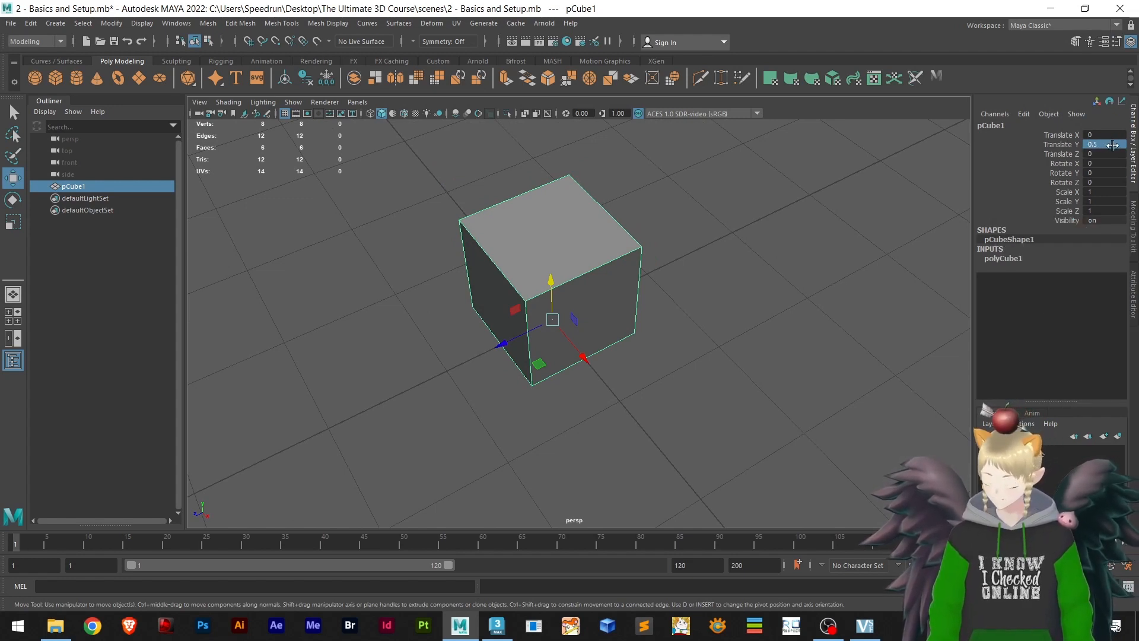
{"action": "left_click", "coordinate": [327, 83]}
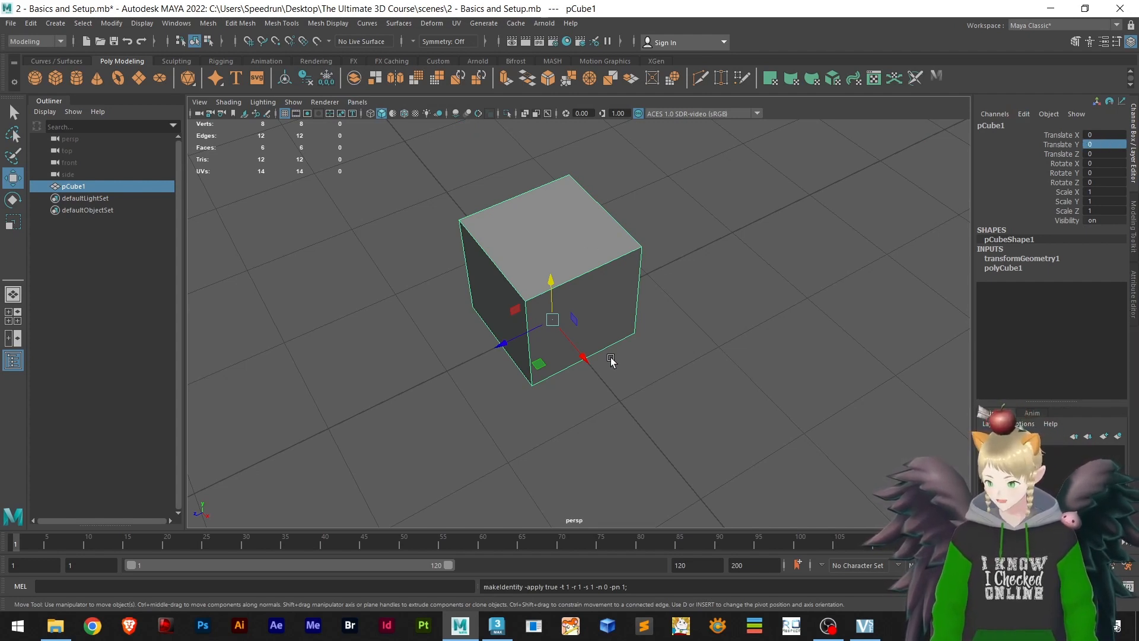
- Try rotating the cube around its bottom pivot by -115° in Y and by 70° in X, undoing each rotation
{"action": "scroll", "coordinate": [635, 368], "scroll_direction": "down", "scroll_amount": 3}
{"action": "left_click_drag", "start_coordinate": [653, 382], "coordinate": [625, 350], "text": "alt"}
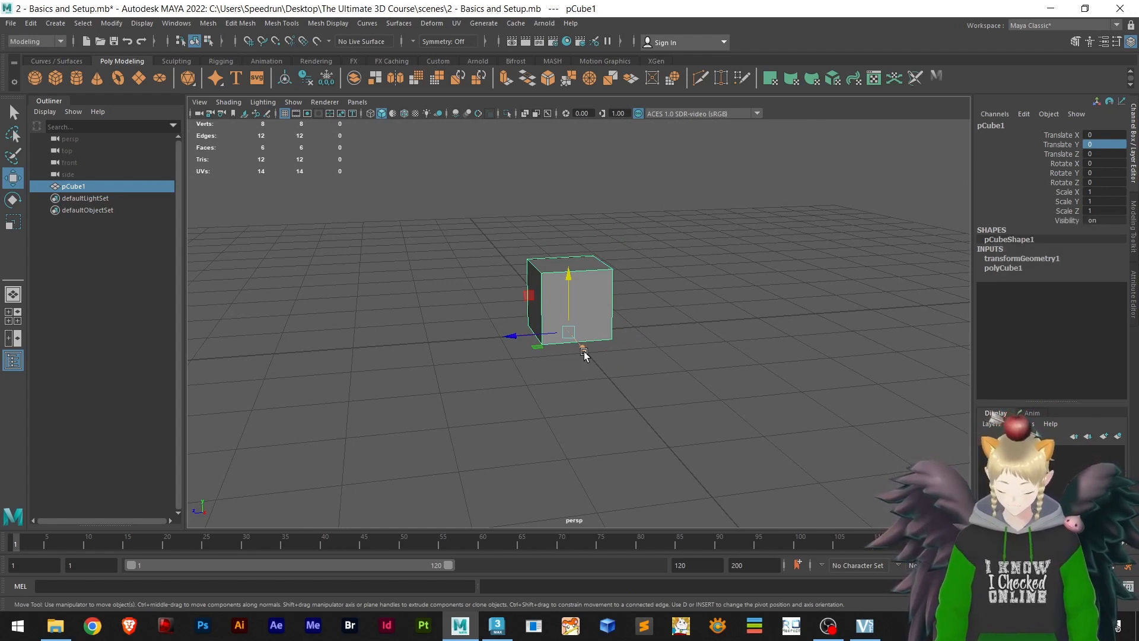
{"action": "scroll", "coordinate": [585, 354], "scroll_direction": "up", "scroll_amount": 4}
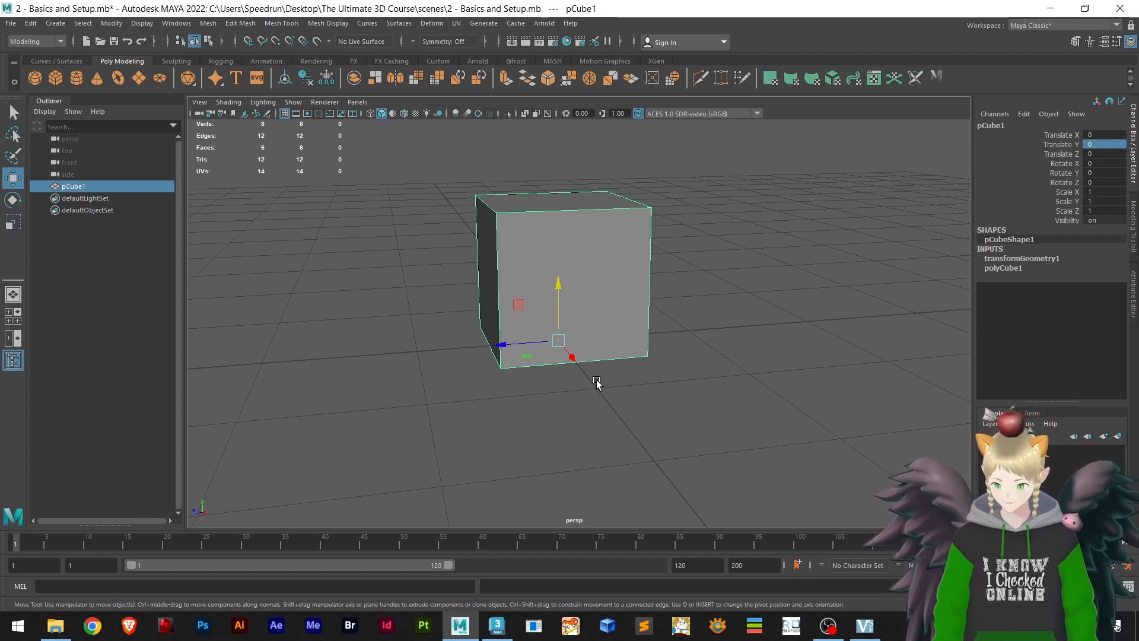
{"action": "key", "text": "e"}
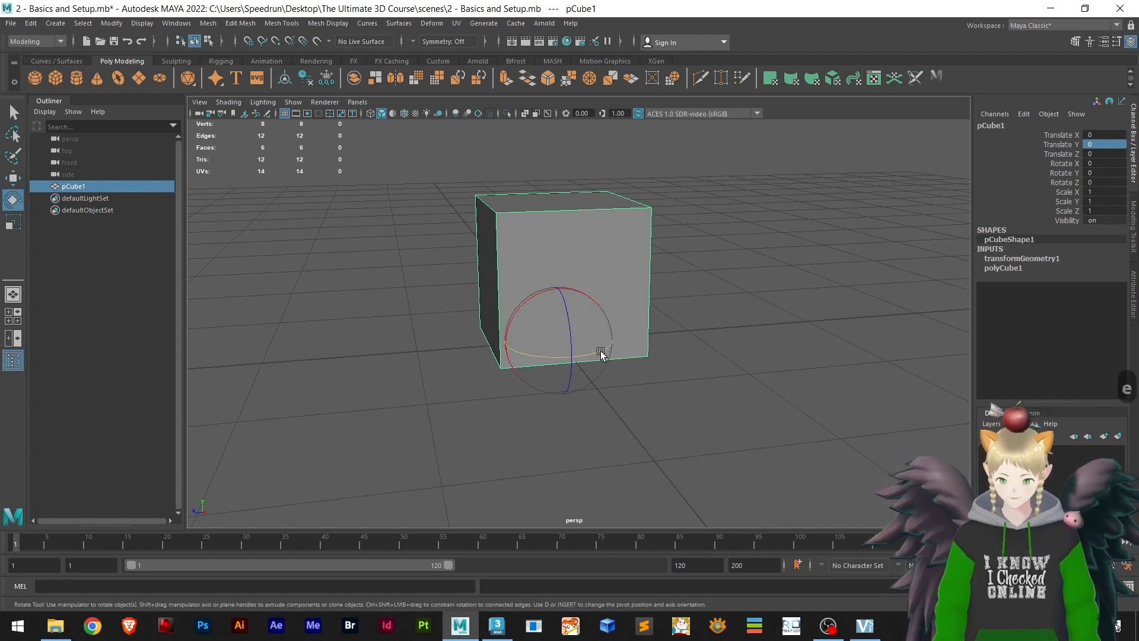
{"action": "left_click_drag", "start_coordinate": [601, 353], "coordinate": [483, 369]}
{"action": "key", "text": "ctrl+z"}
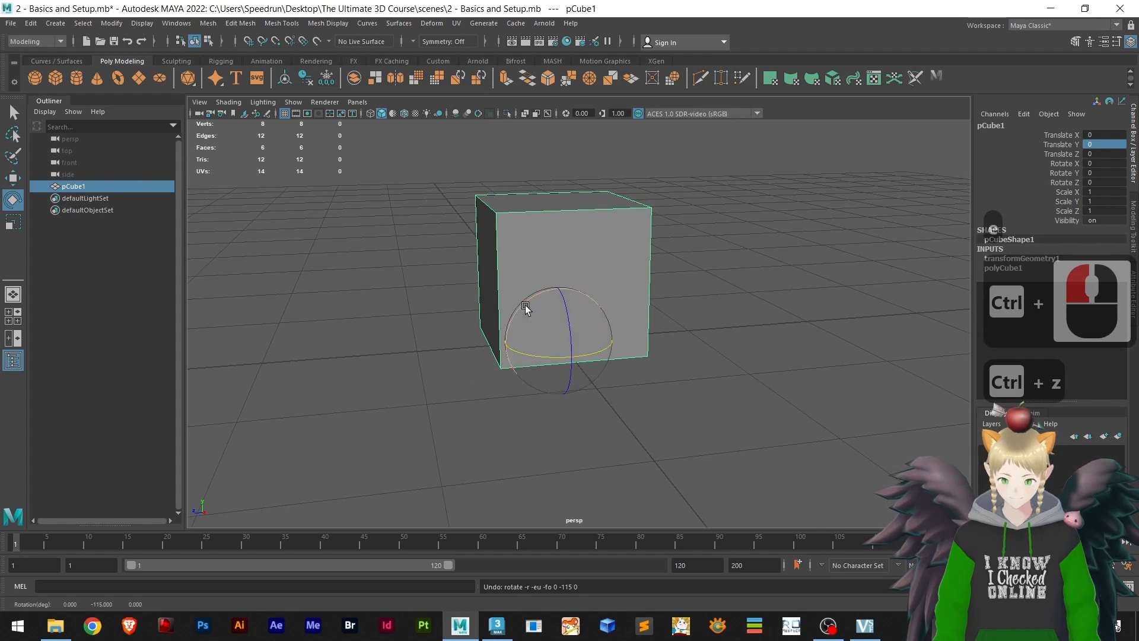
{"action": "left_click_drag", "start_coordinate": [525, 305], "coordinate": [473, 336]}
{"action": "key", "text": "ctrl+z"}
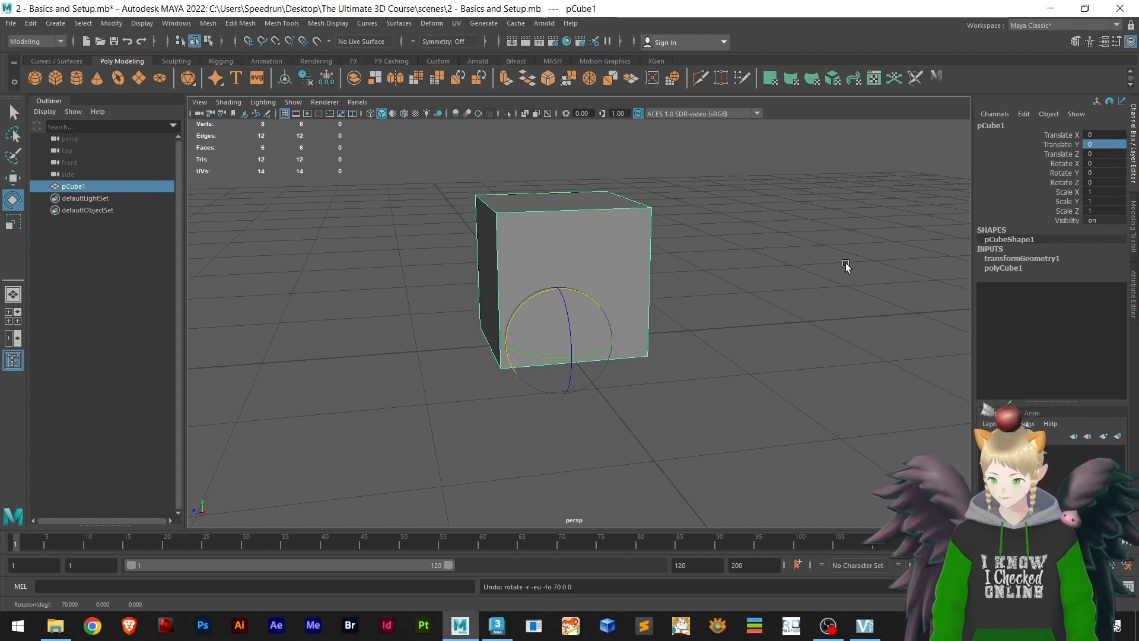
- Switch back to the Move tool and center the cube's pivot
{"action": "key", "text": "w"}
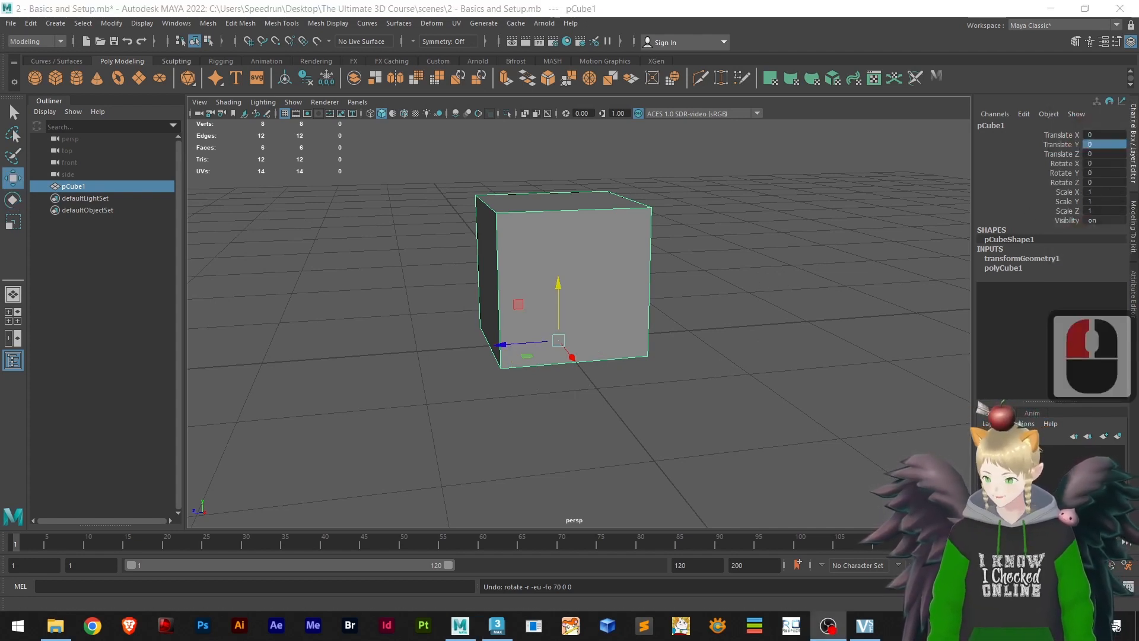
{"action": "left_click", "coordinate": [112, 24]}
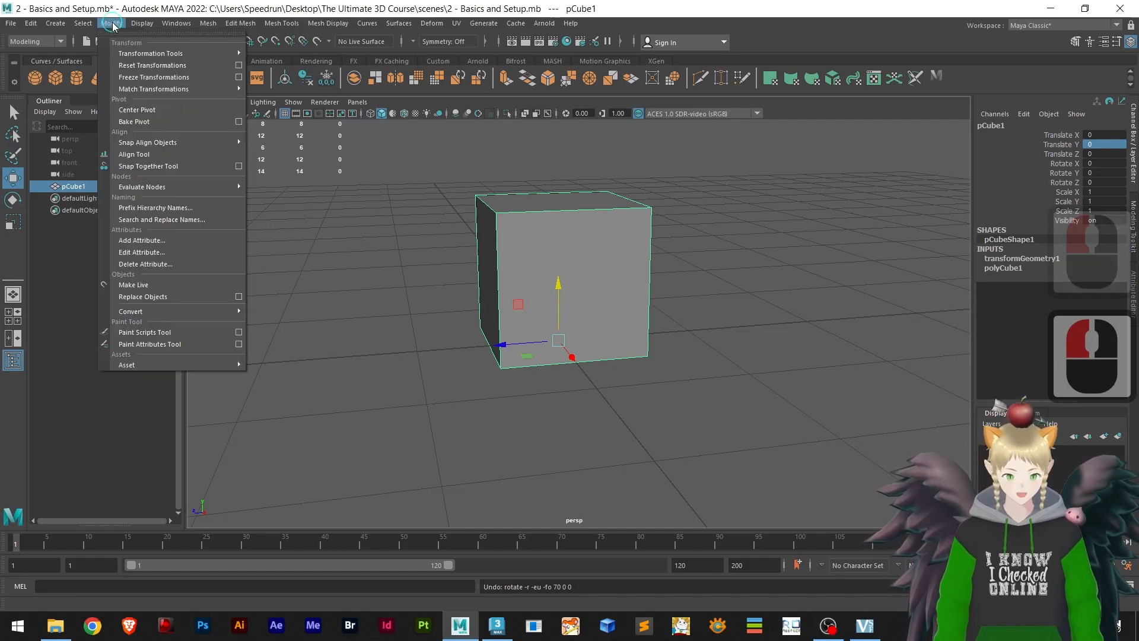
{"action": "left_click", "coordinate": [135, 109]}
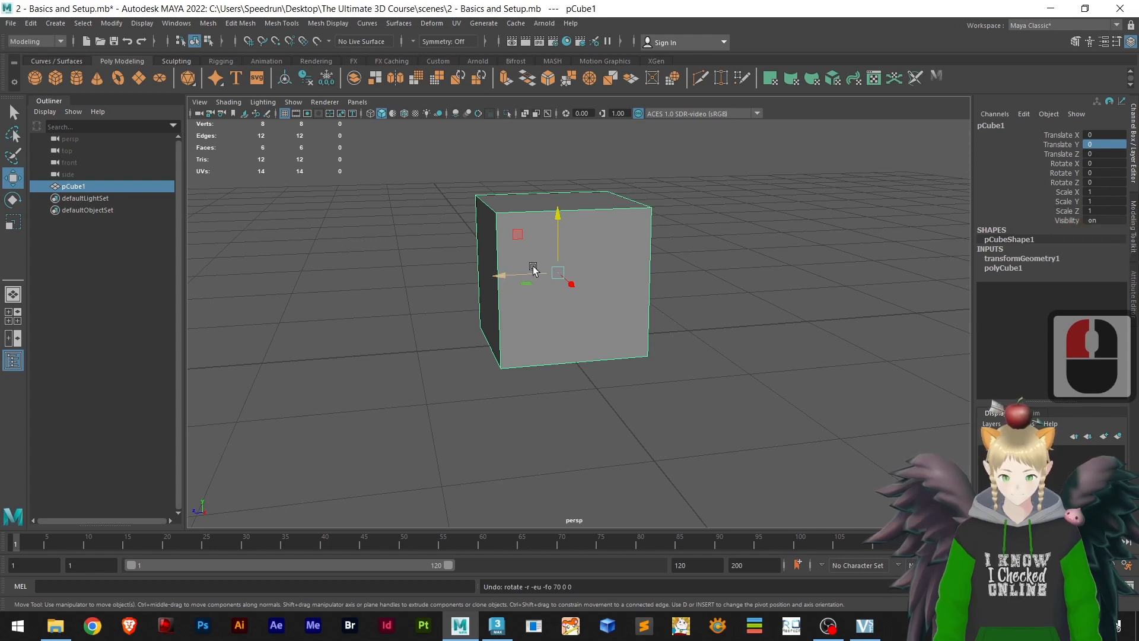
{"action": "left_click_drag", "start_coordinate": [541, 261], "coordinate": [496, 262], "text": "alt"}
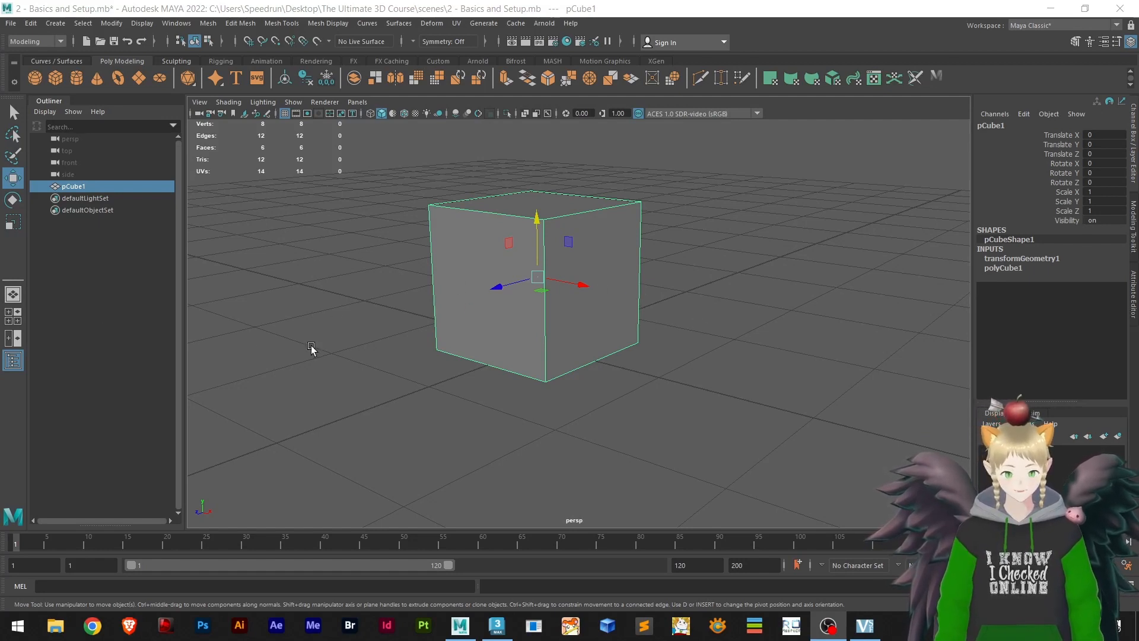
- Delete the cube from the scene
{"action": "left_click", "coordinate": [682, 299]}
{"action": "left_click", "coordinate": [593, 282]}
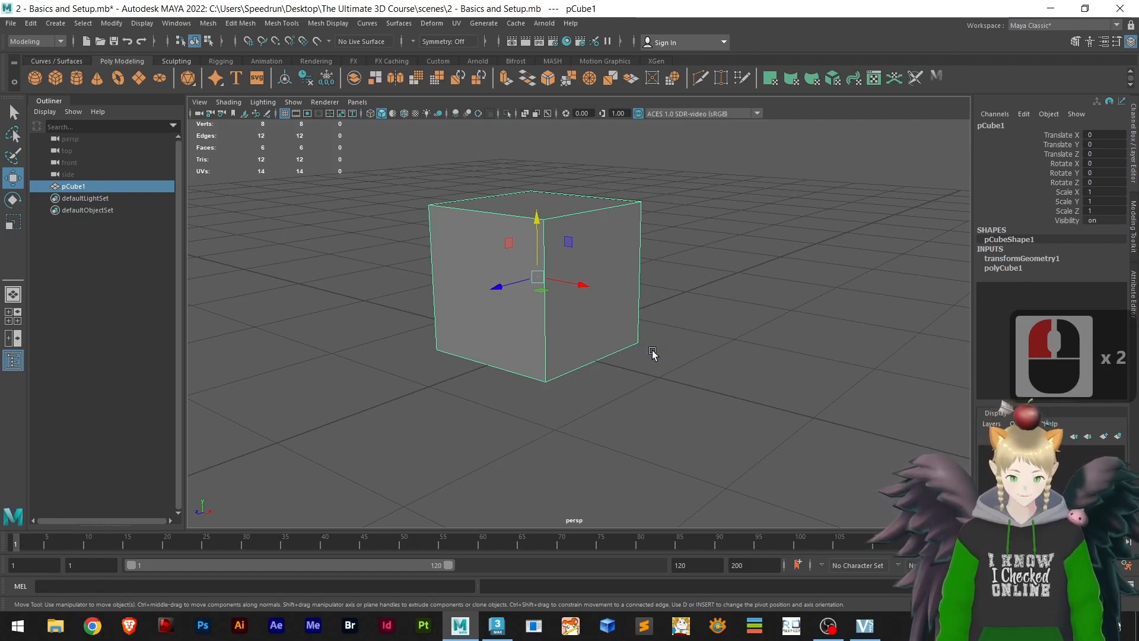
{"action": "key", "text": "Delete"}
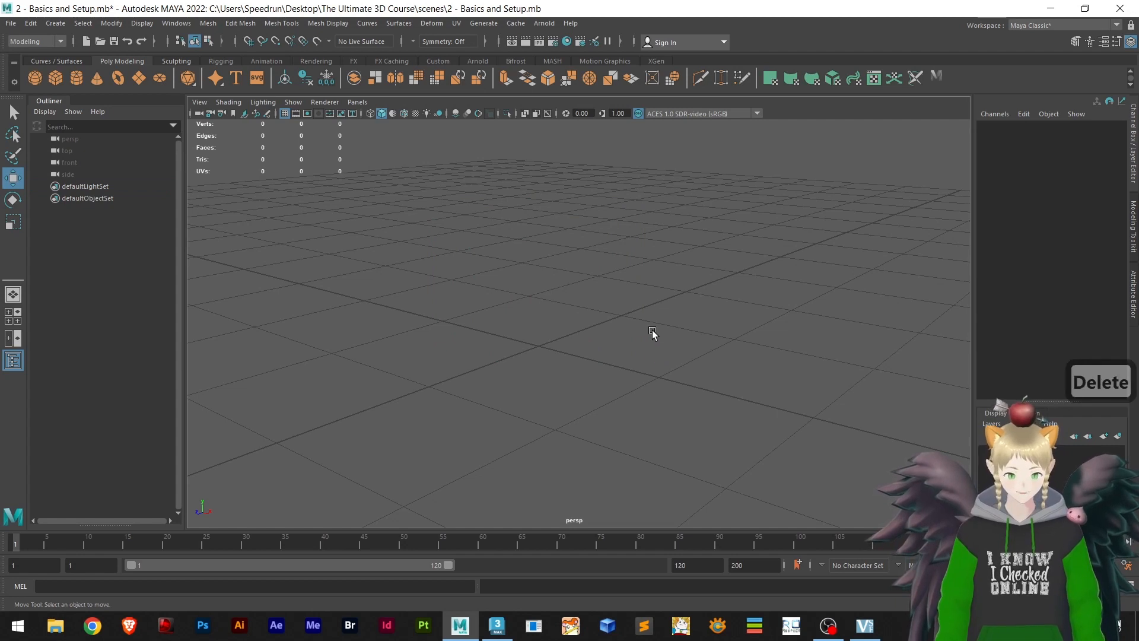
- Create three polygon cubes, moving the first to about -1.43 and the second to about 3.19 in X, leaving the third at the origin
{"action": "scroll", "coordinate": [609, 346], "scroll_direction": "up", "scroll_amount": 2}
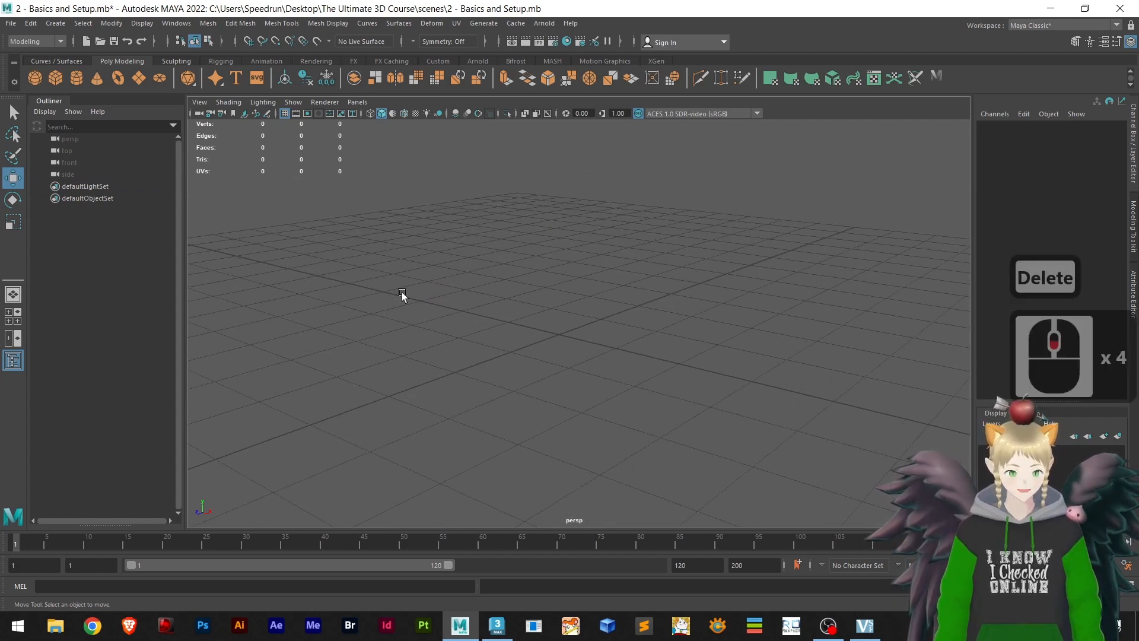
{"action": "left_click", "coordinate": [55, 78]}
{"action": "left_click_drag", "start_coordinate": [603, 355], "coordinate": [532, 326]}
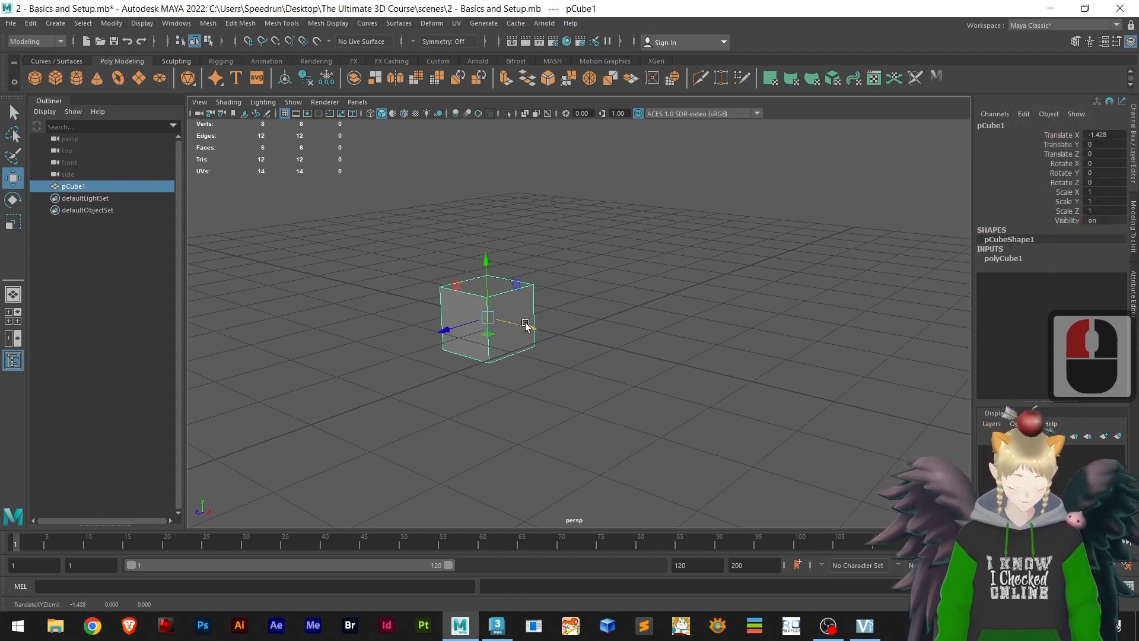
{"action": "key", "text": "g"}
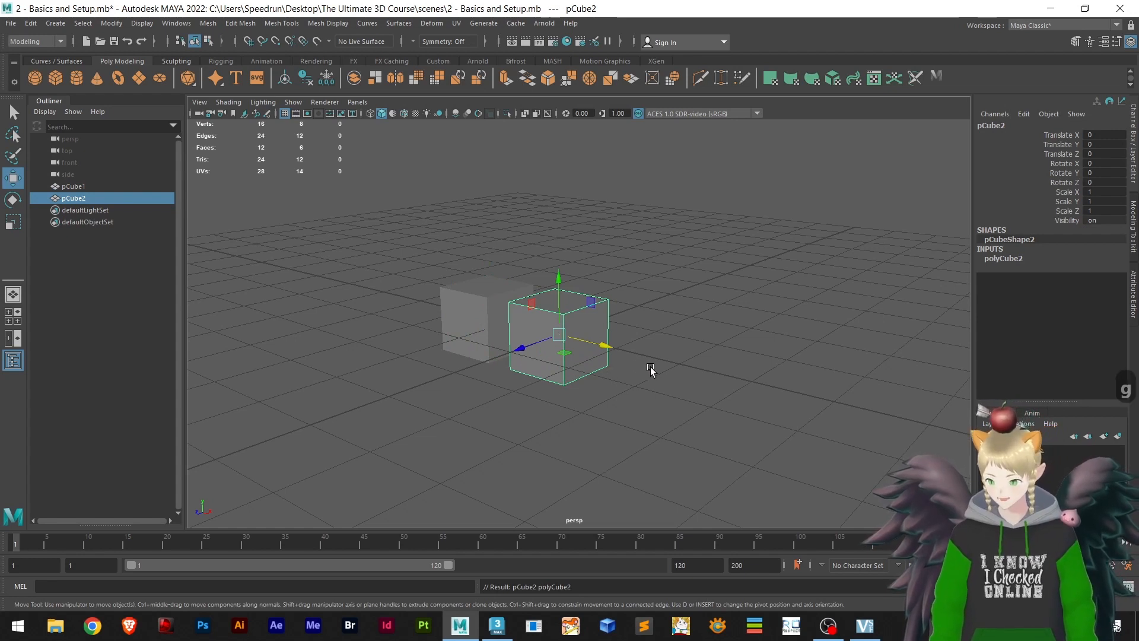
{"action": "left_click_drag", "start_coordinate": [603, 348], "coordinate": [828, 423]}
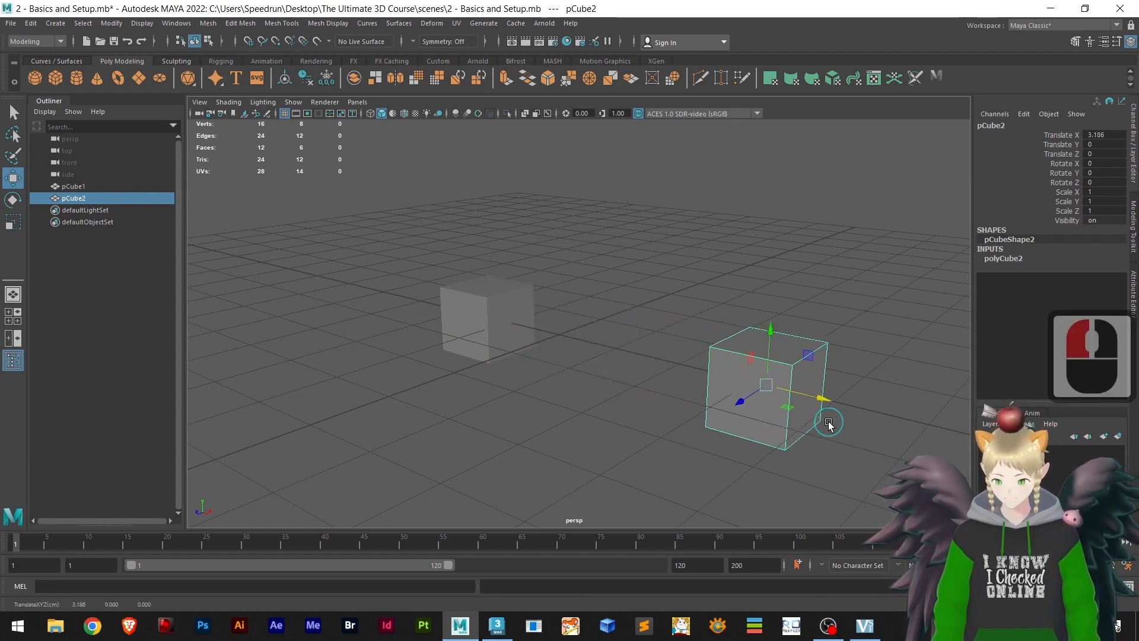
{"action": "key", "text": "g"}
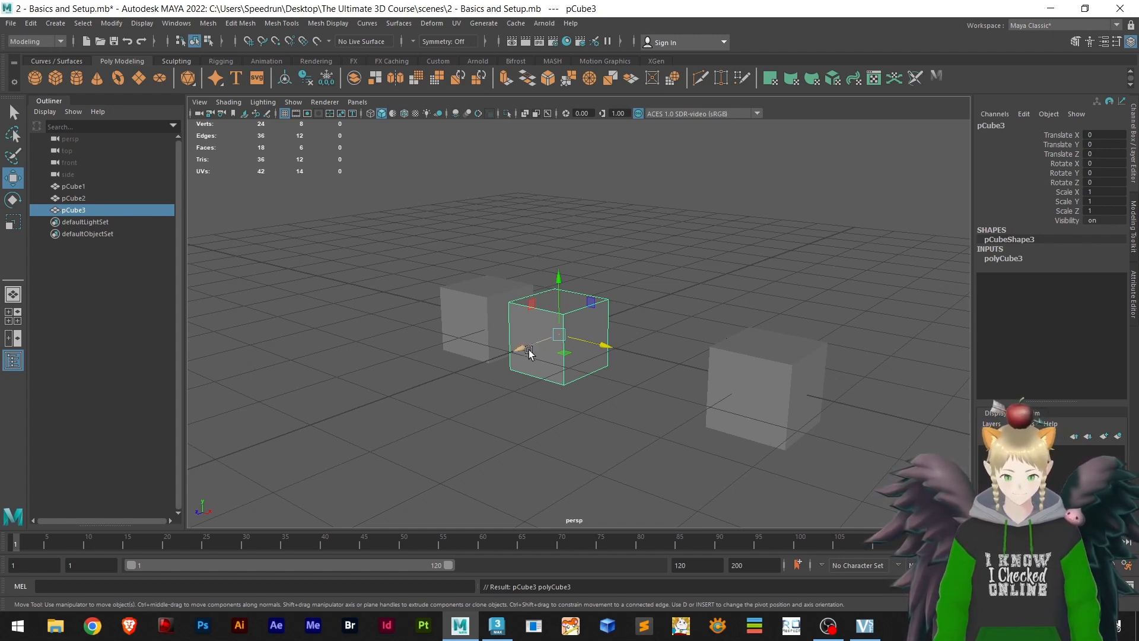
{"action": "left_click", "coordinate": [571, 409]}
- Switch the cube at the origin to edge selection and select the top edge of its right-hand face
{"action": "scroll", "coordinate": [550, 360], "scroll_direction": "up", "scroll_amount": 2}
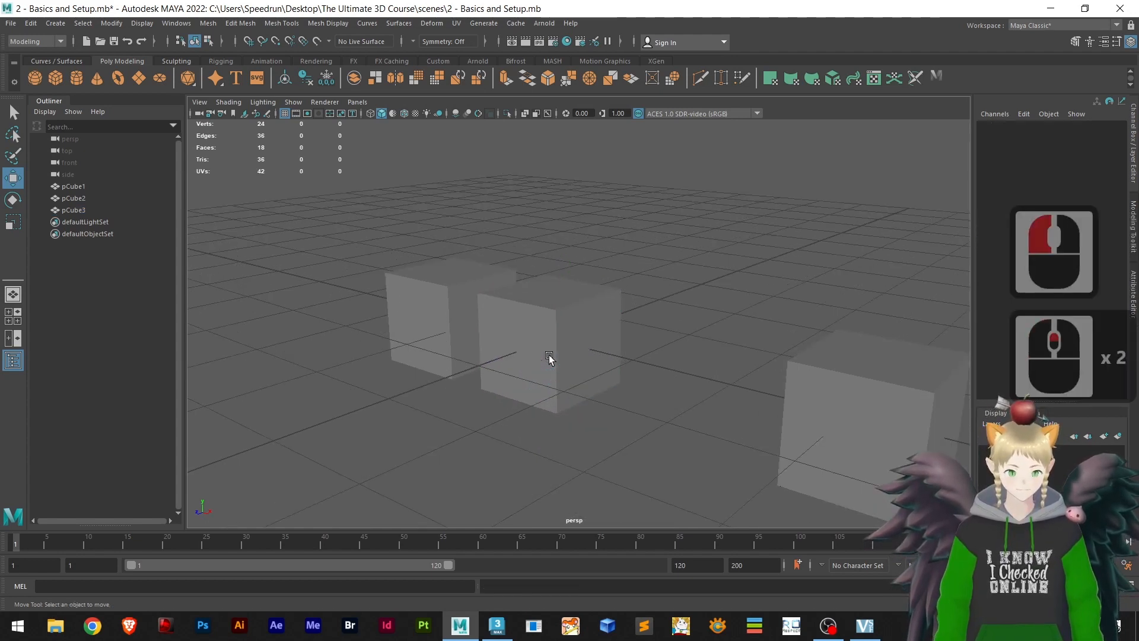
{"action": "left_click", "coordinate": [549, 343]}
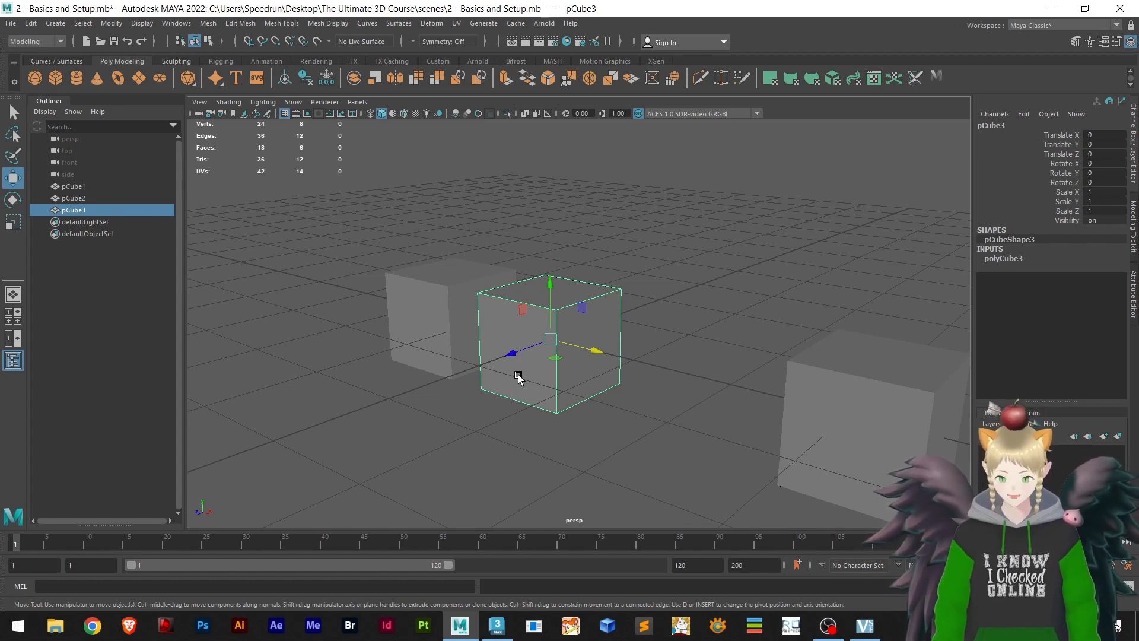
{"action": "right_click_drag", "start_coordinate": [520, 368], "coordinate": [542, 277]}
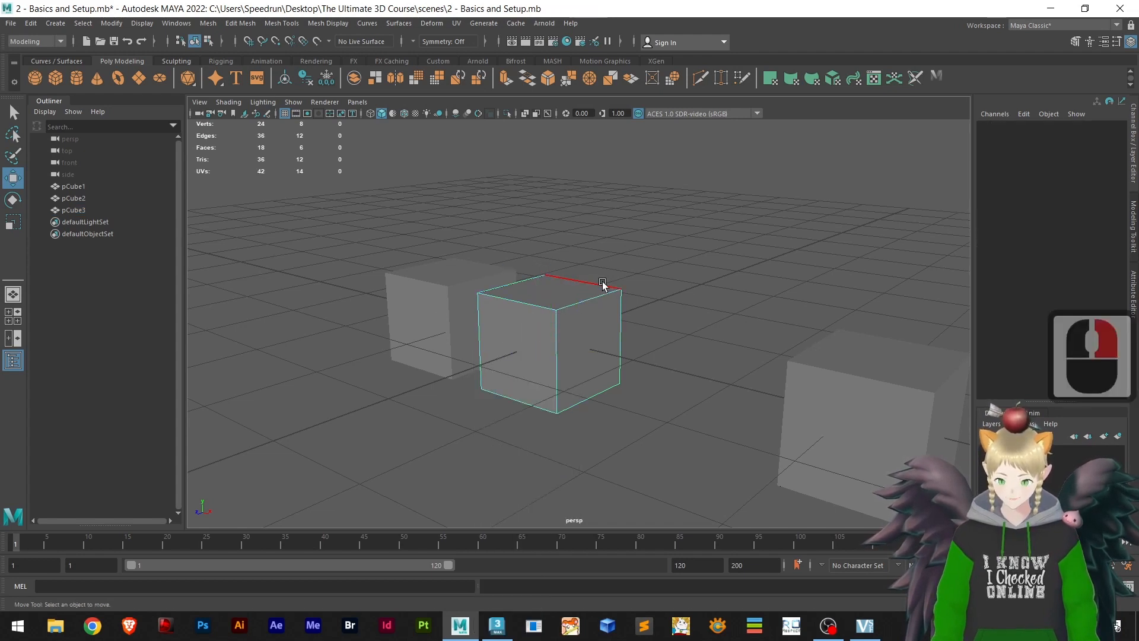
{"action": "left_click", "coordinate": [596, 295]}
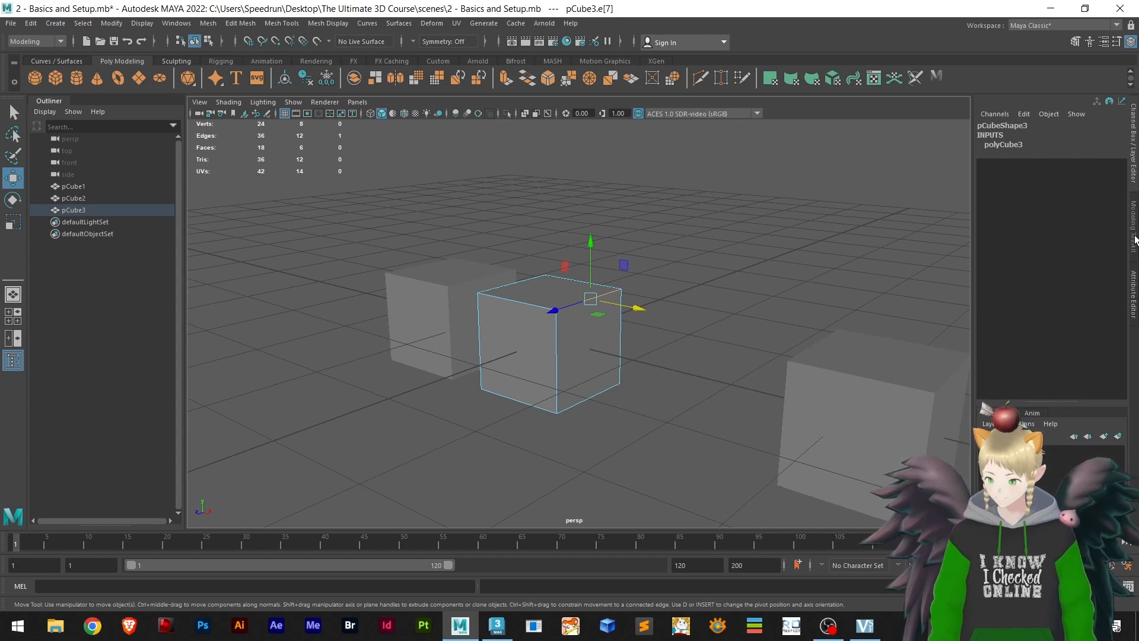
- Look at the Modeling Toolkit, then return to the Channel Box and toggle between it and the Attribute Editor
{"action": "left_click", "coordinate": [1133, 228]}
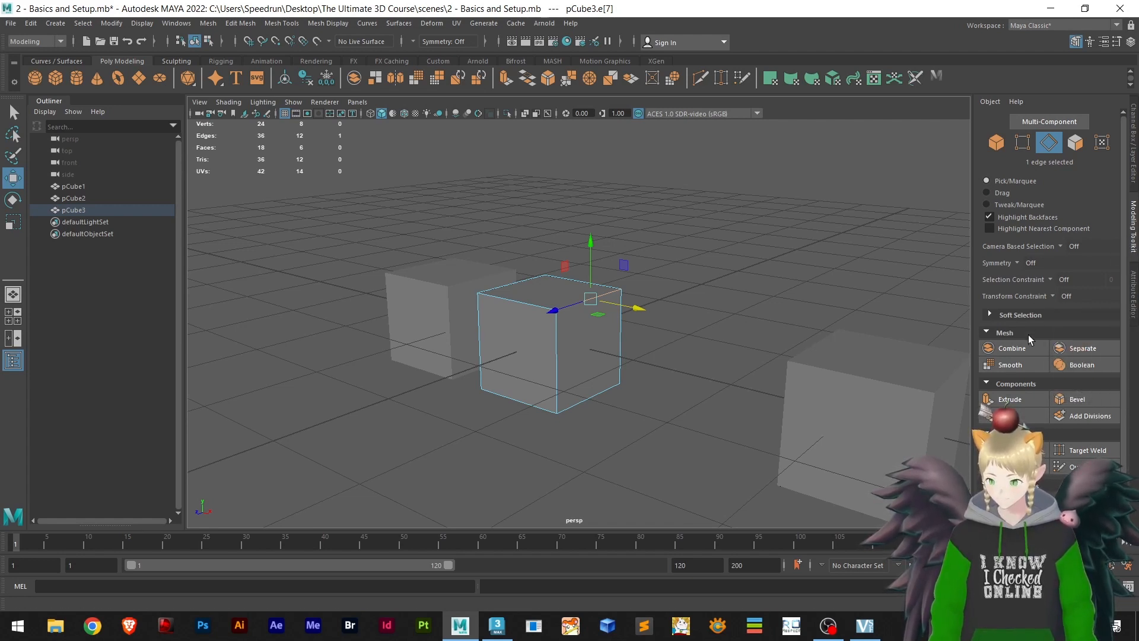
{"action": "left_click", "coordinate": [1133, 153]}
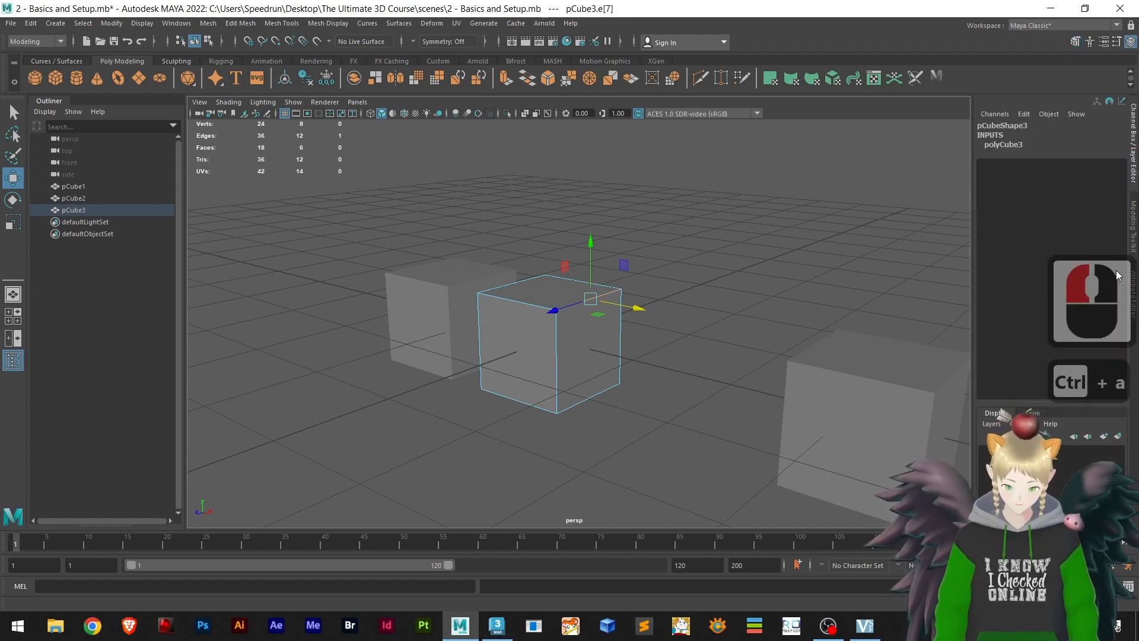
{"action": "key", "text": "ctrl+a"}
{"action": "key", "text": "ctrl+a"}
{"action": "key", "text": "ctrl+a"}
{"action": "key", "text": "ctrl+a"}
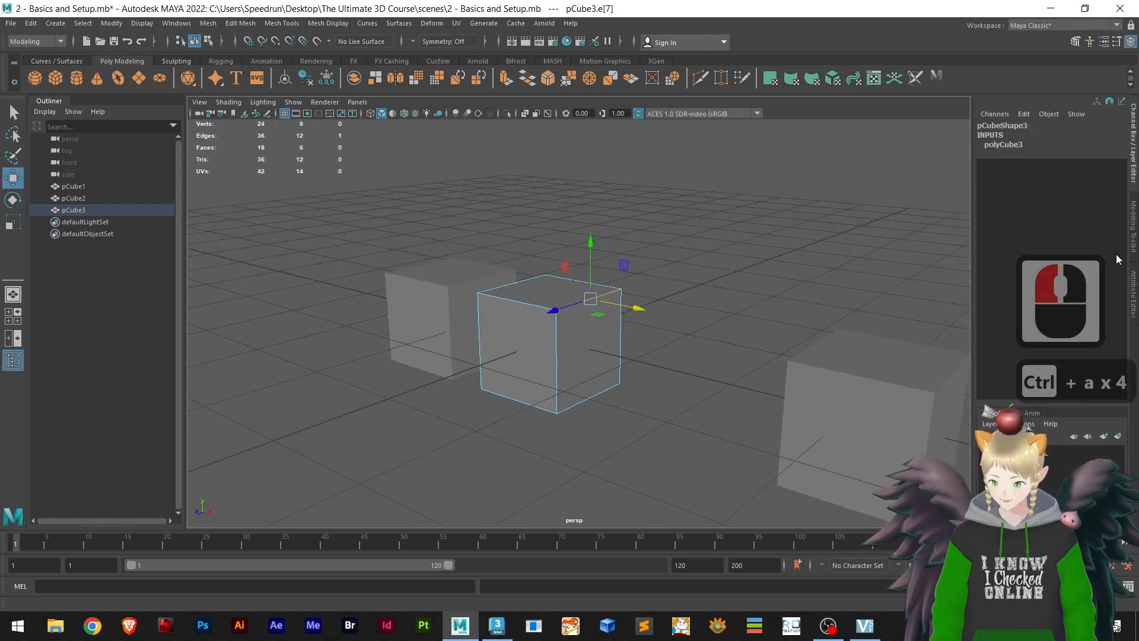
- Bevel the top edge of the middle cube's right-hand face using the Modeling Toolkit, with a fraction of 0.5
{"action": "left_click", "coordinate": [1131, 224]}
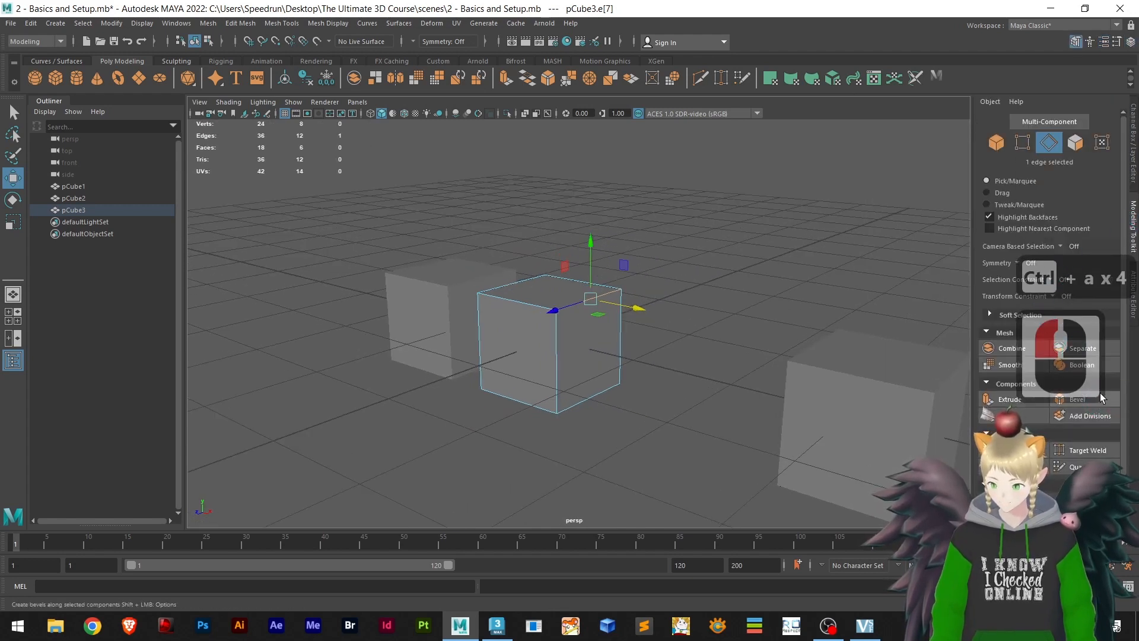
{"action": "left_click", "coordinate": [558, 373]}
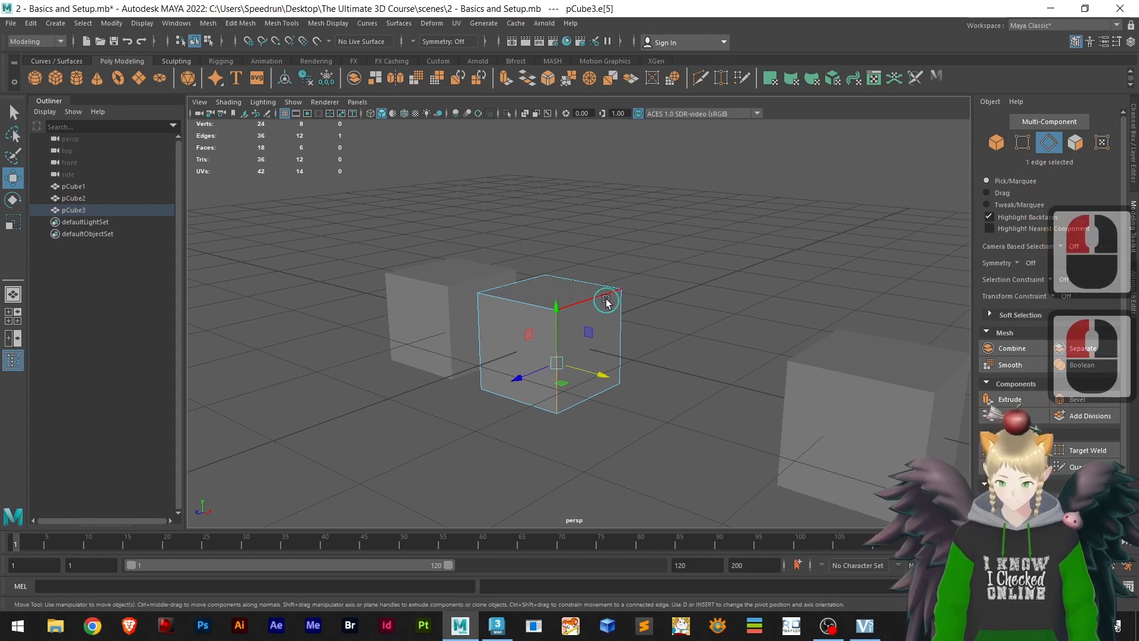
{"action": "left_click", "coordinate": [606, 299]}
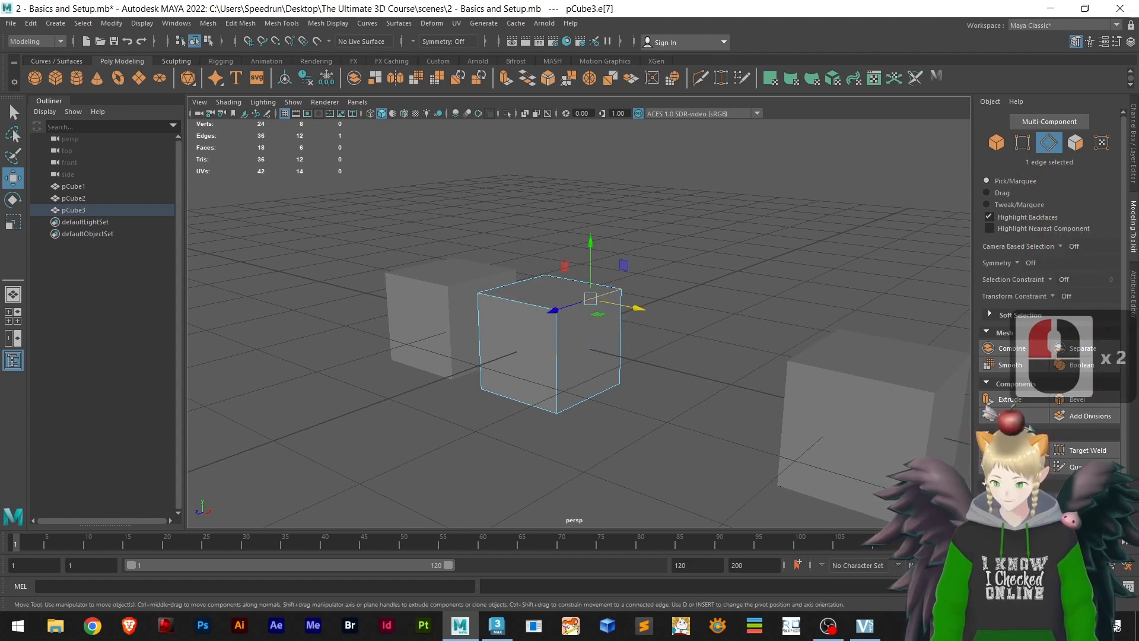
{"action": "left_click", "coordinate": [1081, 398]}
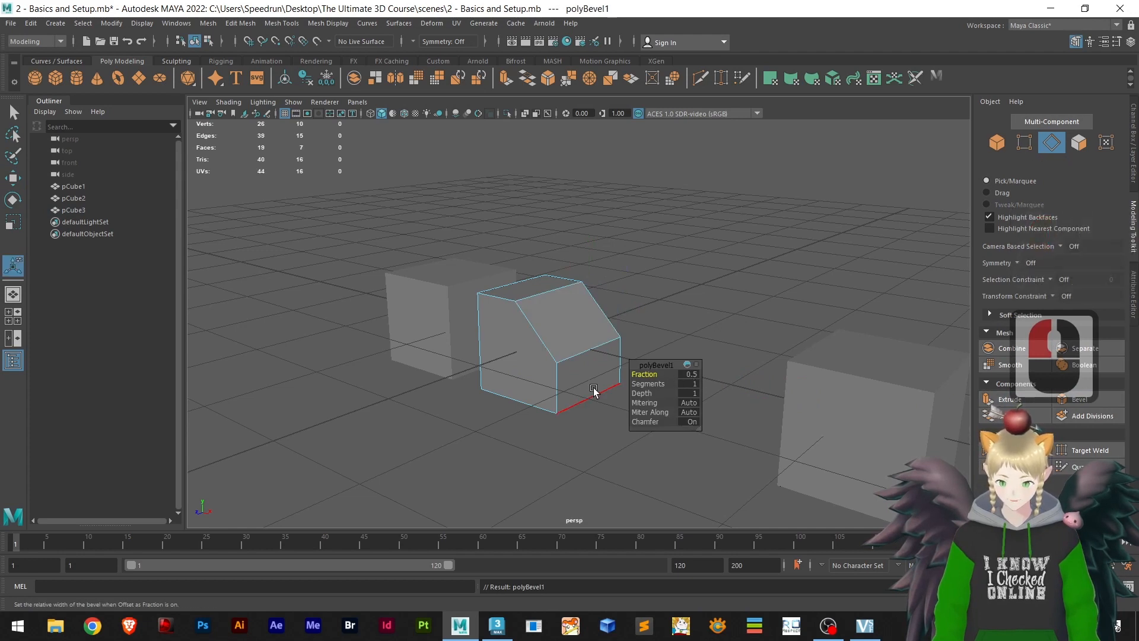
- Bevel the matching top edge of the left cube at fraction 0.5, return to object selection and clear the selection
{"action": "left_click", "coordinate": [469, 282]}
{"action": "left_click", "coordinate": [469, 282]}
{"action": "right_click_drag", "start_coordinate": [469, 282], "coordinate": [466, 249]}
{"action": "left_click", "coordinate": [462, 272]}
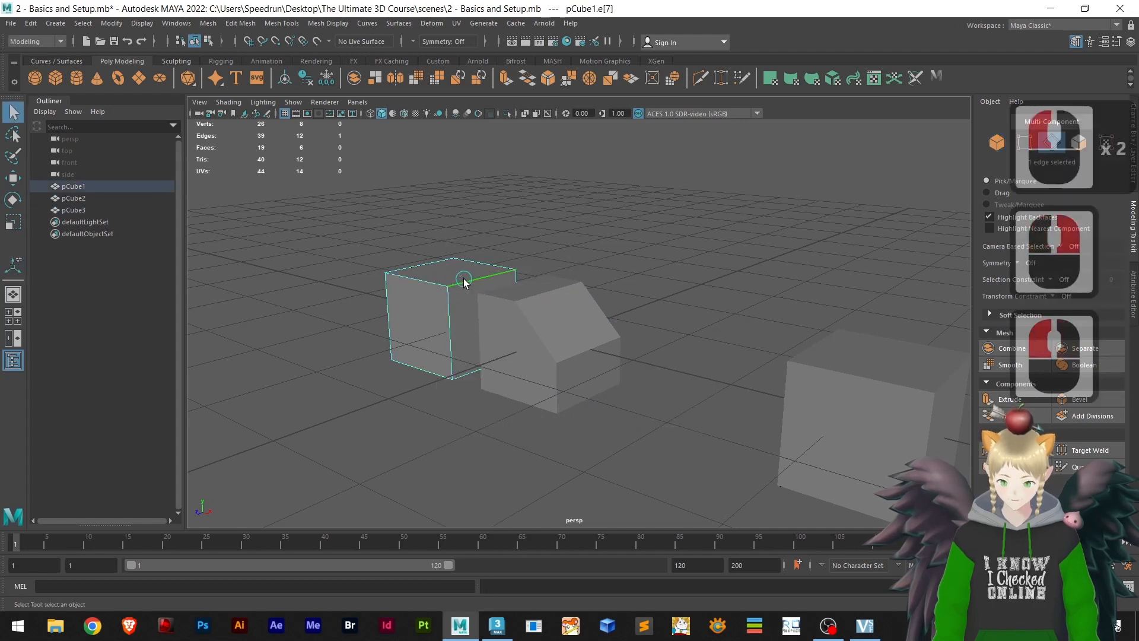
{"action": "key", "text": "ctrl+b"}
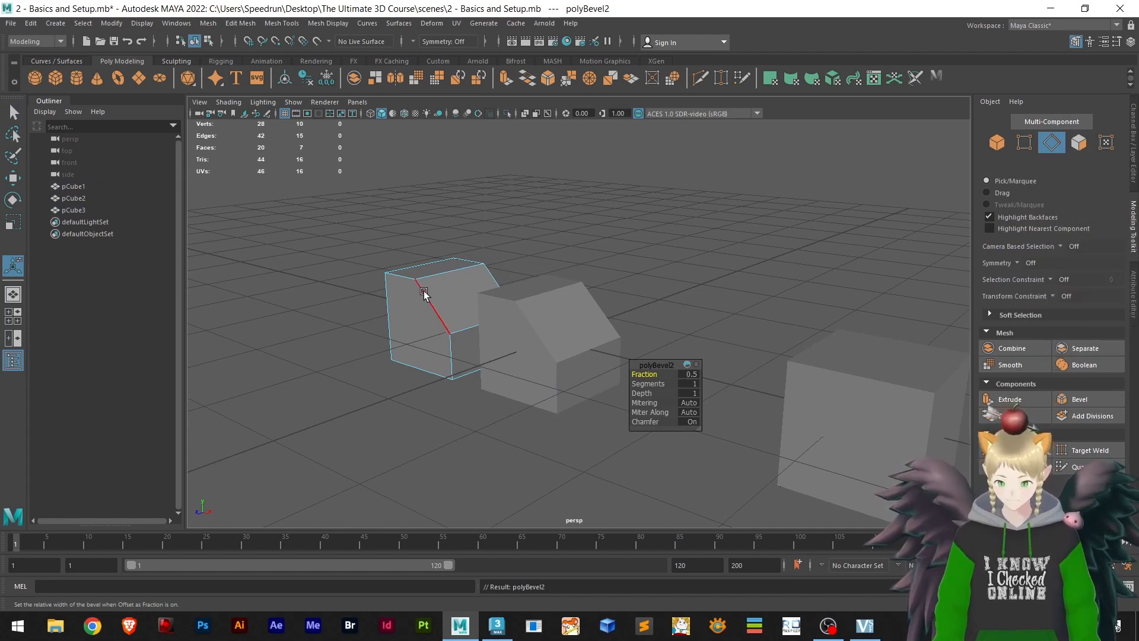
{"action": "left_click", "coordinate": [556, 233]}
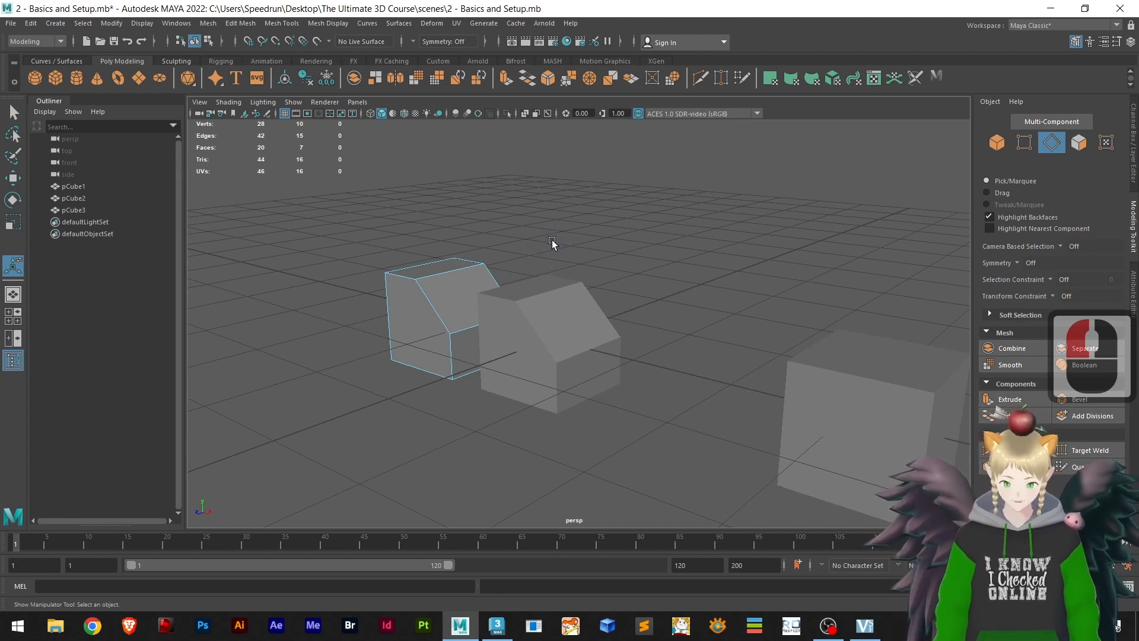
{"action": "right_click_drag", "start_coordinate": [555, 247], "coordinate": [598, 238]}
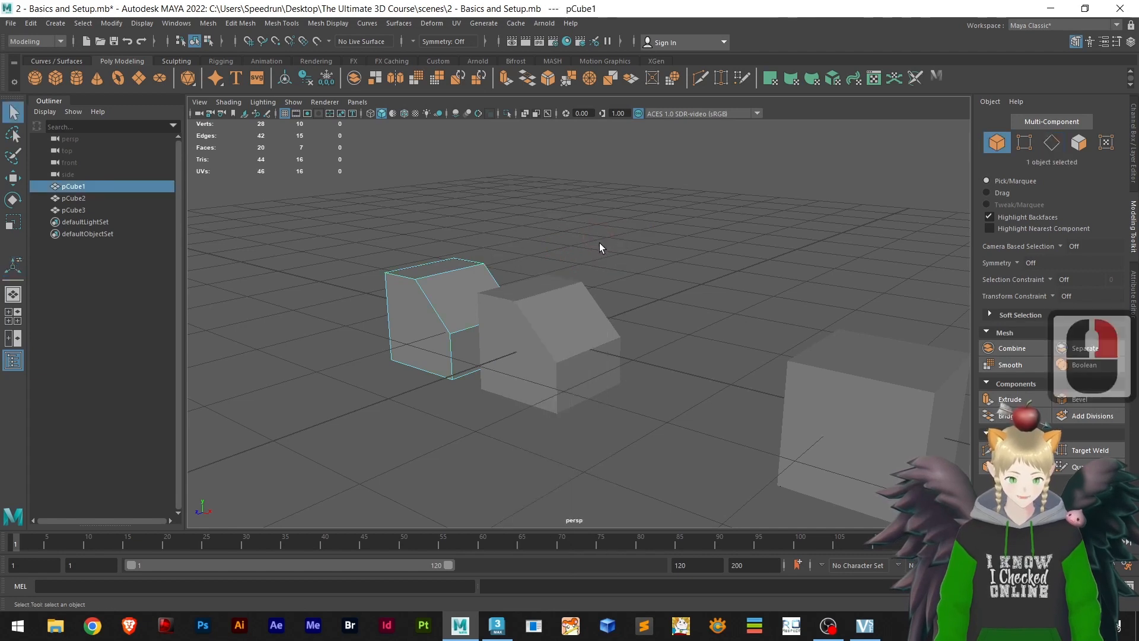
{"action": "left_click", "coordinate": [600, 244]}
- Move the middle beveled cube to about -0.78, -0.23, -0.57 in X, Y and Z, then display the Channel Box
{"action": "left_click", "coordinate": [543, 307]}
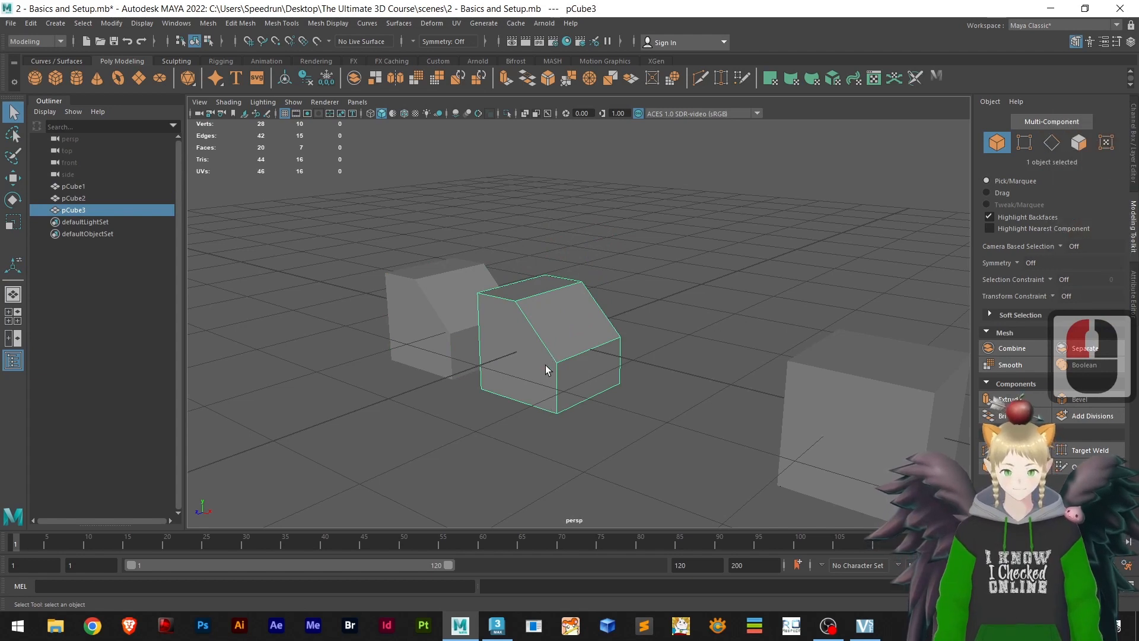
{"action": "key", "text": "w"}
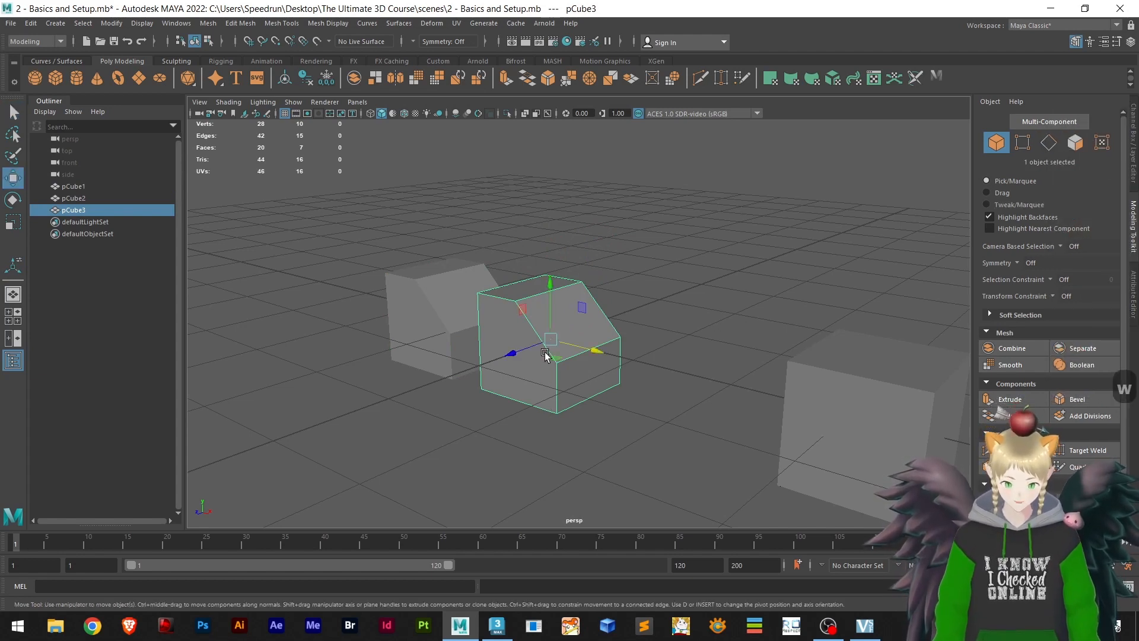
{"action": "left_click_drag", "start_coordinate": [599, 362], "coordinate": [495, 331]}
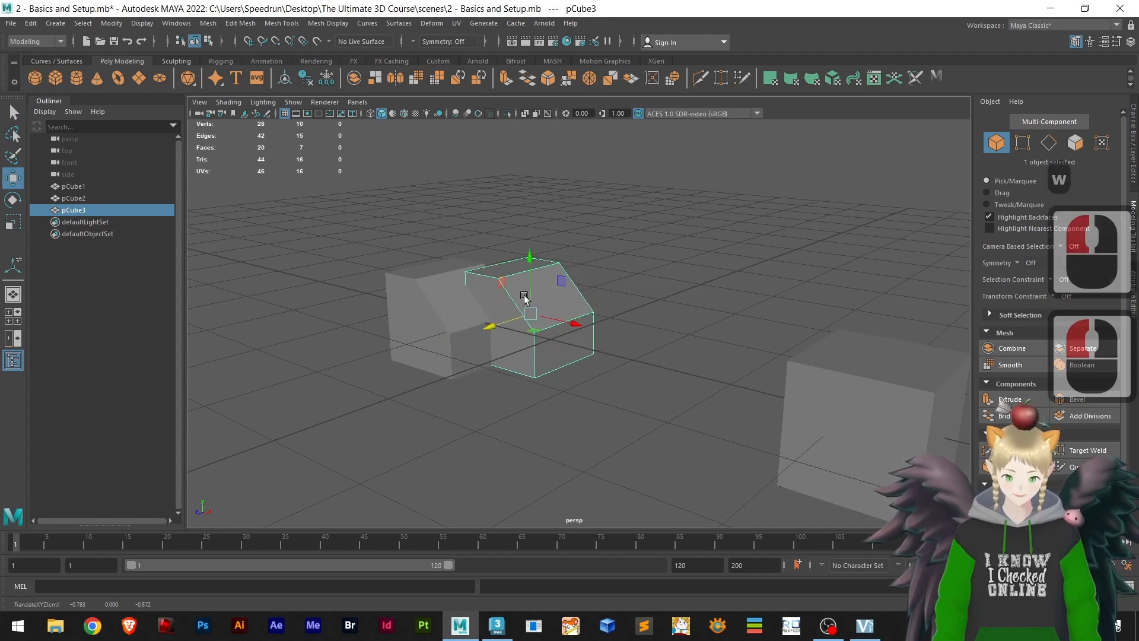
{"action": "left_click_drag", "start_coordinate": [530, 261], "coordinate": [537, 292]}
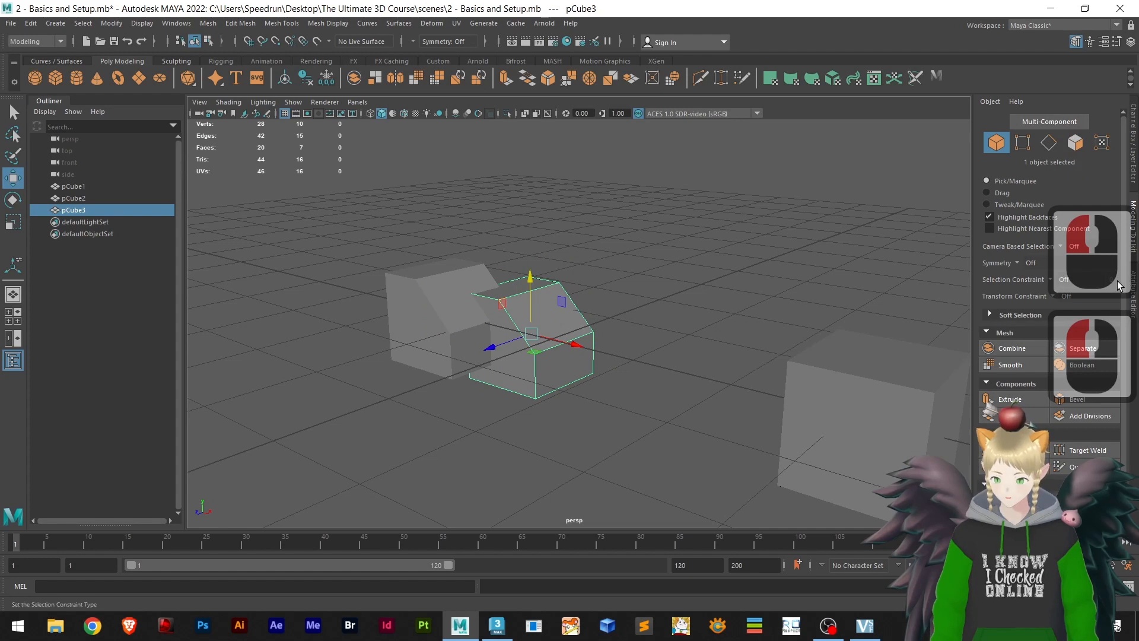
{"action": "left_click", "coordinate": [1131, 169]}
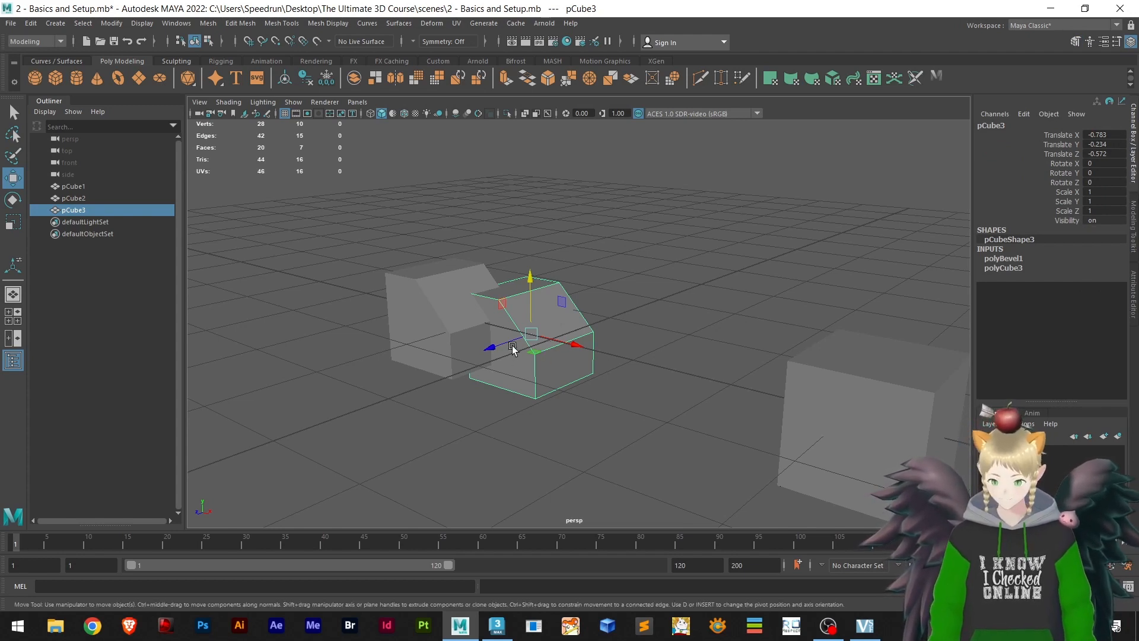
- Display the viewport in wireframe and clear the selection to inspect the overlapping beveled cubes
{"action": "scroll", "coordinate": [423, 325], "scroll_direction": "up", "scroll_amount": 4}
{"action": "scroll", "coordinate": [422, 324], "scroll_direction": "up", "scroll_amount": 1}
{"action": "middle_click_drag", "start_coordinate": [437, 333], "coordinate": [622, 337], "text": "alt"}
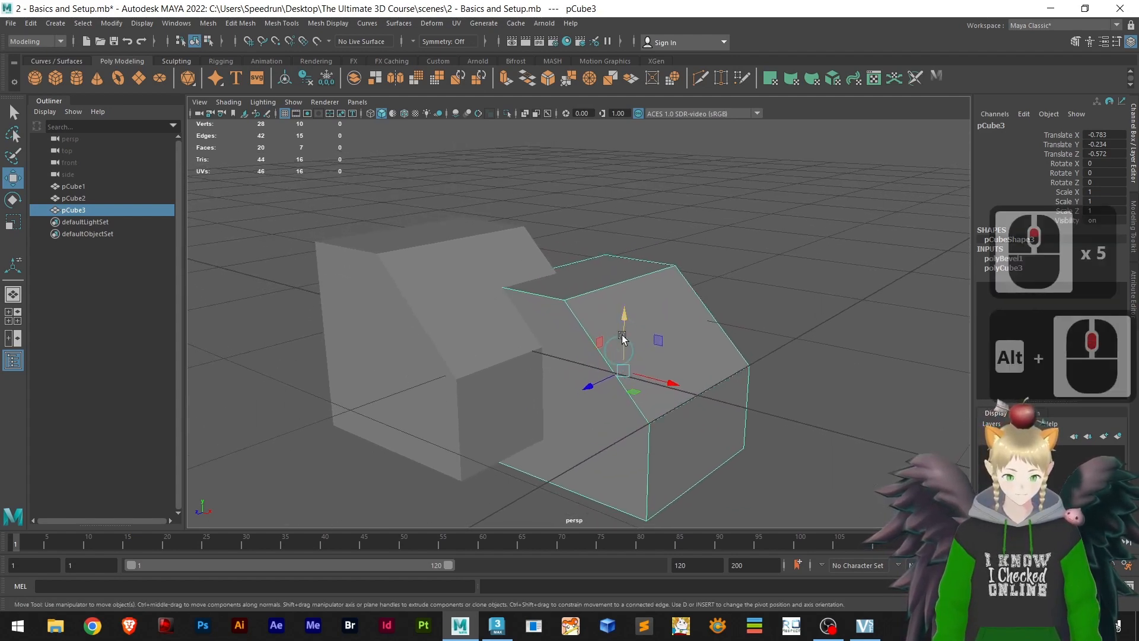
{"action": "left_click", "coordinate": [370, 115]}
{"action": "left_click", "coordinate": [675, 236]}
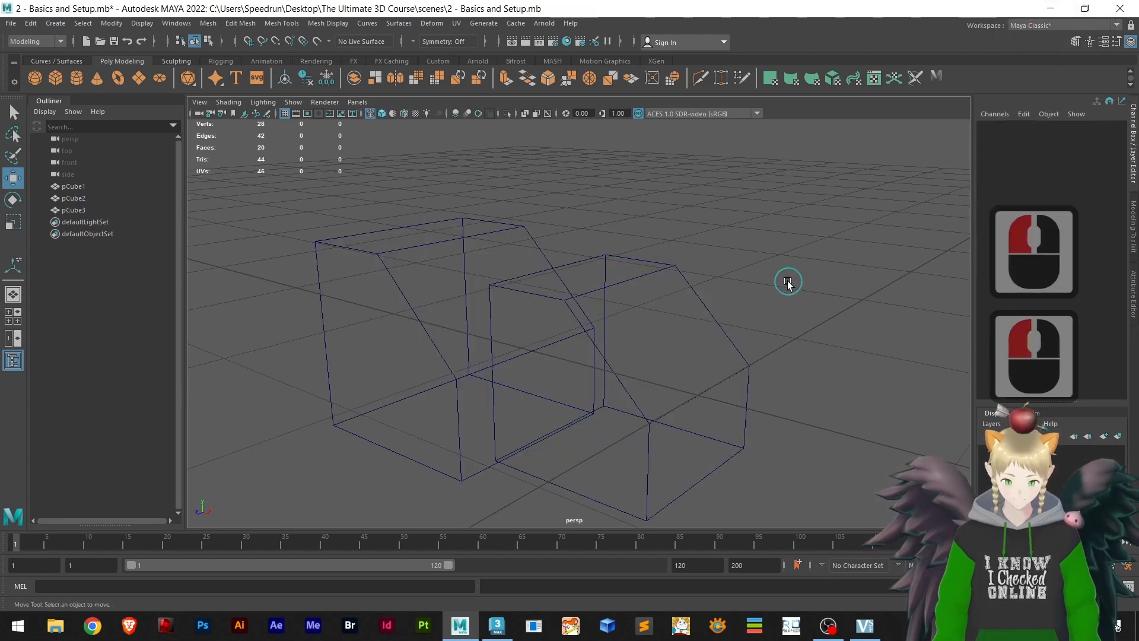
{"action": "left_click_drag", "start_coordinate": [729, 343], "coordinate": [669, 356], "text": "alt"}
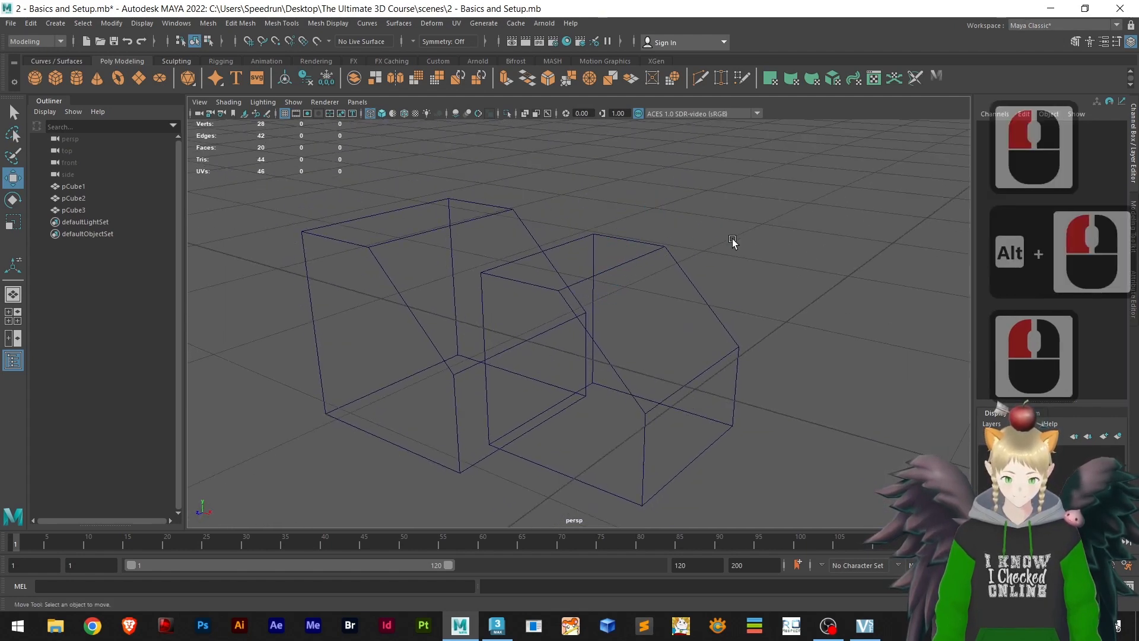
- Select the middle beveled cube, then add the left beveled cube to the selection as the last-selected object
{"action": "left_click_drag", "start_coordinate": [733, 239], "coordinate": [672, 341]}
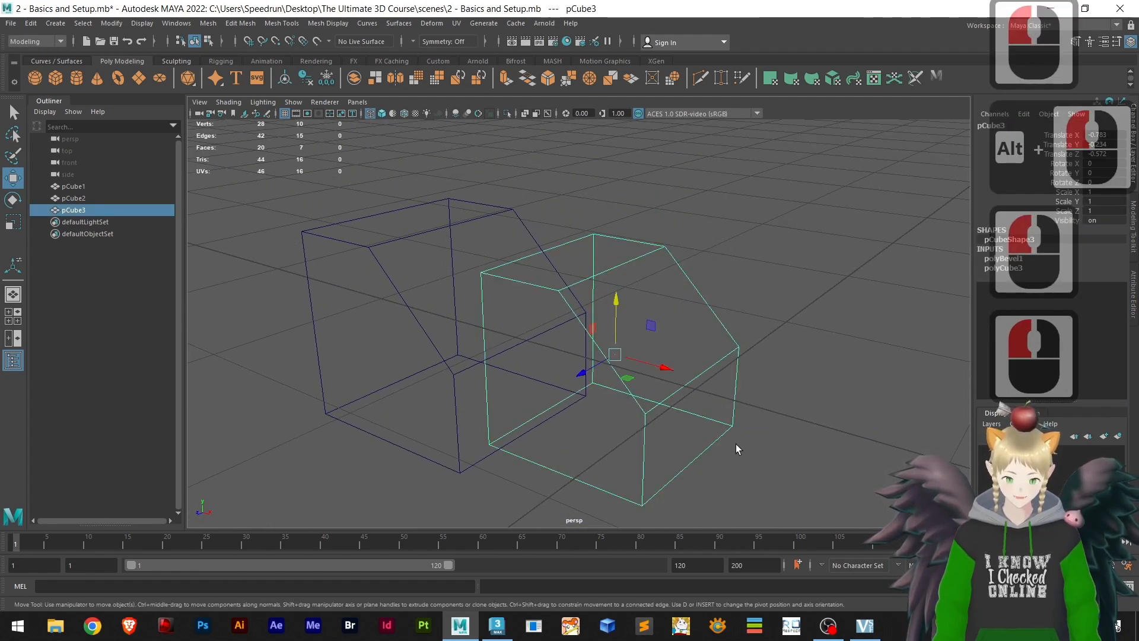
{"action": "scroll", "coordinate": [741, 439], "scroll_direction": "down", "scroll_amount": 5}
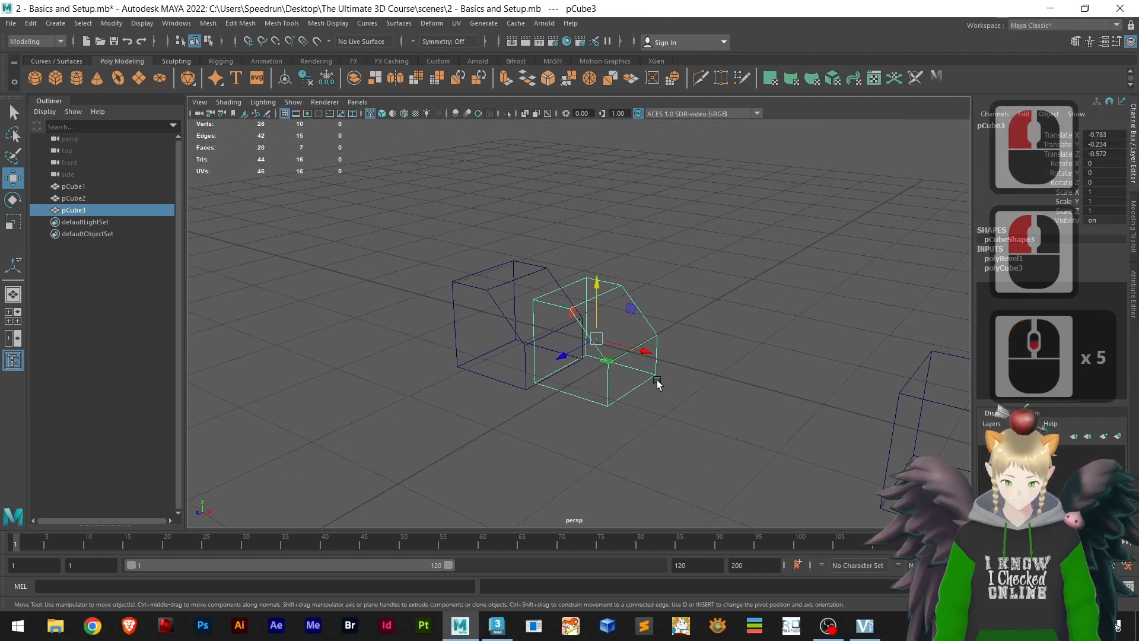
{"action": "left_click_drag", "start_coordinate": [501, 273], "coordinate": [497, 282], "text": "shift"}
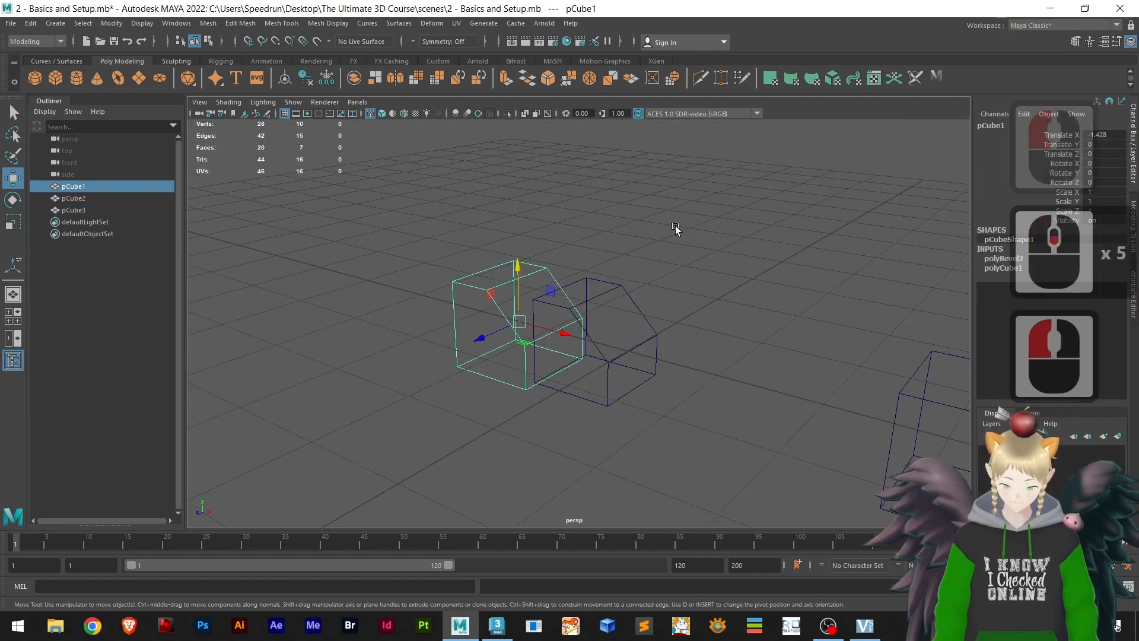
{"action": "left_click_drag", "start_coordinate": [684, 459], "coordinate": [628, 344]}
{"action": "left_click", "coordinate": [488, 295], "text": "shift"}
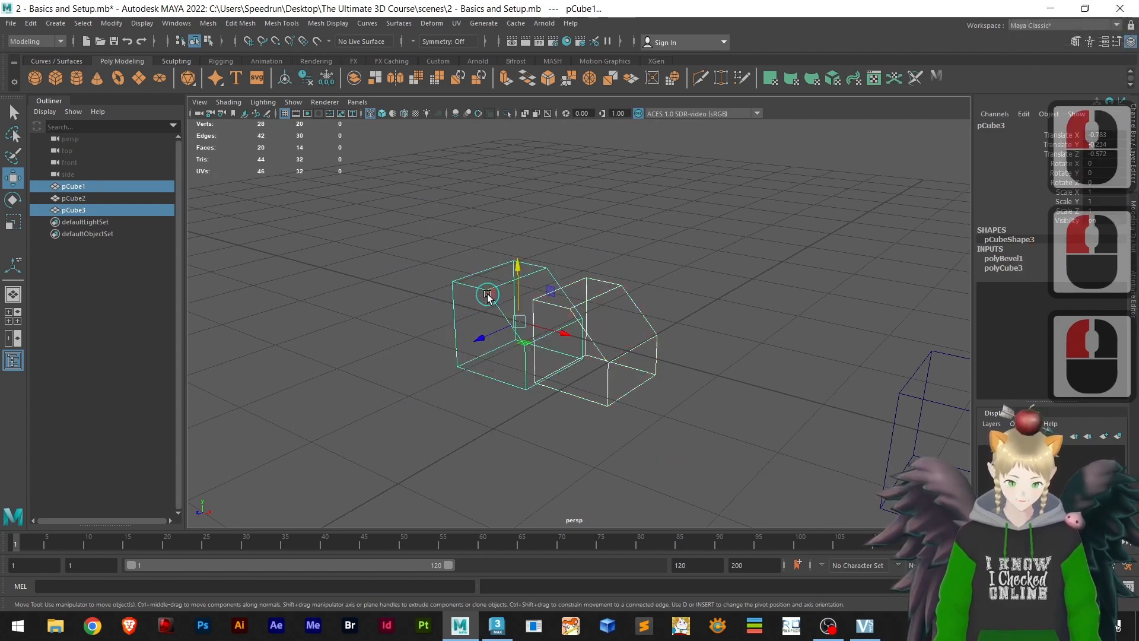
{"action": "left_click_drag", "start_coordinate": [602, 442], "coordinate": [633, 478], "text": "alt"}
{"action": "scroll", "coordinate": [629, 340], "scroll_direction": "up", "scroll_amount": 8}
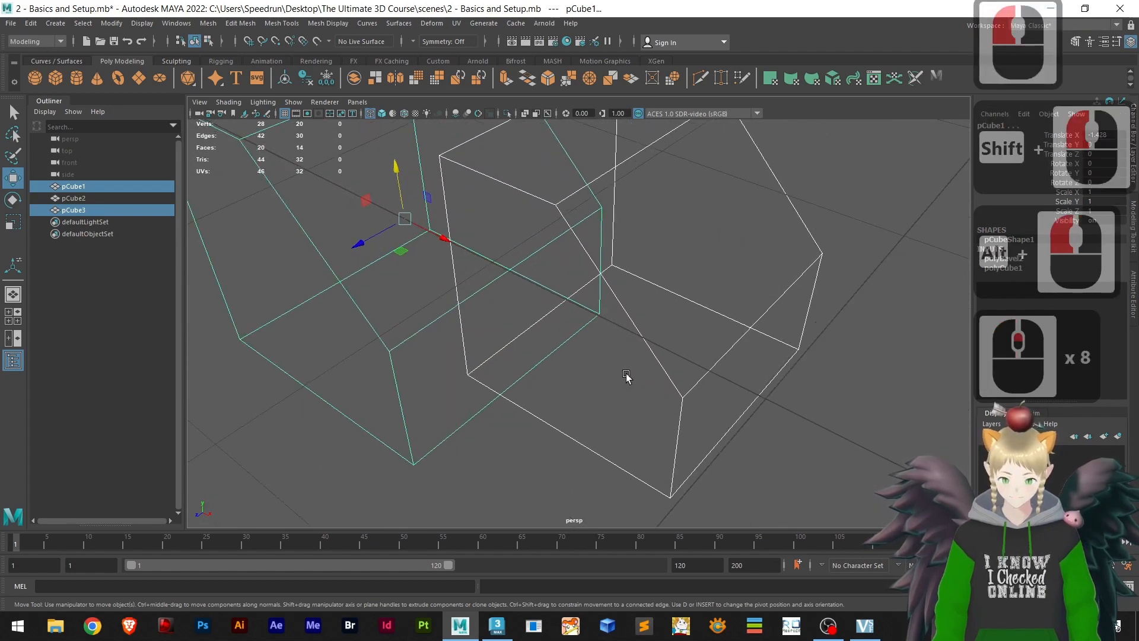
- Switch both beveled cubes to face selection and select the left cube's vertical face below its bevel in wireframe
{"action": "left_click_drag", "start_coordinate": [639, 388], "coordinate": [599, 354], "text": "alt"}
{"action": "right_click_drag", "start_coordinate": [599, 354], "coordinate": [605, 350]}
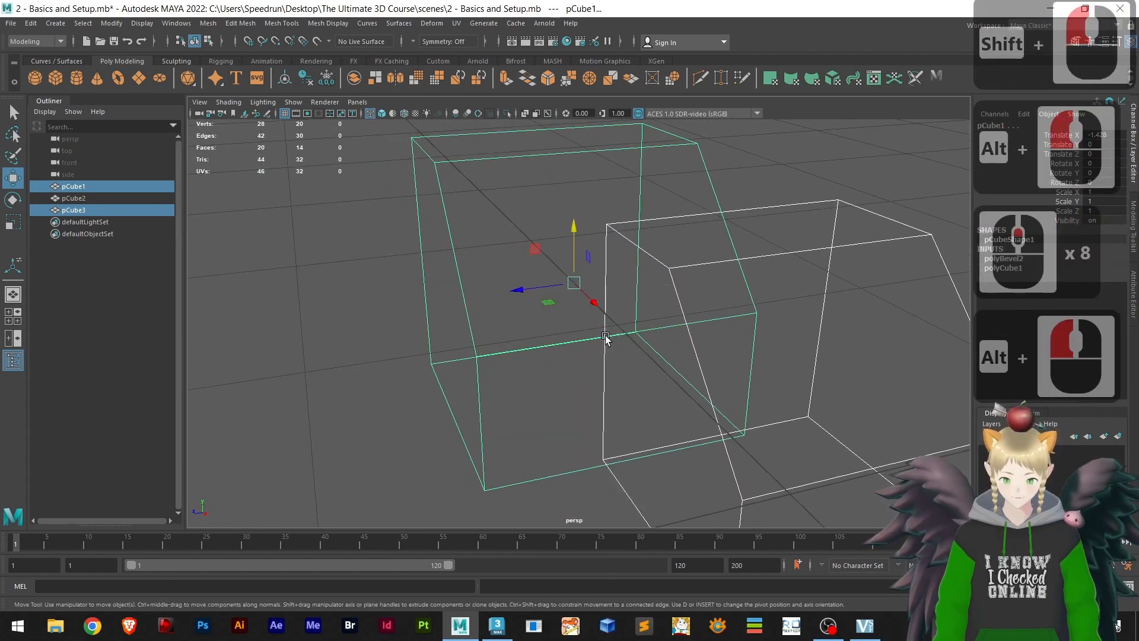
{"action": "left_click_drag", "start_coordinate": [671, 361], "coordinate": [646, 399], "text": "alt"}
{"action": "left_click", "coordinate": [556, 382]}
{"action": "middle_click_drag", "start_coordinate": [646, 400], "coordinate": [646, 333], "text": "alt"}
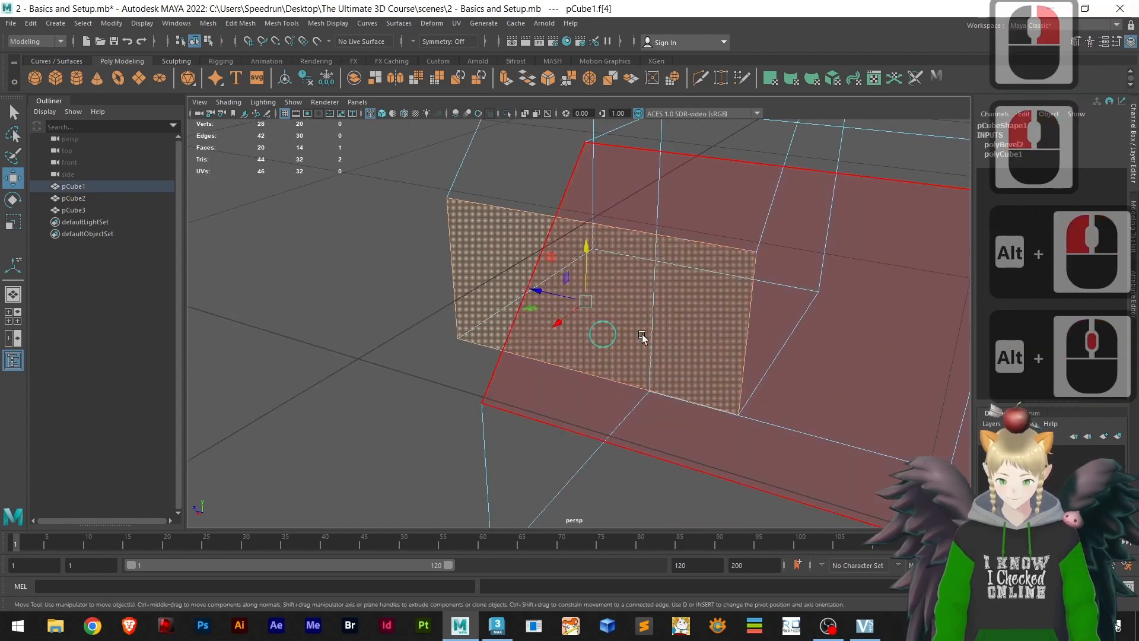
{"action": "scroll", "coordinate": [688, 275], "scroll_direction": "up", "scroll_amount": 4}
{"action": "scroll", "coordinate": [688, 275], "scroll_direction": "down", "scroll_amount": 6}
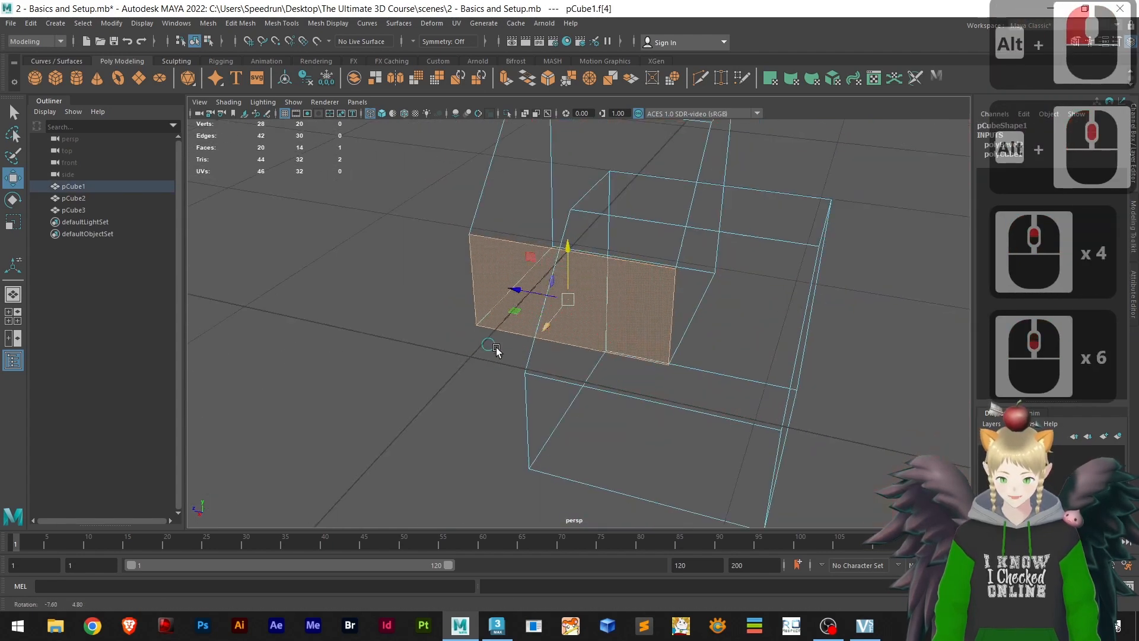
{"action": "left_click_drag", "start_coordinate": [628, 346], "coordinate": [399, 427], "text": "alt"}
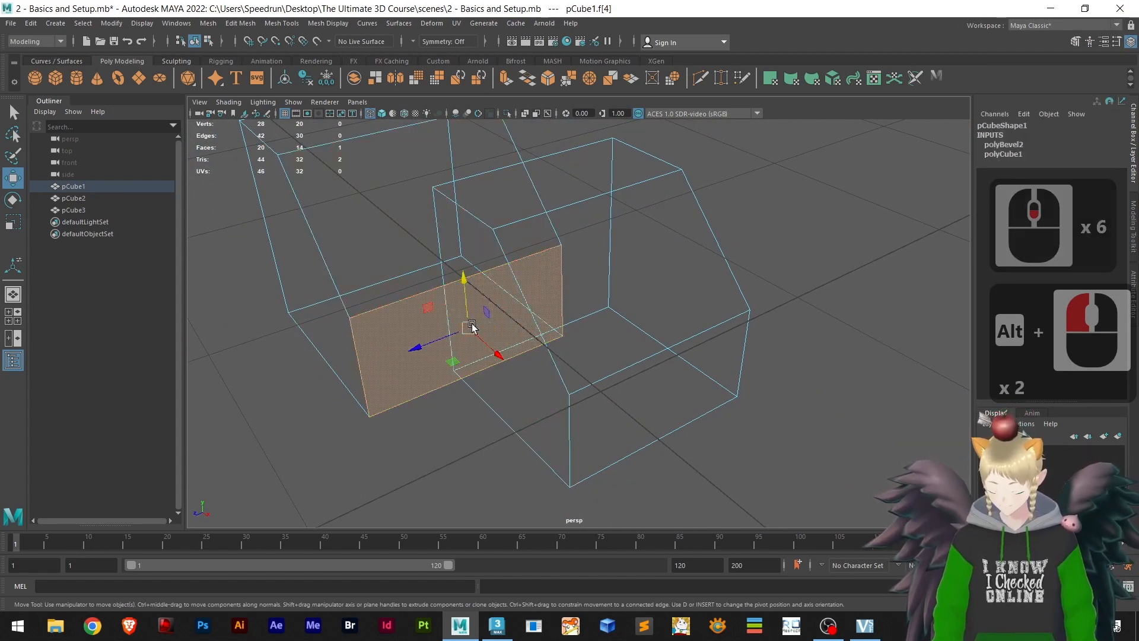
{"action": "scroll", "coordinate": [459, 380], "scroll_direction": "down", "scroll_amount": 1, "text": "alt"}
{"action": "scroll", "coordinate": [466, 375], "scroll_direction": "down", "scroll_amount": 2}
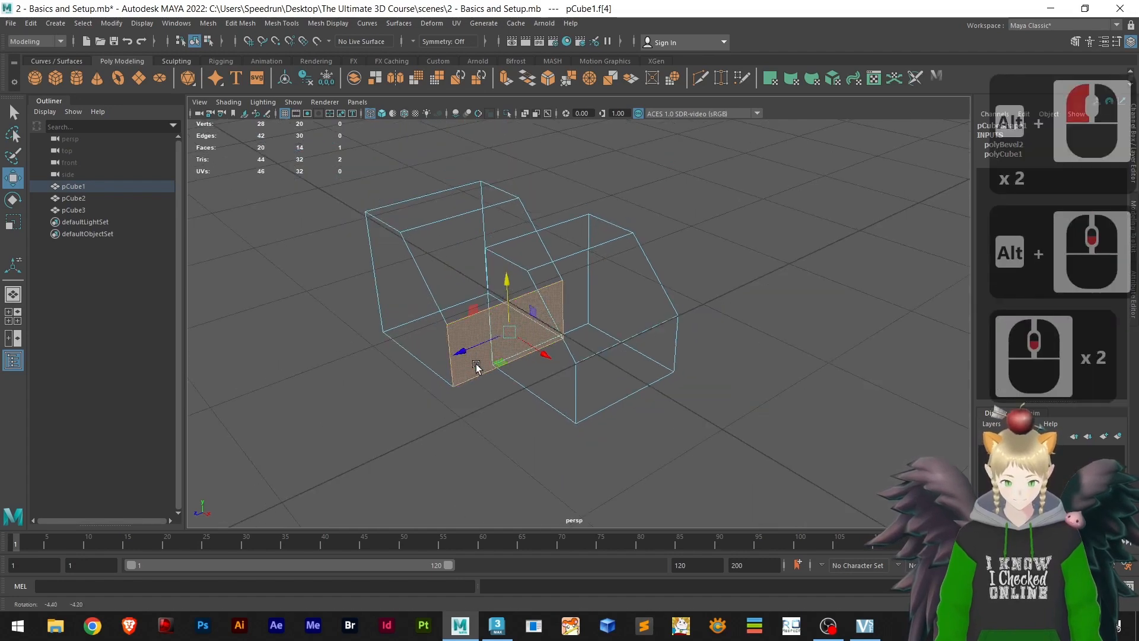
{"action": "mouse_move", "coordinate": [476, 367]}
{"action": "left_mouse_down", "text": "alt"}
{"action": "mouse_move", "coordinate": [479, 325]}
{"action": "mouse_move", "coordinate": [477, 367]}
{"action": "mouse_move", "coordinate": [509, 358]}
{"action": "mouse_move", "coordinate": [468, 359]}
{"action": "mouse_move", "coordinate": [465, 373]}
{"action": "left_mouse_up", "text": "alt"}
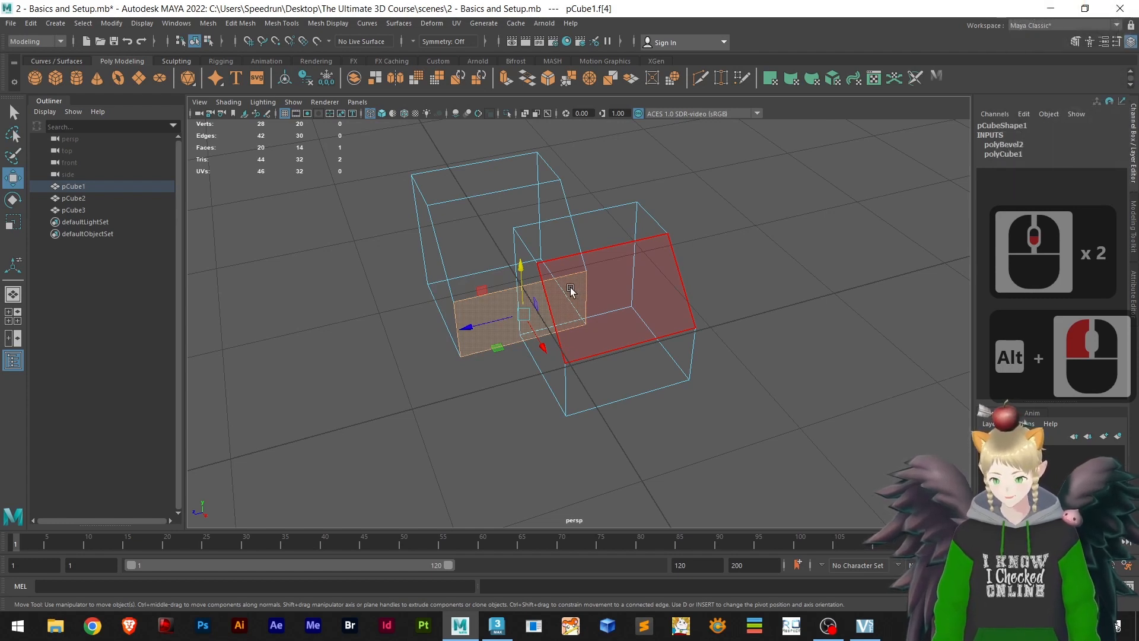
- Display the cubes with smooth shading and select the middle beveled cube's top face
{"action": "left_click", "coordinate": [382, 113]}
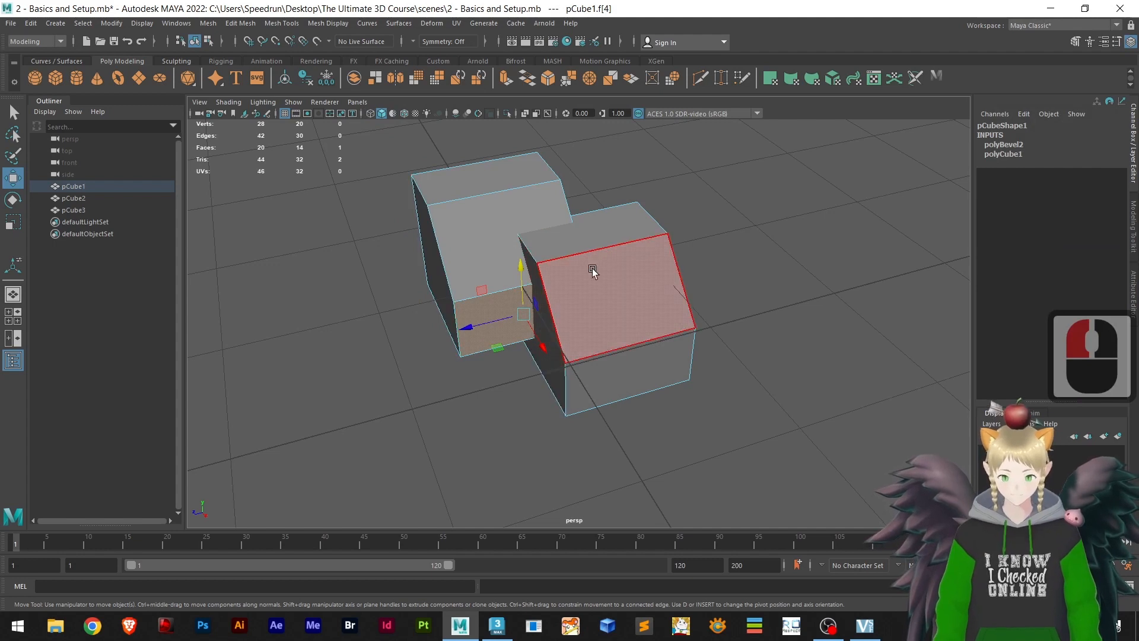
{"action": "left_click", "coordinate": [590, 237]}
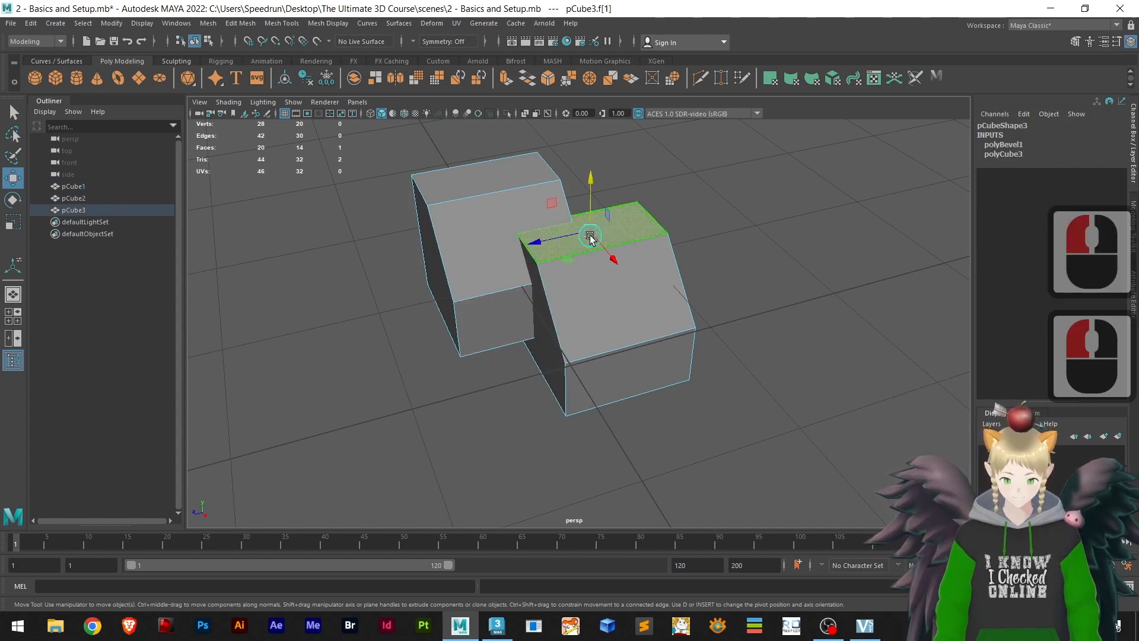
{"action": "left_click_drag", "start_coordinate": [451, 235], "coordinate": [488, 230], "text": "alt"}
{"action": "scroll", "coordinate": [431, 133], "scroll_direction": "up", "scroll_amount": 2}
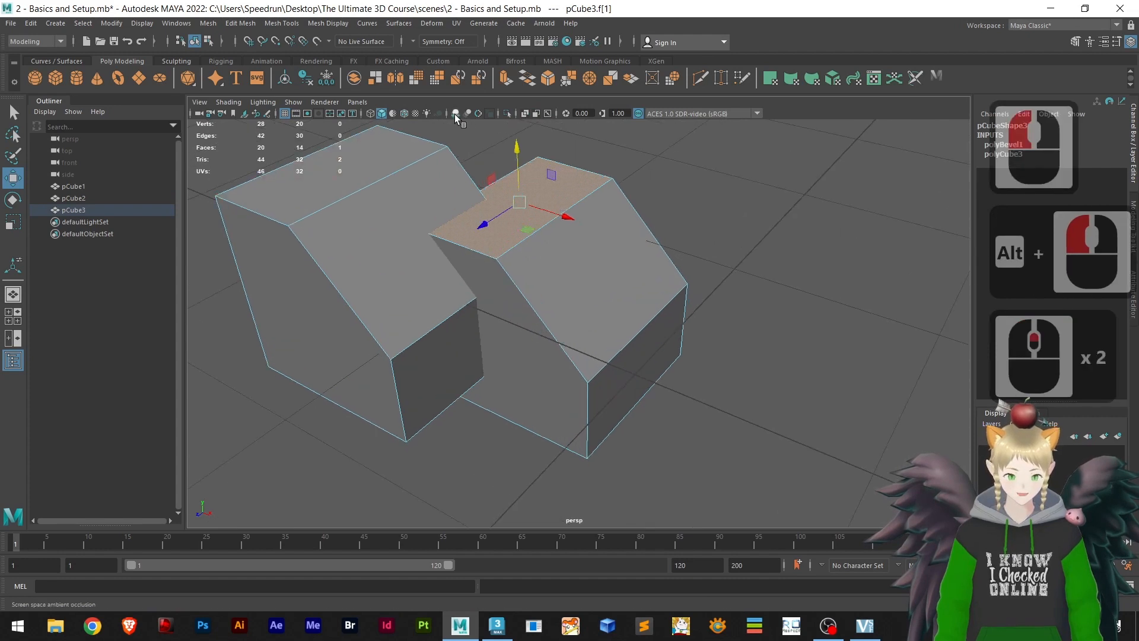
- Enable screen space ambient occlusion, then compare wireframe and default material display before restoring the smooth shaded view
{"action": "left_click", "coordinate": [455, 113]}
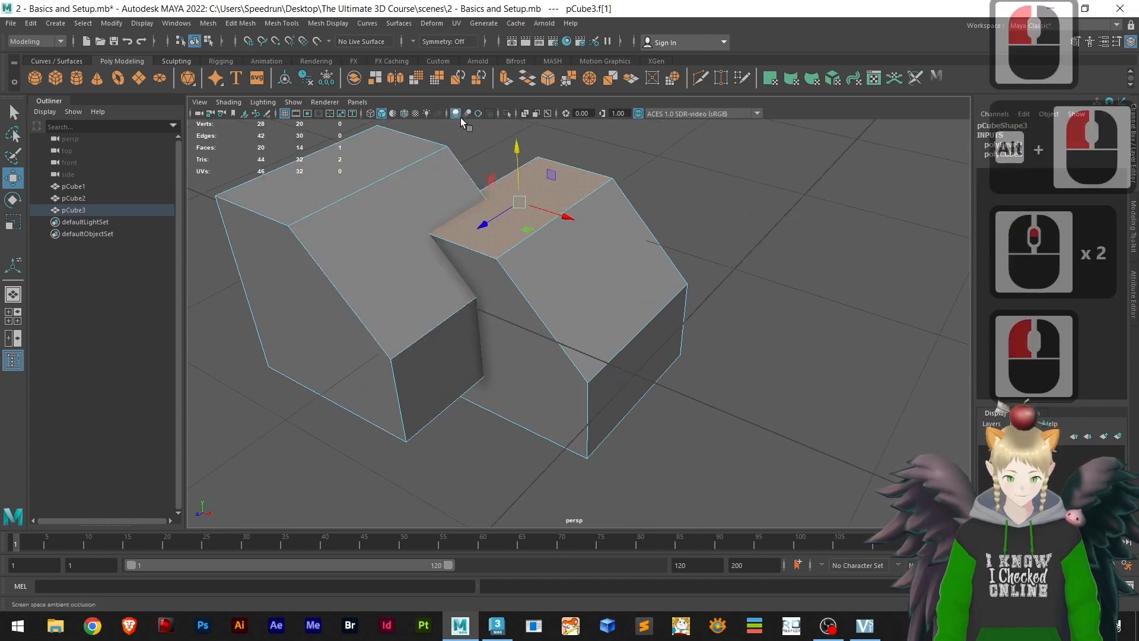
{"action": "left_click", "coordinate": [370, 114]}
{"action": "left_click", "coordinate": [382, 113]}
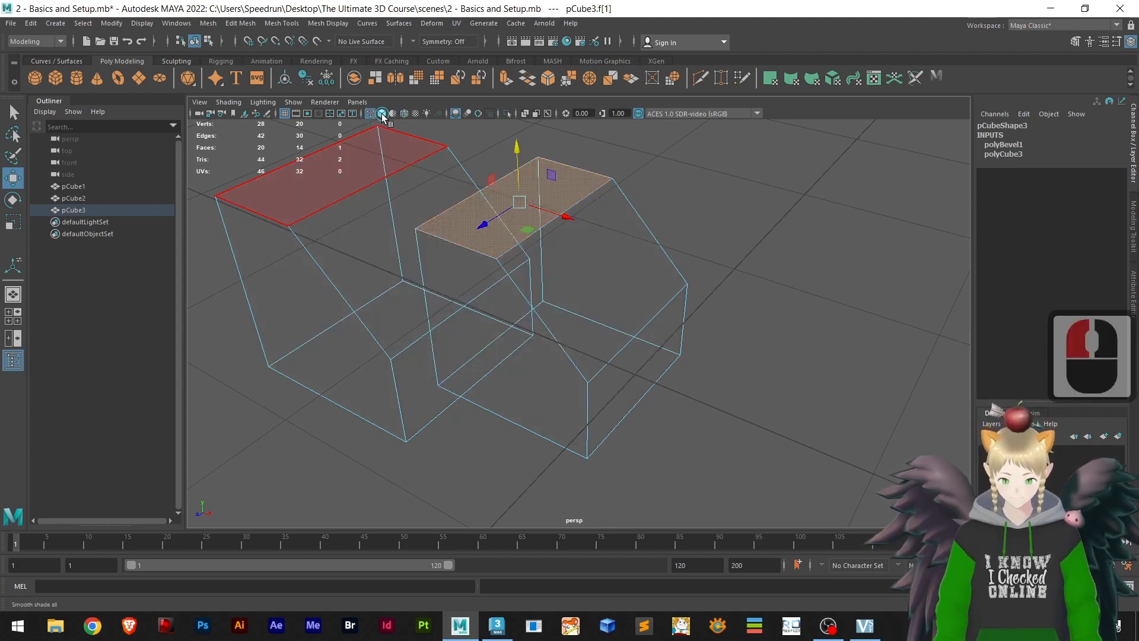
{"action": "left_click", "coordinate": [382, 114]}
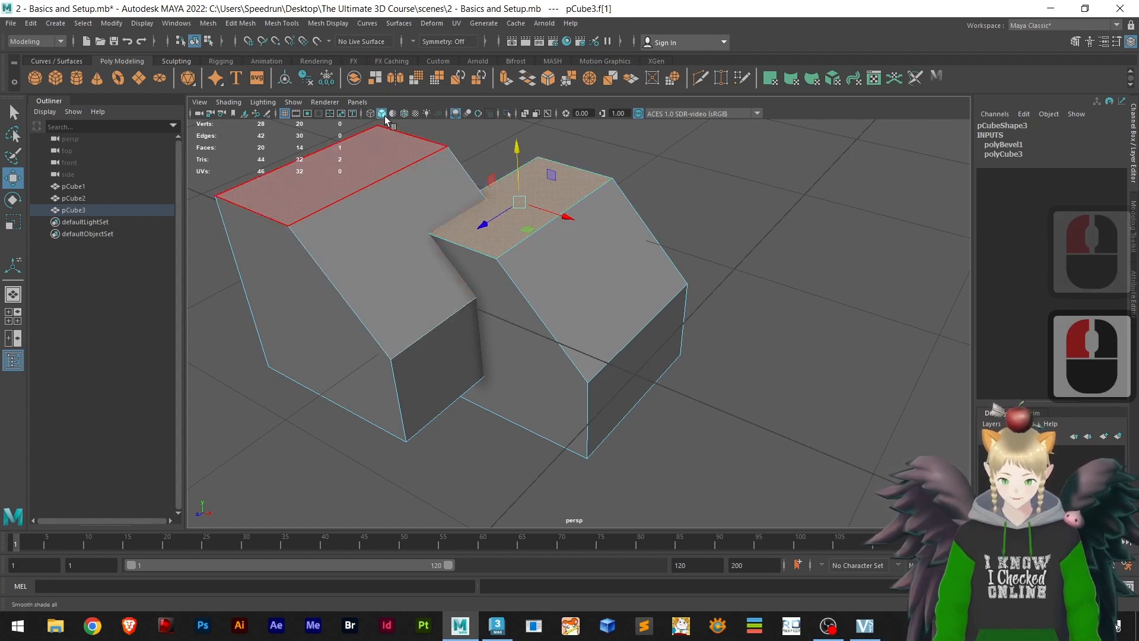
{"action": "left_click", "coordinate": [381, 112]}
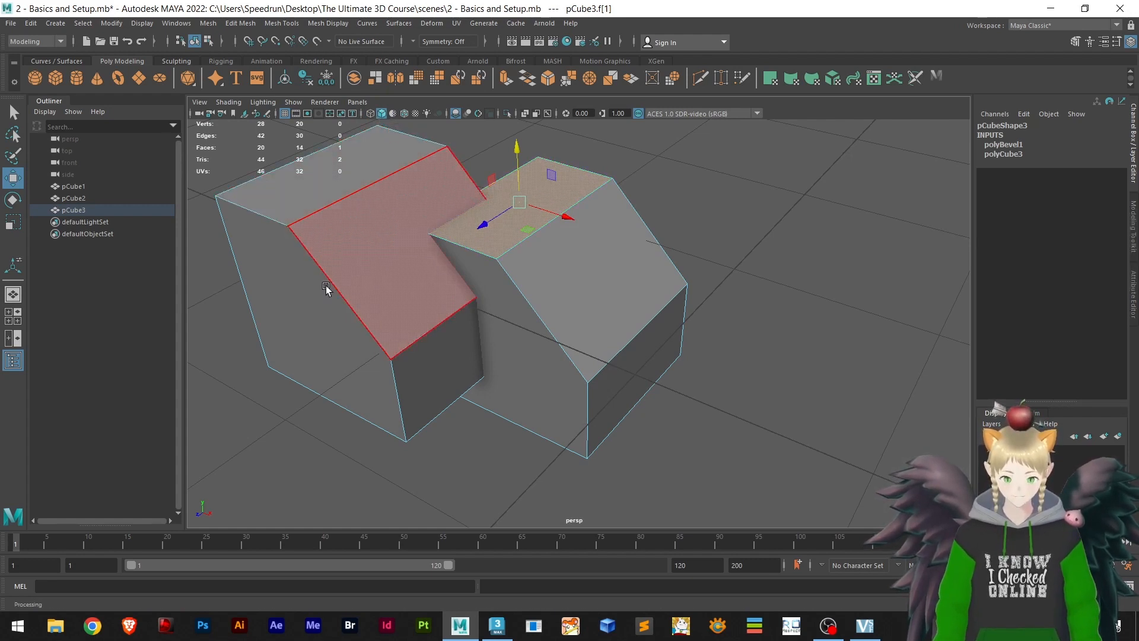
{"action": "left_click", "coordinate": [393, 113]}
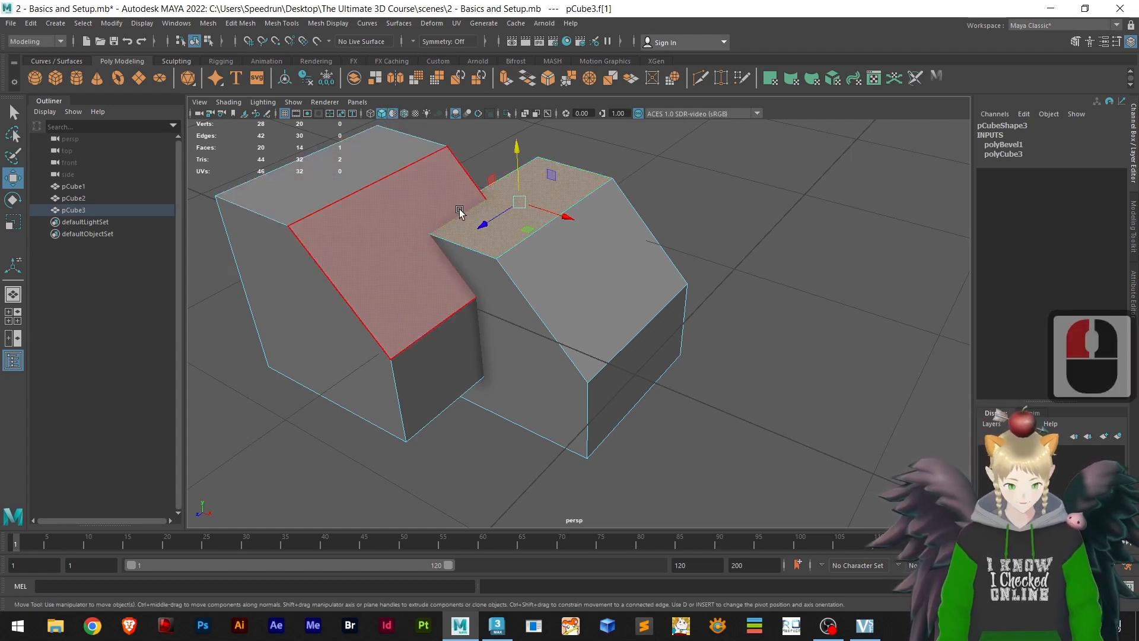
{"action": "left_click", "coordinate": [394, 113]}
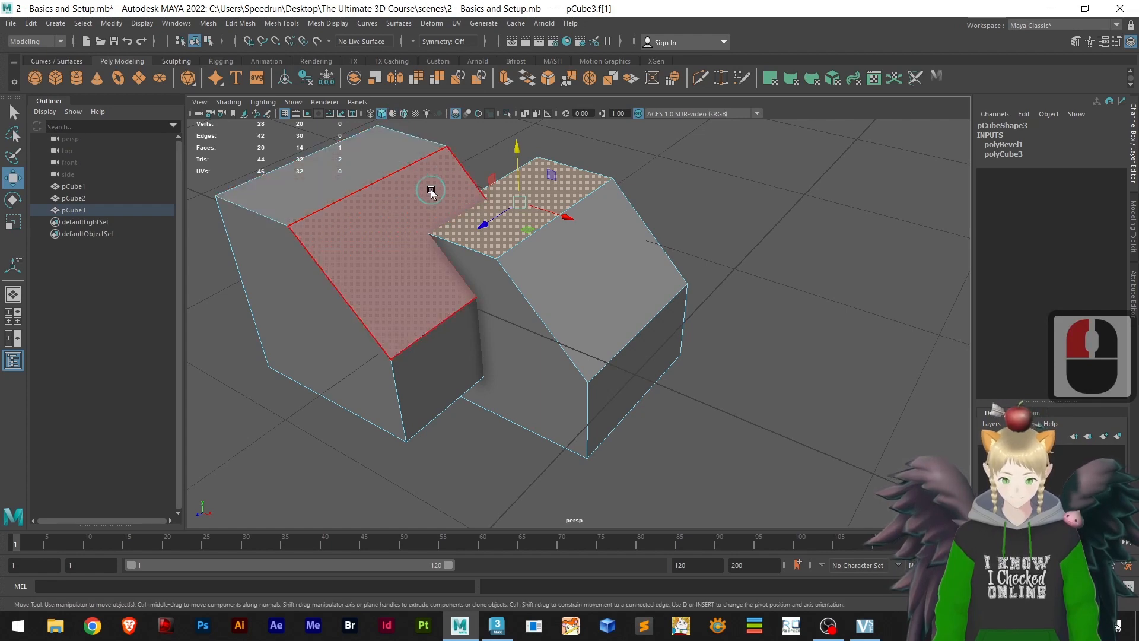
- Try raising the middle beveled cube's top face along Y, then undo the move
{"action": "scroll", "coordinate": [522, 338], "scroll_direction": "down", "scroll_amount": 3}
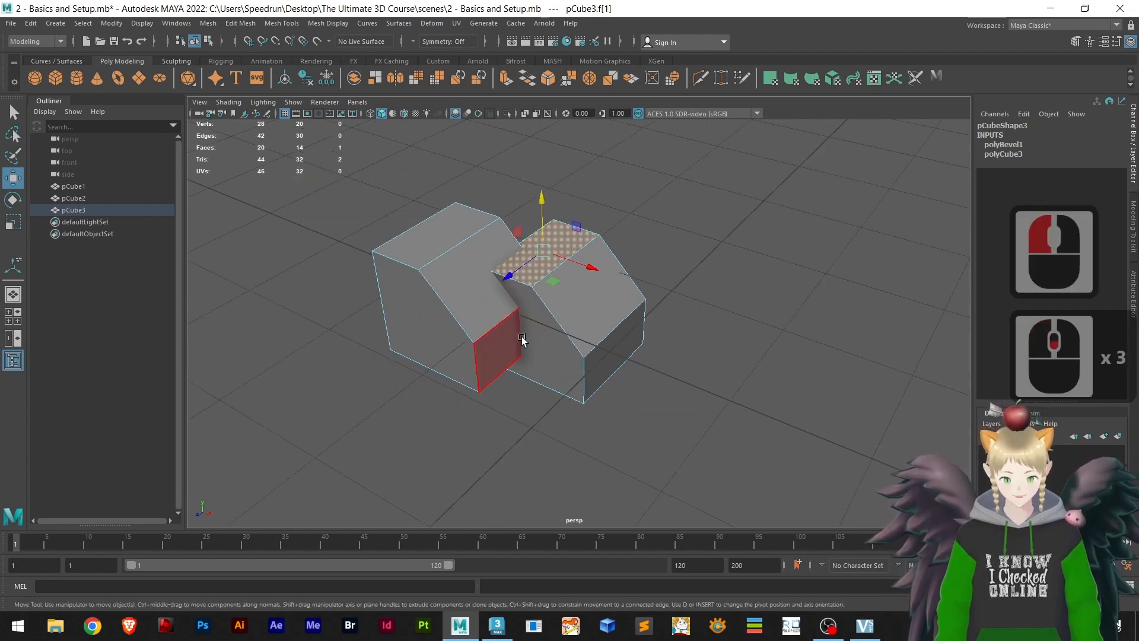
{"action": "left_click_drag", "start_coordinate": [521, 338], "coordinate": [564, 348], "text": "alt"}
{"action": "scroll", "coordinate": [500, 308], "scroll_direction": "up", "scroll_amount": 4}
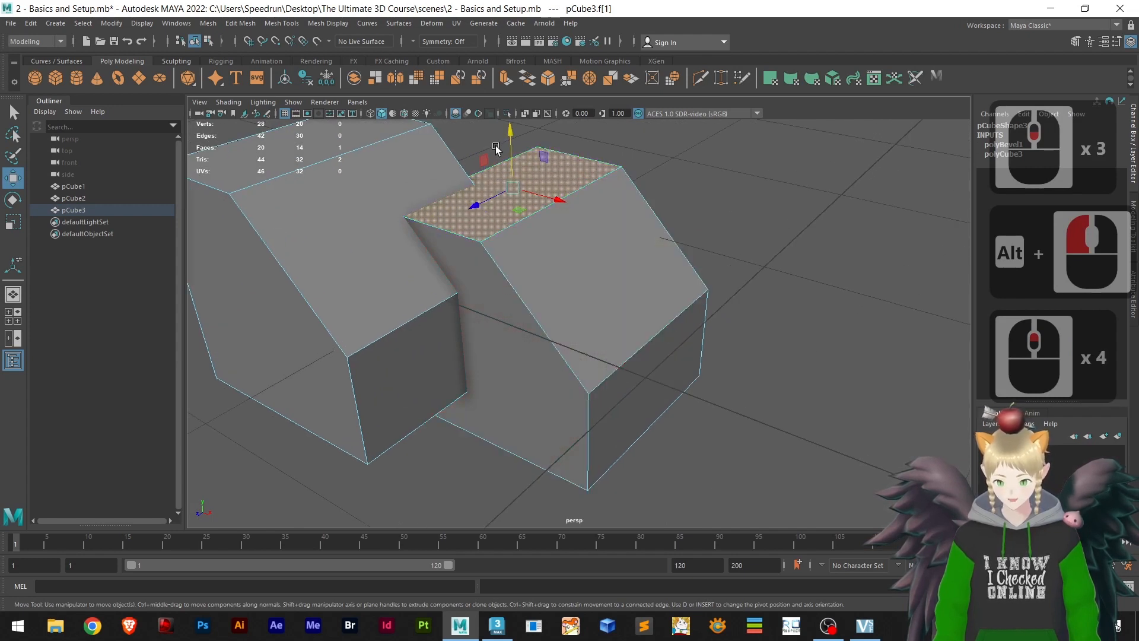
{"action": "left_click_drag", "start_coordinate": [513, 145], "coordinate": [522, 114]}
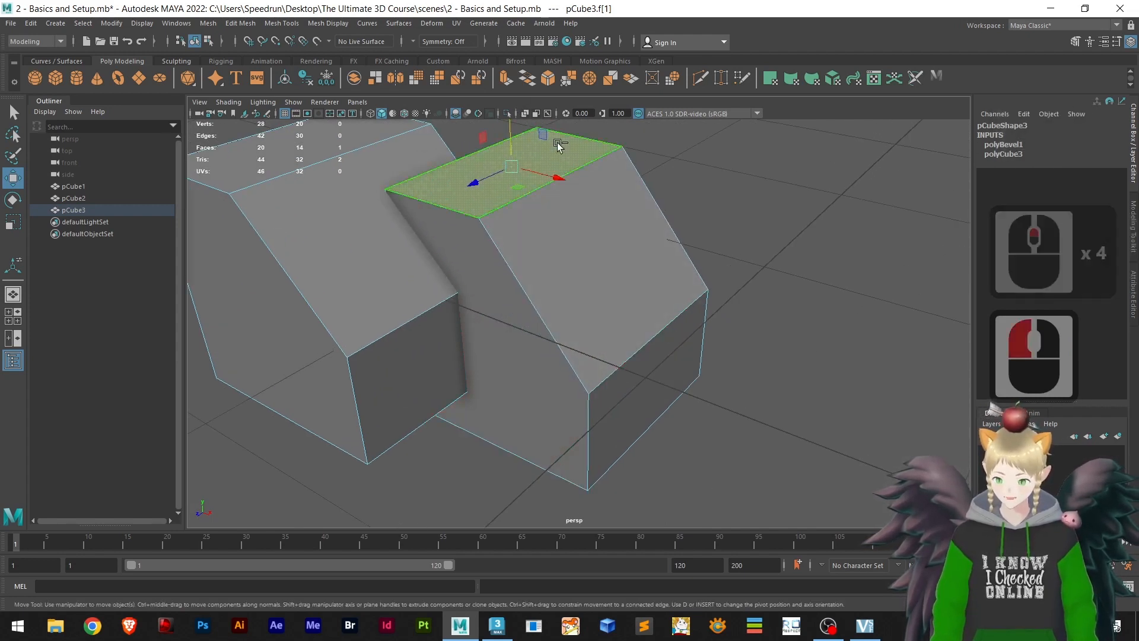
{"action": "key", "text": "ctrl+z"}
- Return the beveled cubes to object selection and clear the selection
{"action": "right_click_drag", "start_coordinate": [677, 180], "coordinate": [700, 173]}
{"action": "left_click", "coordinate": [699, 172]}
{"action": "scroll", "coordinate": [504, 259], "scroll_direction": "down", "scroll_amount": 5}
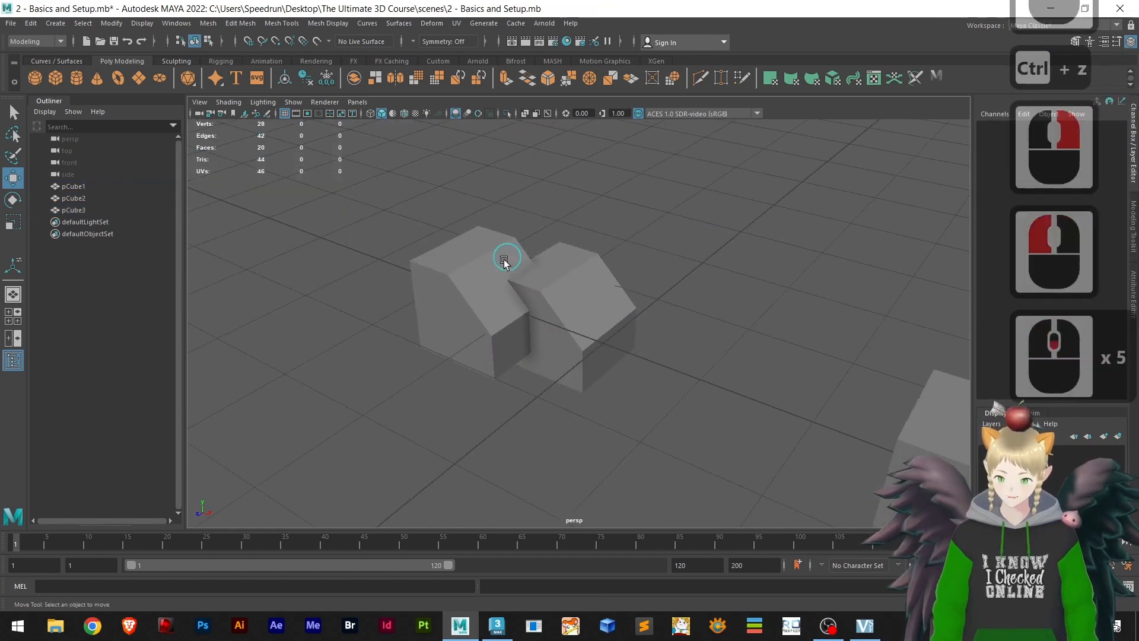
{"action": "scroll", "coordinate": [591, 338], "scroll_direction": "up", "scroll_amount": 2}
{"action": "mouse_move", "coordinate": [591, 338]}
{"action": "left_mouse_down", "text": "alt"}
{"action": "mouse_move", "coordinate": [599, 356]}
{"action": "mouse_move", "coordinate": [554, 354]}
{"action": "mouse_move", "coordinate": [625, 341]}
{"action": "mouse_move", "coordinate": [610, 338]}
{"action": "left_mouse_up", "text": "alt"}
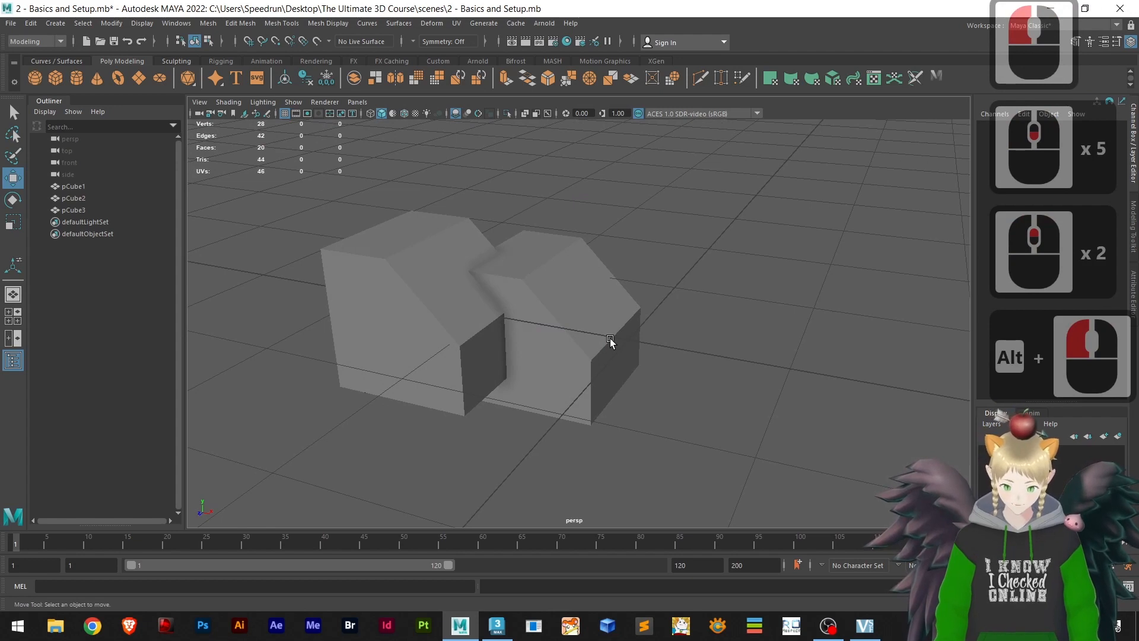
- Select the middle beveled cube as a whole object, then deselect it
{"action": "left_click", "coordinate": [610, 338]}
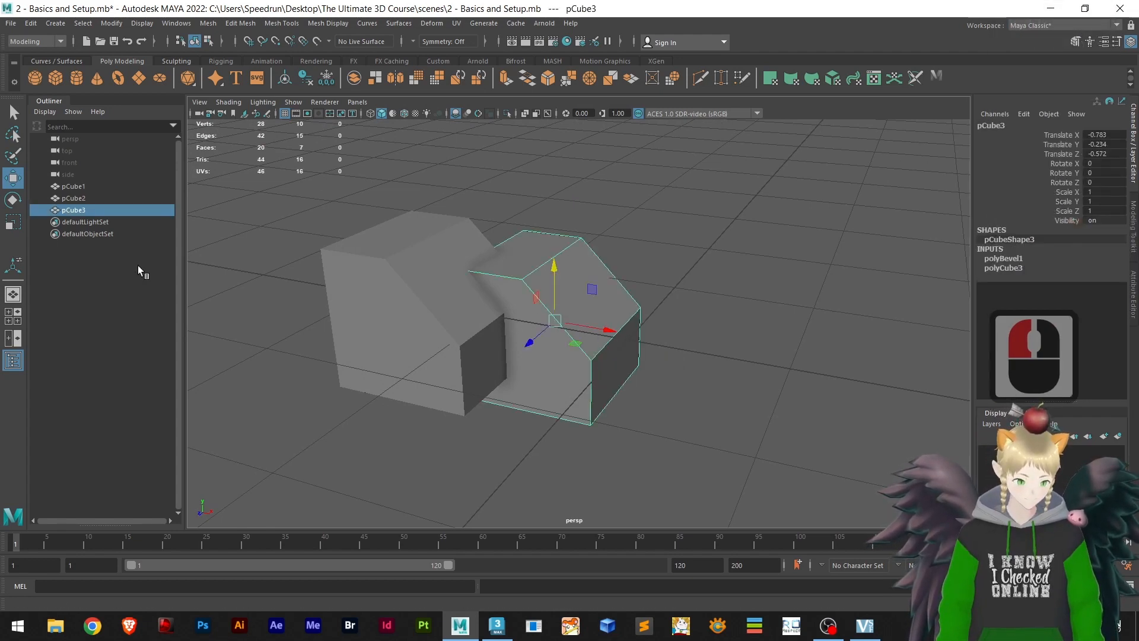
{"action": "left_click", "coordinate": [589, 443]}
{"action": "left_click", "coordinate": [566, 385]}
{"action": "left_click_drag", "start_coordinate": [633, 411], "coordinate": [623, 434], "text": "alt"}
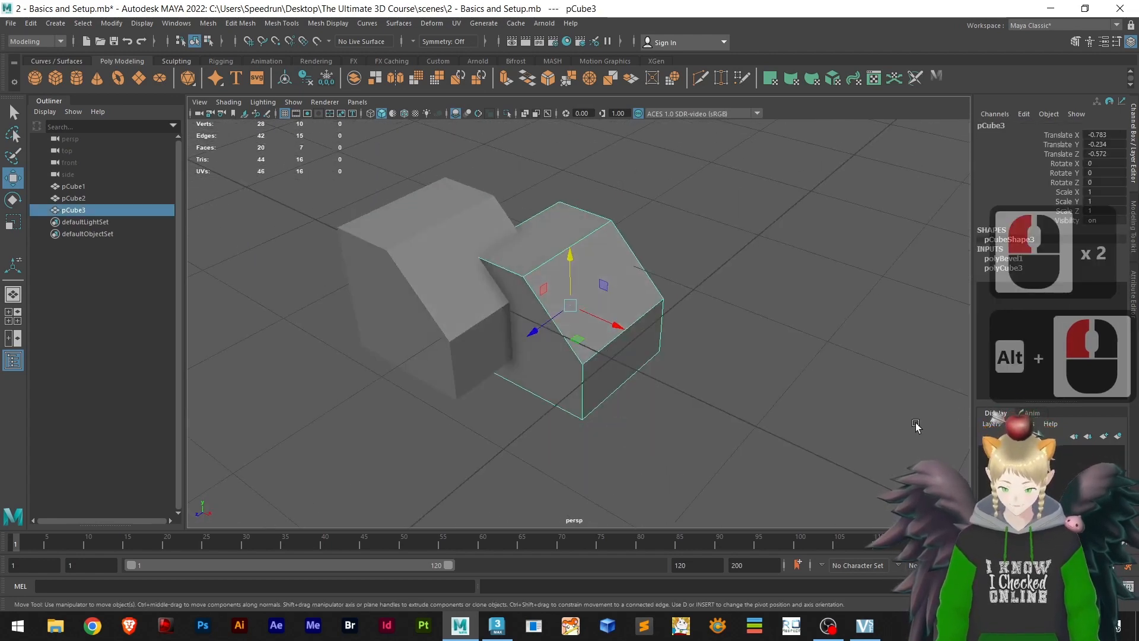
{"action": "left_click", "coordinate": [666, 447]}
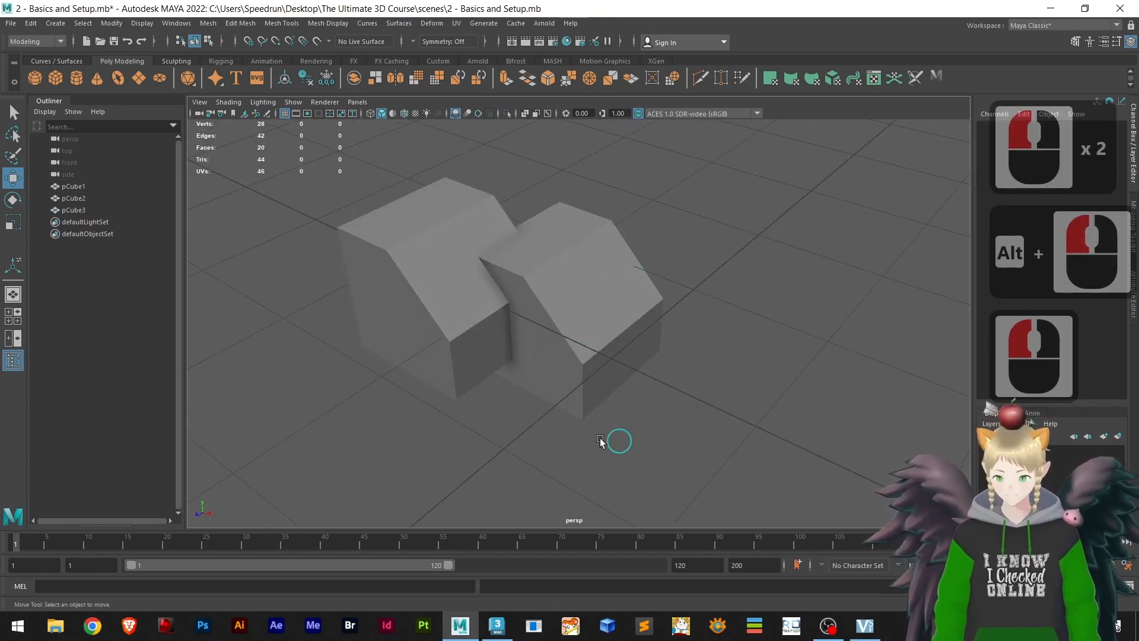
- Select the middle beveled cube and frame it in the perspective view
{"action": "scroll", "coordinate": [603, 437], "scroll_direction": "down", "scroll_amount": 6}
{"action": "middle_click_drag", "start_coordinate": [611, 372], "coordinate": [653, 392], "text": "alt"}
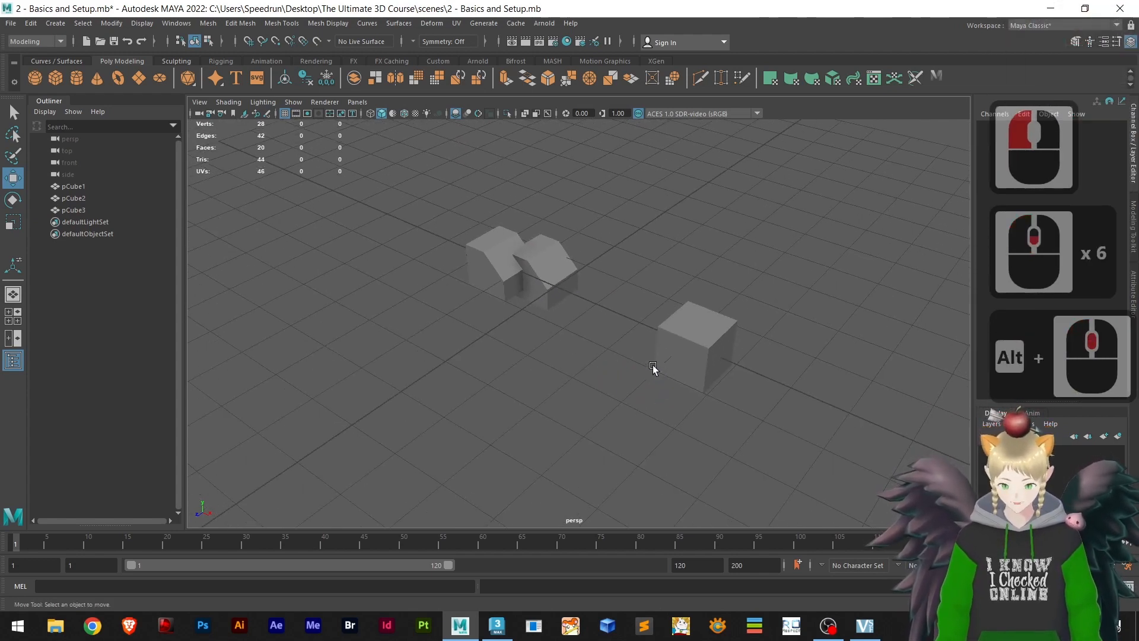
{"action": "scroll", "coordinate": [504, 258], "scroll_direction": "up", "scroll_amount": 4}
{"action": "left_click", "coordinate": [521, 238]}
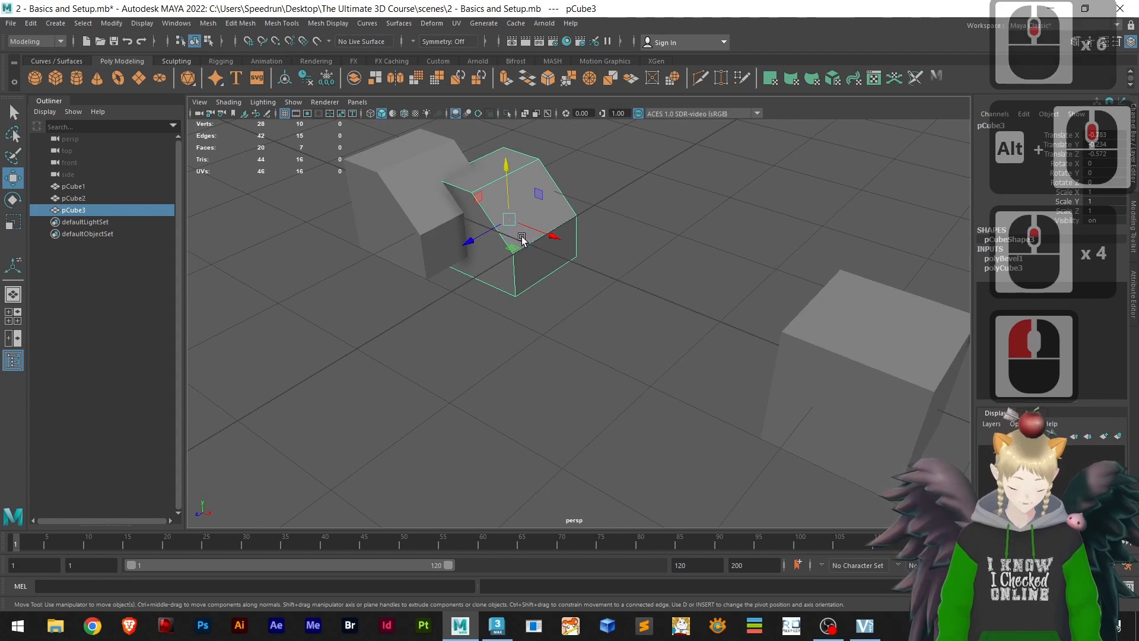
{"action": "key", "text": "z"}
{"action": "left_click", "coordinate": [500, 232]}
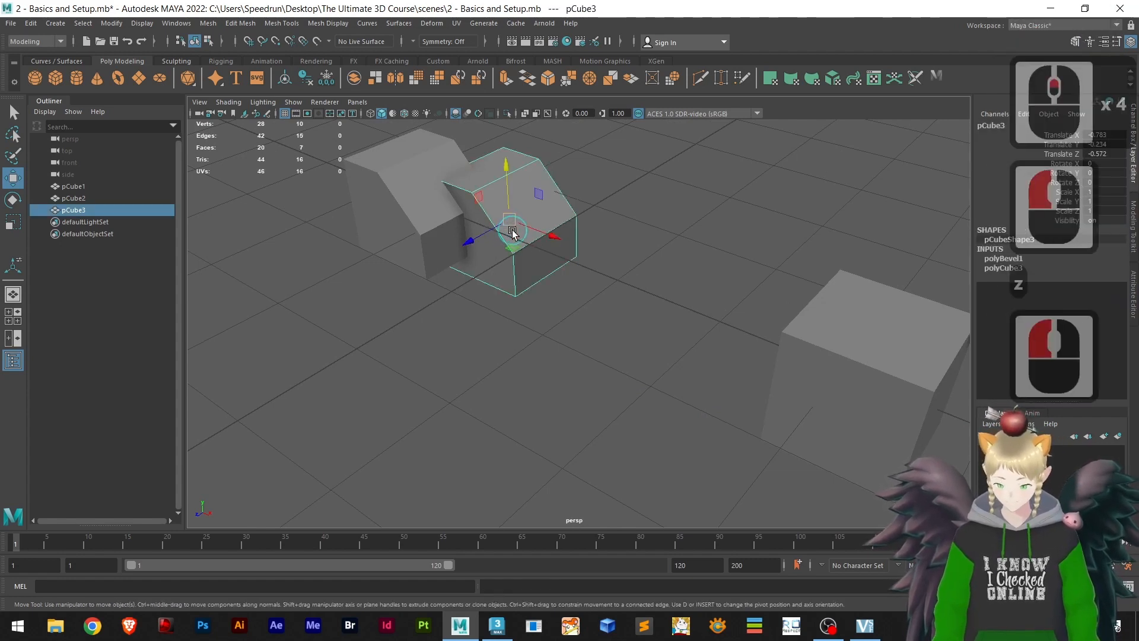
{"action": "key", "text": "f"}
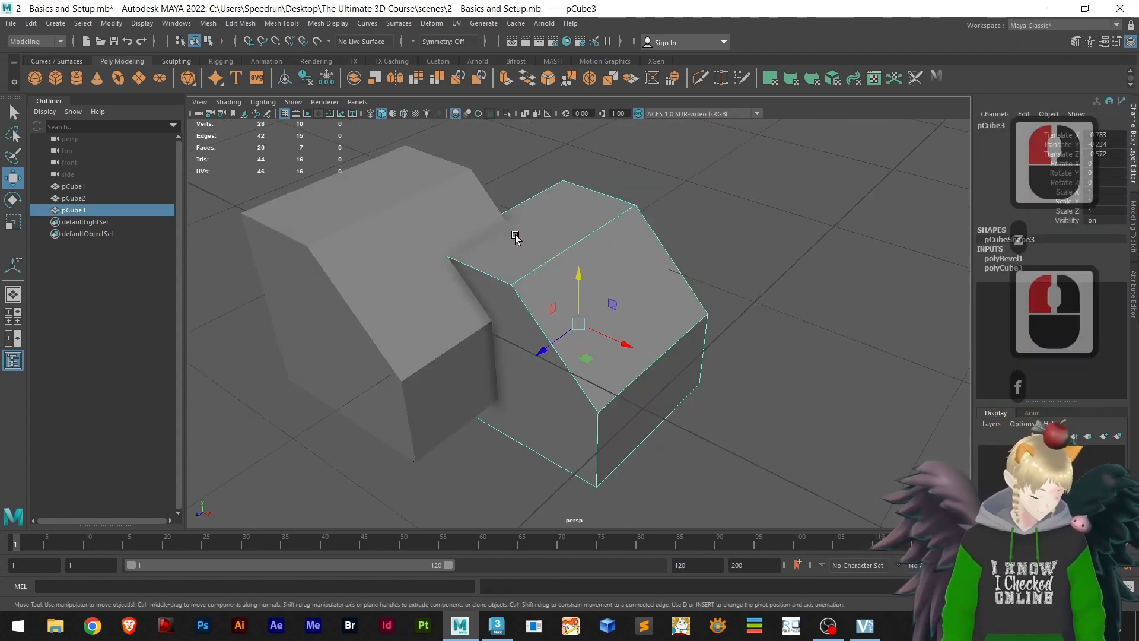
{"action": "scroll", "coordinate": [585, 354], "scroll_direction": "down", "scroll_amount": 2}
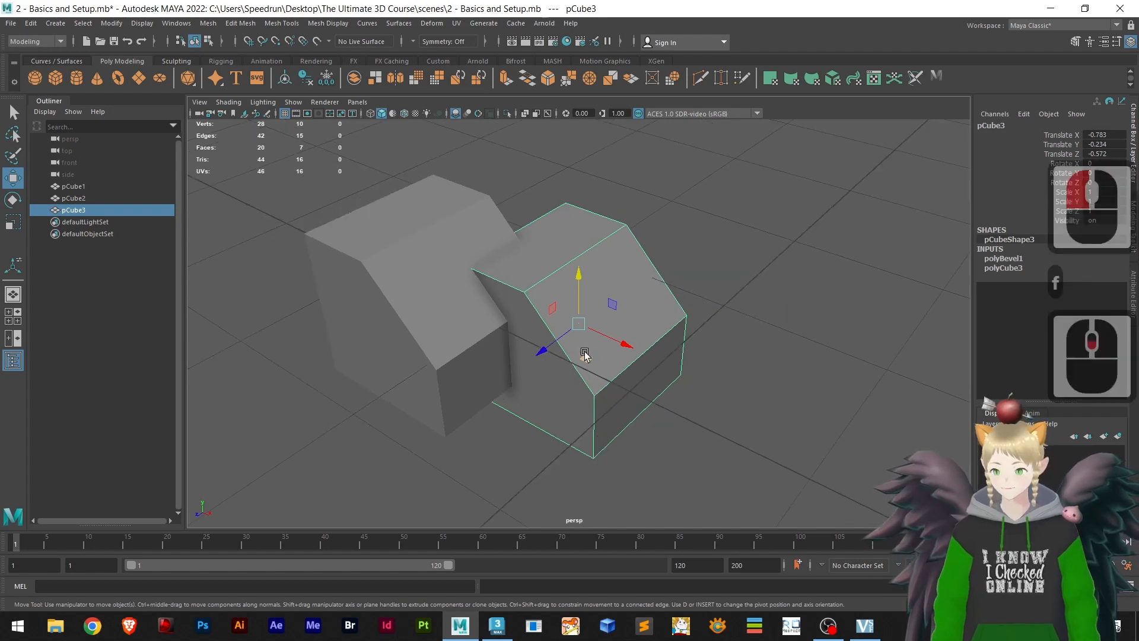
{"action": "key", "text": "f"}
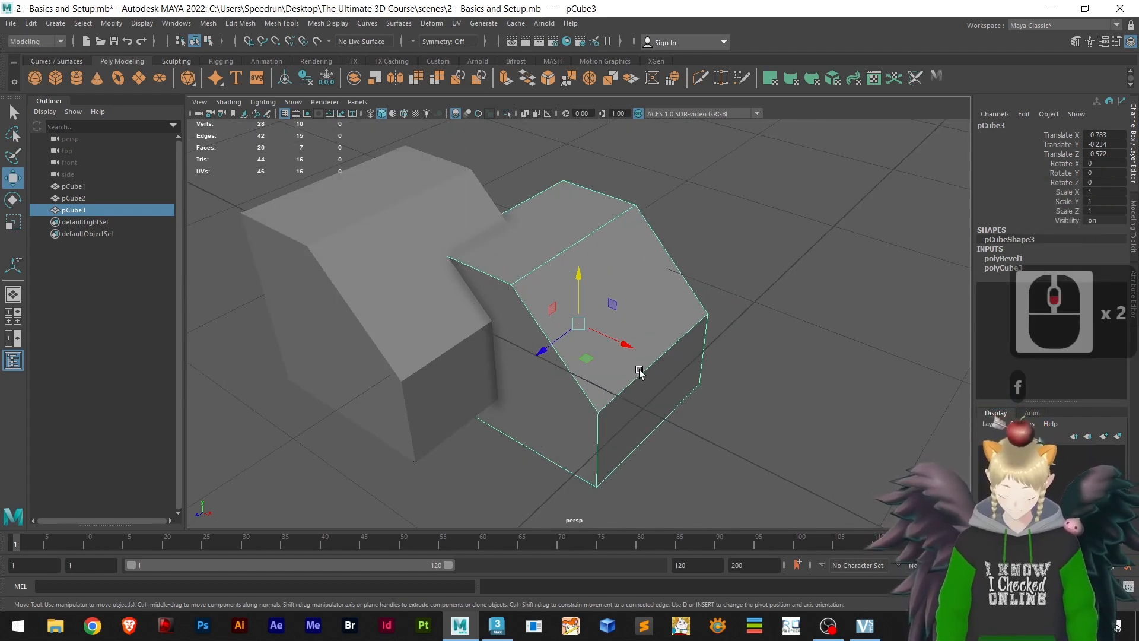
- Clear the selection and examine the cubes on the grid from near and far viewing distances
{"action": "scroll", "coordinate": [634, 366], "scroll_direction": "down", "scroll_amount": 3}
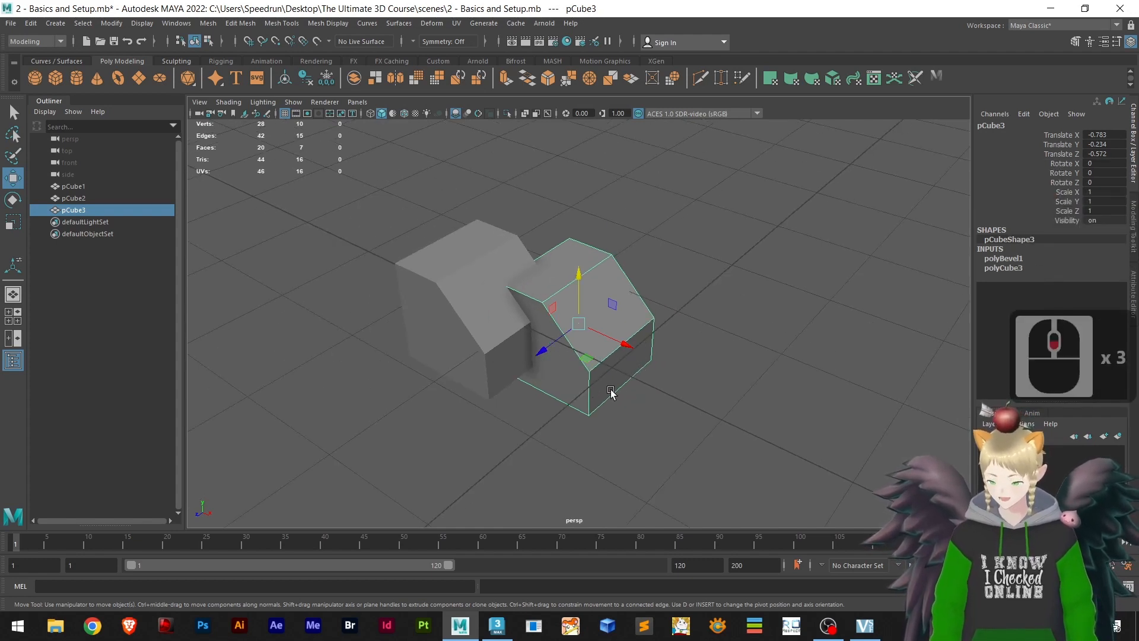
{"action": "scroll", "coordinate": [615, 394], "scroll_direction": "down", "scroll_amount": 3}
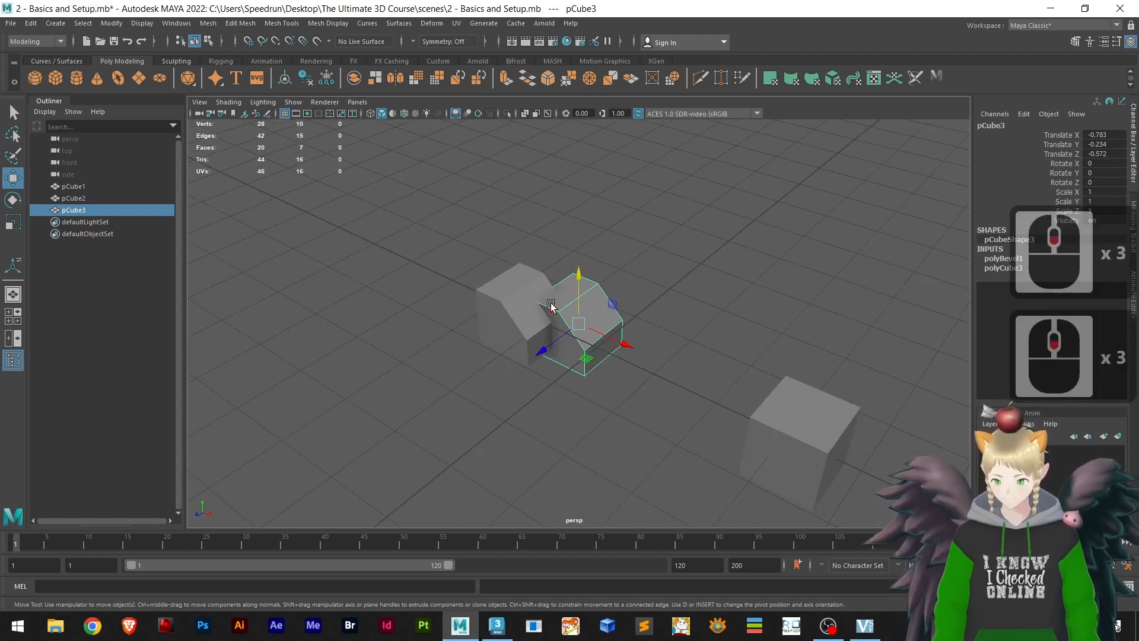
{"action": "scroll", "coordinate": [579, 323], "scroll_direction": "down", "scroll_amount": 12}
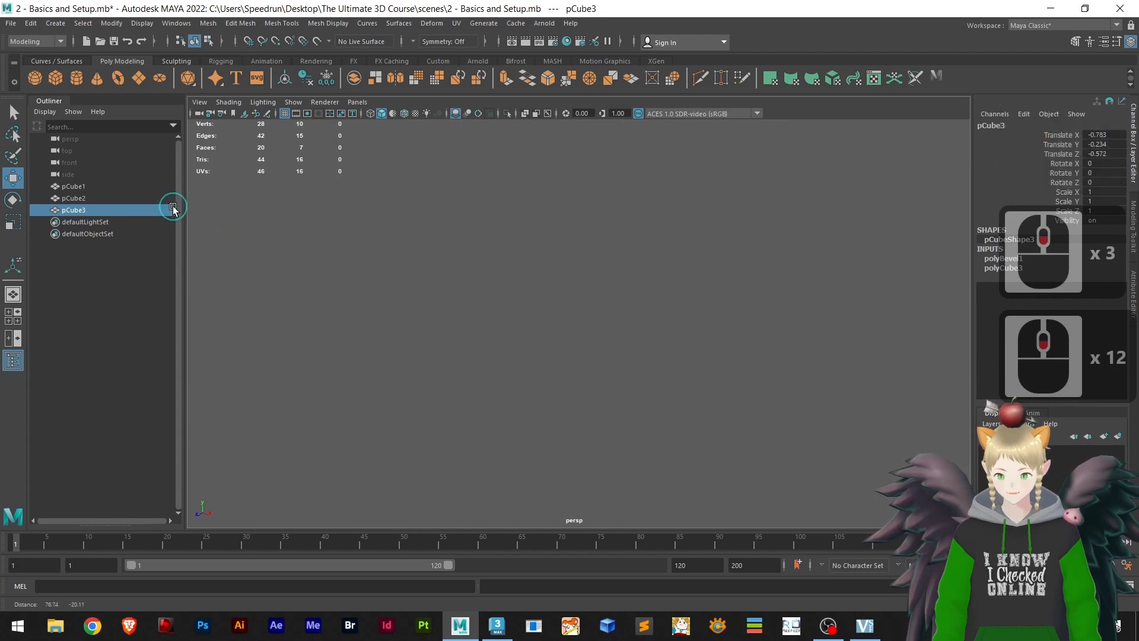
{"action": "middle_click_drag", "start_coordinate": [173, 208], "coordinate": [439, 279], "text": "alt"}
{"action": "left_click", "coordinate": [437, 272]}
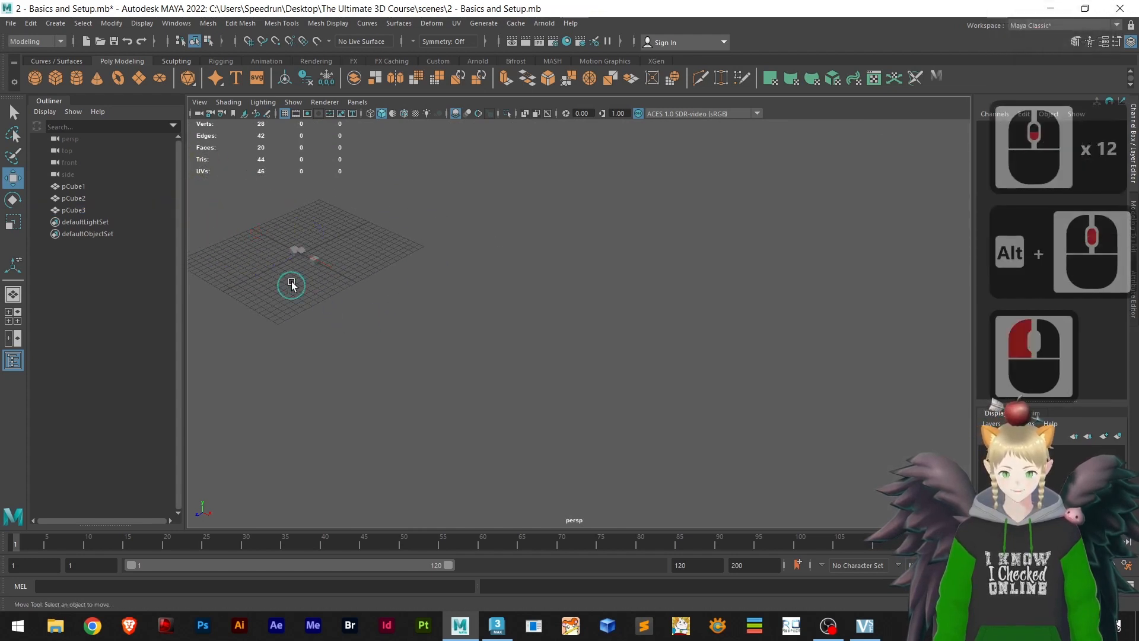
{"action": "scroll", "coordinate": [374, 280], "scroll_direction": "up", "scroll_amount": 6}
{"action": "middle_click_drag", "start_coordinate": [361, 265], "coordinate": [808, 324], "text": "alt"}
{"action": "scroll", "coordinate": [598, 351], "scroll_direction": "up", "scroll_amount": 5}
{"action": "middle_click_drag", "start_coordinate": [468, 375], "coordinate": [856, 275], "text": "alt"}
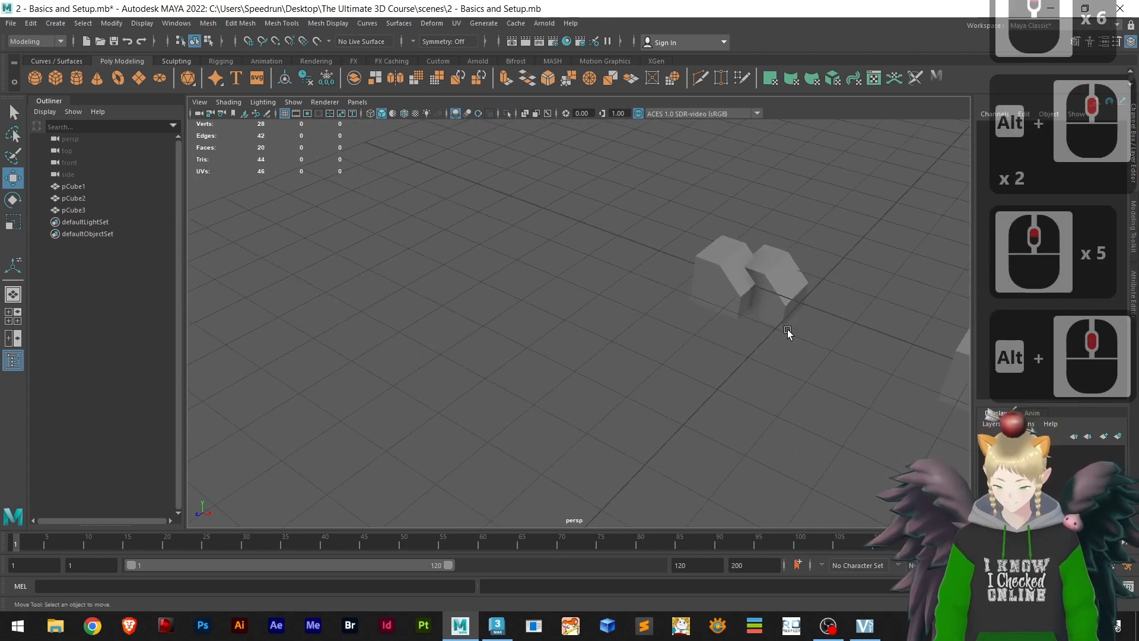
{"action": "scroll", "coordinate": [729, 365], "scroll_direction": "down", "scroll_amount": 13}
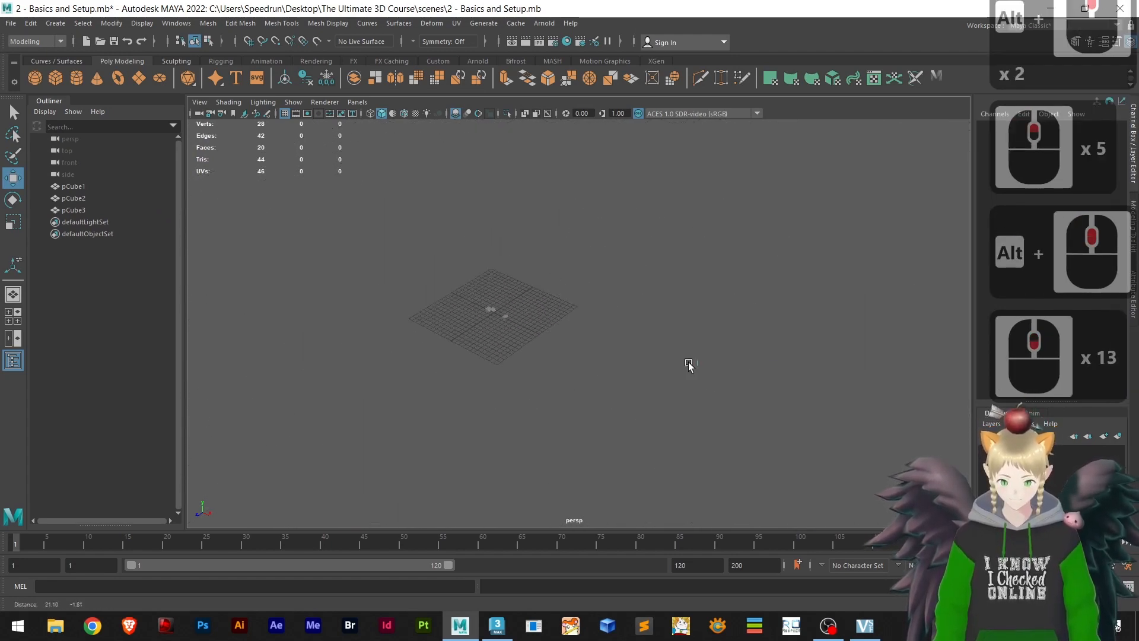
- Select the separate unbeveled cube and frame it in the perspective view
{"action": "middle_click_drag", "start_coordinate": [688, 364], "coordinate": [521, 340], "text": "alt"}
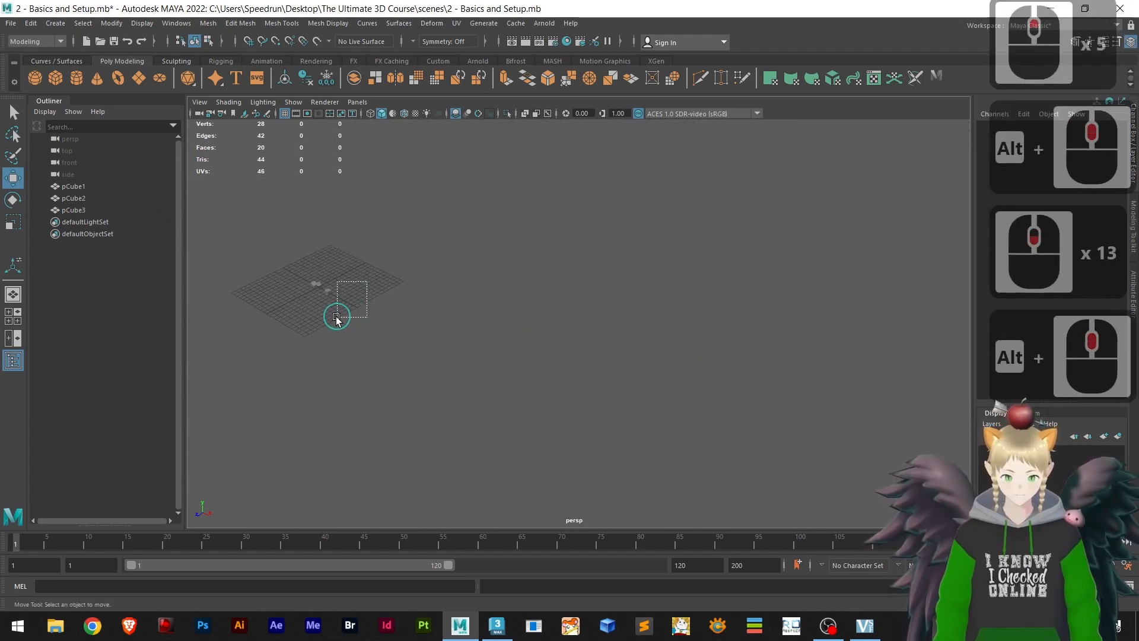
{"action": "left_click_drag", "start_coordinate": [336, 318], "coordinate": [338, 319]}
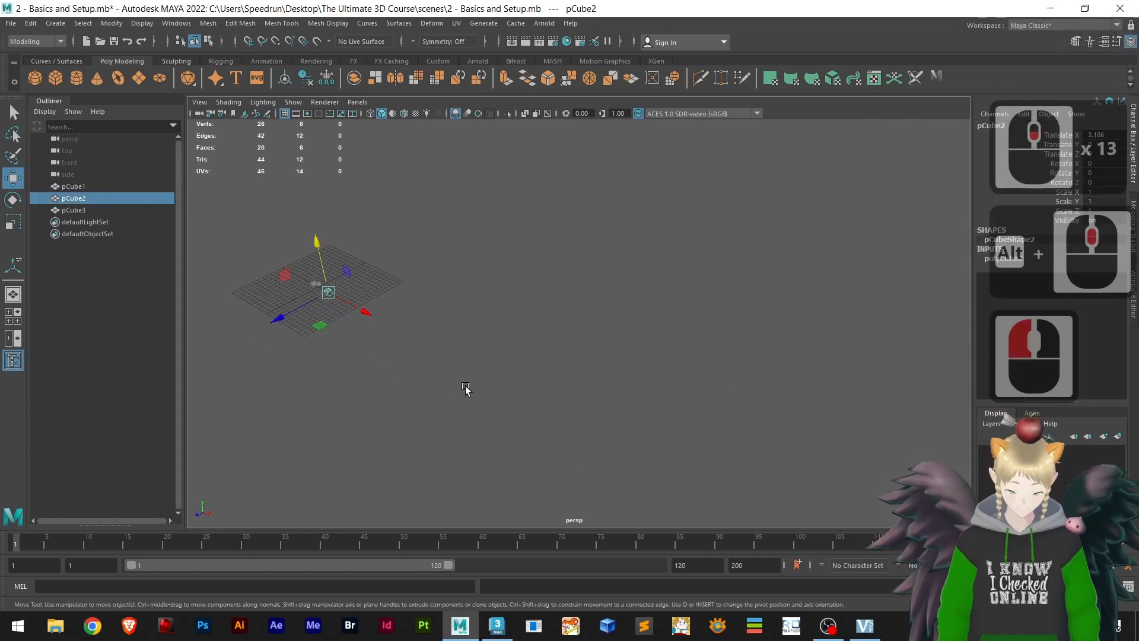
{"action": "key", "text": "f"}
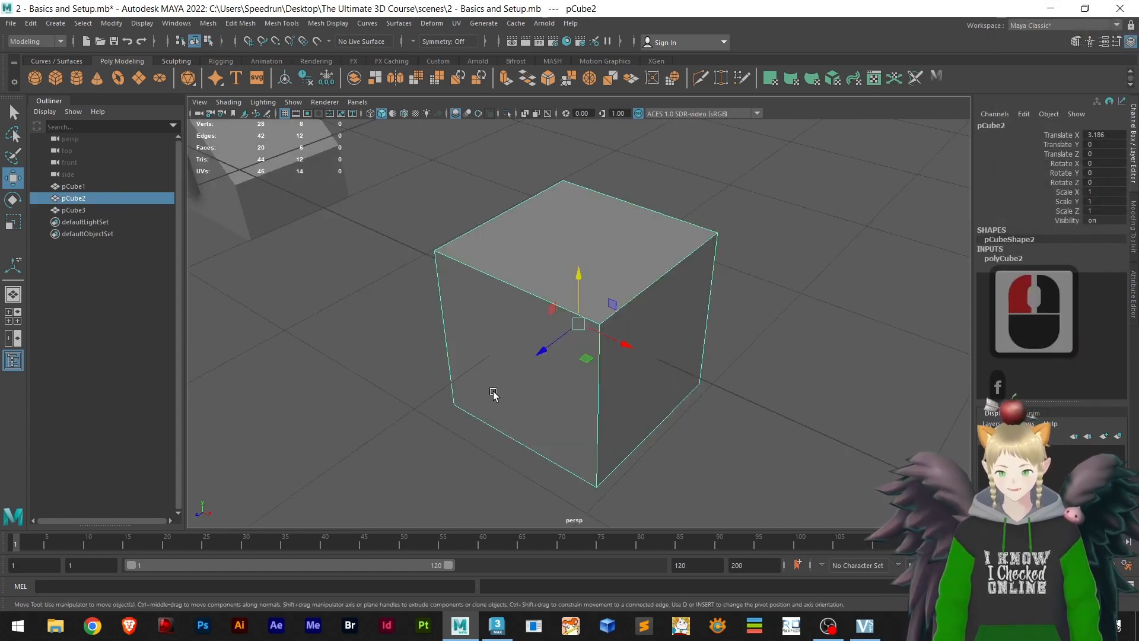
{"action": "mouse_move", "coordinate": [567, 391]}
{"action": "left_mouse_down", "text": "alt"}
{"action": "mouse_move", "coordinate": [621, 404]}
{"action": "mouse_move", "coordinate": [732, 280]}
{"action": "mouse_move", "coordinate": [470, 331]}
{"action": "mouse_move", "coordinate": [643, 432]}
{"action": "mouse_move", "coordinate": [544, 313]}
{"action": "mouse_move", "coordinate": [694, 445]}
{"action": "mouse_move", "coordinate": [521, 381]}
{"action": "mouse_move", "coordinate": [580, 386]}
{"action": "left_mouse_up", "text": "alt"}
{"action": "scroll", "coordinate": [577, 382], "scroll_direction": "down", "scroll_amount": 4}
{"action": "scroll", "coordinate": [577, 381], "scroll_direction": "down", "scroll_amount": 2}
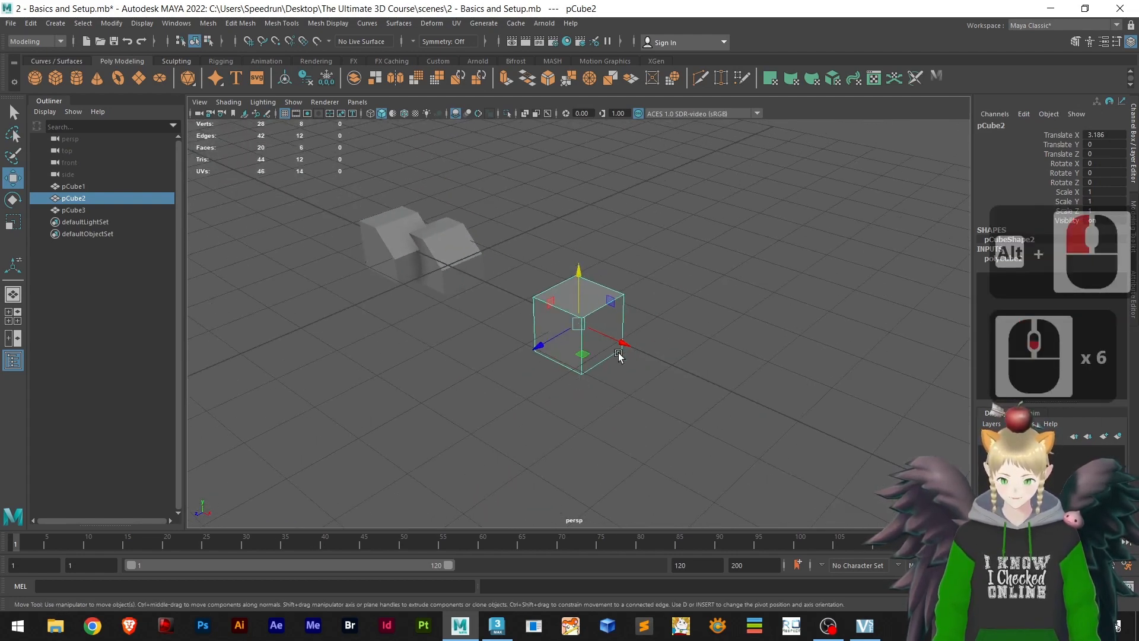
- Move the unbeveled cube along X to 22.548, far off the grid, and frame it there
{"action": "scroll", "coordinate": [617, 349], "scroll_direction": "down", "scroll_amount": 8}
{"action": "left_click_drag", "start_coordinate": [620, 344], "coordinate": [883, 464]}
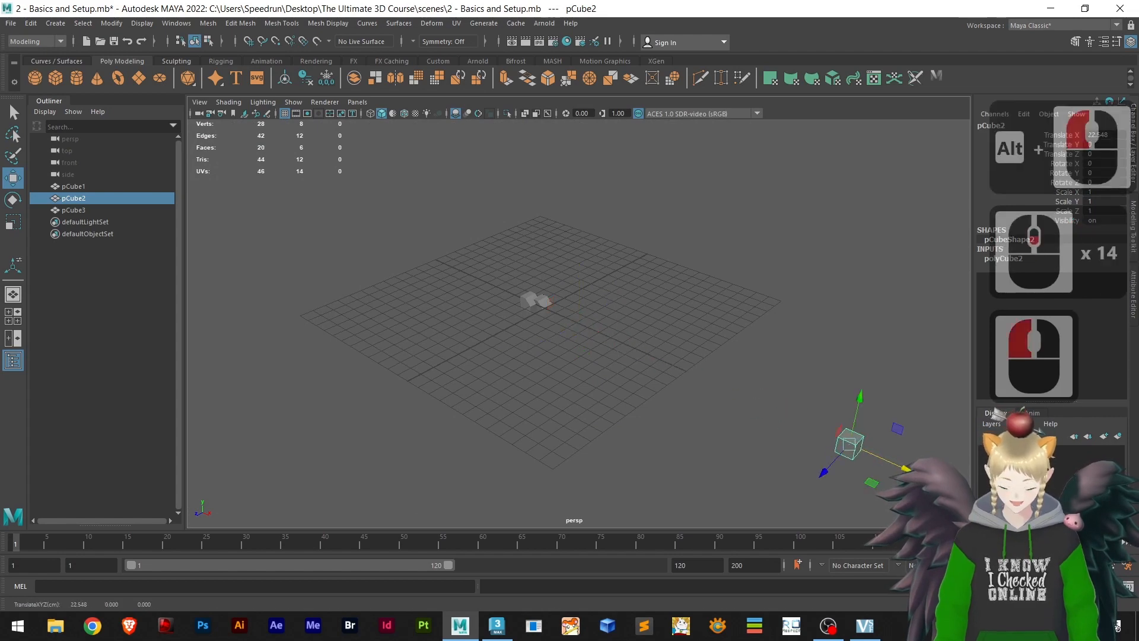
{"action": "key", "text": "f"}
{"action": "scroll", "coordinate": [654, 419], "scroll_direction": "down", "scroll_amount": 13}
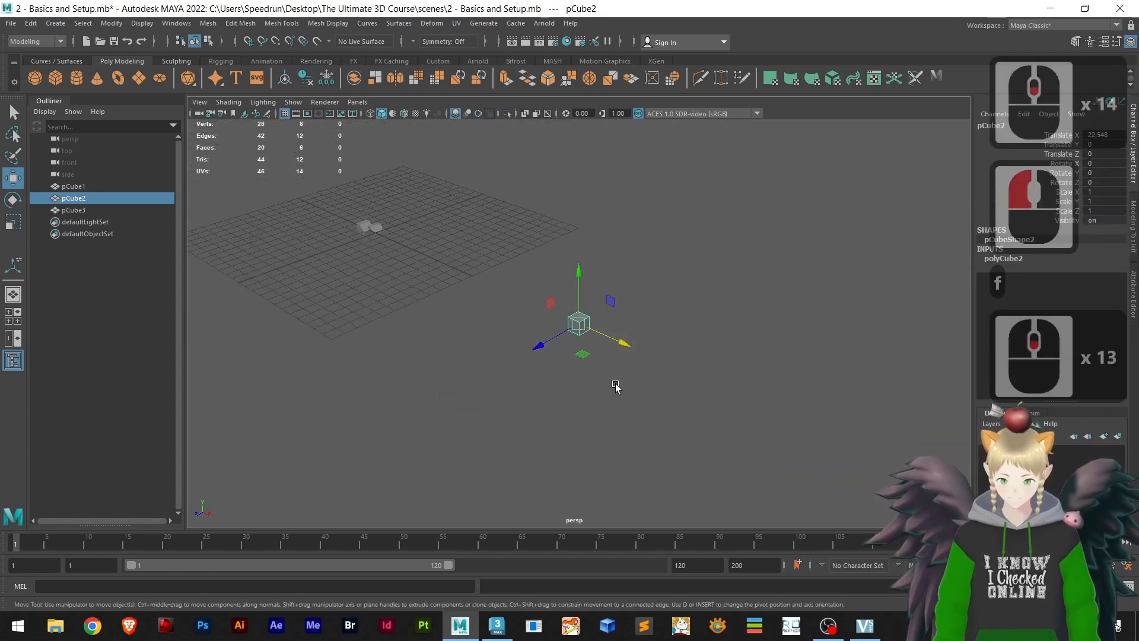
{"action": "left_click_drag", "start_coordinate": [618, 386], "coordinate": [456, 320], "text": "alt"}
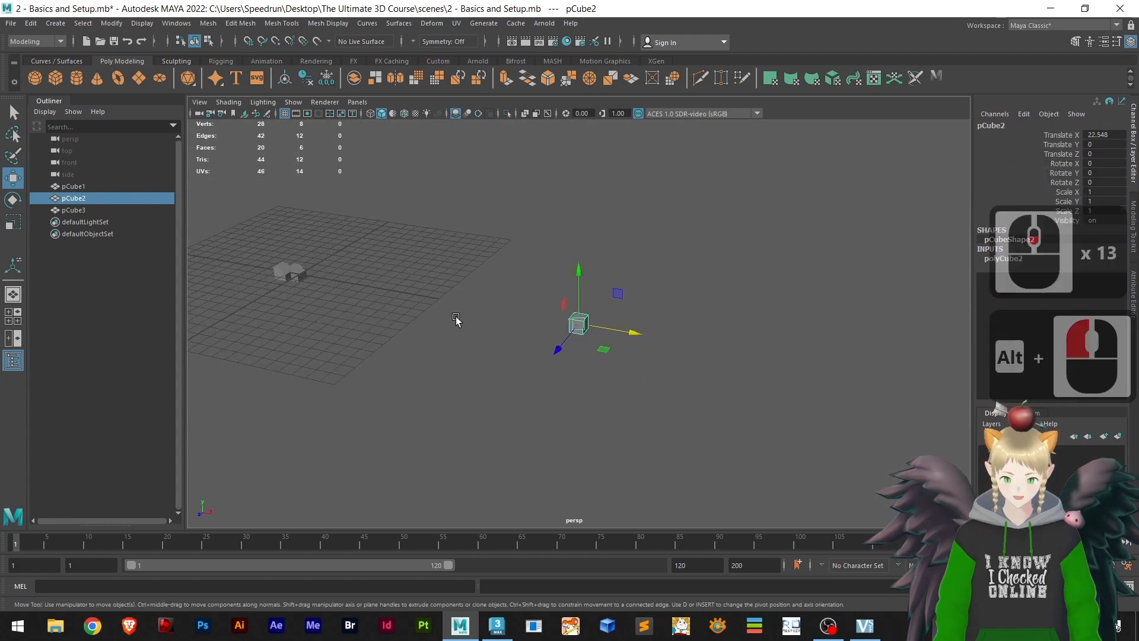
- Switch the middle beveled cube to face selection, select its sloped bevel face and frame it
{"action": "right_click_drag", "start_coordinate": [295, 269], "coordinate": [297, 290]}
{"action": "left_click", "coordinate": [297, 269]}
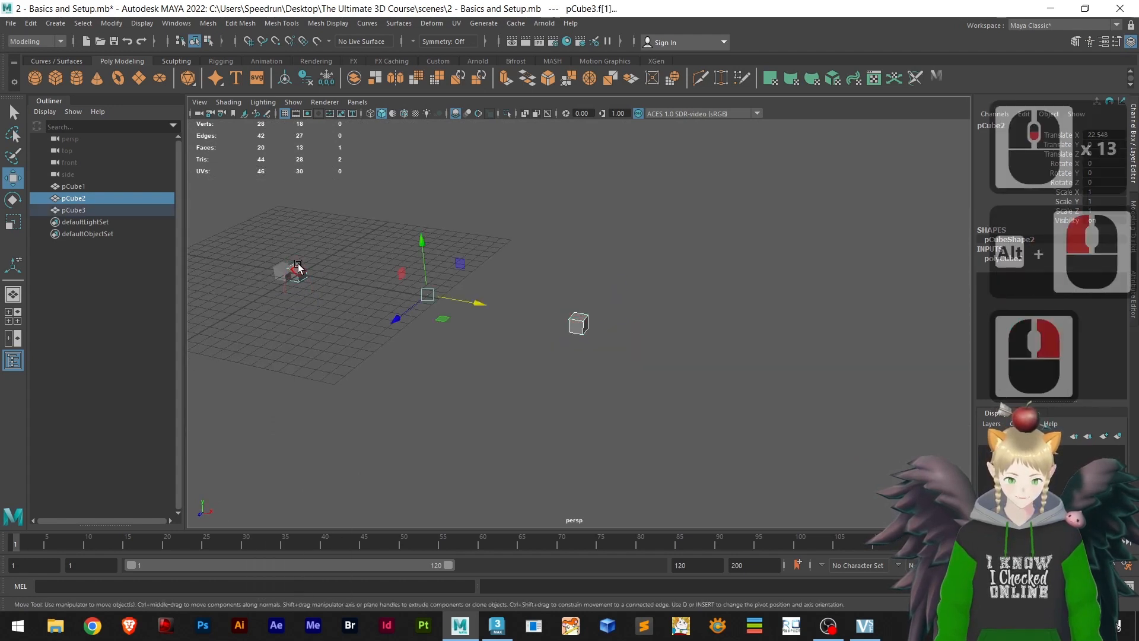
{"action": "left_click", "coordinate": [298, 267]}
{"action": "left_click_drag", "start_coordinate": [450, 353], "coordinate": [595, 362], "text": "alt"}
{"action": "scroll", "coordinate": [605, 375], "scroll_direction": "up", "scroll_amount": 10}
{"action": "scroll", "coordinate": [615, 385], "scroll_direction": "down", "scroll_amount": 10}
{"action": "key", "text": "f"}
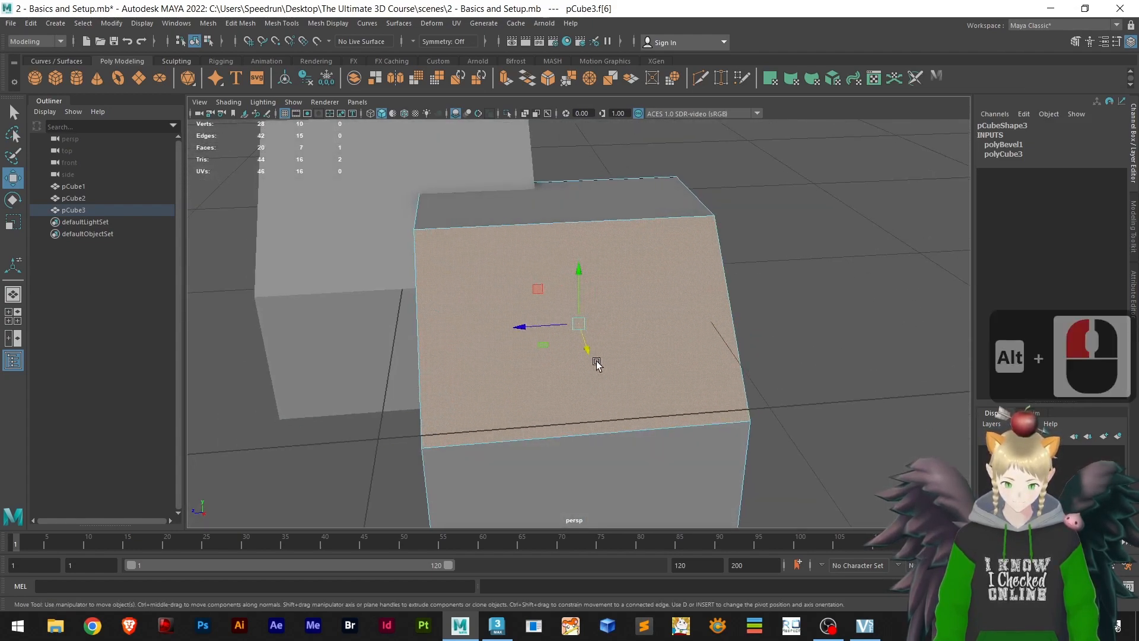
- Undo the face selections and the unbeveled cube's move along X, then clear the selection
{"action": "scroll", "coordinate": [600, 371], "scroll_direction": "down", "scroll_amount": 13}
{"action": "left_click_drag", "start_coordinate": [699, 371], "coordinate": [643, 374], "text": "alt"}
{"action": "scroll", "coordinate": [697, 369], "scroll_direction": "down", "scroll_amount": 6}
{"action": "middle_click_drag", "start_coordinate": [643, 374], "coordinate": [605, 356], "text": "alt"}
{"action": "left_click", "coordinate": [606, 337]}
{"action": "key", "text": "ctrl+z"}
{"action": "key", "text": "ctrl+z"}
{"action": "key", "text": "ctrl+z"}
{"action": "key", "text": "ctrl+z"}
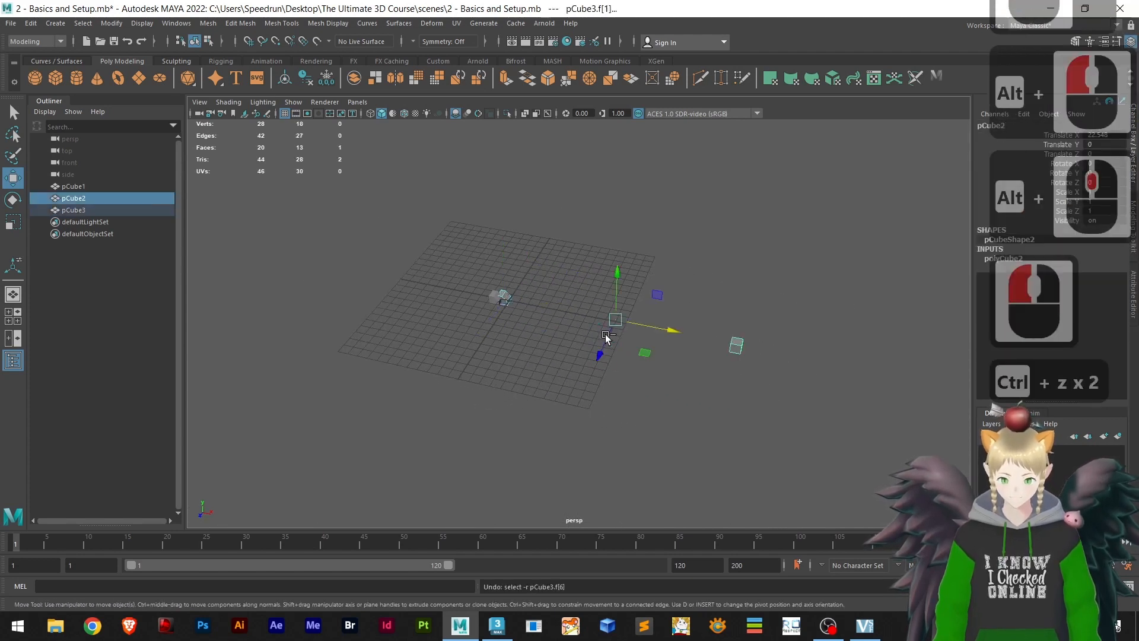
{"action": "left_click", "coordinate": [499, 338]}
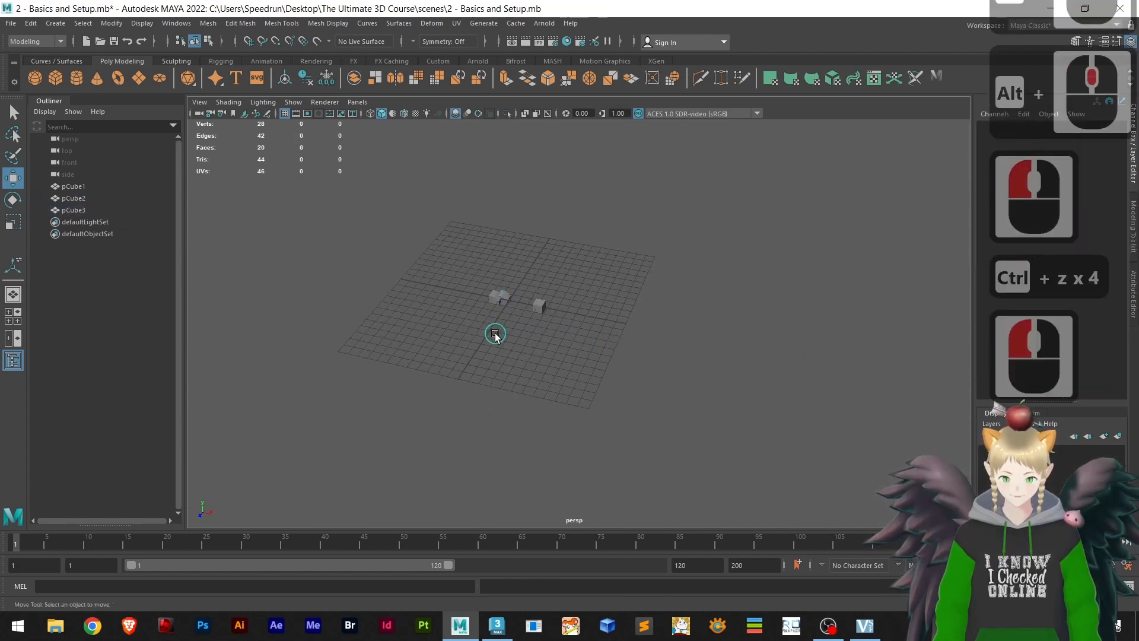
- Return the unbeveled cube to object mode and select it as a whole object
{"action": "scroll", "coordinate": [496, 330], "scroll_direction": "up", "scroll_amount": 10}
{"action": "middle_click_drag", "start_coordinate": [720, 407], "coordinate": [630, 394], "text": "alt"}
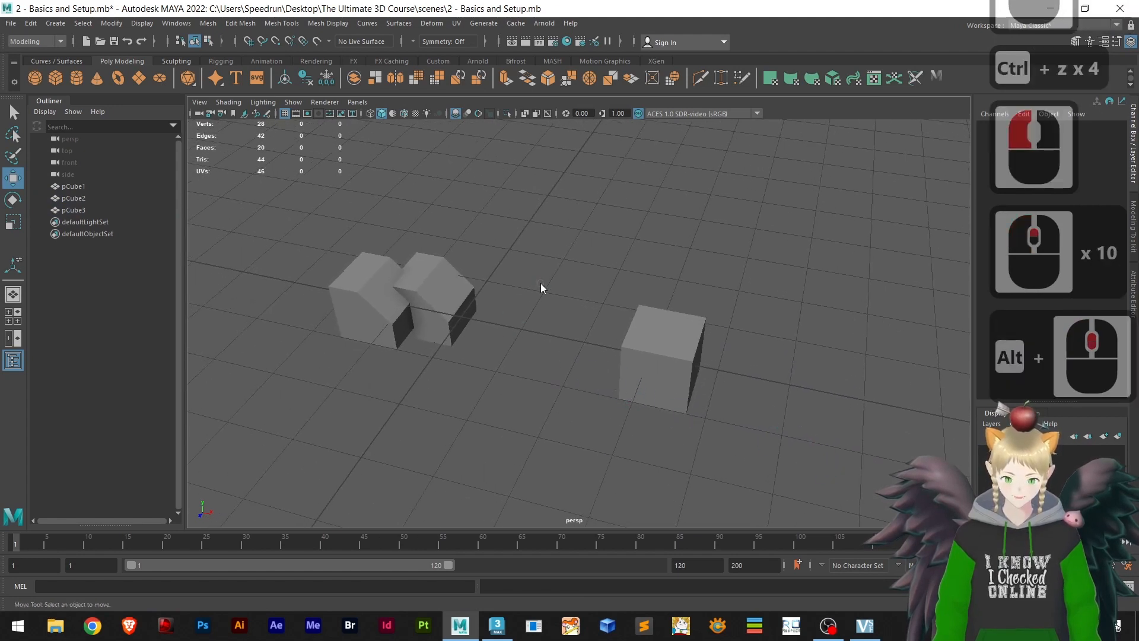
{"action": "mouse_move", "coordinate": [539, 282]}
{"action": "right_mouse_down"}
{"action": "mouse_move", "coordinate": [539, 260]}
{"action": "mouse_move", "coordinate": [543, 282]}
{"action": "right_mouse_up"}
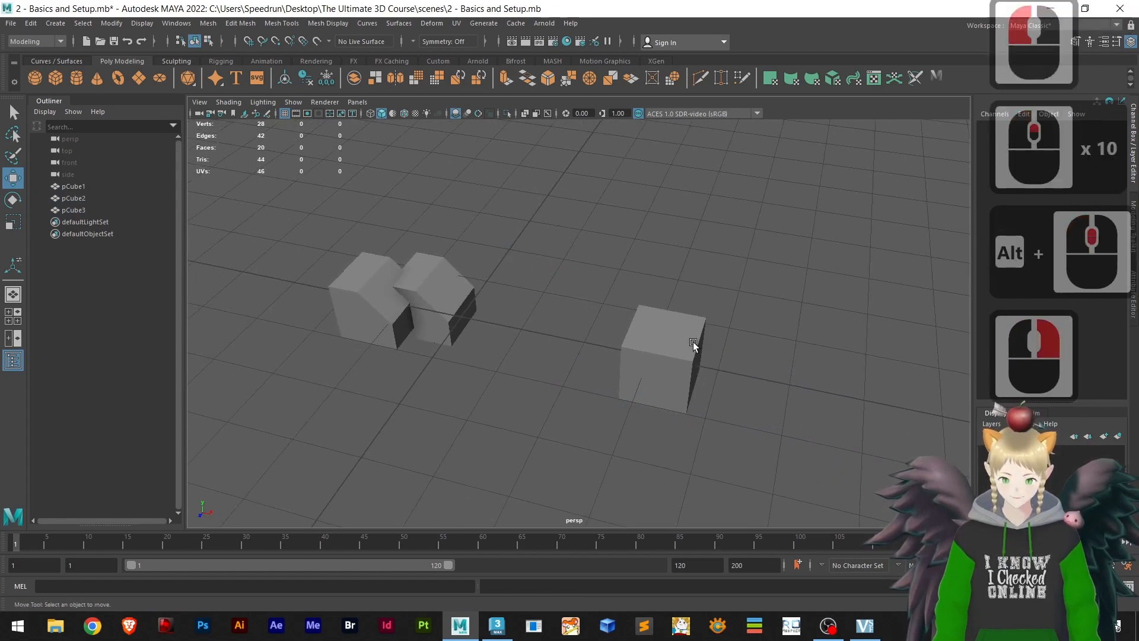
{"action": "right_click_drag", "start_coordinate": [659, 332], "coordinate": [700, 281]}
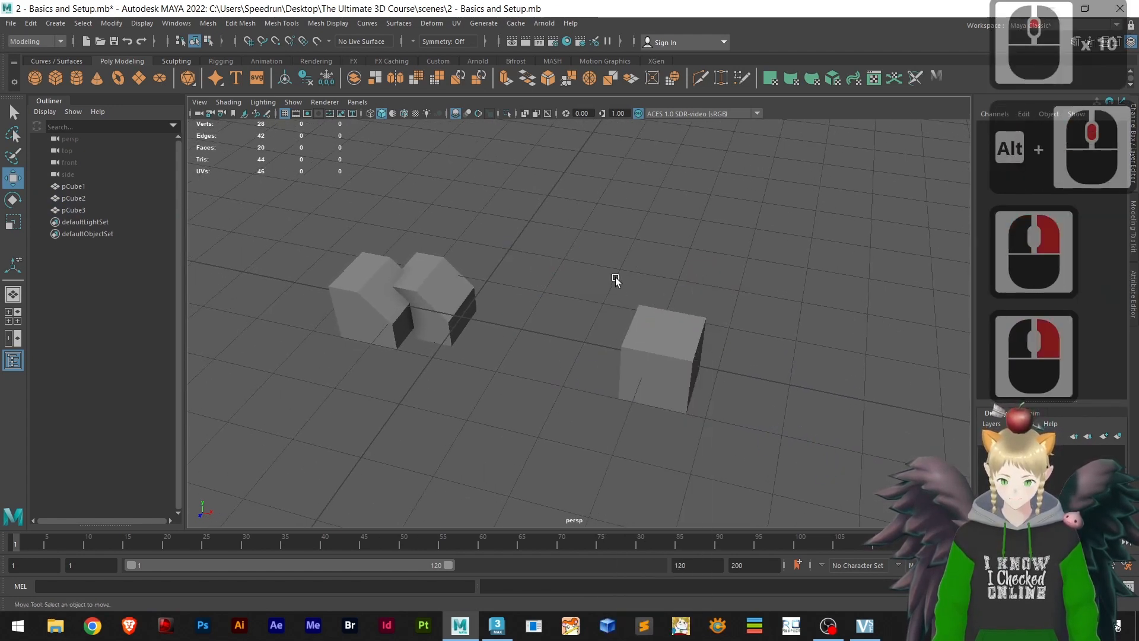
{"action": "left_click", "coordinate": [621, 315]}
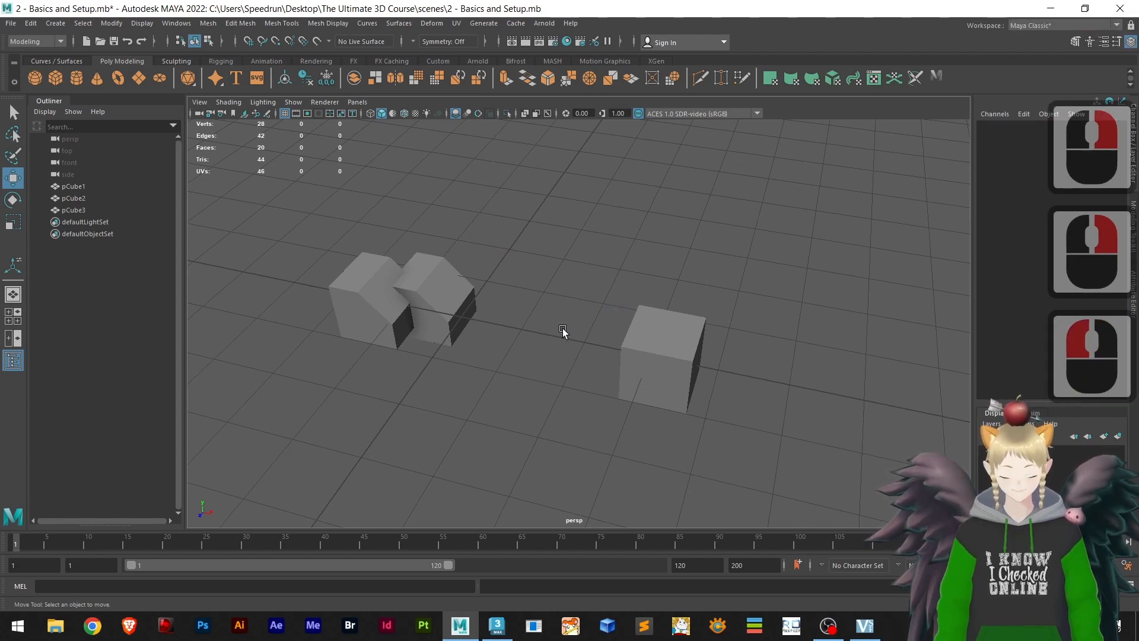
{"action": "left_click", "coordinate": [654, 363]}
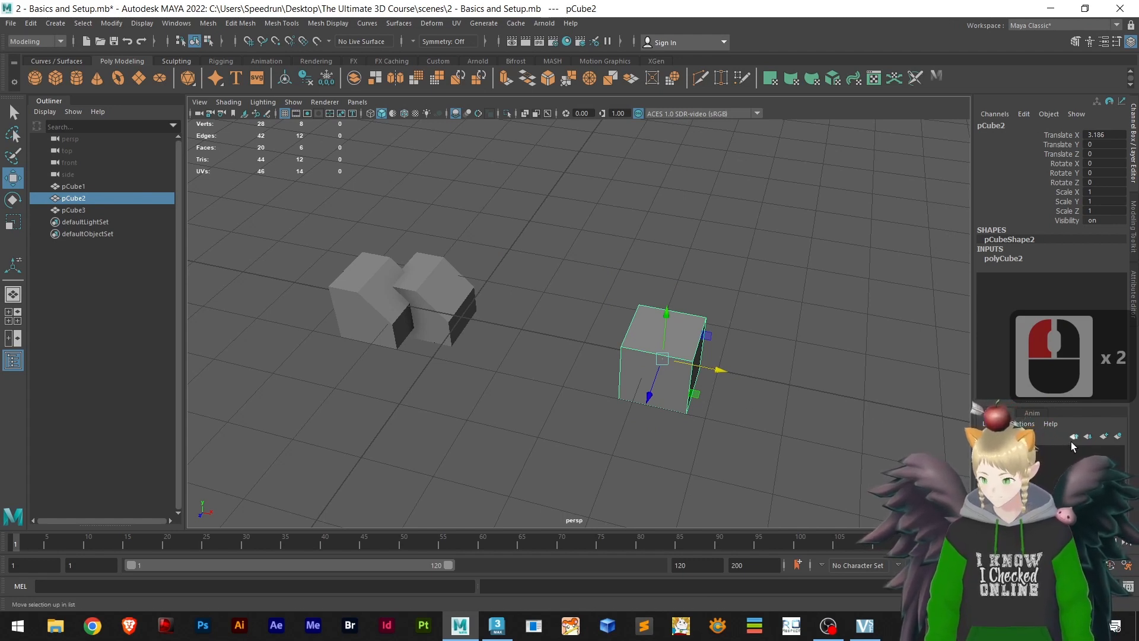
- Create an empty display layer named layer_1_3D with a light blue color, then deselect the cube
{"action": "left_click", "coordinate": [1103, 435]}
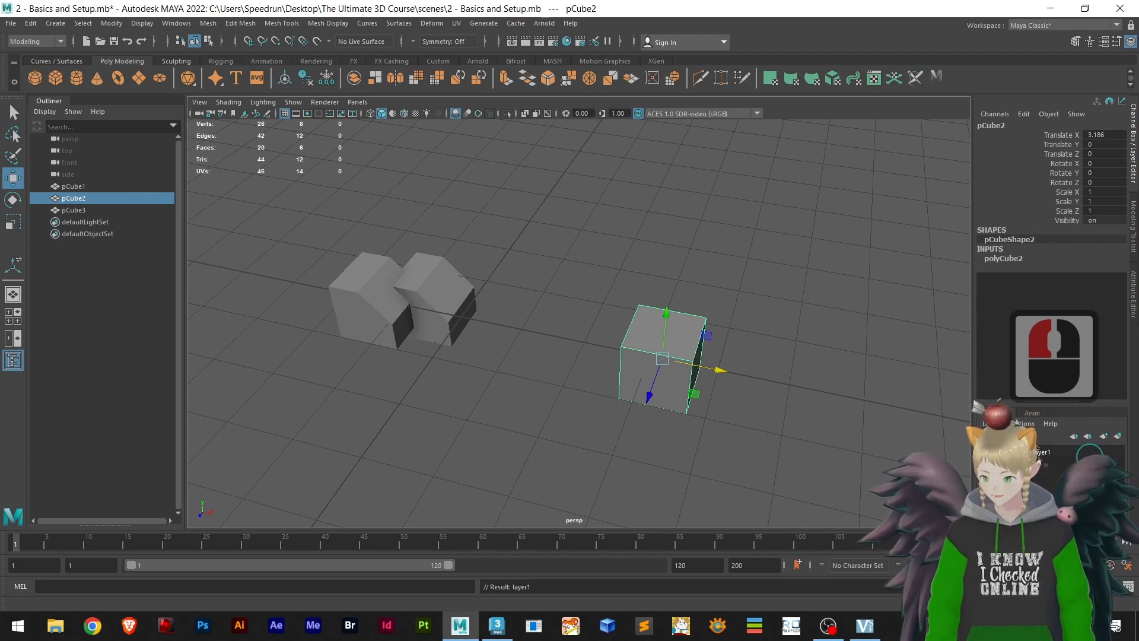
{"action": "double_click", "coordinate": [1041, 452]}
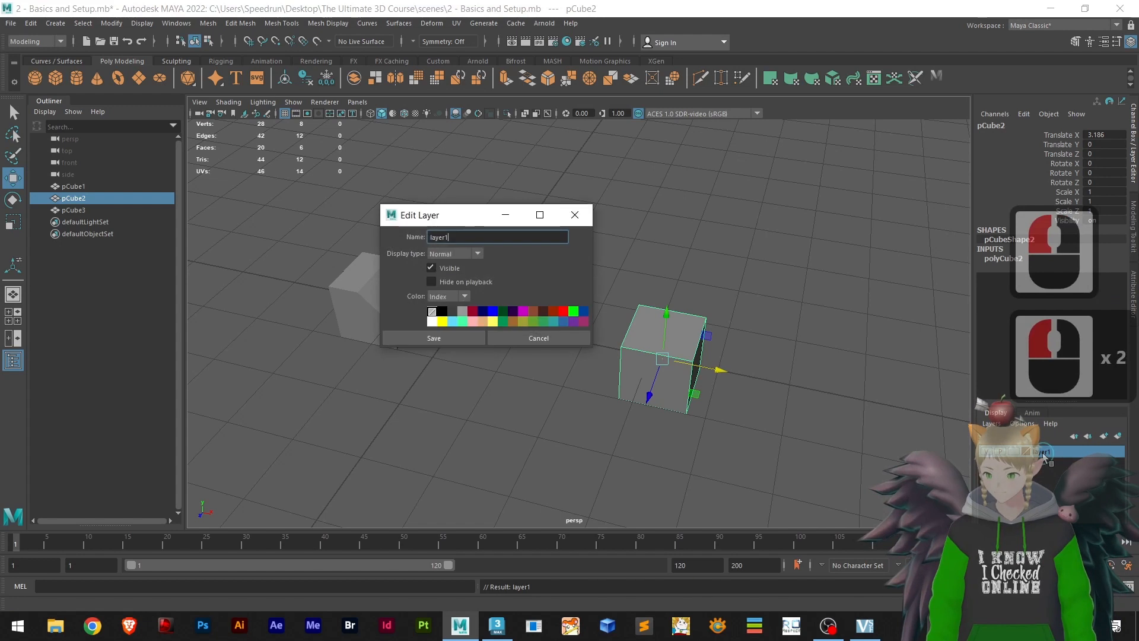
{"action": "left_click", "coordinate": [452, 321]}
{"action": "left_click", "coordinate": [369, 228]}
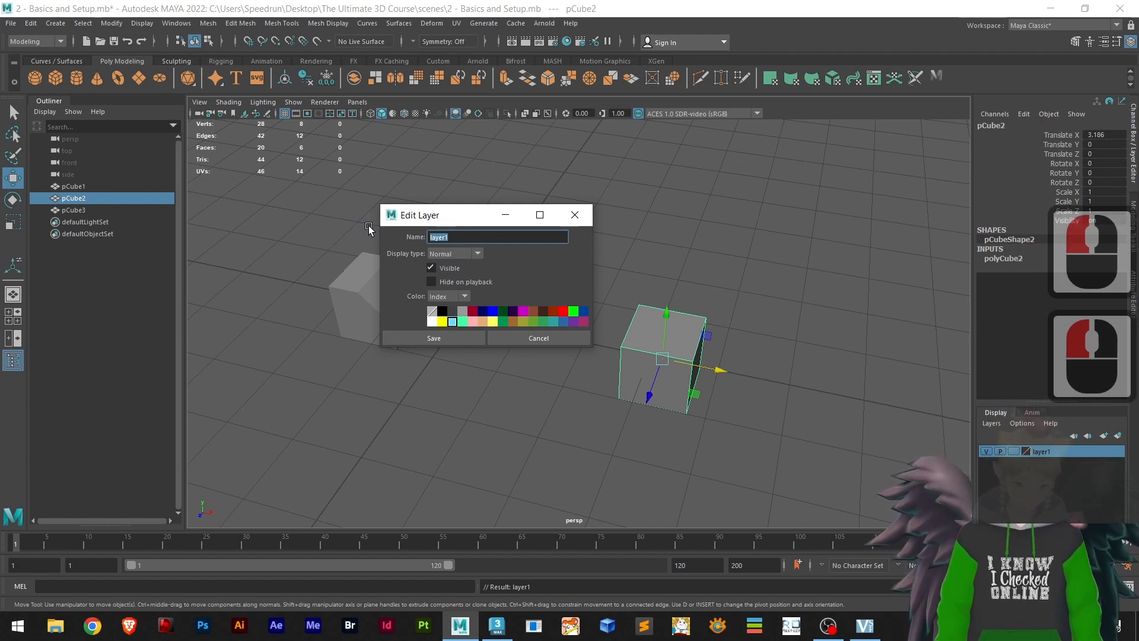
{"action": "type", "text": "layer 1"}
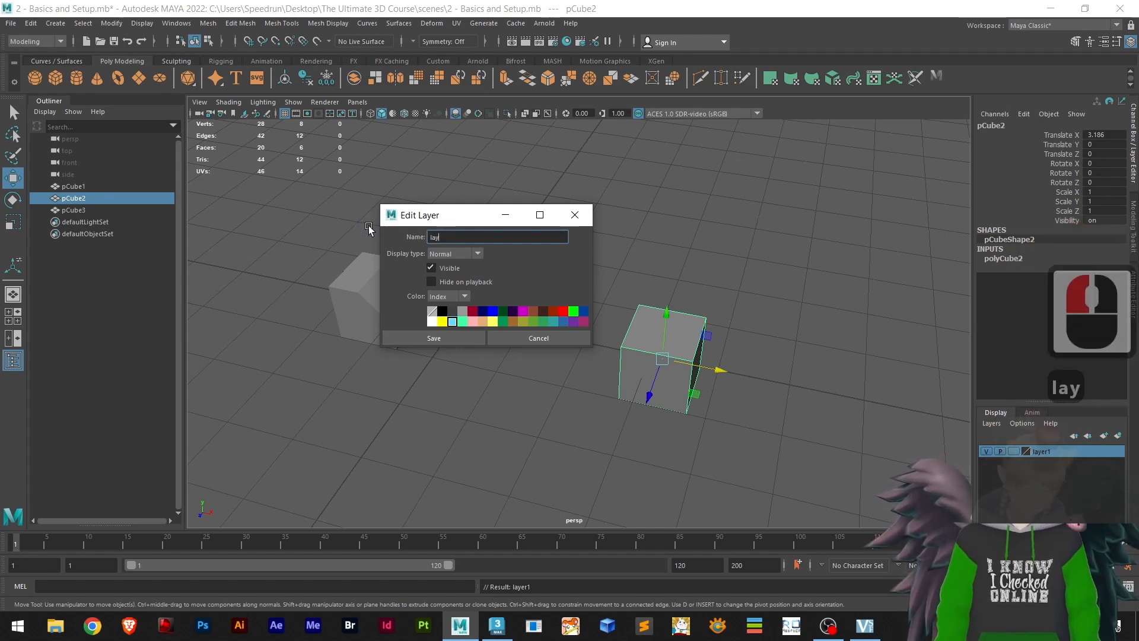
{"action": "key", "text": "BackSpace"}
{"action": "key", "text": "BackSpace"}
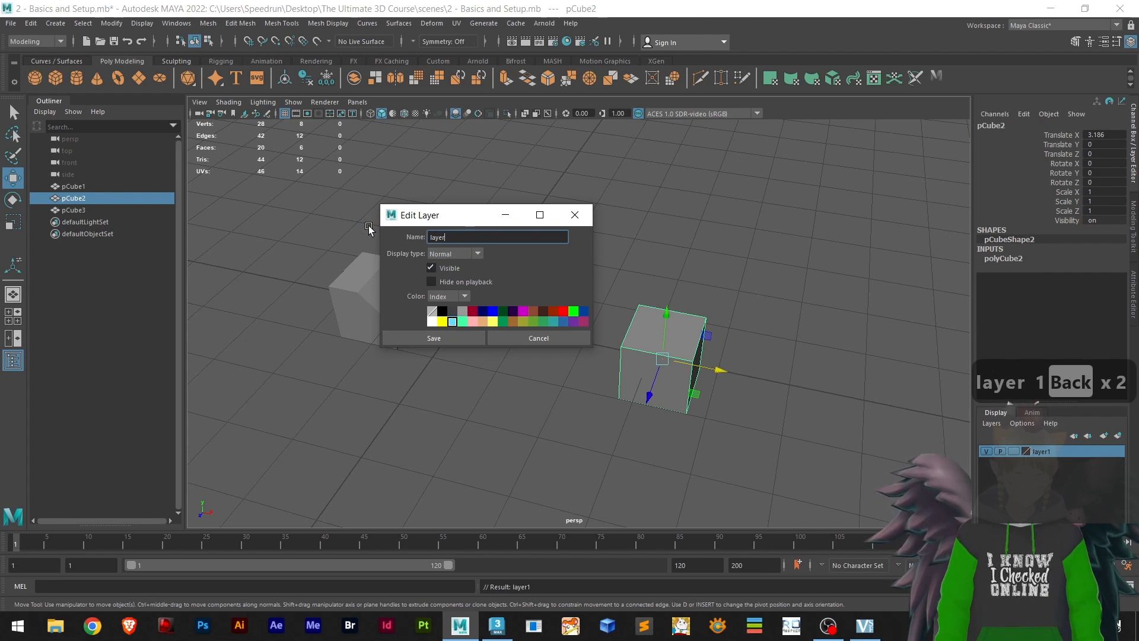
{"action": "type", "text": "_"}
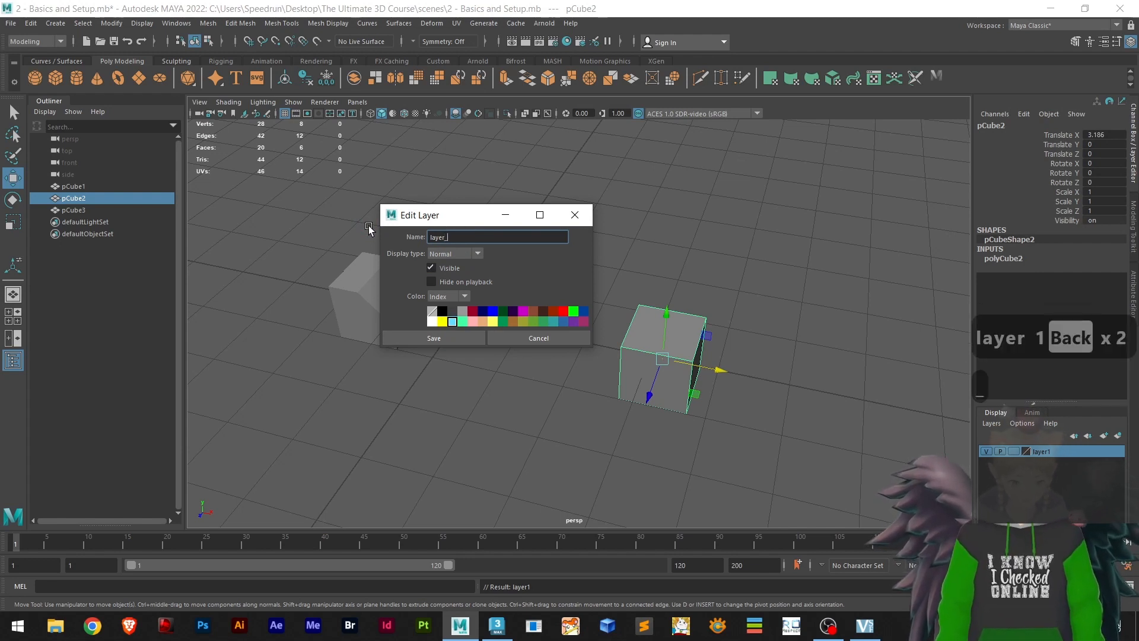
{"action": "type", "text": "1_"}
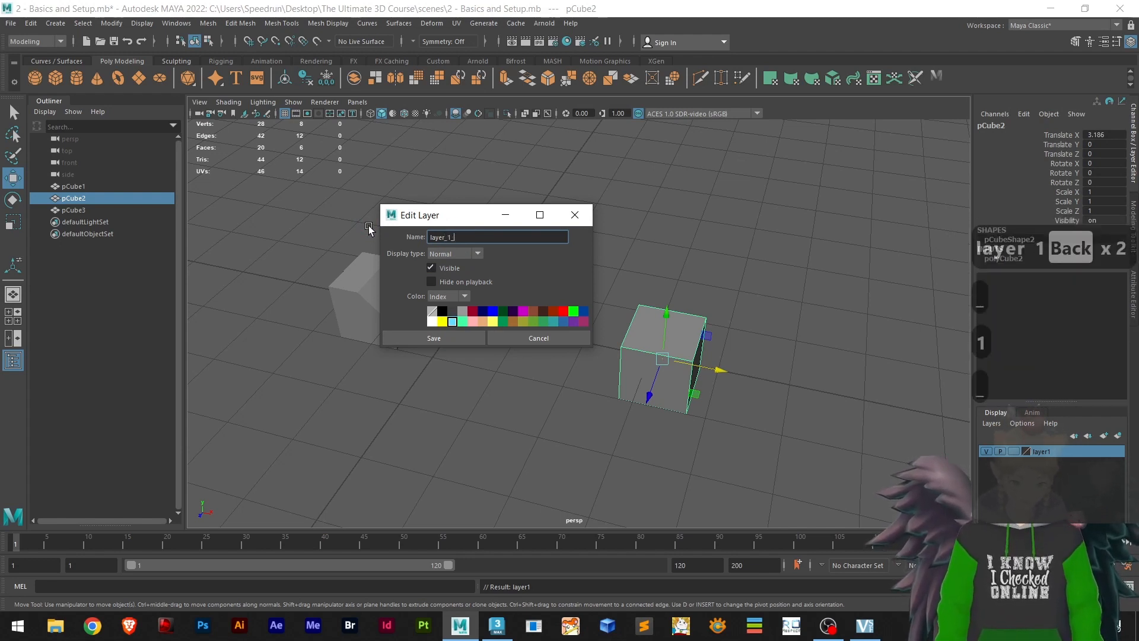
{"action": "type", "text": "3D"}
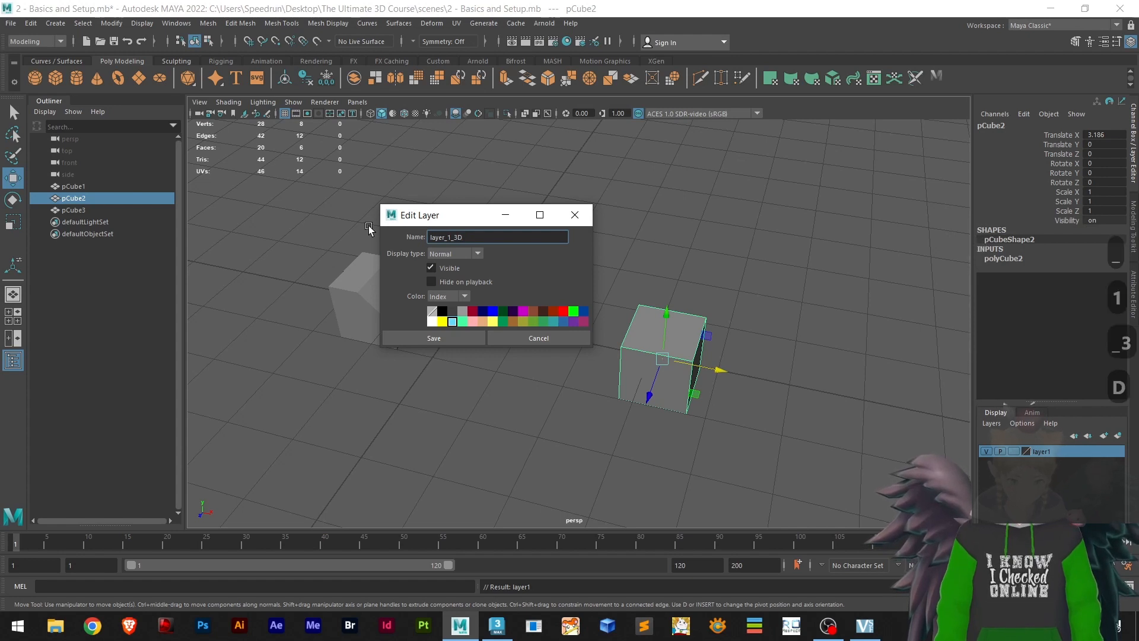
{"action": "left_click", "coordinate": [432, 338]}
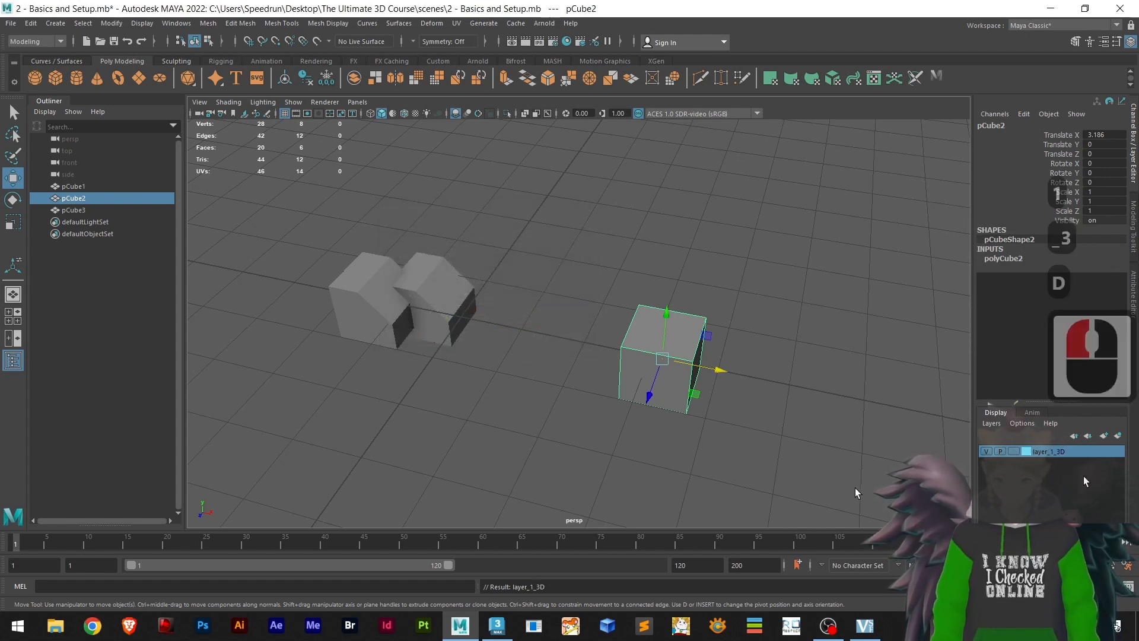
{"action": "left_click", "coordinate": [782, 451]}
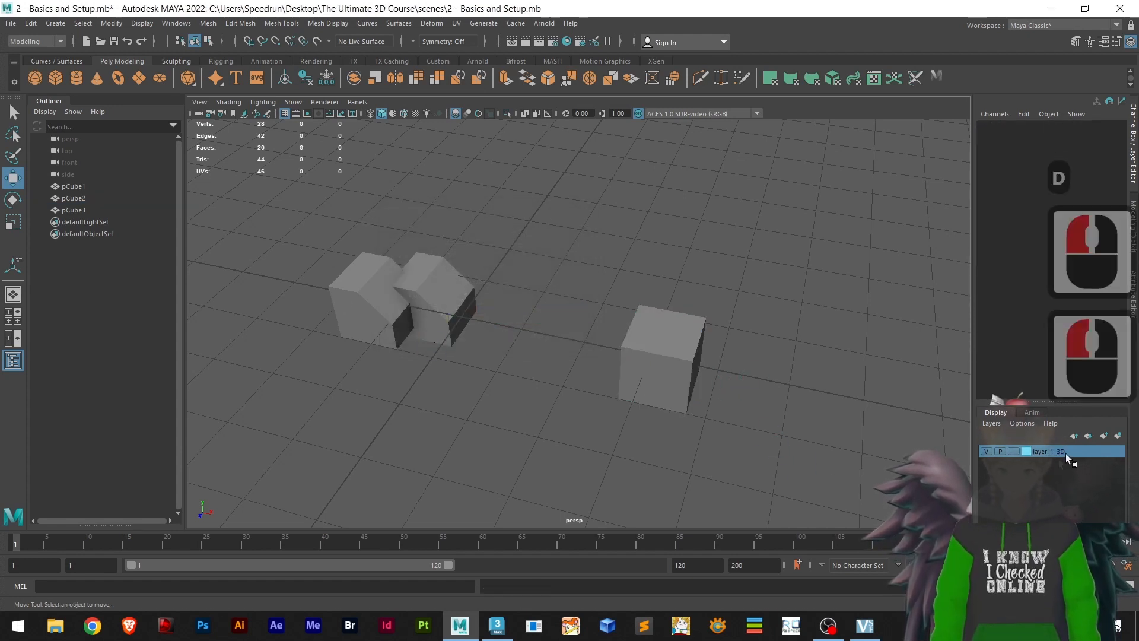
- Switch layer_1_3D's visibility off and on again, and add the selected unbeveled cube to the layer
{"action": "left_click", "coordinate": [985, 451]}
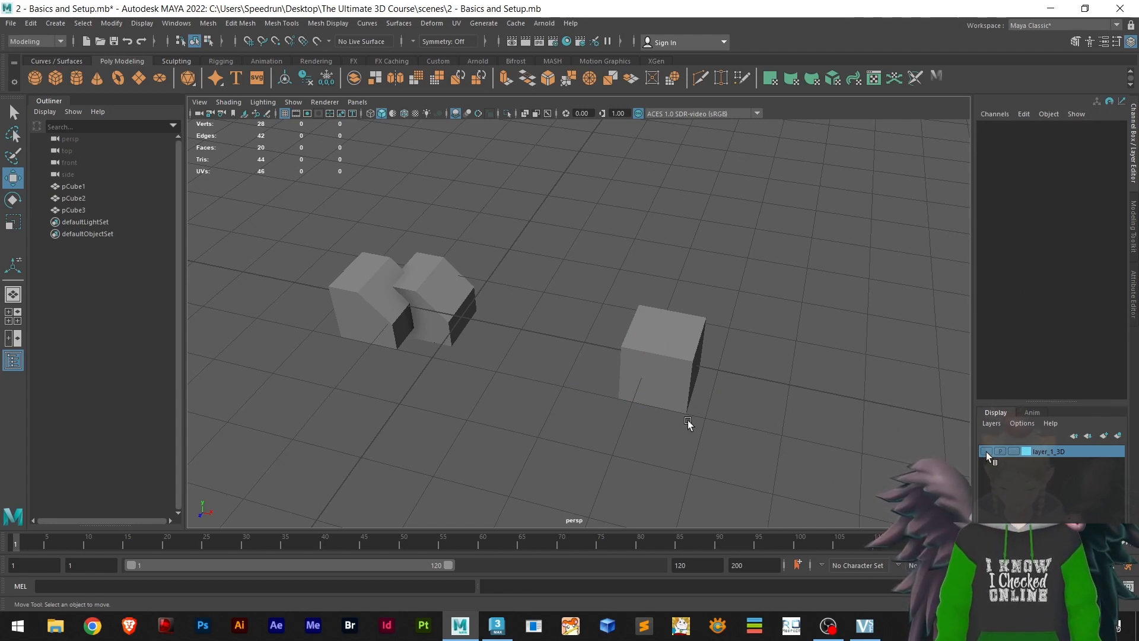
{"action": "left_click_drag", "start_coordinate": [738, 442], "coordinate": [670, 373]}
{"action": "left_click_drag", "start_coordinate": [735, 472], "coordinate": [598, 343]}
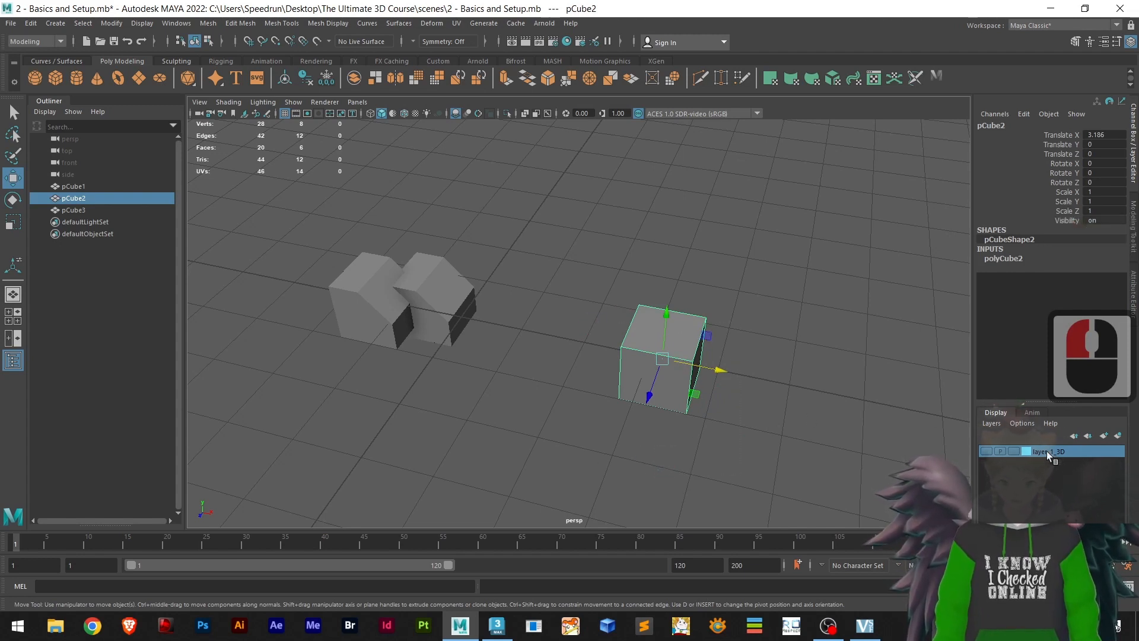
{"action": "left_click", "coordinate": [985, 449]}
{"action": "right_click", "coordinate": [1015, 455]}
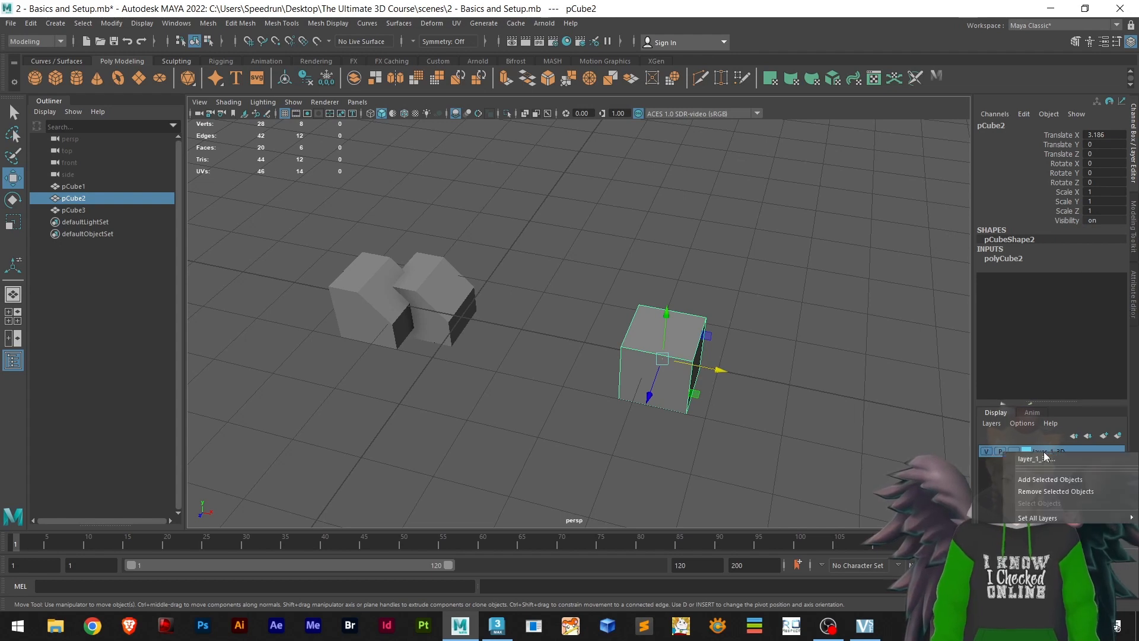
{"action": "left_click", "coordinate": [1050, 478]}
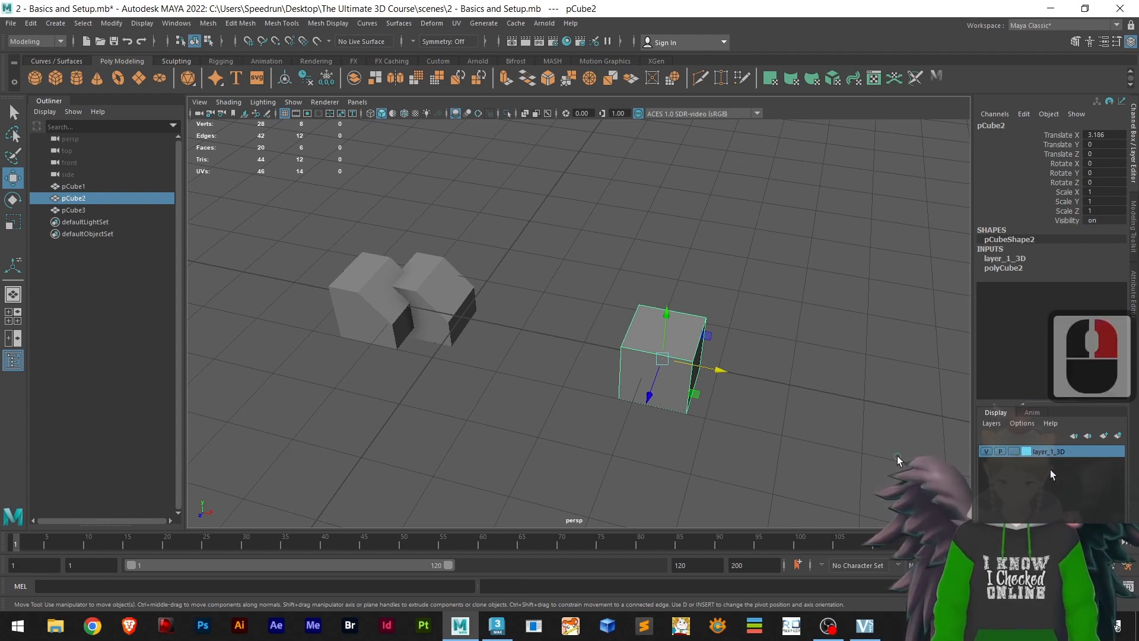
- Clear the selection, then hide and show layer_1_3D to check the cube assigned to it
{"action": "left_click", "coordinate": [635, 333]}
{"action": "scroll", "coordinate": [677, 376], "scroll_direction": "down", "scroll_amount": 4}
{"action": "scroll", "coordinate": [682, 376], "scroll_direction": "up", "scroll_amount": 5}
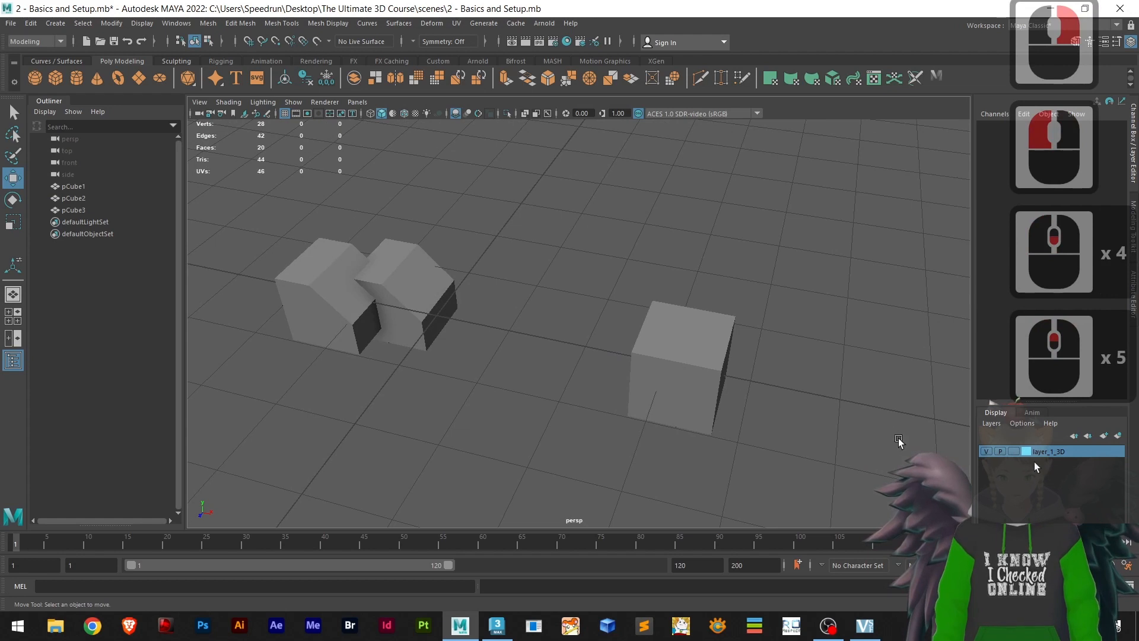
{"action": "left_click", "coordinate": [986, 452]}
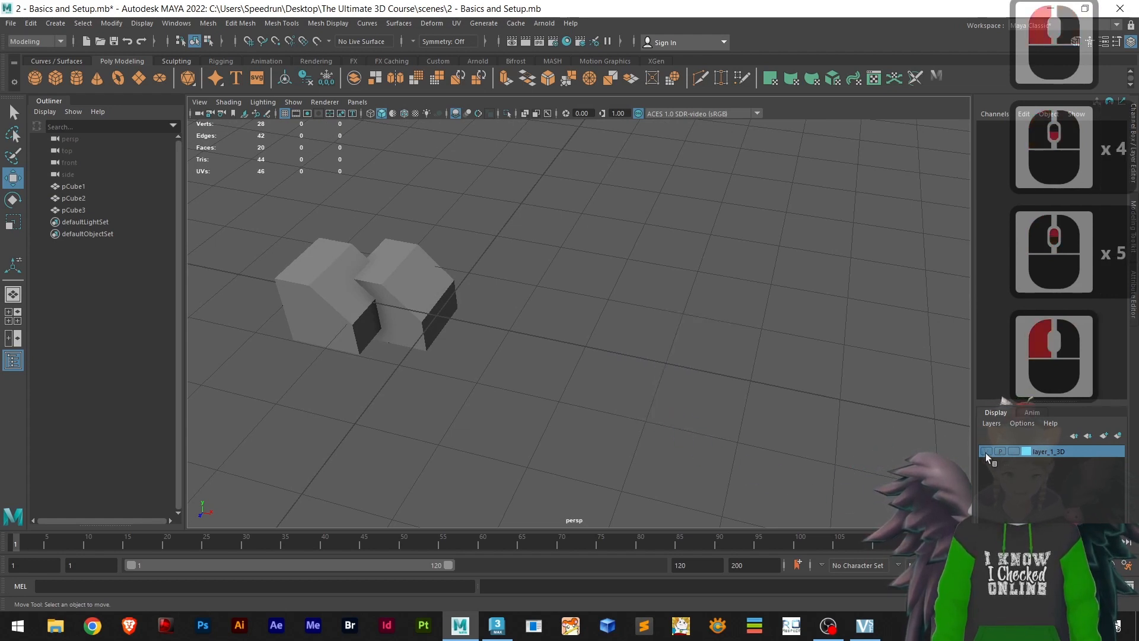
{"action": "left_click", "coordinate": [986, 453]}
- Select the unbeveled cube and isolate it in the perspective view
{"action": "left_click", "coordinate": [599, 441]}
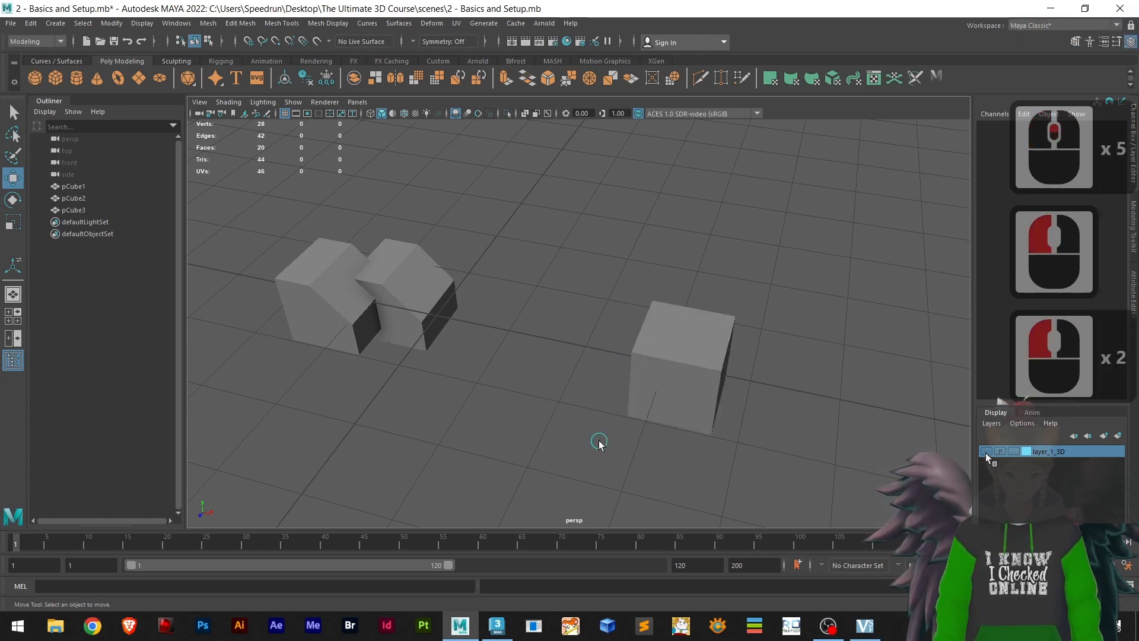
{"action": "left_click", "coordinate": [648, 403]}
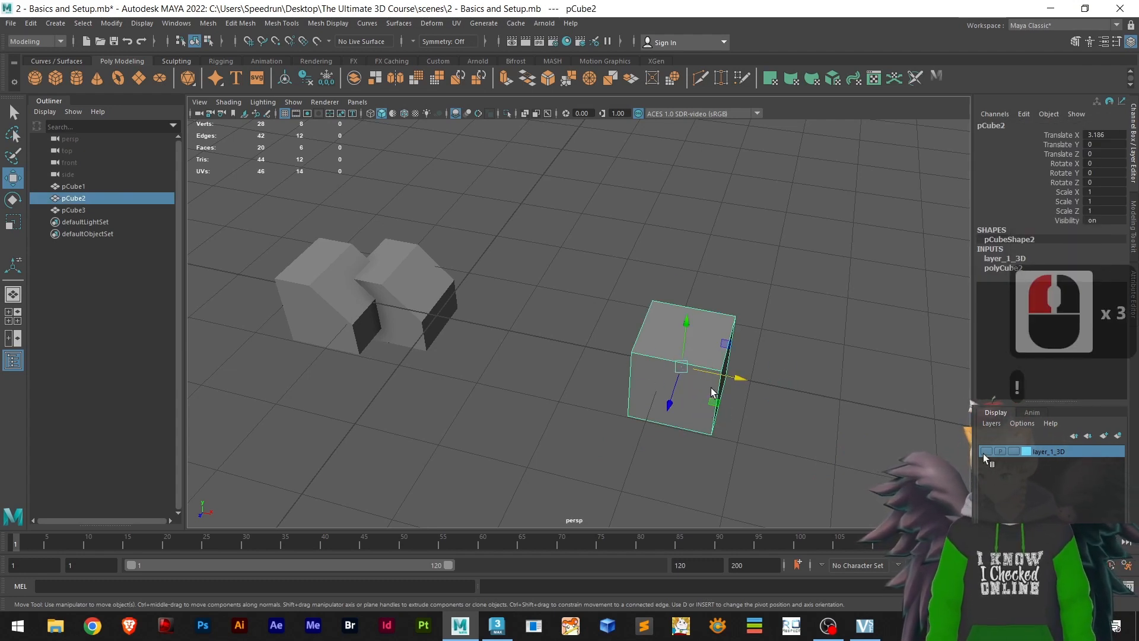
{"action": "key", "text": "ctrl+1"}
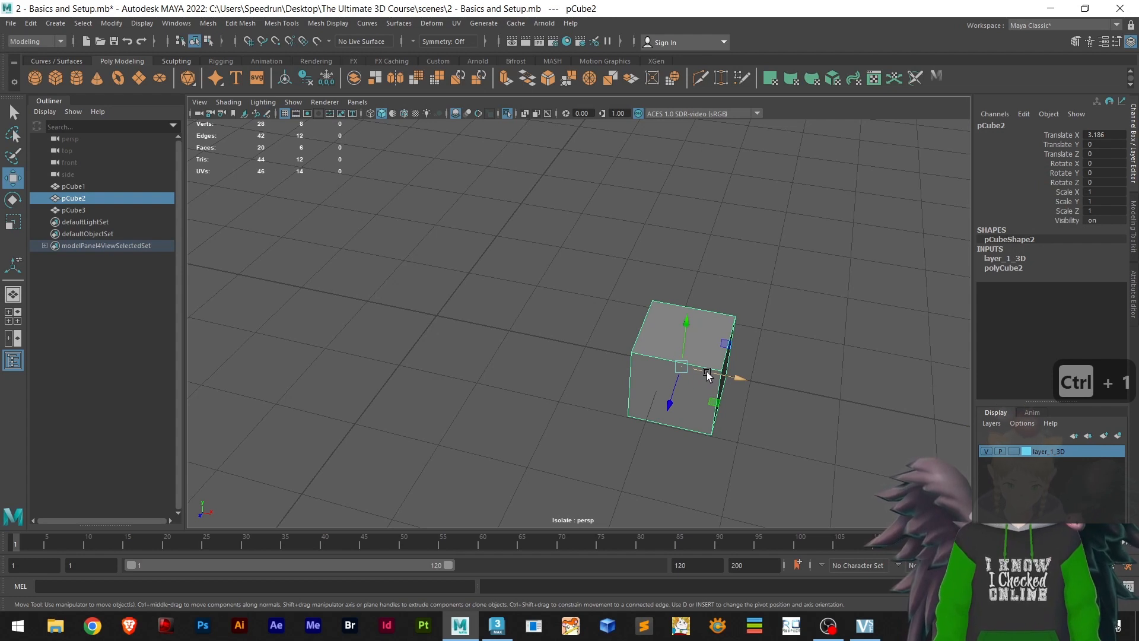
- Toggle the unbeveled cube's isolation off and on, clear the selection, and exit isolation so all cubes are displayed
{"action": "left_click", "coordinate": [791, 300]}
{"action": "key", "text": "ctrl+1"}
{"action": "left_click", "coordinate": [672, 374]}
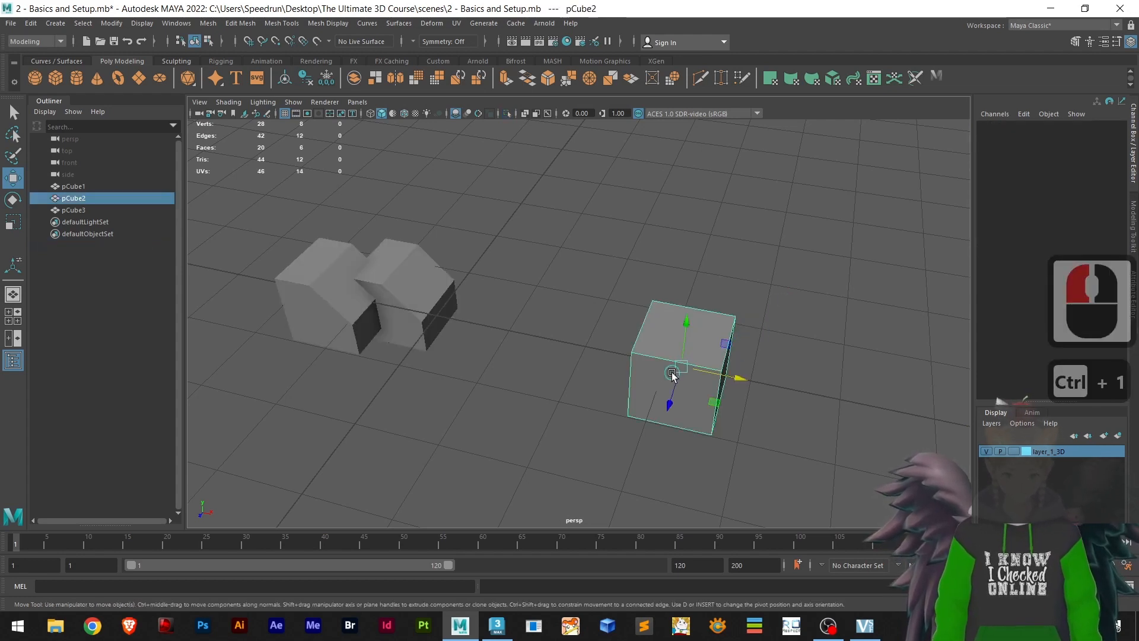
{"action": "key", "text": "ctrl+1"}
{"action": "left_click", "coordinate": [733, 399]}
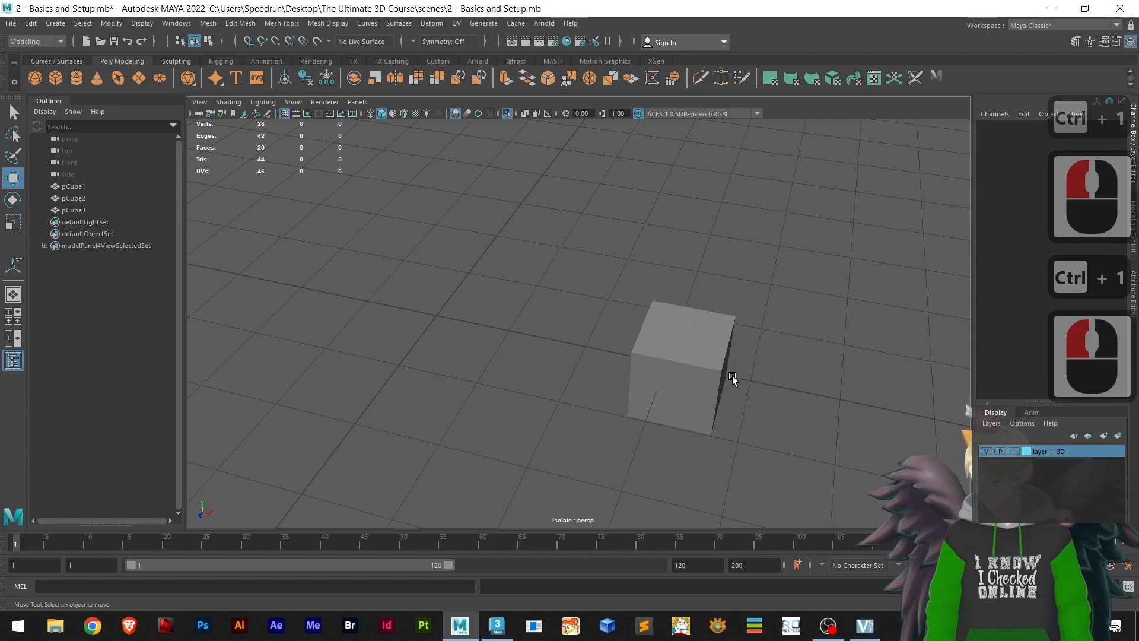
{"action": "key", "text": "ctrl+1"}
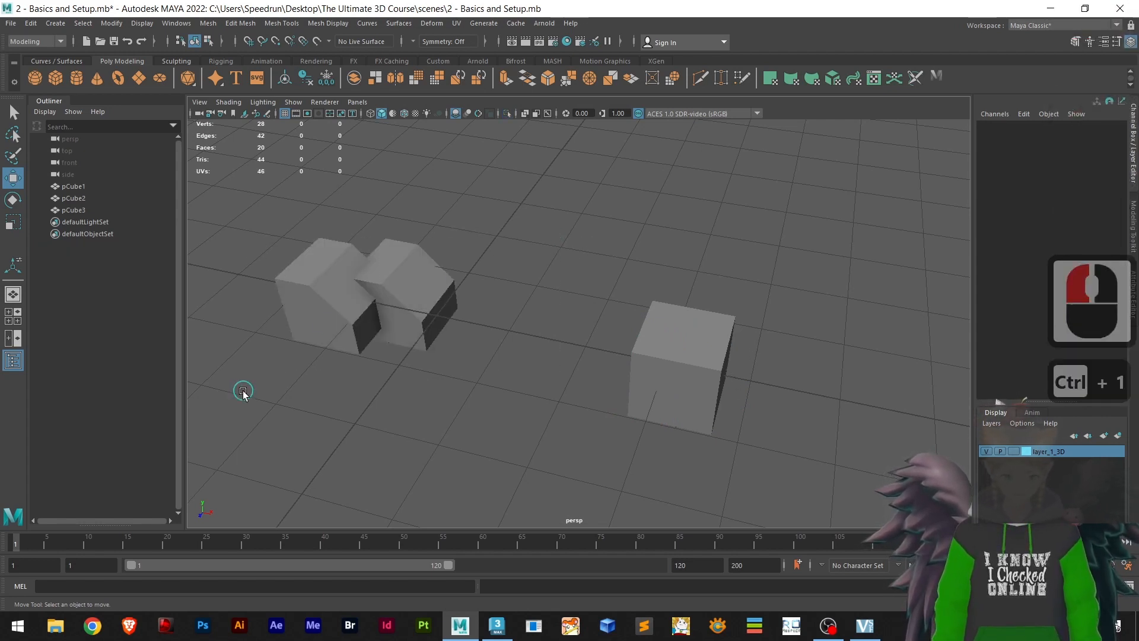
{"action": "key", "text": "ctrl+1"}
{"action": "key", "text": "ctrl+1"}
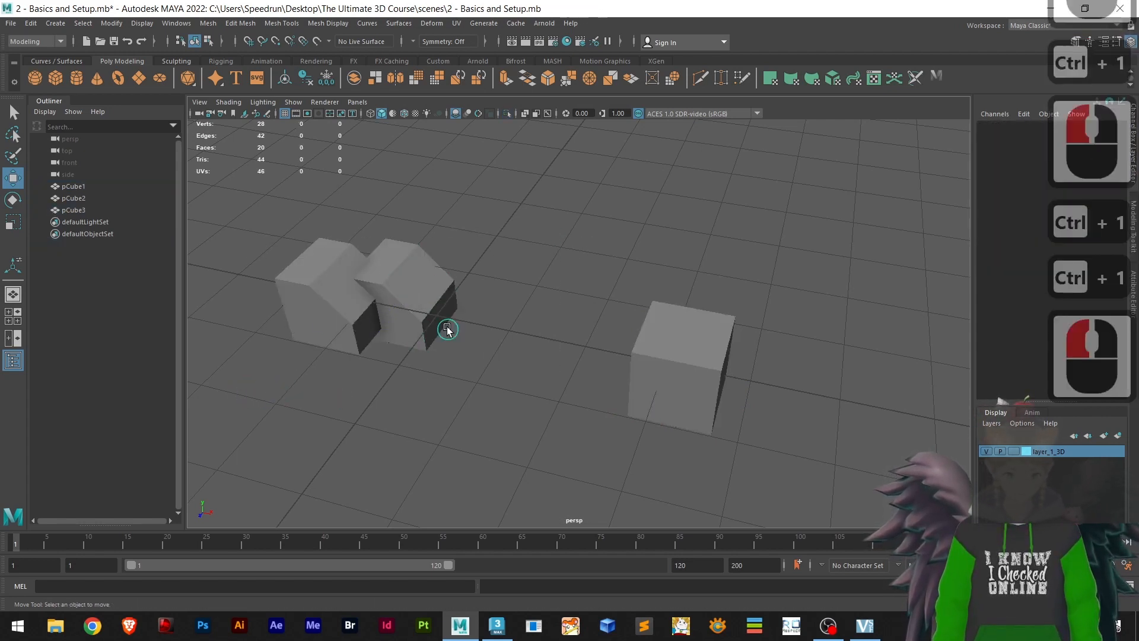
- Select the middle beveled cube together with the unbeveled cube and isolate both in the perspective view
{"action": "left_click", "coordinate": [447, 329]}
{"action": "left_click", "coordinate": [719, 365], "text": "shift"}
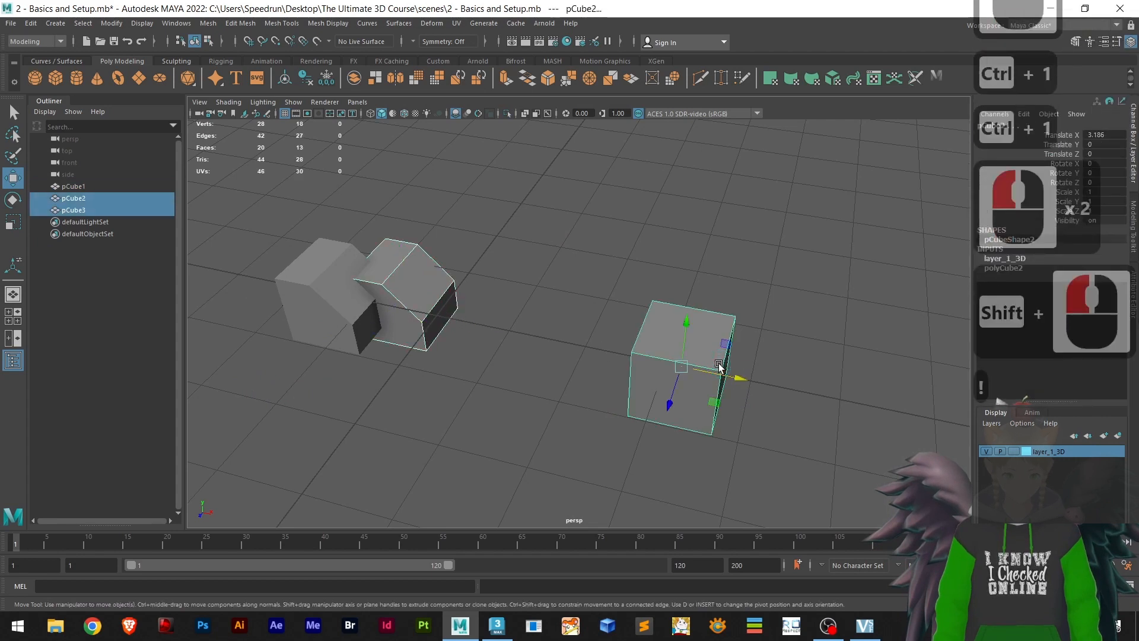
{"action": "key", "text": "ctrl+1"}
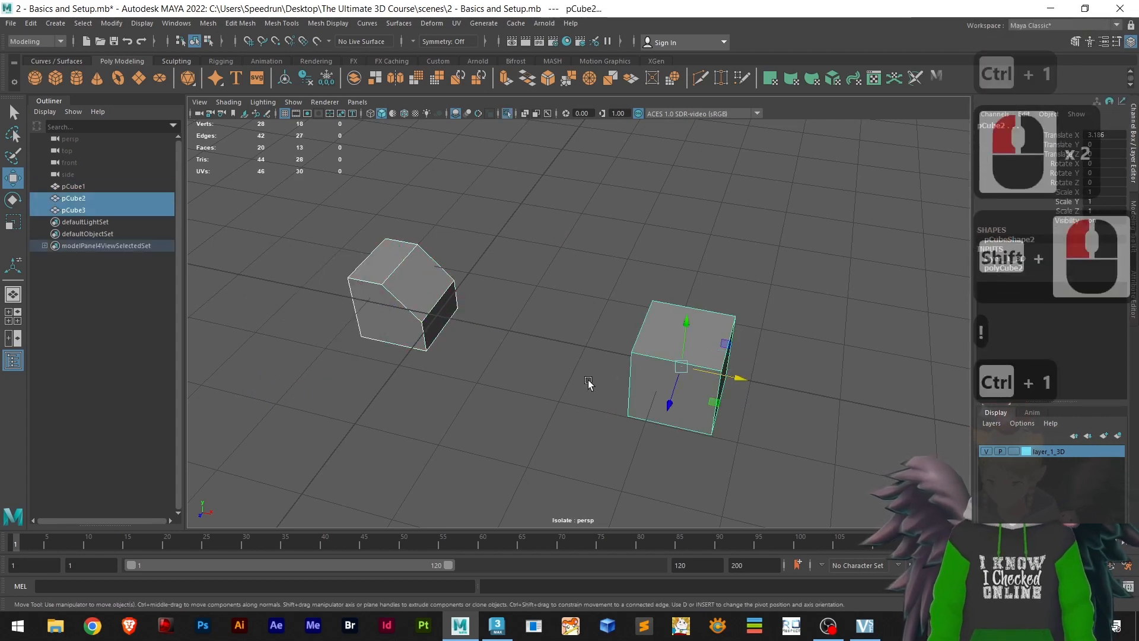
- Inspect the two isolated cubes from different angles and distances, exit isolation, and clear the selection
{"action": "scroll", "coordinate": [604, 420], "scroll_direction": "down", "scroll_amount": 4}
{"action": "left_click_drag", "start_coordinate": [604, 419], "coordinate": [575, 401], "text": "alt"}
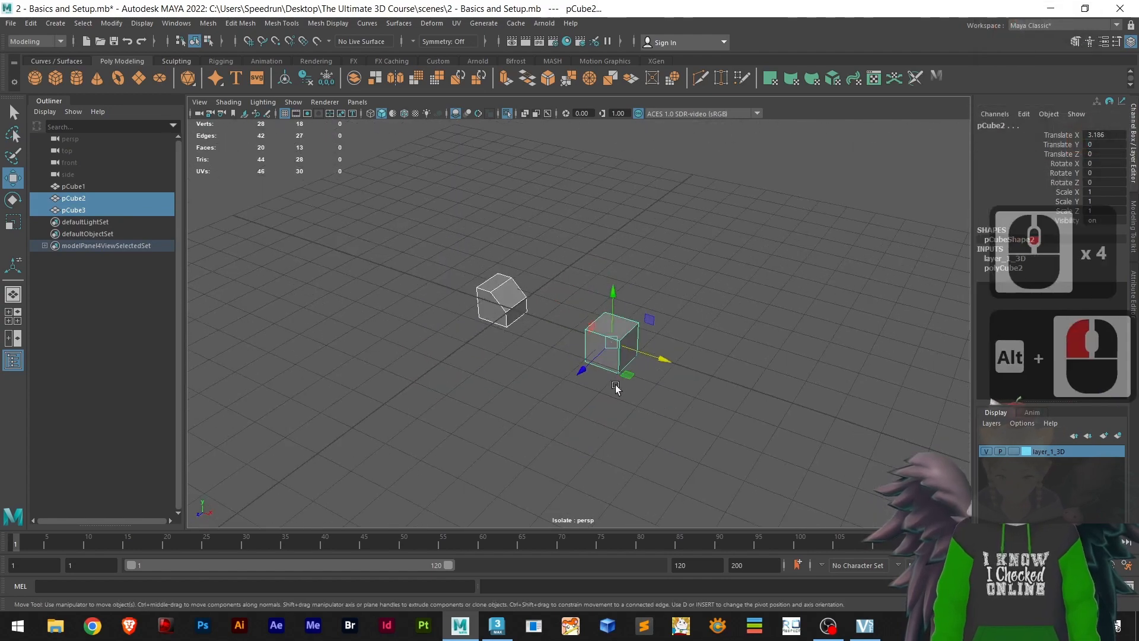
{"action": "scroll", "coordinate": [598, 356], "scroll_direction": "up", "scroll_amount": 7}
{"action": "middle_click_drag", "start_coordinate": [552, 355], "coordinate": [663, 363], "text": "alt"}
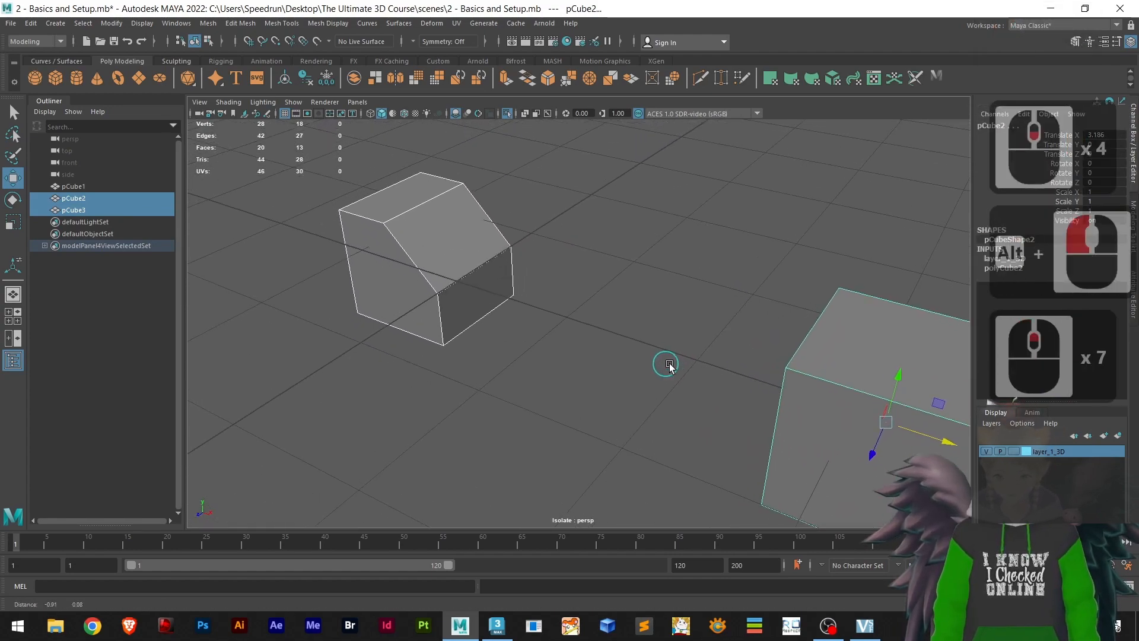
{"action": "scroll", "coordinate": [639, 375], "scroll_direction": "down", "scroll_amount": 4}
{"action": "right_click_drag", "start_coordinate": [638, 376], "coordinate": [631, 376], "text": "alt"}
{"action": "key", "text": "ctrl+1"}
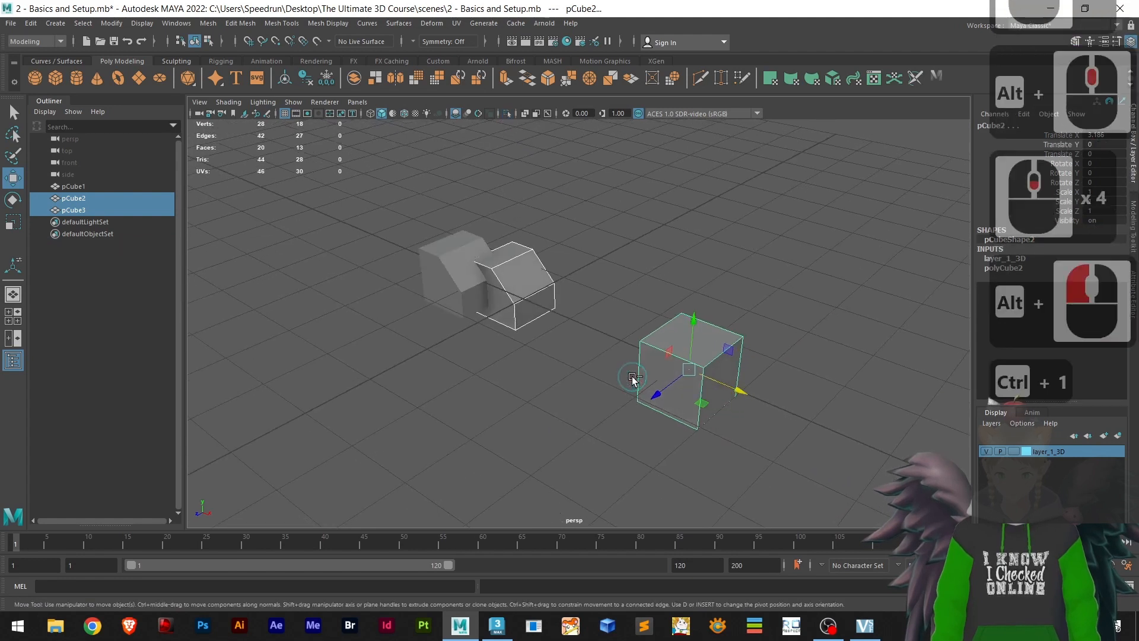
{"action": "left_click", "coordinate": [560, 415]}
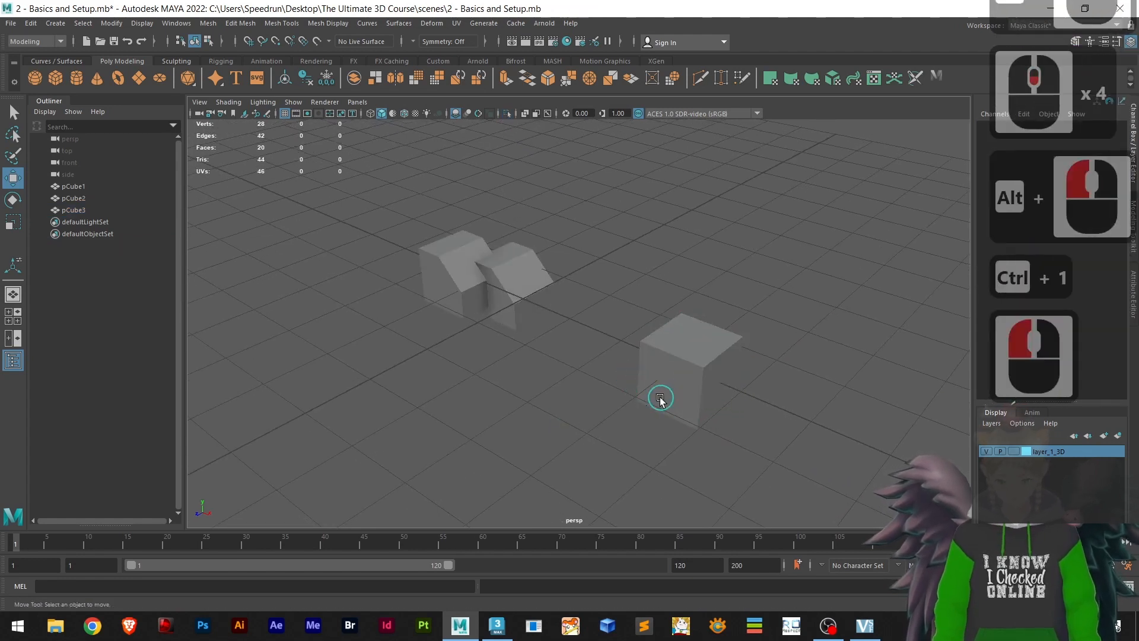
- Hide and show layer_1_3D, and isolate and unisolate the middle beveled cube to compare layer visibility with isolation
{"action": "left_click", "coordinate": [1009, 454]}
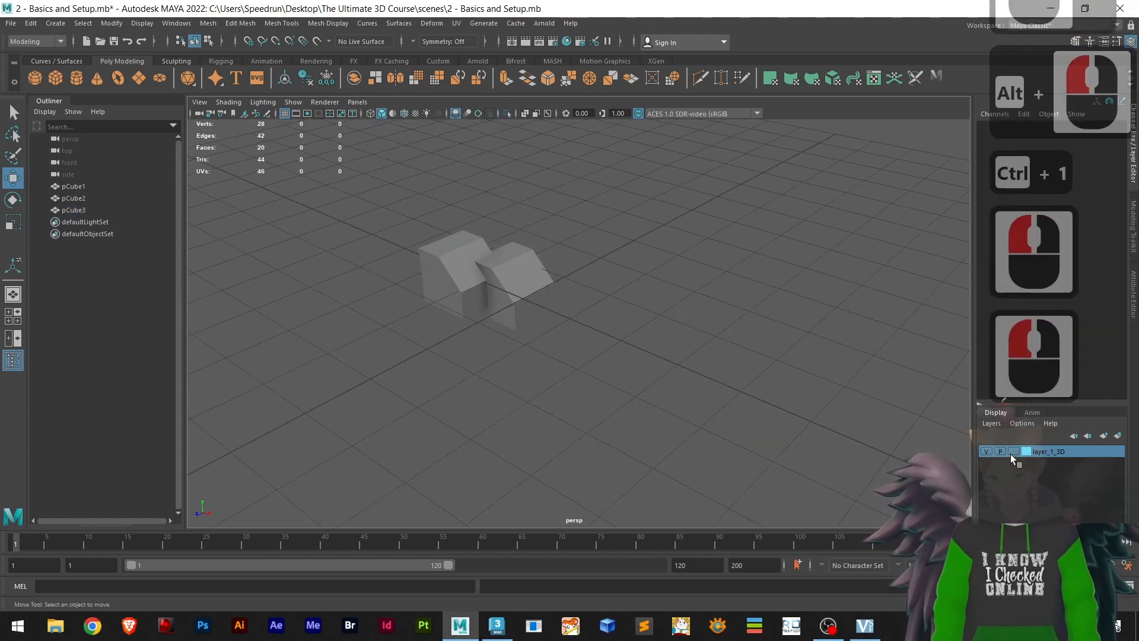
{"action": "left_click", "coordinate": [1010, 453]}
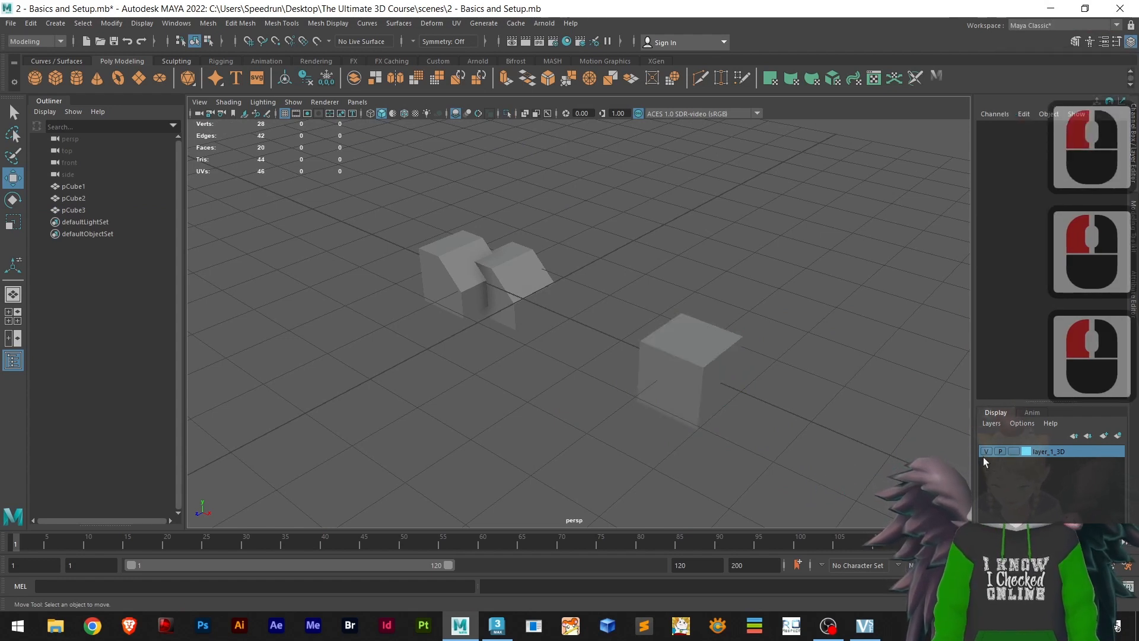
{"action": "left_click", "coordinate": [528, 314]}
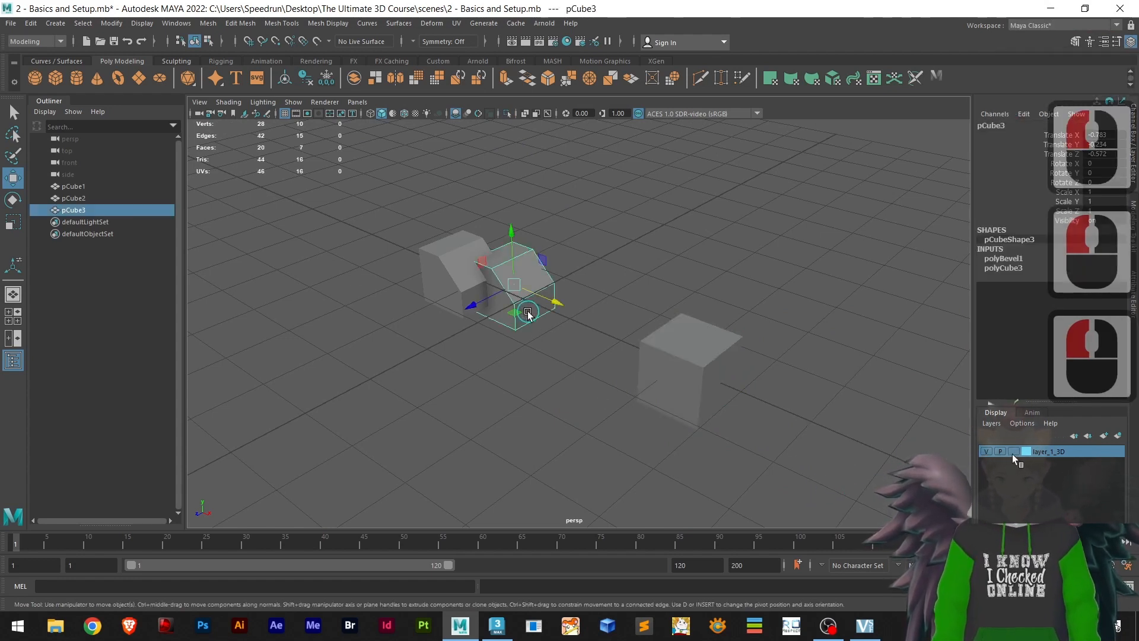
{"action": "key", "text": "ctrl+1"}
{"action": "key", "text": "ctrl+1"}
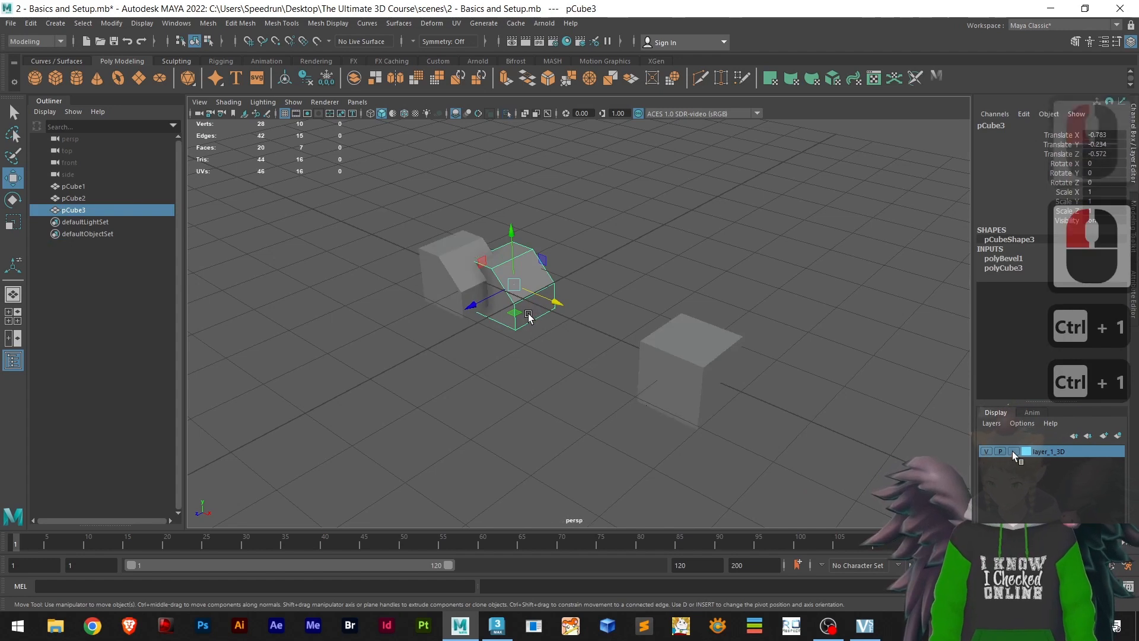
{"action": "left_click", "coordinate": [588, 405]}
- Set layer_1_3D's display type to Template and try to select its cube in the viewport
{"action": "left_click", "coordinate": [687, 385]}
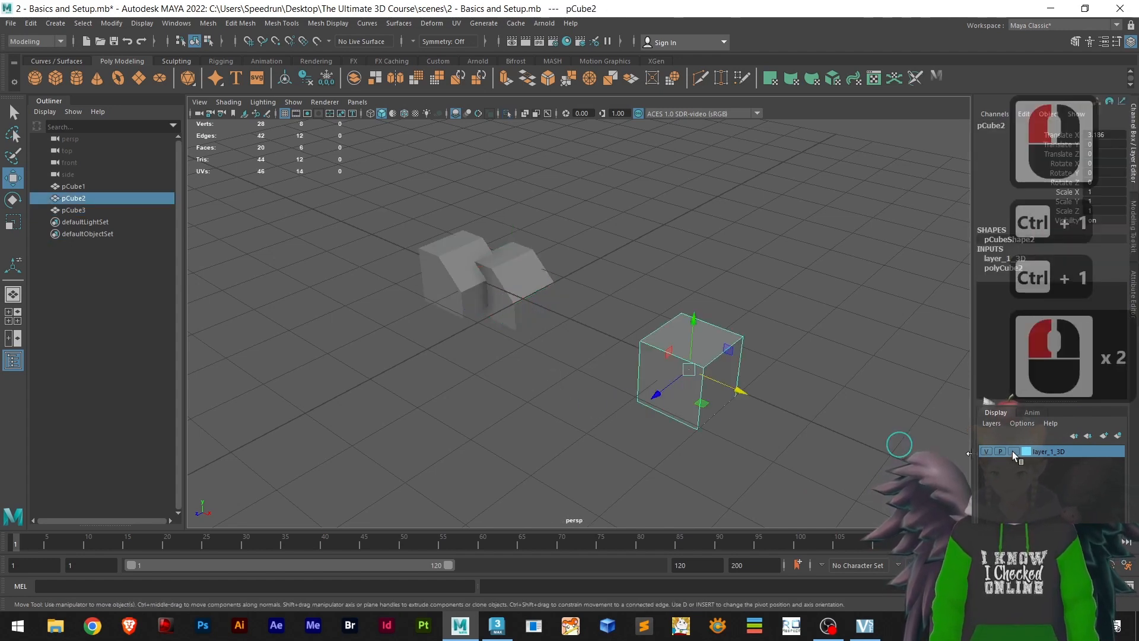
{"action": "left_click", "coordinate": [1011, 451]}
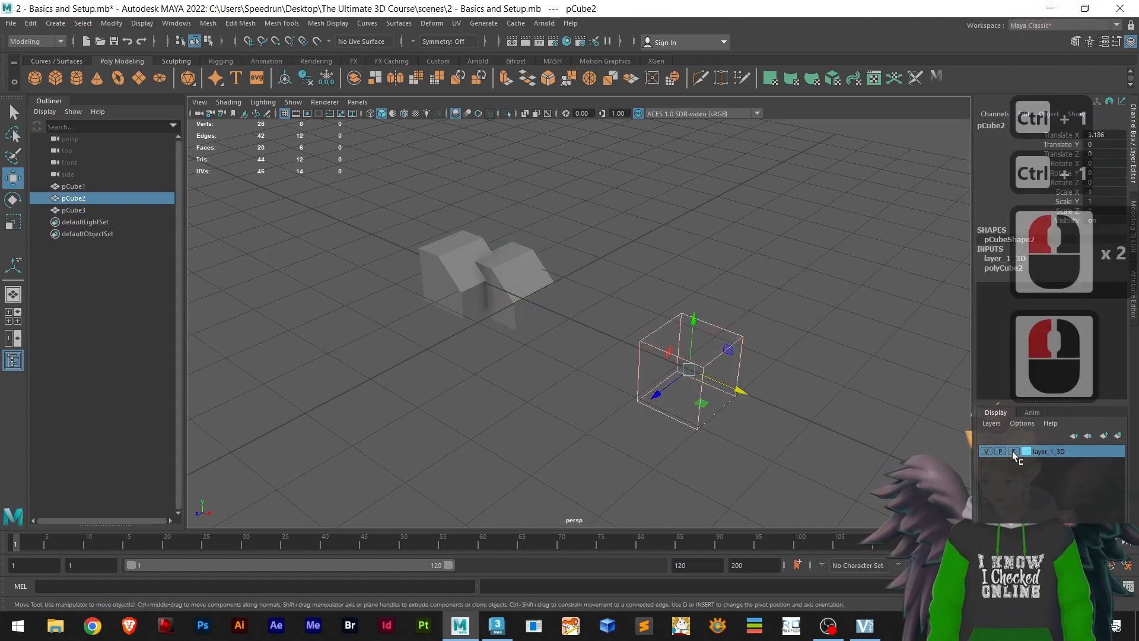
{"action": "left_click", "coordinate": [700, 399]}
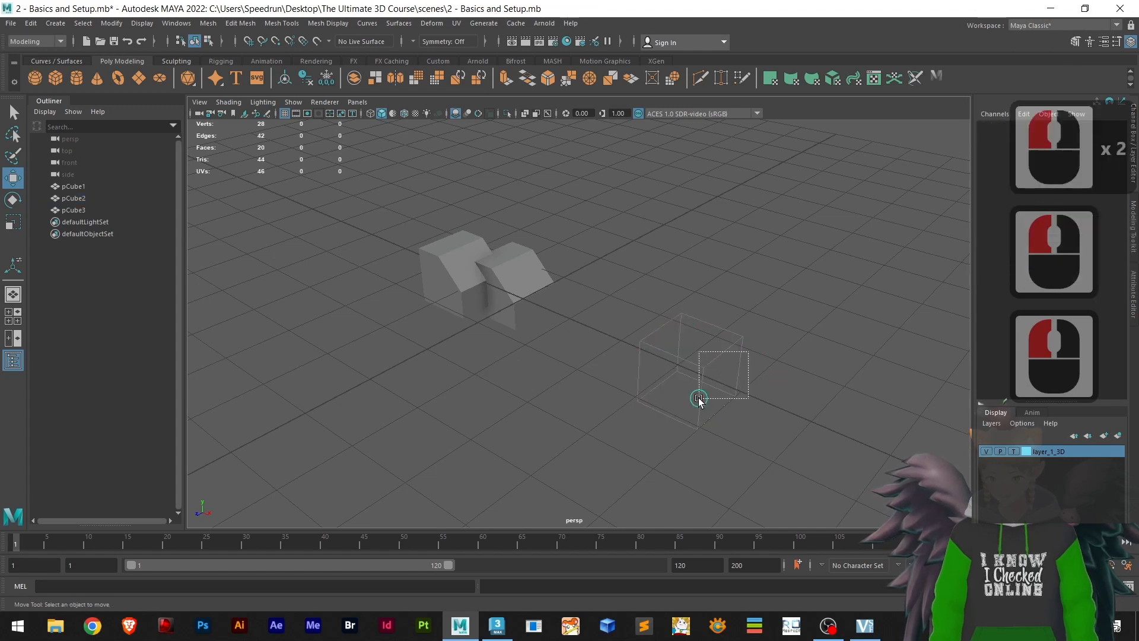
{"action": "left_click", "coordinate": [862, 428]}
- Set layer_1_3D's display type to Reference and try to select its cube directly and with selection boxes
{"action": "left_click", "coordinate": [1012, 450]}
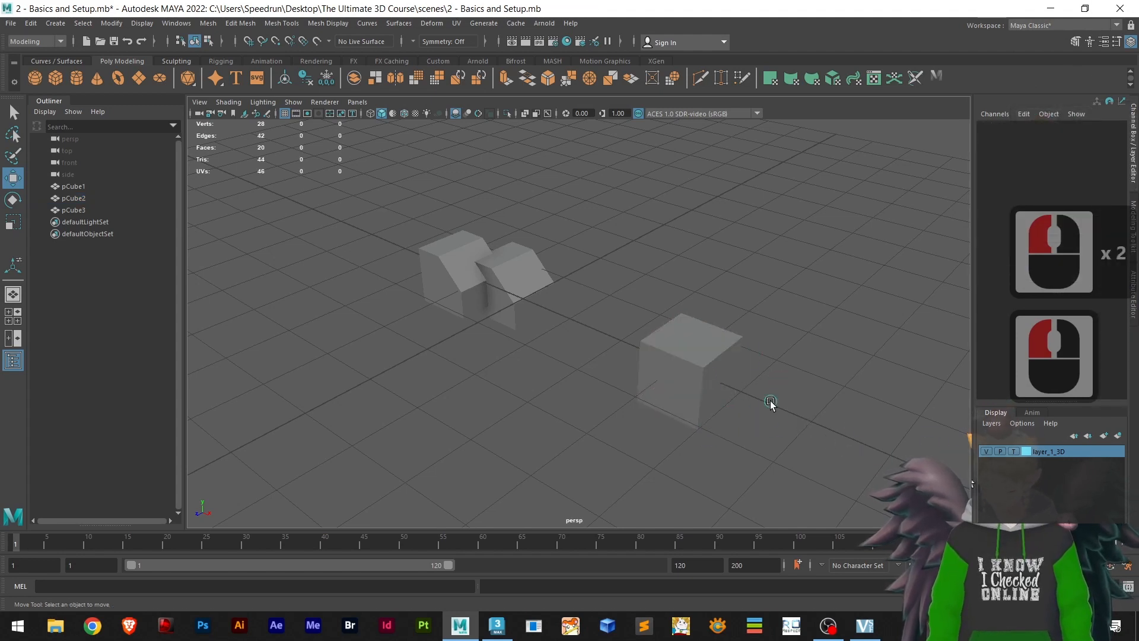
{"action": "double_click", "coordinate": [695, 384]}
{"action": "left_click", "coordinate": [776, 424]}
{"action": "left_click", "coordinate": [1013, 451]}
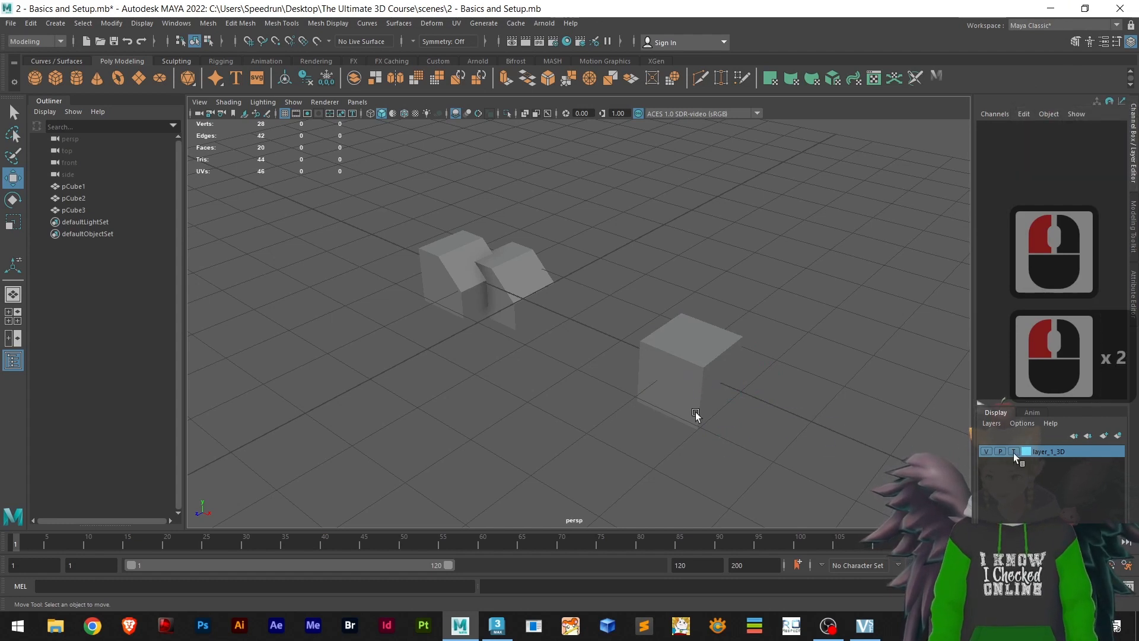
{"action": "mouse_move", "coordinate": [719, 334]}
{"action": "left_mouse_down"}
{"action": "mouse_move", "coordinate": [708, 349]}
{"action": "mouse_move", "coordinate": [772, 386]}
{"action": "left_mouse_up"}
{"action": "mouse_move", "coordinate": [801, 299]}
{"action": "left_mouse_down"}
{"action": "mouse_move", "coordinate": [652, 439]}
{"action": "mouse_move", "coordinate": [566, 478]}
{"action": "mouse_move", "coordinate": [581, 474]}
{"action": "left_mouse_up"}
{"action": "left_click_drag", "start_coordinate": [771, 318], "coordinate": [608, 437]}
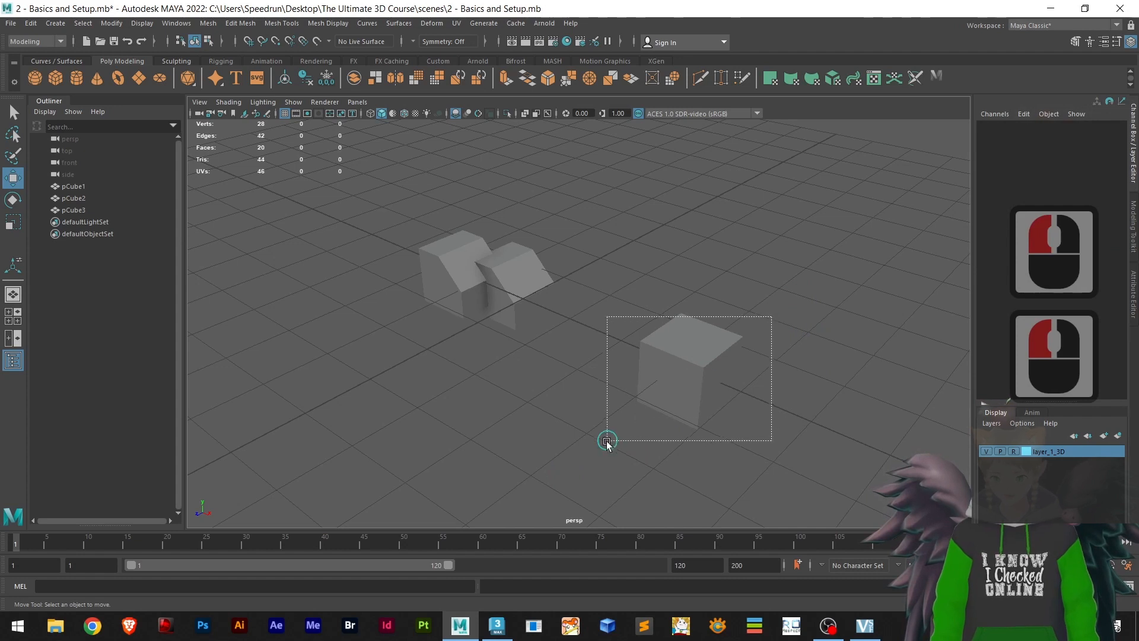
{"action": "left_click", "coordinate": [849, 422]}
{"action": "left_click_drag", "start_coordinate": [821, 333], "coordinate": [530, 498]}
{"action": "left_click_drag", "start_coordinate": [639, 300], "coordinate": [806, 465]}
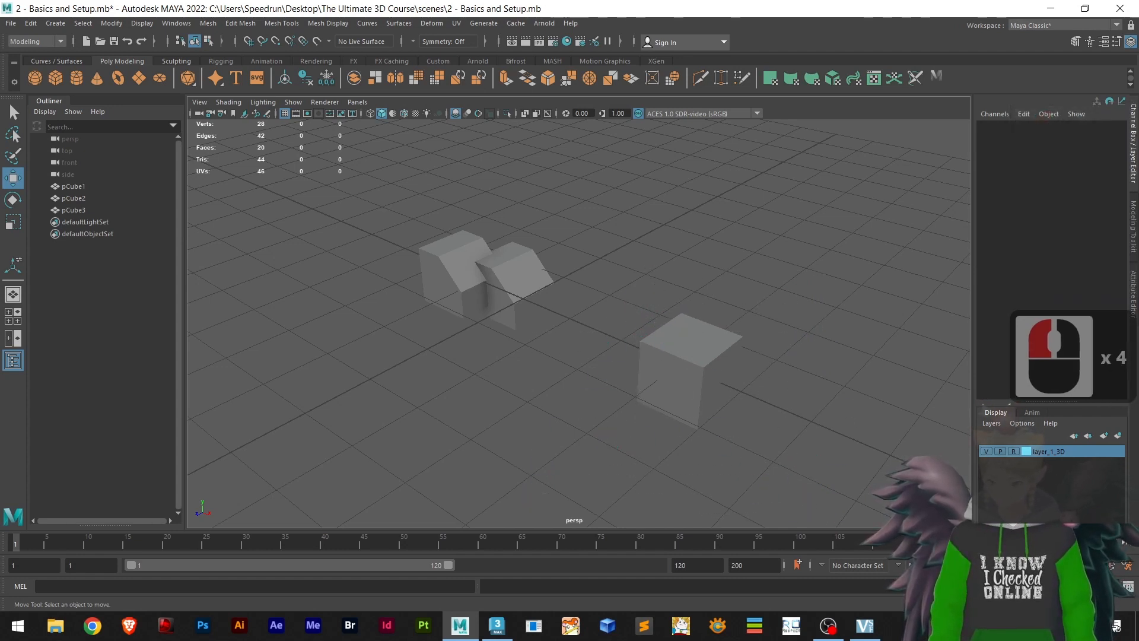
- Return layer_1_3D to the normal display type, move the unbeveled cube to about 2.149 in X, and deselect it
{"action": "left_click", "coordinate": [1013, 452]}
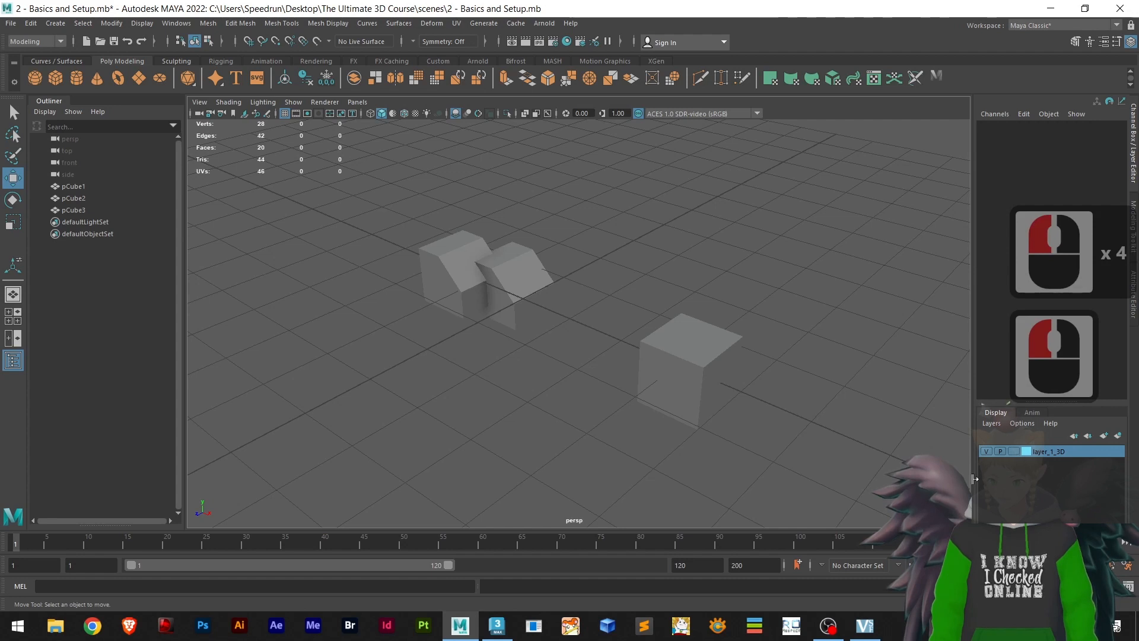
{"action": "left_click", "coordinate": [697, 363]}
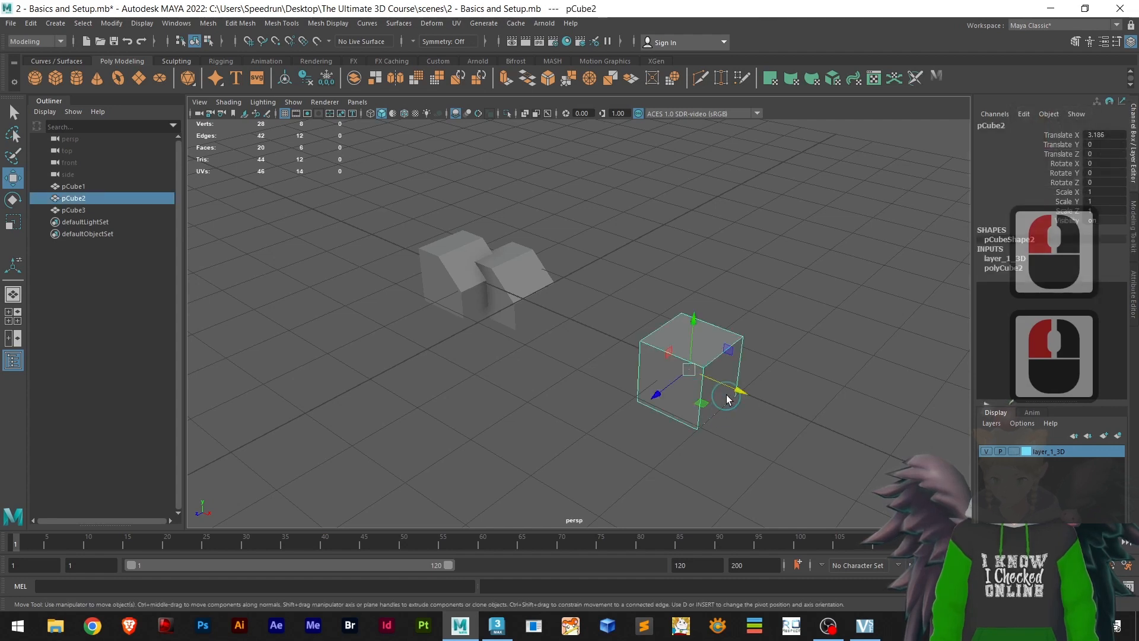
{"action": "left_click_drag", "start_coordinate": [738, 390], "coordinate": [666, 376]}
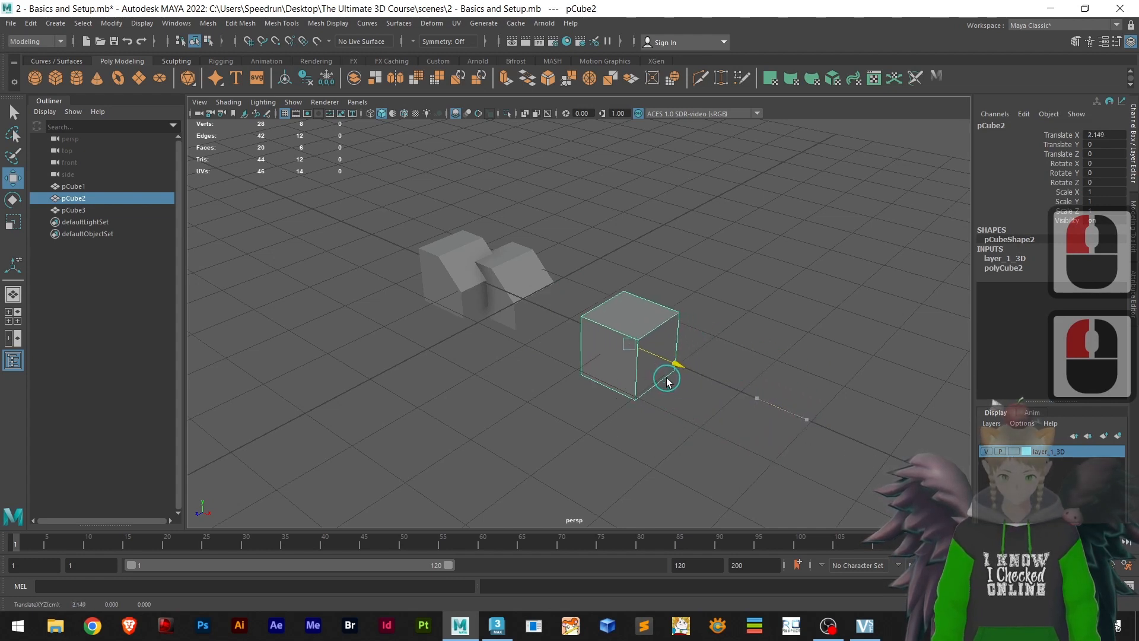
{"action": "left_click", "coordinate": [597, 439]}
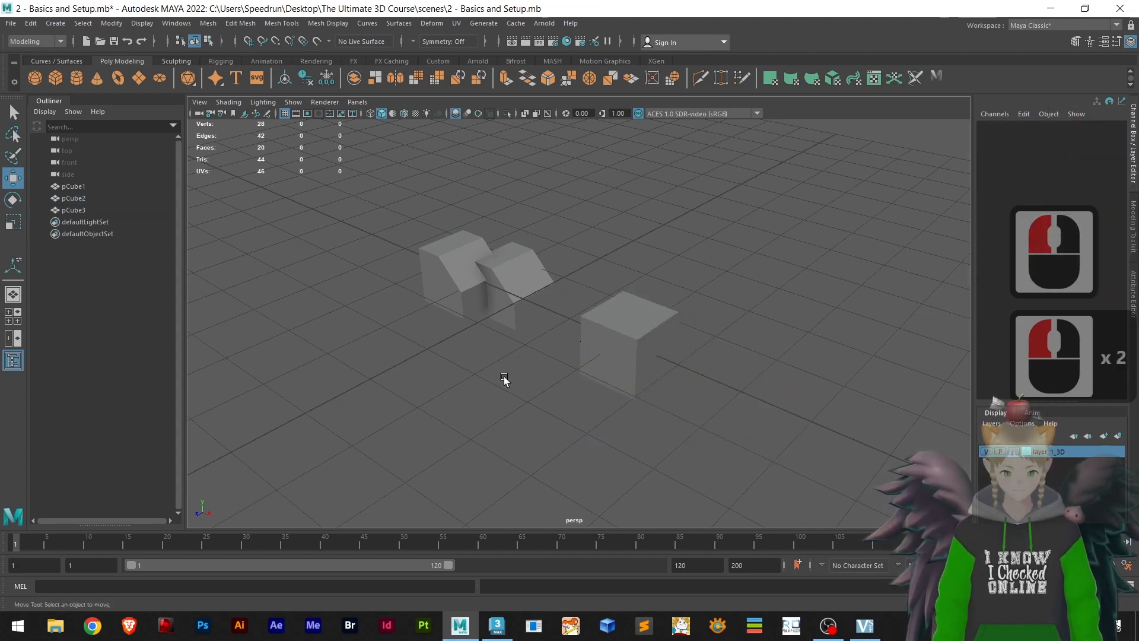
{"action": "scroll", "coordinate": [511, 359], "scroll_direction": "down", "scroll_amount": 3}
{"action": "left_click_drag", "start_coordinate": [576, 403], "coordinate": [584, 431], "text": "alt"}
{"action": "middle_click_drag", "start_coordinate": [539, 394], "coordinate": [547, 453], "text": "alt"}
{"action": "left_click_drag", "start_coordinate": [546, 425], "coordinate": [558, 405], "text": "alt"}
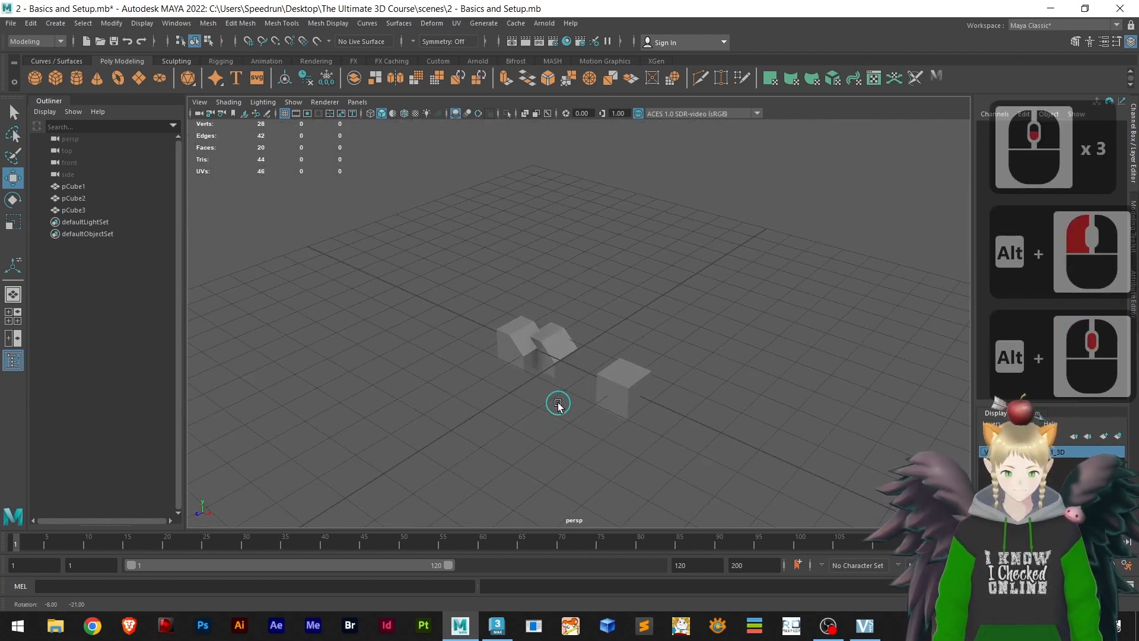
{"action": "scroll", "coordinate": [552, 401], "scroll_direction": "up", "scroll_amount": 5}
{"action": "middle_click_drag", "start_coordinate": [587, 420], "coordinate": [564, 356], "text": "alt"}
{"action": "scroll", "coordinate": [560, 413], "scroll_direction": "down", "scroll_amount": 2}
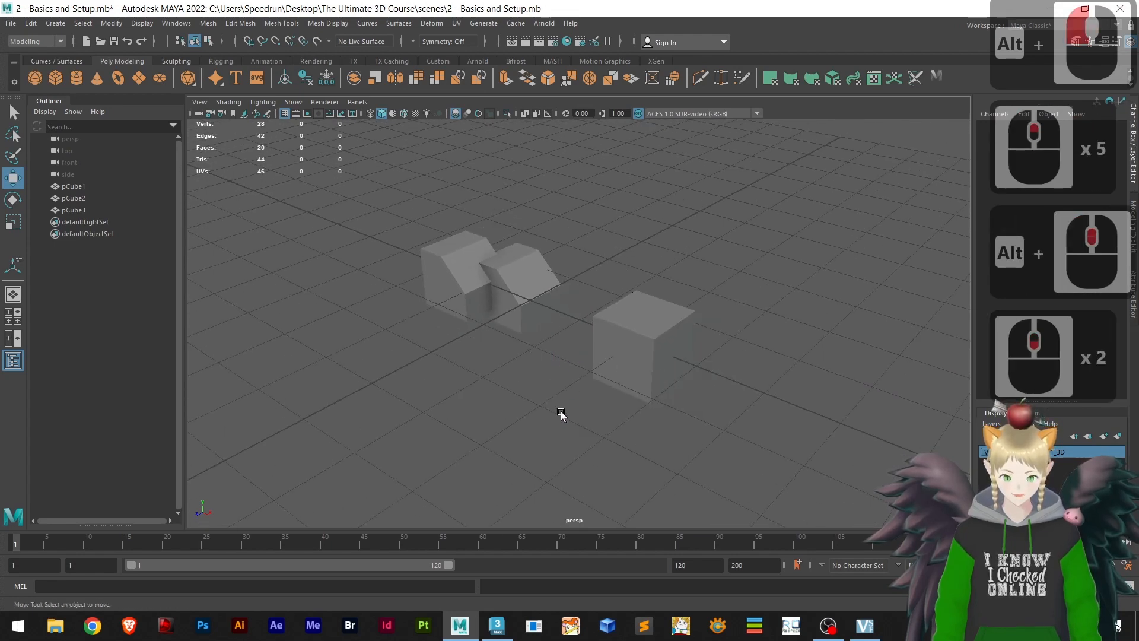
- Switch to 3ds Max and toggle viewports such as Perspective and Top between maximized and the four-view layout
{"action": "left_click", "coordinate": [498, 626]}
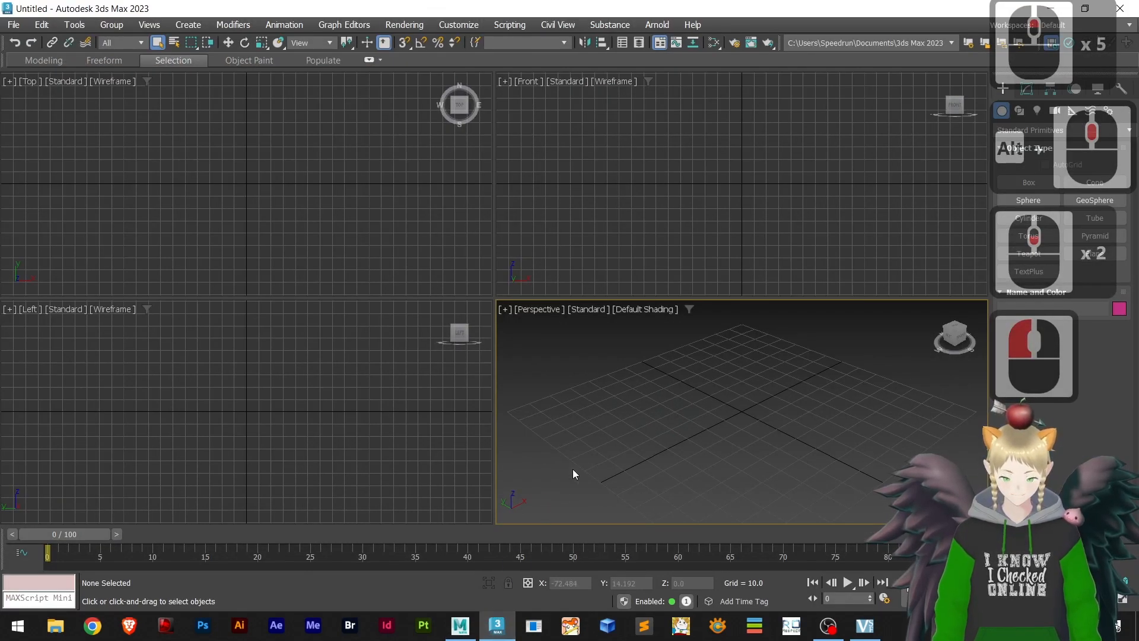
{"action": "left_click_drag", "start_coordinate": [624, 411], "coordinate": [669, 394]}
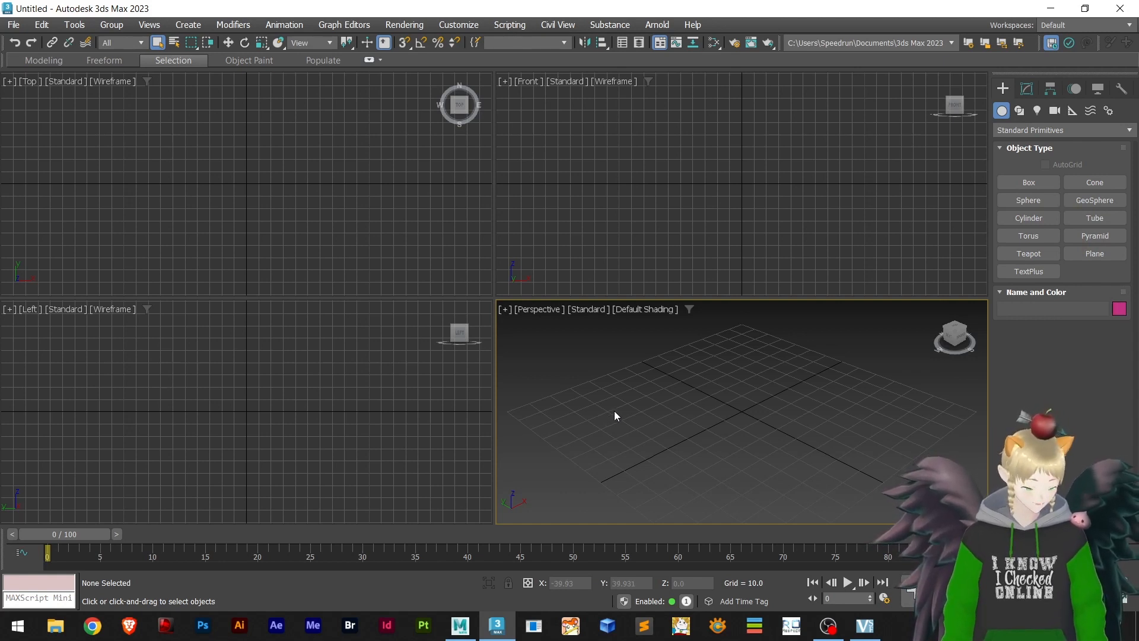
{"action": "left_click", "coordinate": [656, 401]}
{"action": "key", "text": "alt+w"}
{"action": "key", "text": "alt+w"}
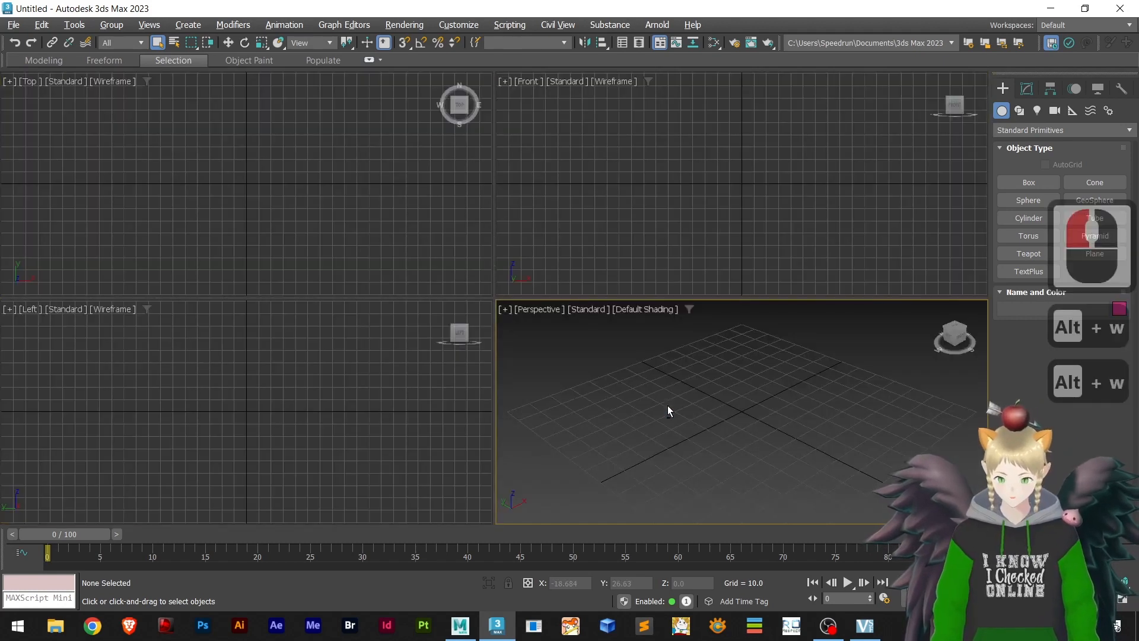
{"action": "key", "text": "alt+w"}
{"action": "key", "text": "alt+w"}
{"action": "key", "text": "alt+w"}
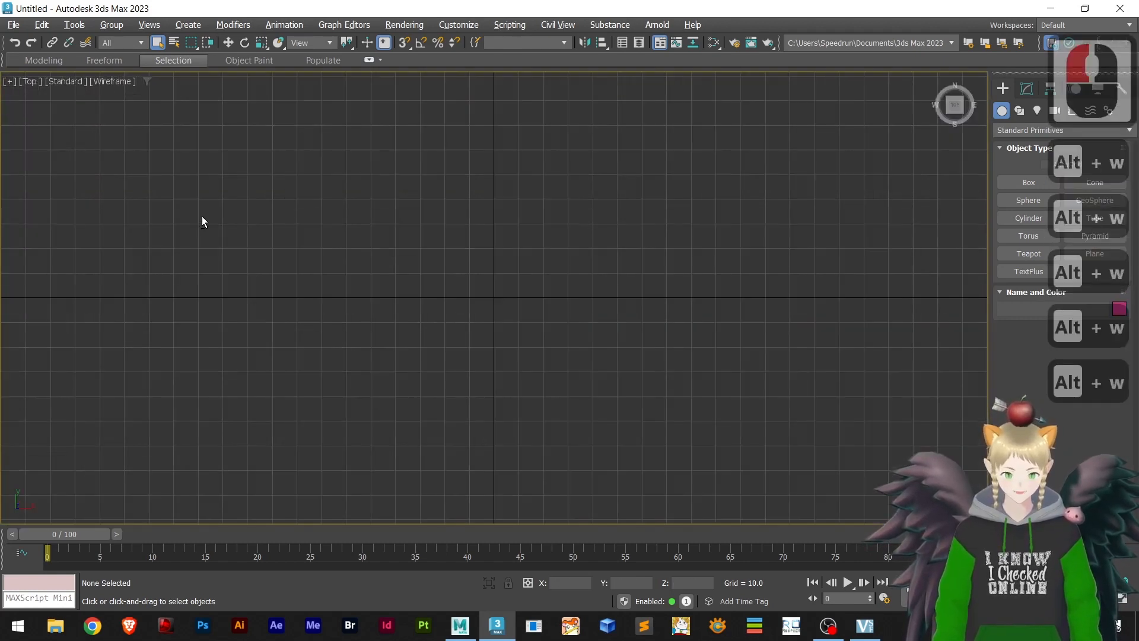
{"action": "key", "text": "alt+w"}
{"action": "key", "text": "alt+w"}
{"action": "key", "text": "alt+w"}
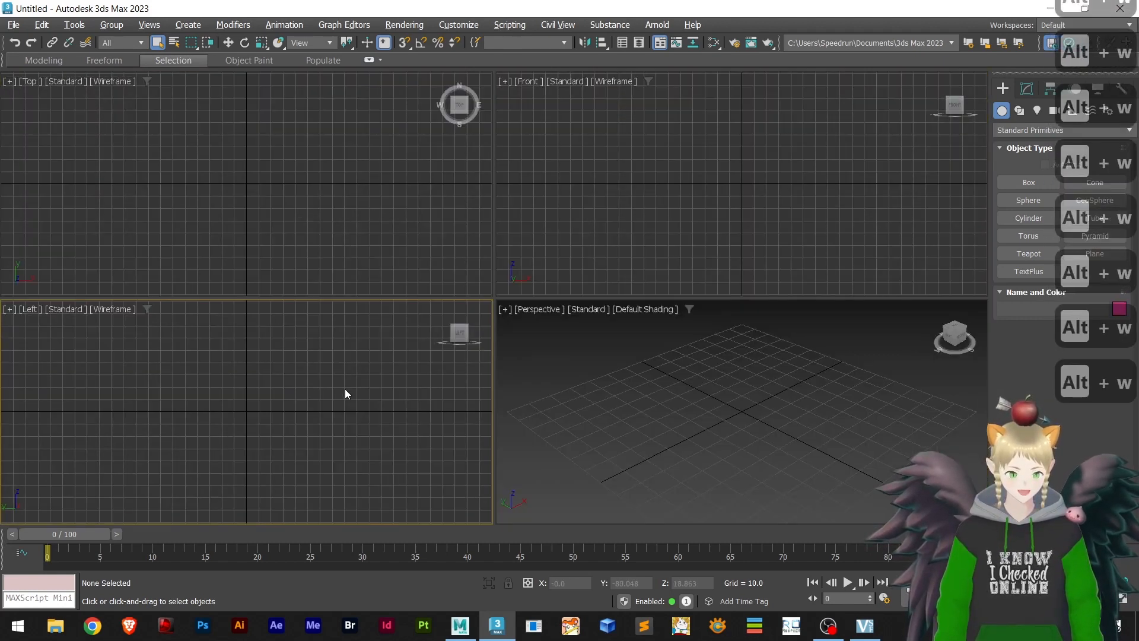
- Create a standard primitive box in the Perspective viewport, about 70 long, 69 wide, and 16 high
{"action": "left_click", "coordinate": [710, 443]}
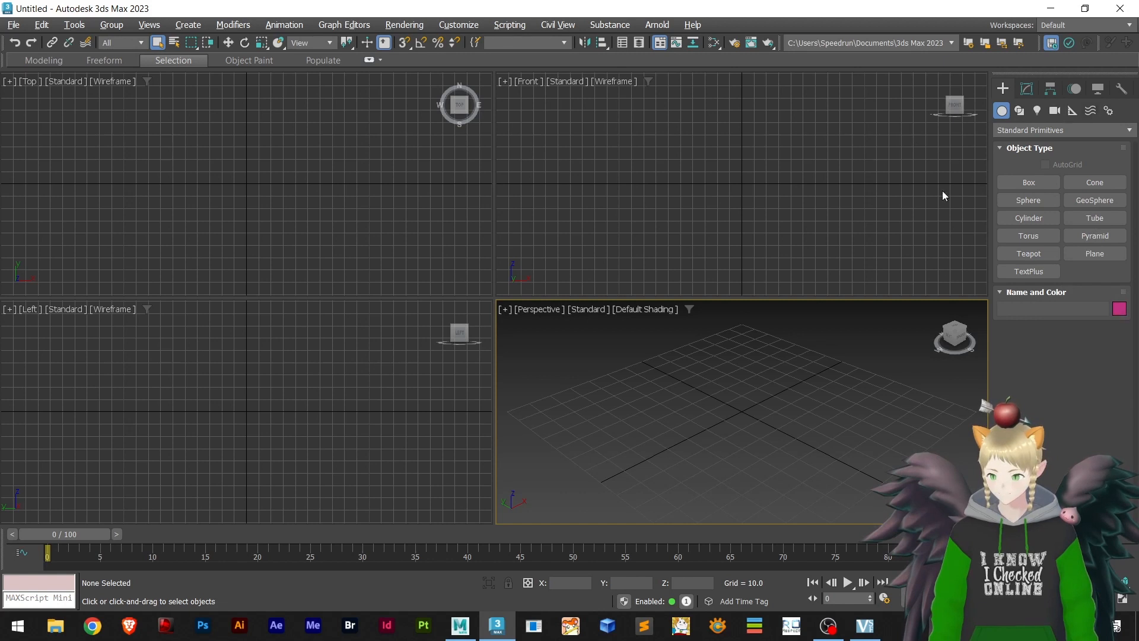
{"action": "left_click", "coordinate": [1030, 188]}
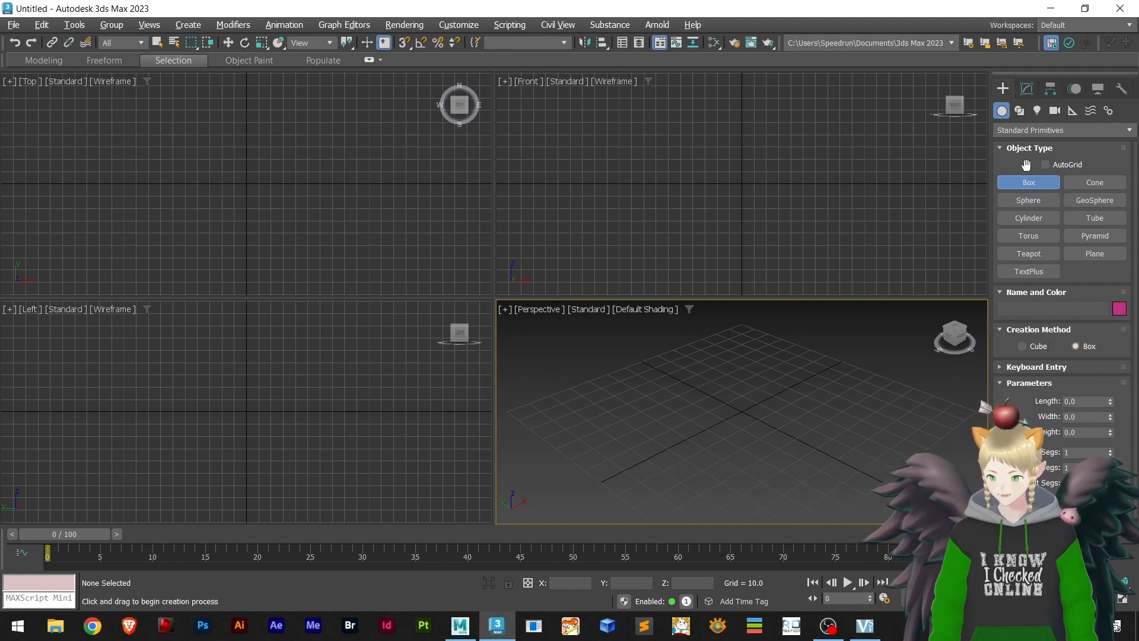
{"action": "left_click_drag", "start_coordinate": [617, 440], "coordinate": [860, 430]}
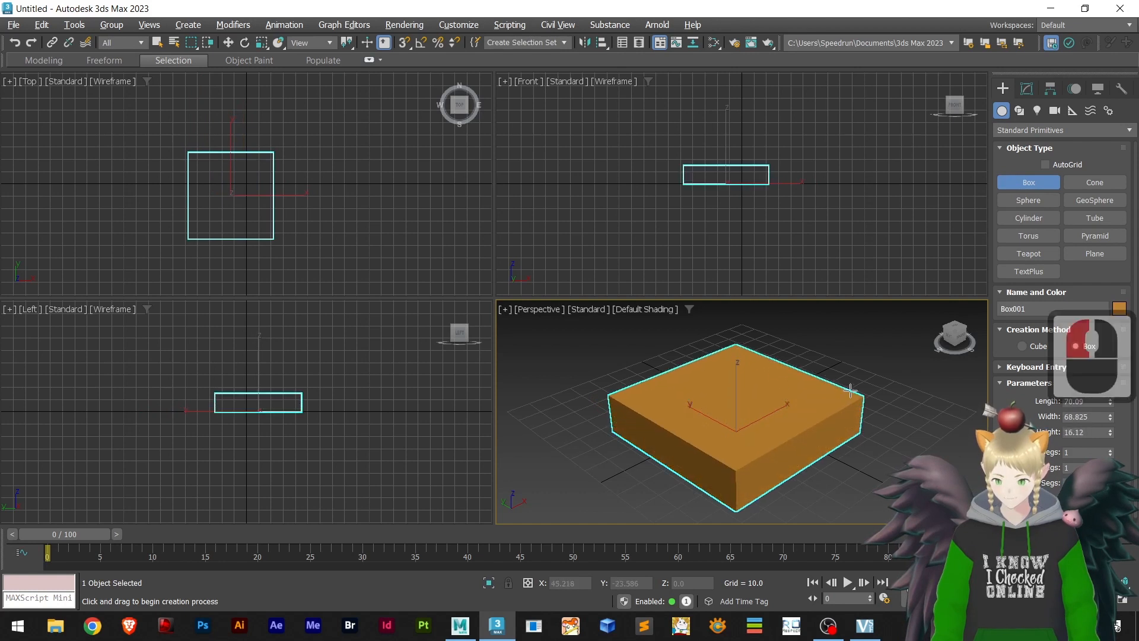
- Raise the orange box in the Perspective viewport to a height of about 36
{"action": "left_click", "coordinate": [847, 341]}
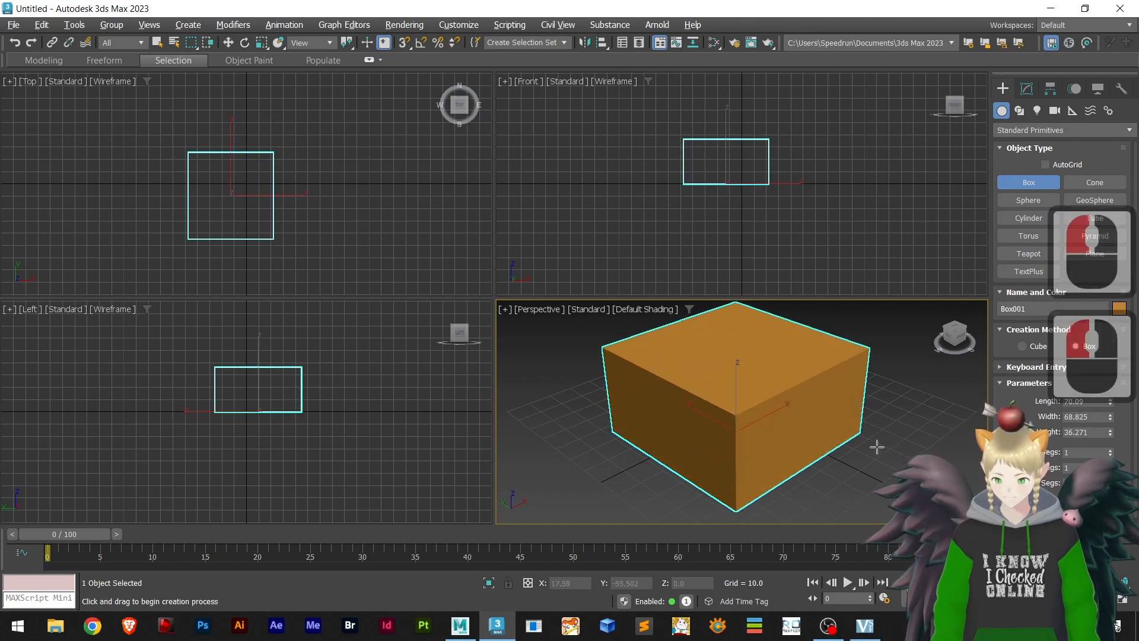
{"action": "left_click_drag", "start_coordinate": [867, 451], "coordinate": [804, 469], "text": "alt"}
{"action": "left_click", "coordinate": [933, 387]}
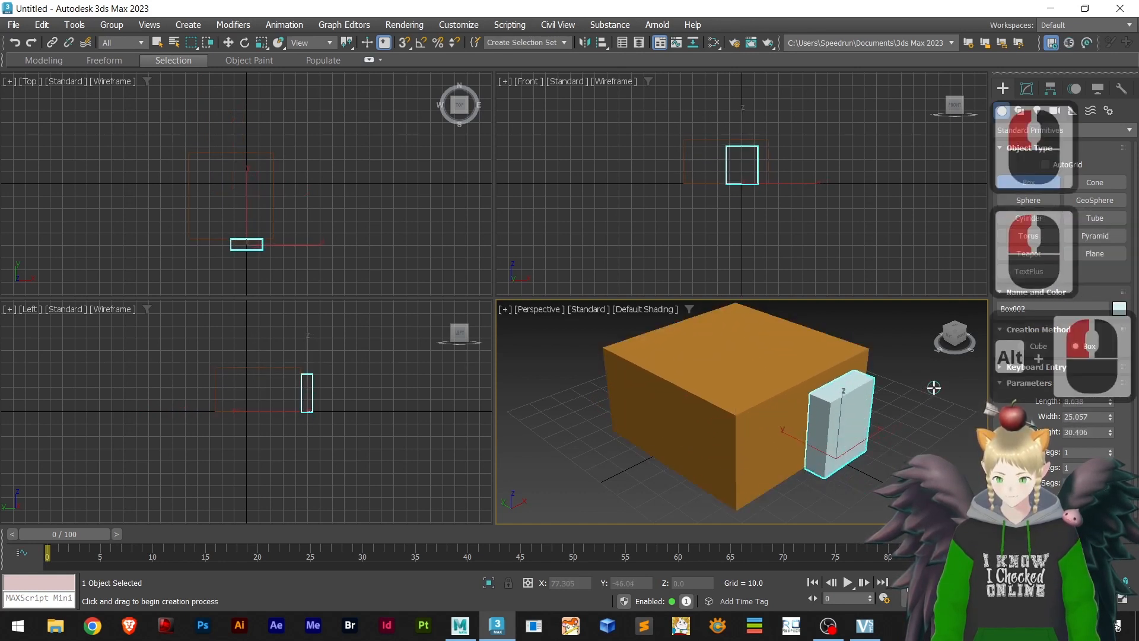
{"action": "key", "text": "ctrl+z"}
- Create a second box with 3 length segments in the Front viewport, about 8 long, 21 wide, and -10 high
{"action": "middle_click_drag", "start_coordinate": [890, 478], "coordinate": [844, 498], "text": "alt"}
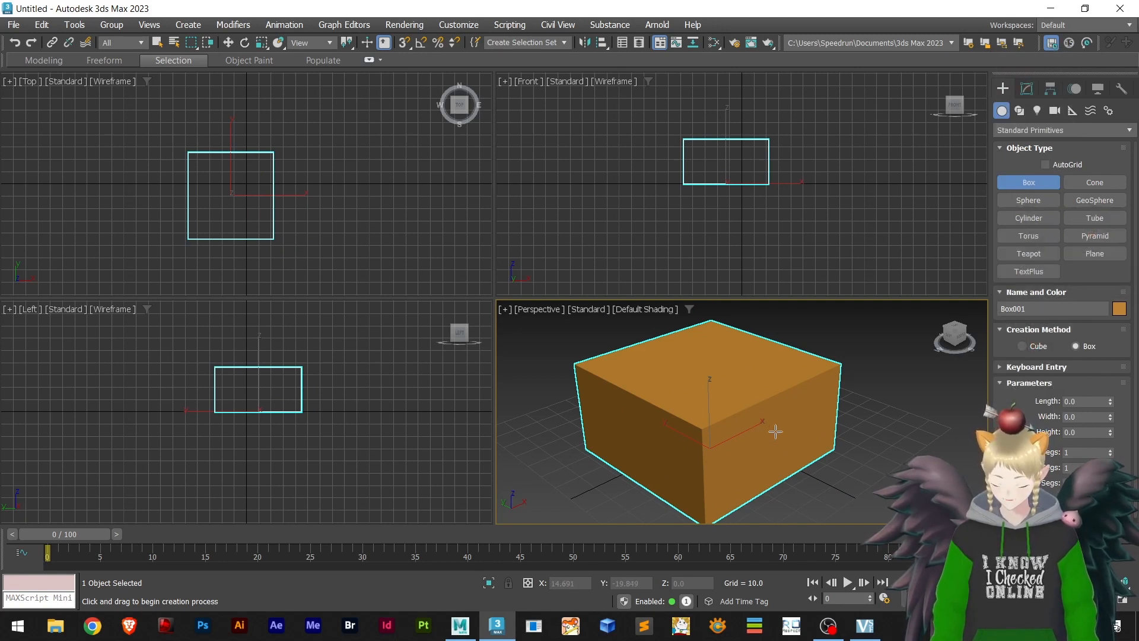
{"action": "left_click", "coordinate": [1110, 451]}
{"action": "left_click", "coordinate": [1109, 451]}
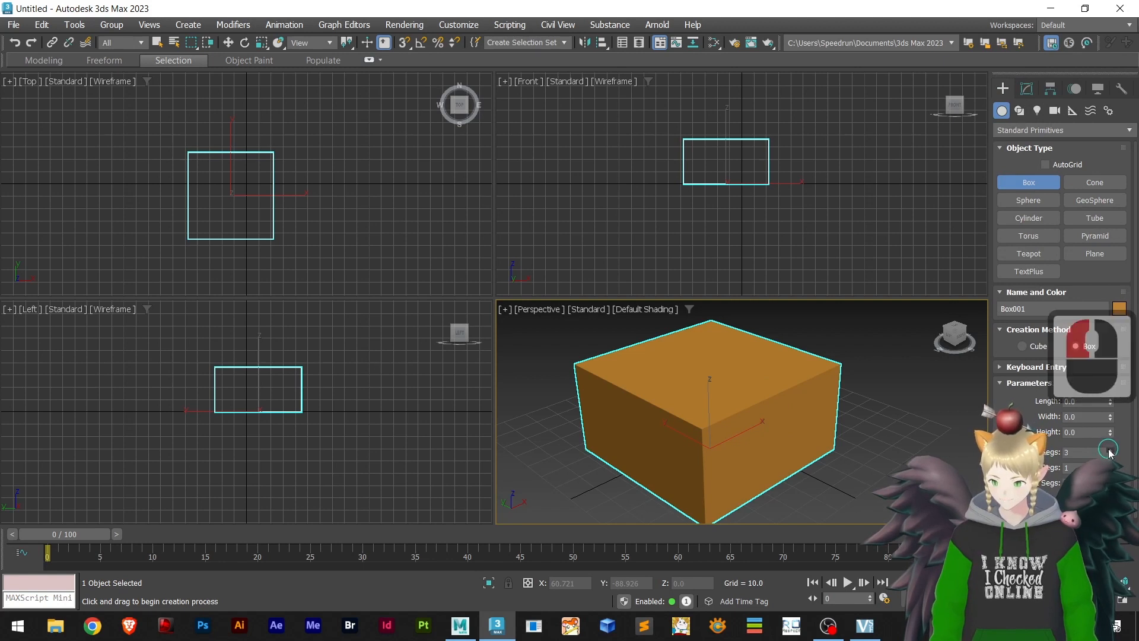
{"action": "scroll", "coordinate": [648, 447], "scroll_direction": "up", "scroll_amount": 2}
{"action": "scroll", "coordinate": [707, 452], "scroll_direction": "down", "scroll_amount": 1}
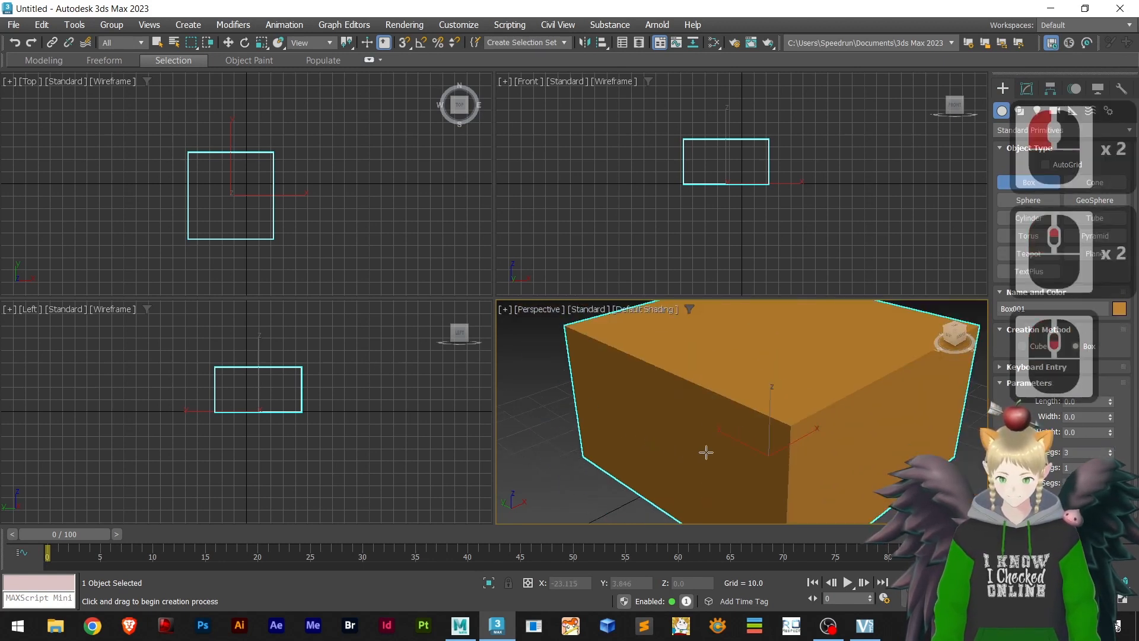
{"action": "scroll", "coordinate": [721, 176], "scroll_direction": "up", "scroll_amount": 3}
{"action": "scroll", "coordinate": [688, 209], "scroll_direction": "down", "scroll_amount": 2}
{"action": "left_click_drag", "start_coordinate": [635, 203], "coordinate": [674, 218], "text": "alt"}
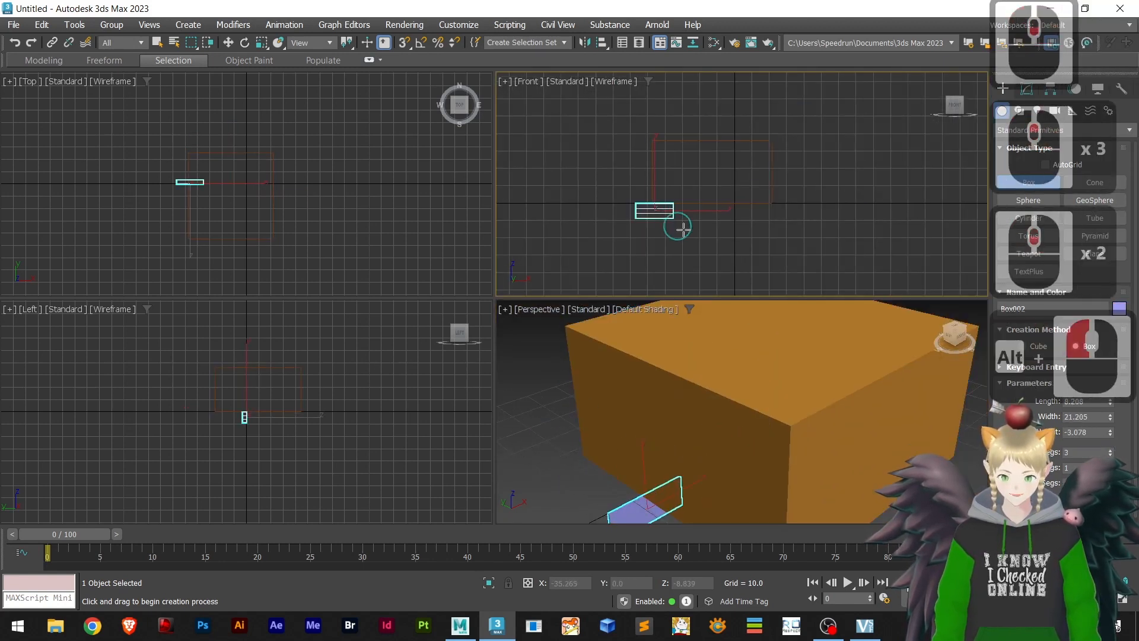
{"action": "key", "text": "ctrl+z"}
{"action": "left_click", "coordinate": [695, 234]}
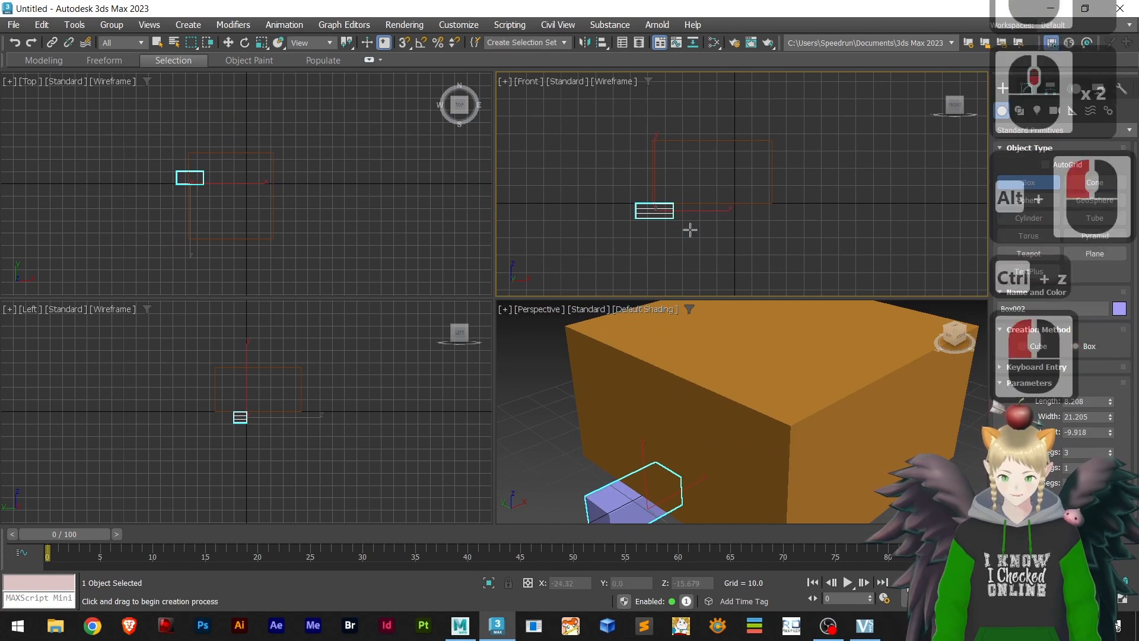
- Try Facets shading in the Perspective viewport and switch it to Wireframe Override
{"action": "scroll", "coordinate": [690, 229], "scroll_direction": "up", "scroll_amount": 5}
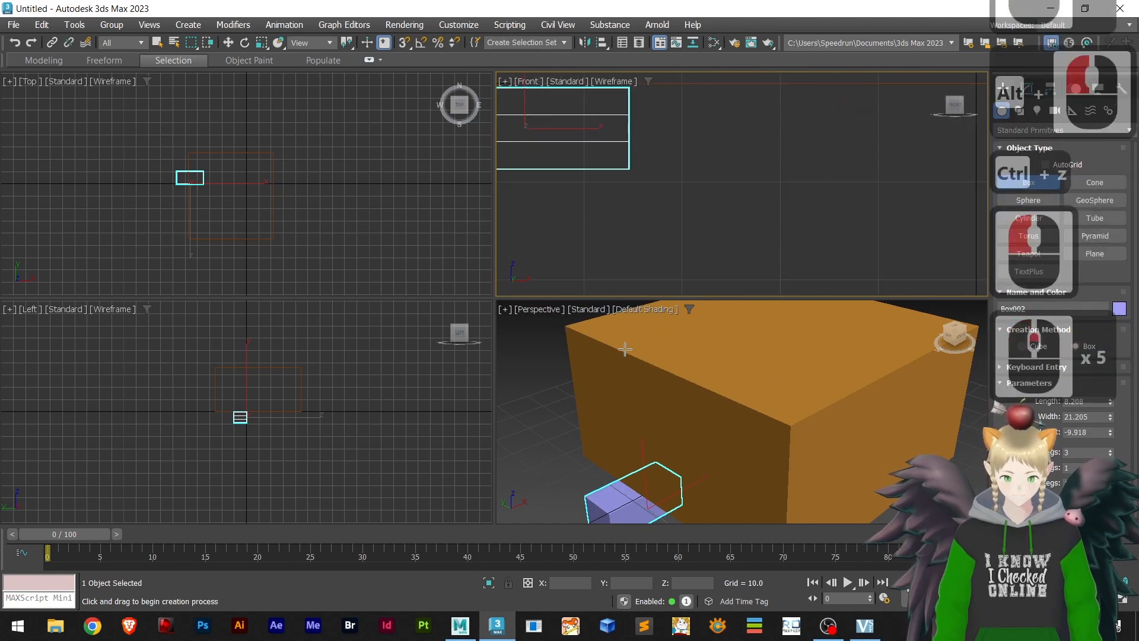
{"action": "scroll", "coordinate": [625, 349], "scroll_direction": "down", "scroll_amount": 5}
{"action": "left_click", "coordinate": [648, 309]}
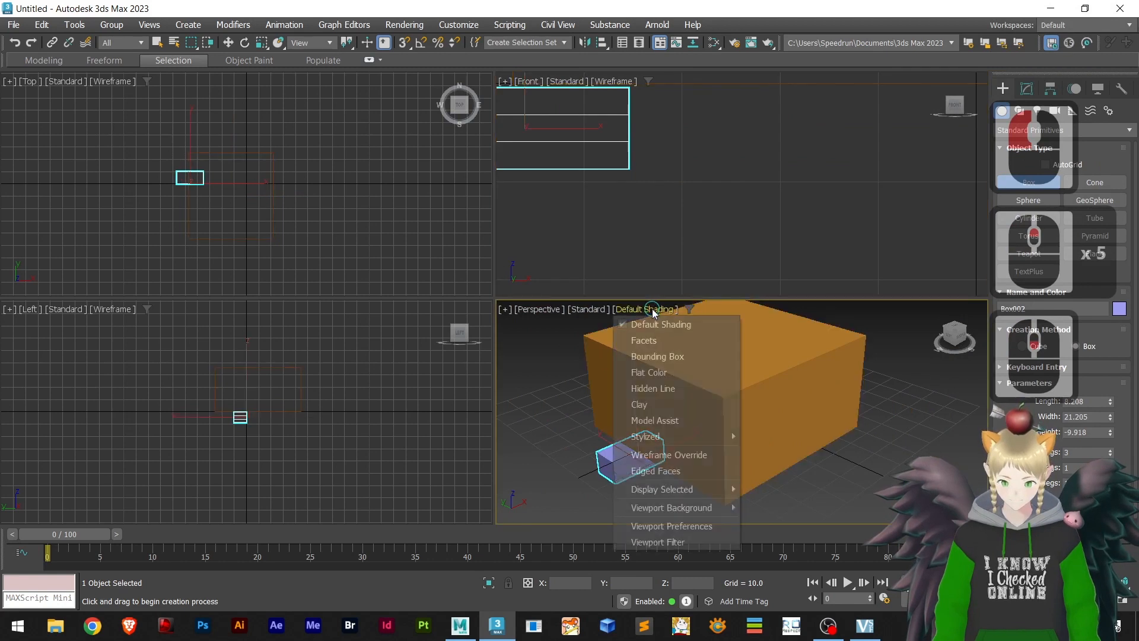
{"action": "left_click", "coordinate": [652, 340]}
{"action": "left_click", "coordinate": [648, 313]}
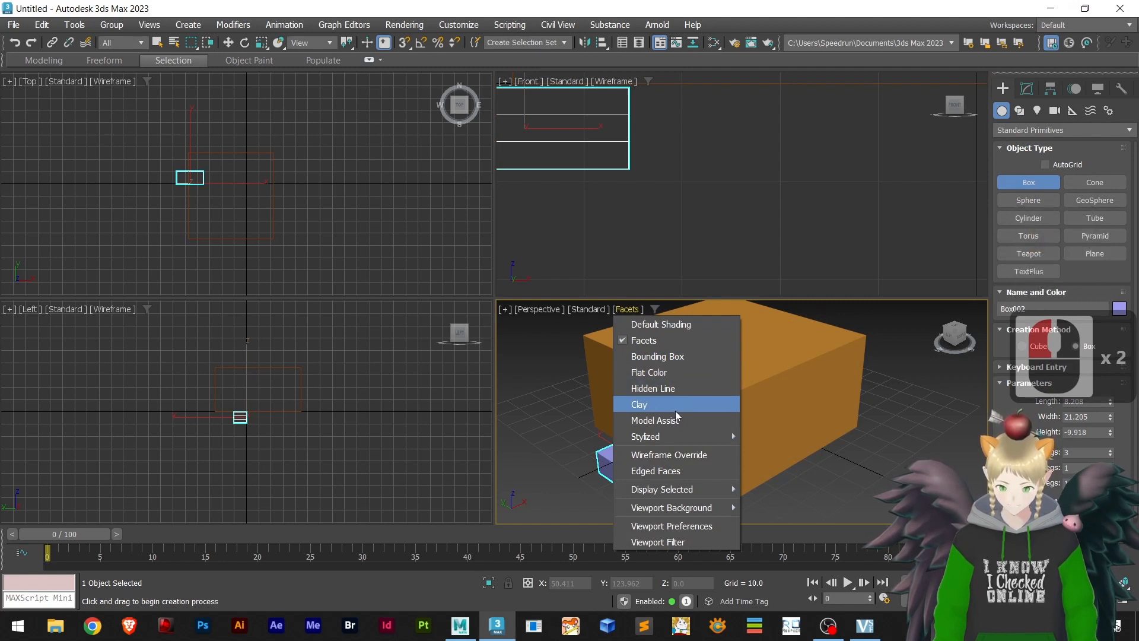
{"action": "left_click", "coordinate": [683, 460]}
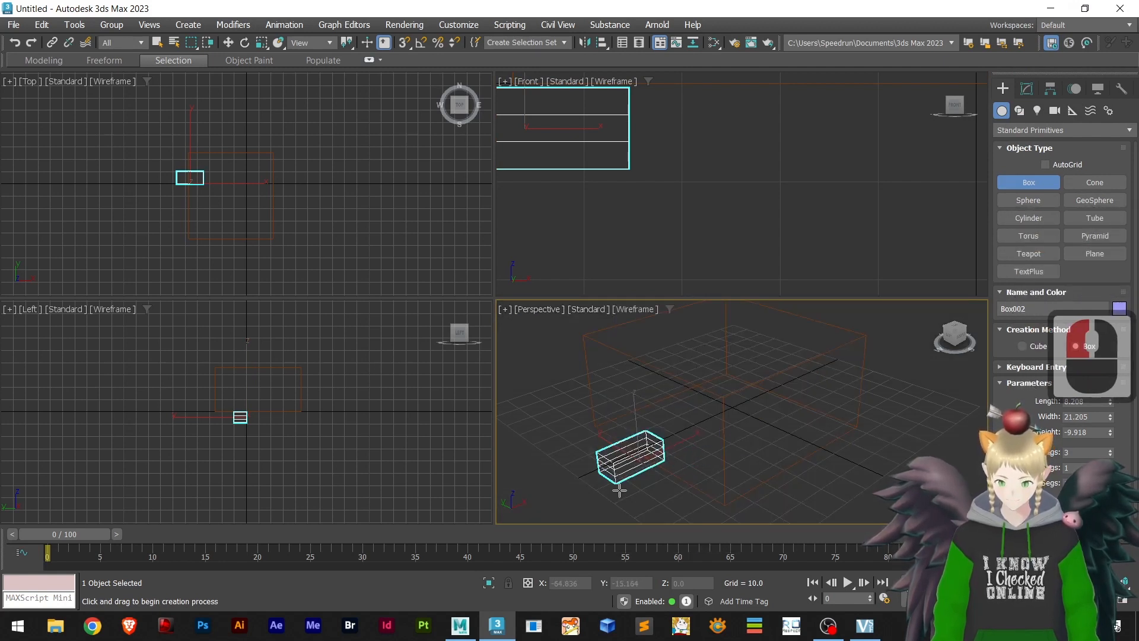
- Set the second box's width segments to 4 and its height segments to 3
{"action": "left_click", "coordinate": [1110, 465]}
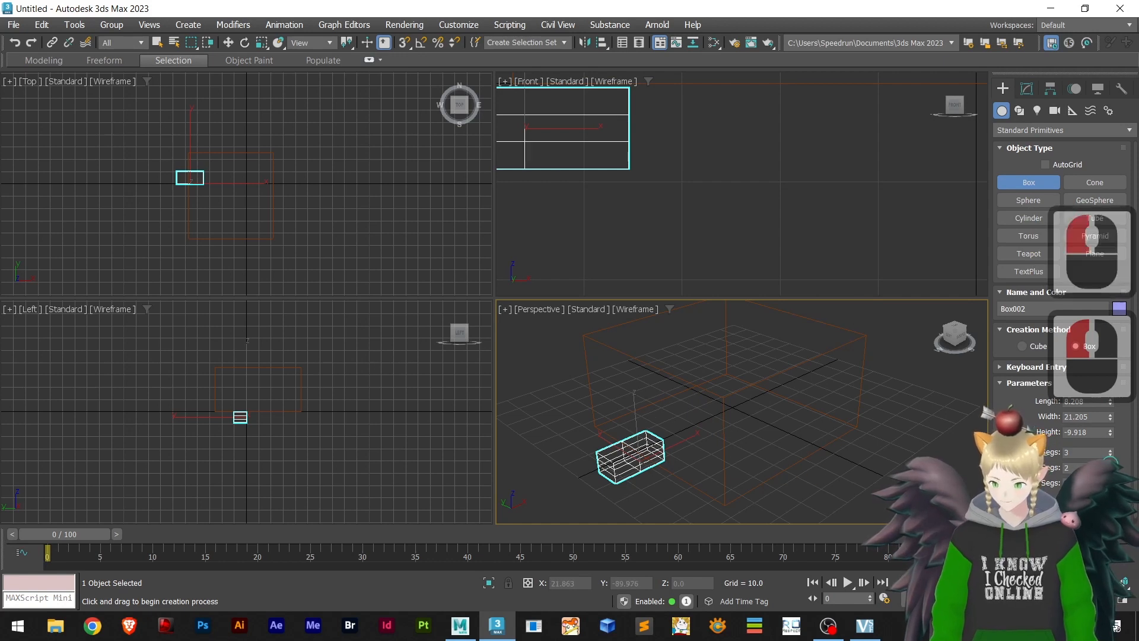
{"action": "left_click", "coordinate": [1110, 465]}
{"action": "left_click", "coordinate": [1109, 466]}
{"action": "left_click", "coordinate": [1110, 450]}
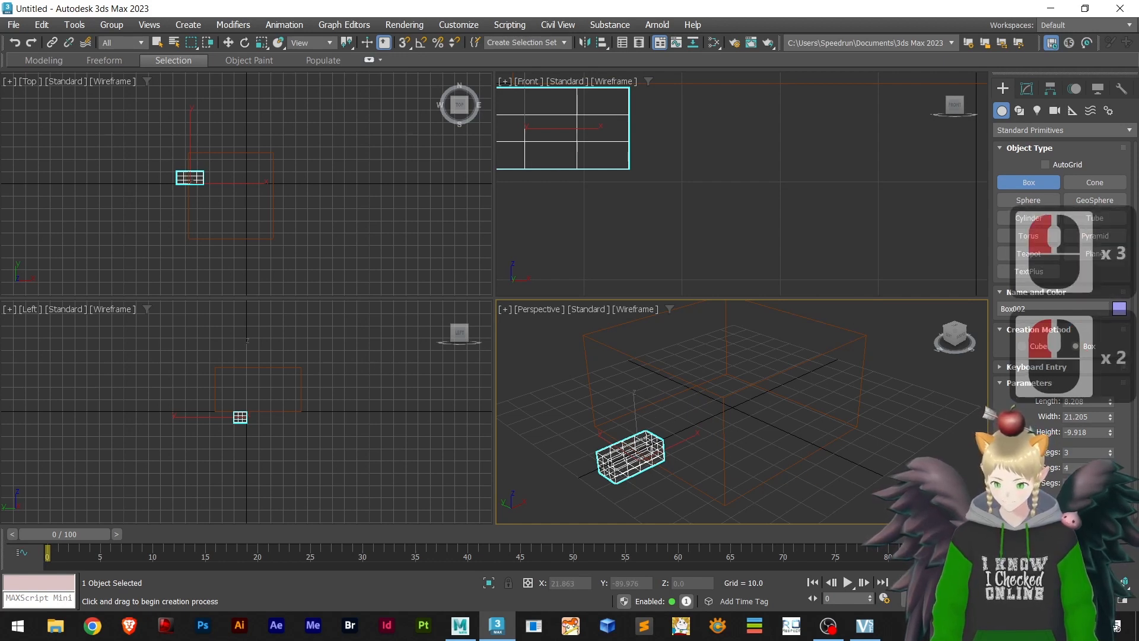
{"action": "scroll", "coordinate": [626, 480], "scroll_direction": "up", "scroll_amount": 3}
{"action": "scroll", "coordinate": [610, 432], "scroll_direction": "up", "scroll_amount": 2}
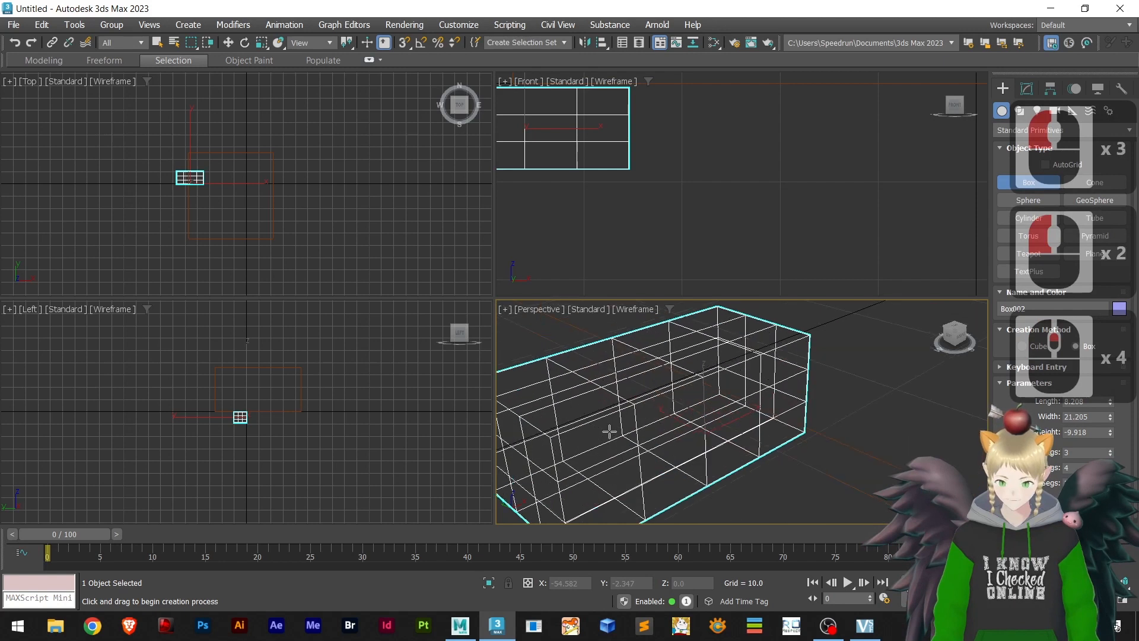
{"action": "scroll", "coordinate": [610, 436], "scroll_direction": "down", "scroll_amount": 4}
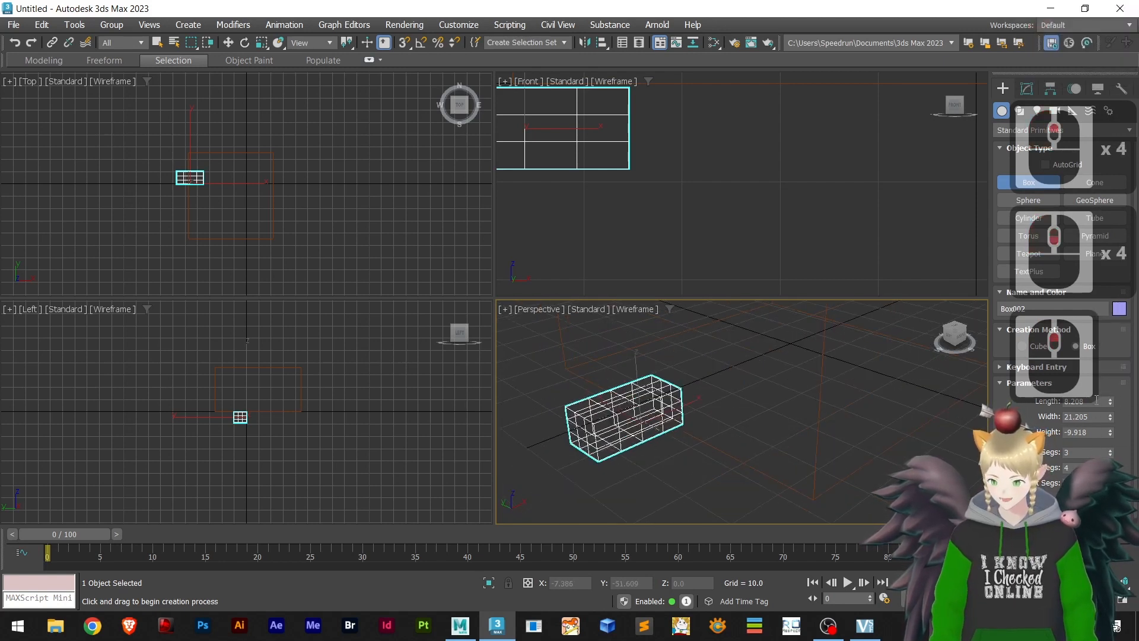
- Set the second box's length, width, and height to 10 each
{"action": "type", "text": "10"}
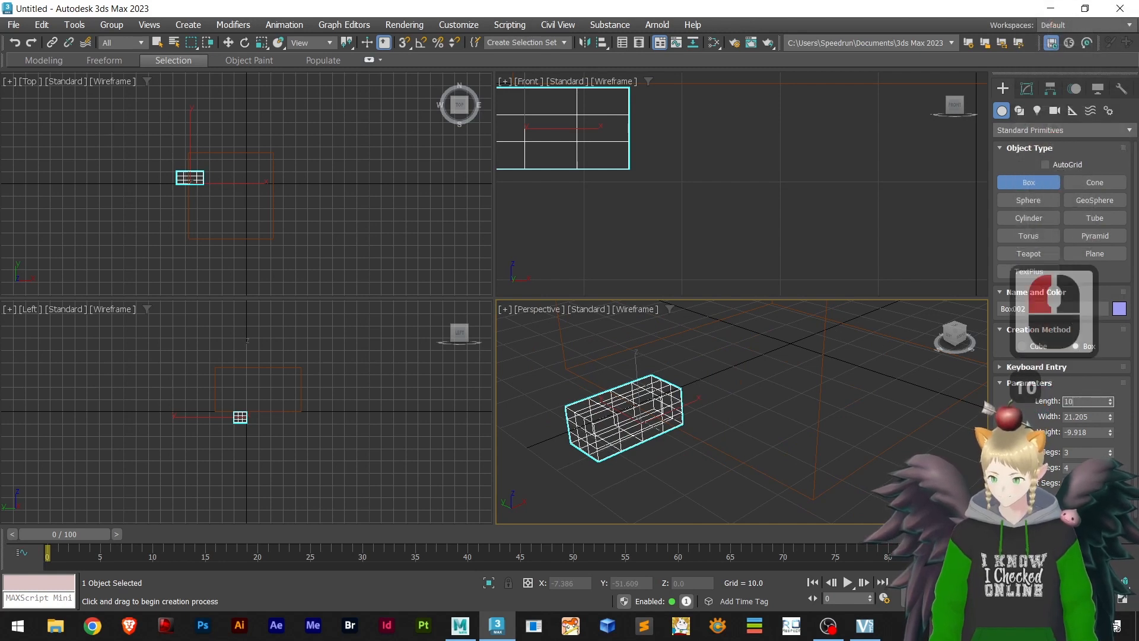
{"action": "key", "text": "Return"}
{"action": "key", "text": "Tab"}
{"action": "type", "text": "10"}
{"action": "key", "text": "Return"}
{"action": "key", "text": "Tab"}
{"action": "type", "text": "10"}
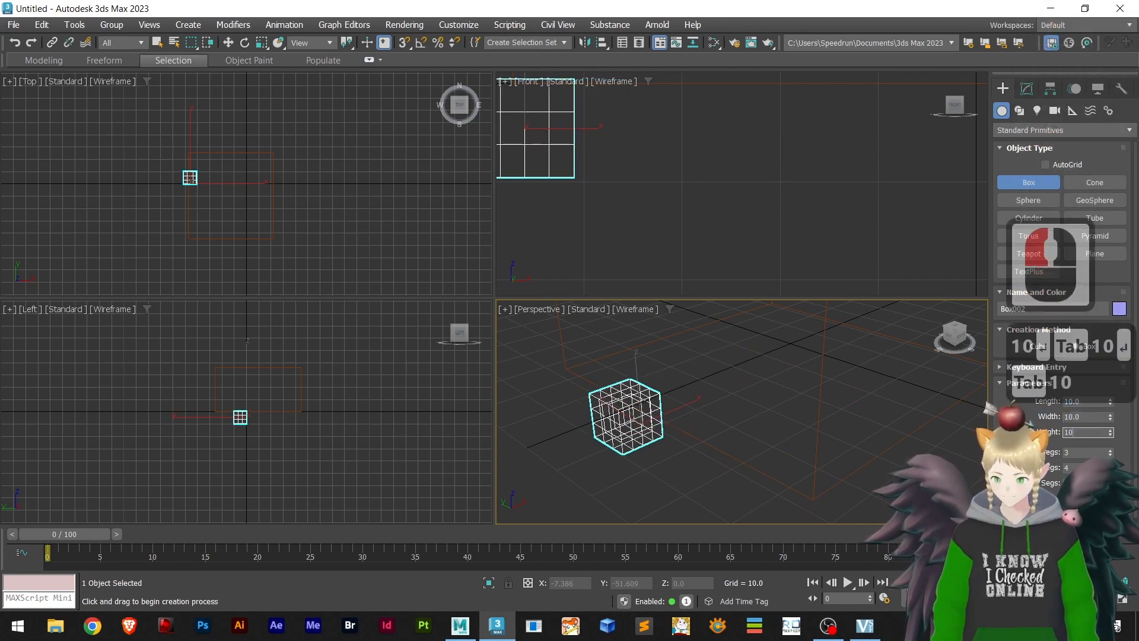
{"action": "key", "text": "Return"}
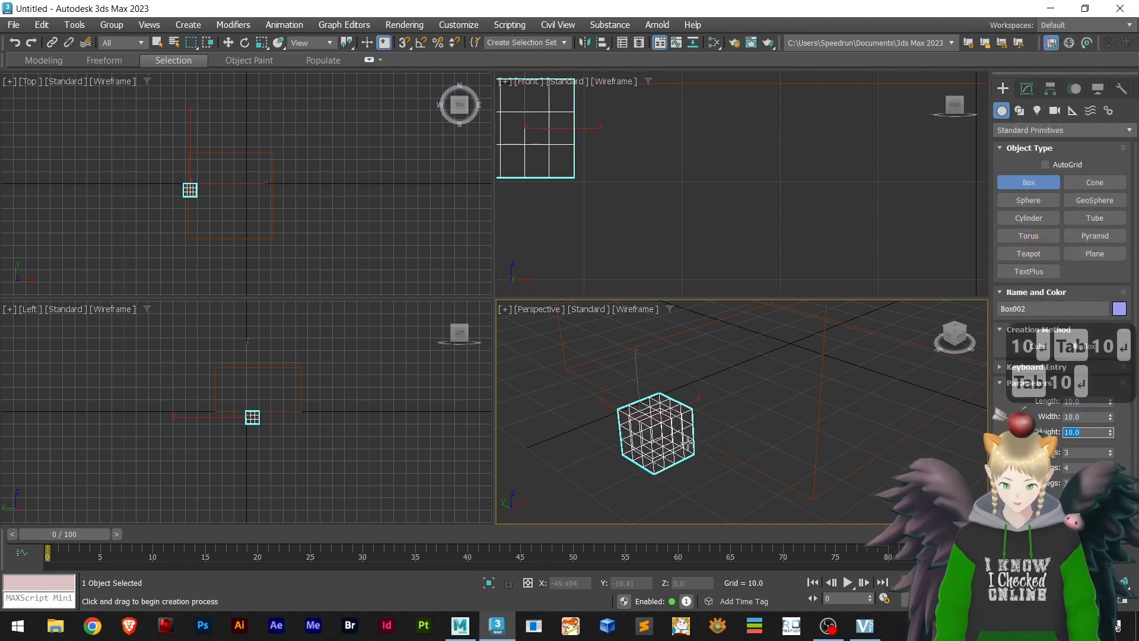
- Return the Perspective viewport to Default Shading
{"action": "left_click", "coordinate": [635, 309]}
{"action": "left_click", "coordinate": [649, 323]}
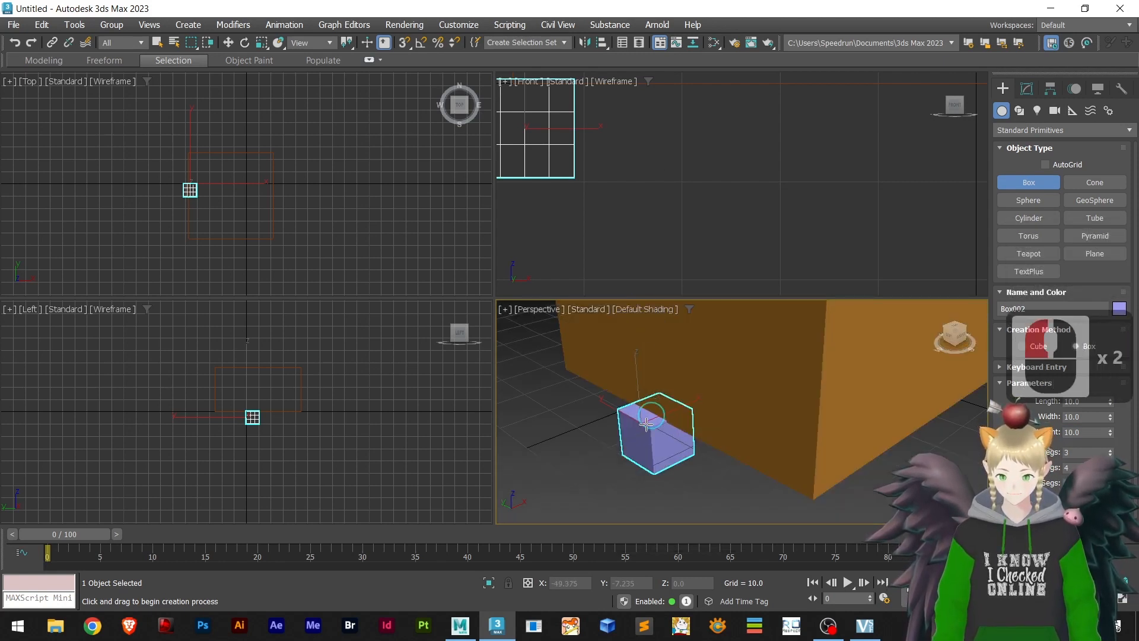
{"action": "scroll", "coordinate": [646, 424], "scroll_direction": "down", "scroll_amount": 3}
{"action": "left_click_drag", "start_coordinate": [656, 447], "coordinate": [670, 430], "text": "alt"}
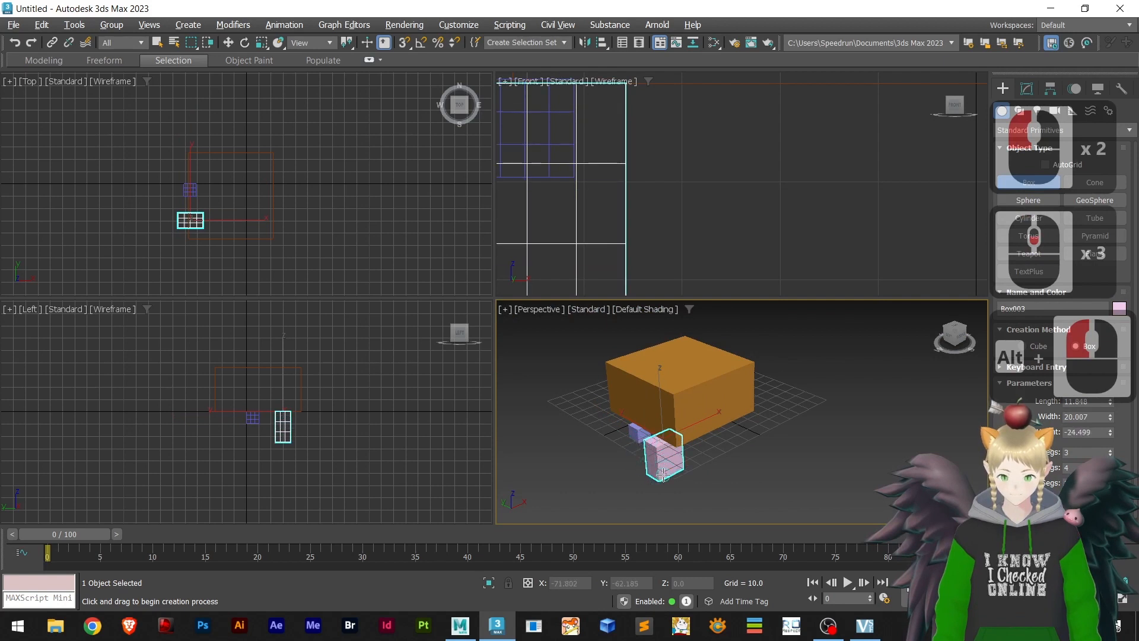
{"action": "key", "text": "ctrl+z"}
{"action": "right_click", "coordinate": [753, 437]}
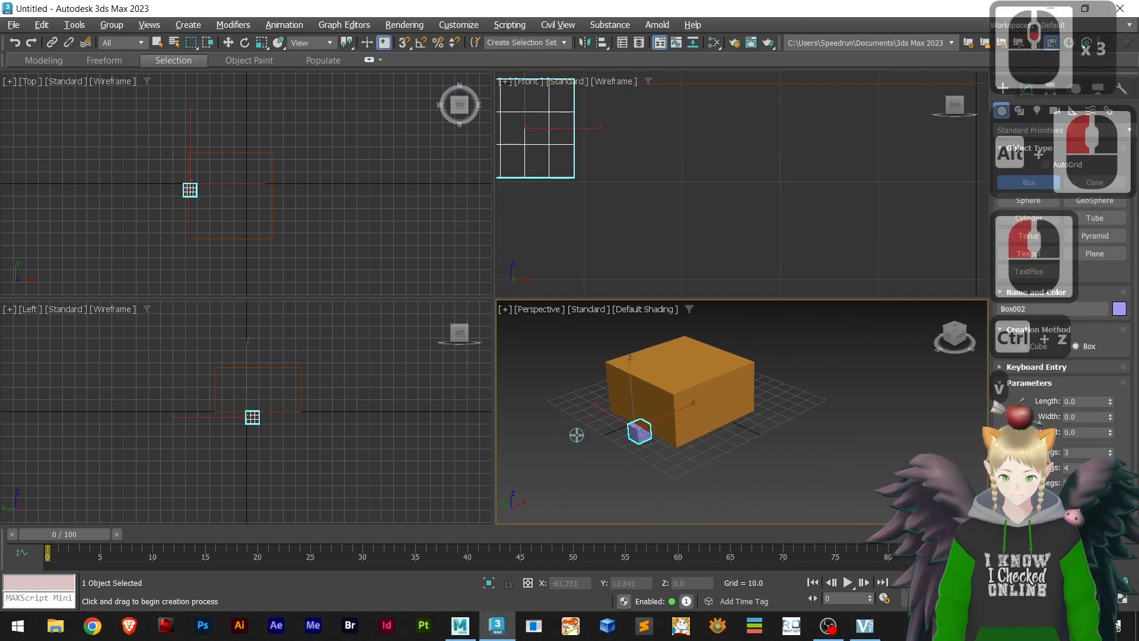
- Leave box creation, show the large orange box's modify parameters, and reselect the small purple box
{"action": "left_click", "coordinate": [228, 42]}
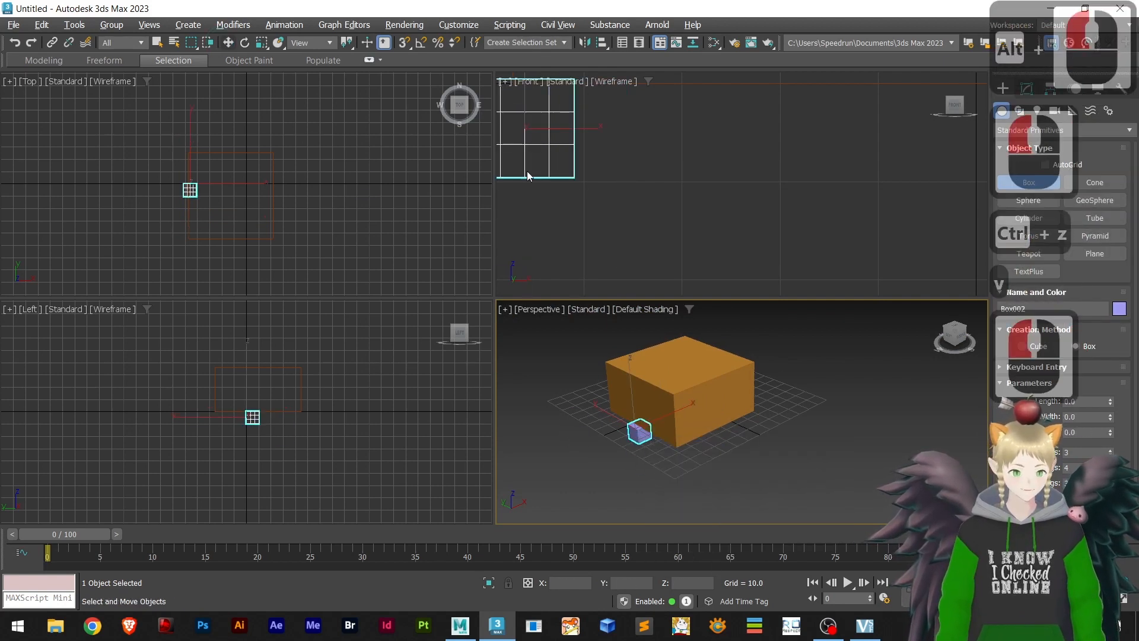
{"action": "left_click", "coordinate": [689, 363]}
{"action": "left_click", "coordinate": [663, 363]}
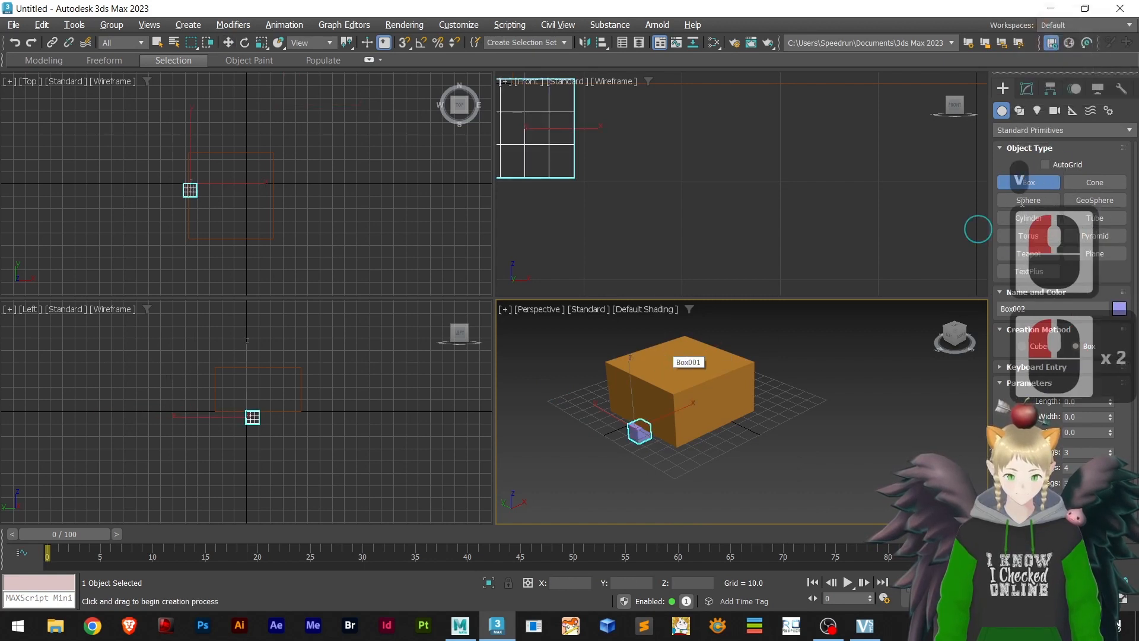
{"action": "left_click", "coordinate": [1026, 88]}
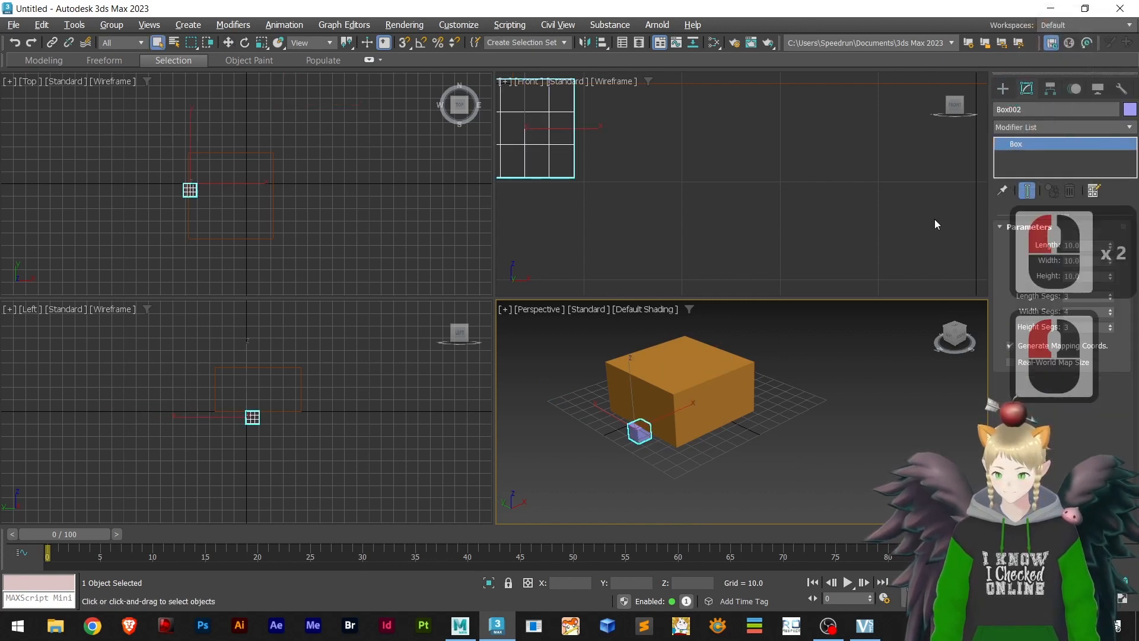
{"action": "left_click", "coordinate": [731, 403]}
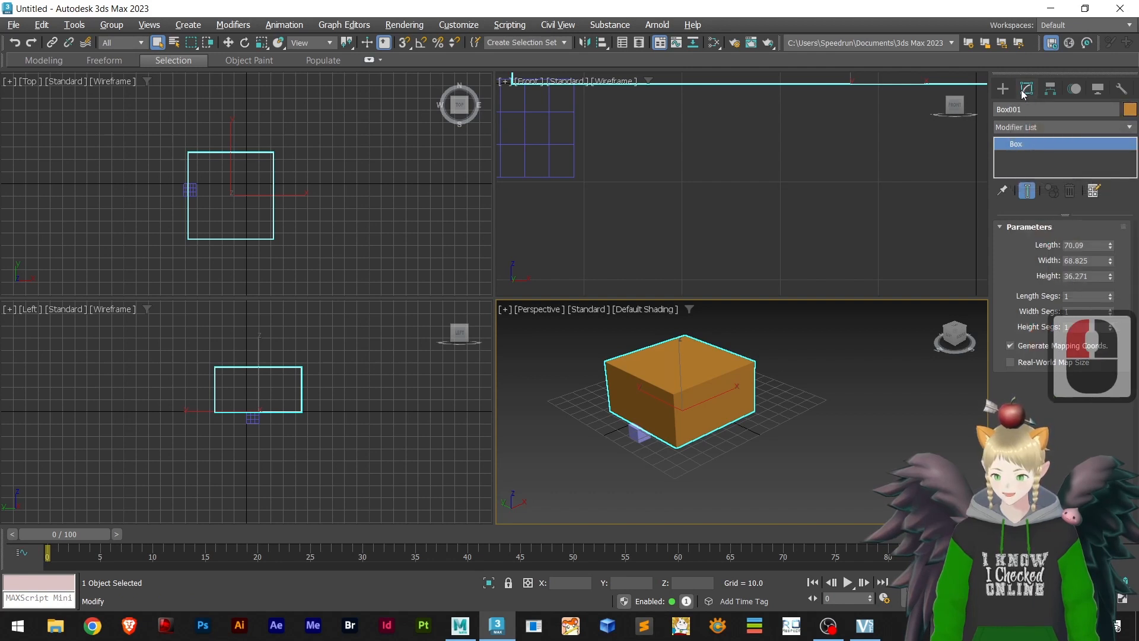
{"action": "left_click", "coordinate": [640, 432]}
{"action": "left_click", "coordinate": [639, 432]}
{"action": "scroll", "coordinate": [635, 433], "scroll_direction": "up", "scroll_amount": 5}
{"action": "scroll", "coordinate": [665, 421], "scroll_direction": "down", "scroll_amount": 2}
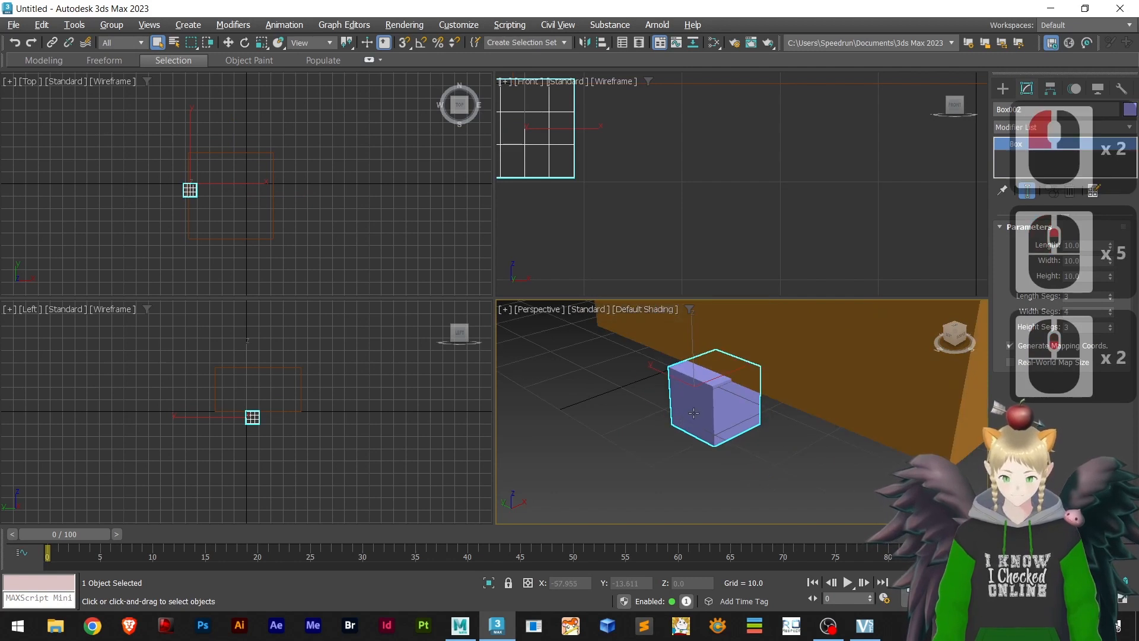
- Cycle through the transform tools and move the small purple box to about -61 in X and 6 in Z
{"action": "key", "text": "w"}
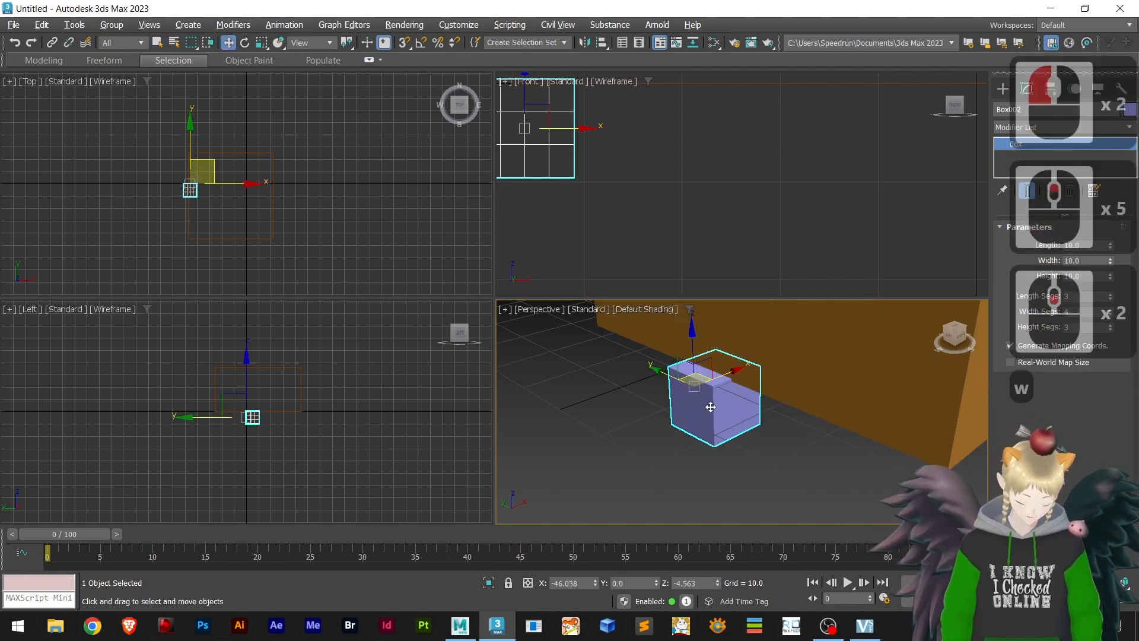
{"action": "key", "text": "e"}
{"action": "key", "text": "r"}
{"action": "key", "text": "w"}
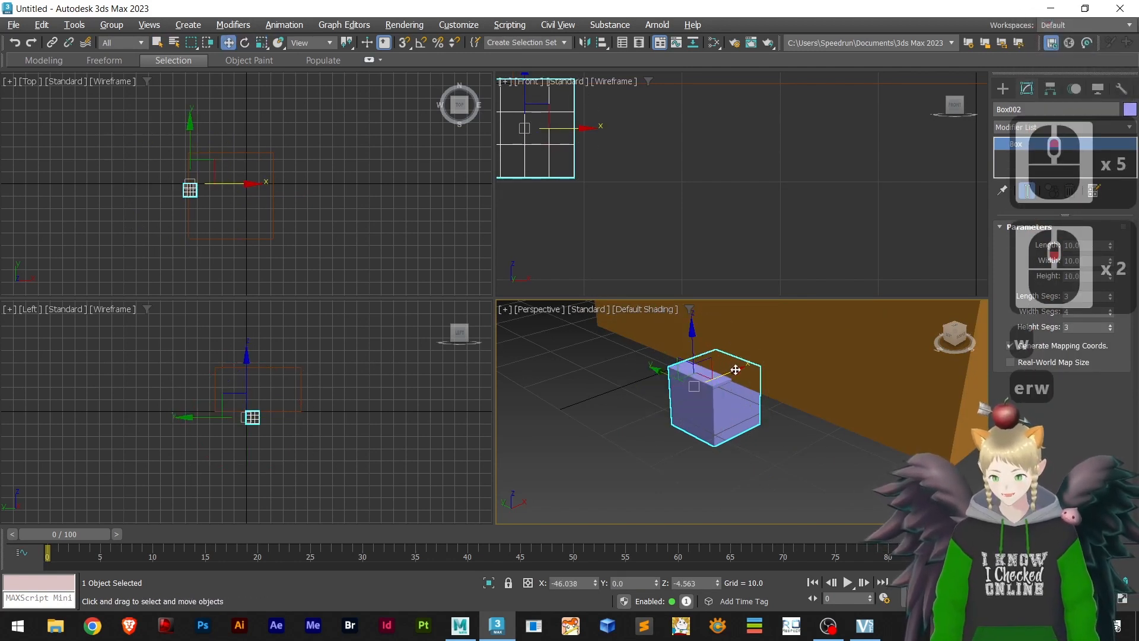
{"action": "left_click_drag", "start_coordinate": [730, 372], "coordinate": [659, 410]}
{"action": "left_click", "coordinate": [613, 360]}
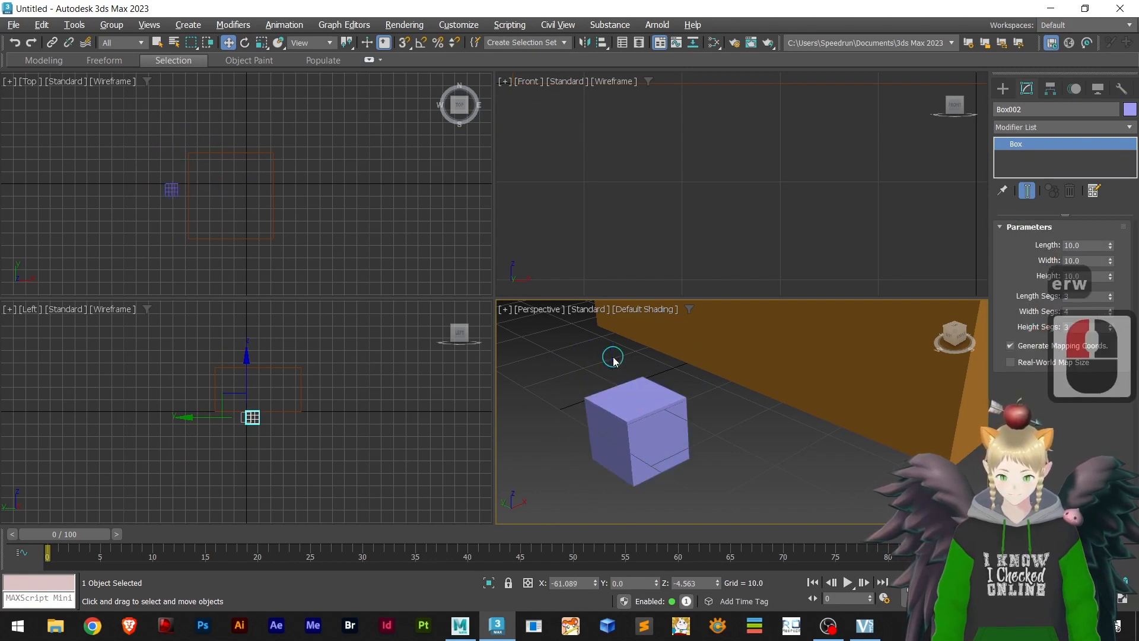
{"action": "left_click", "coordinate": [627, 404]}
{"action": "left_click_drag", "start_coordinate": [611, 363], "coordinate": [615, 292]}
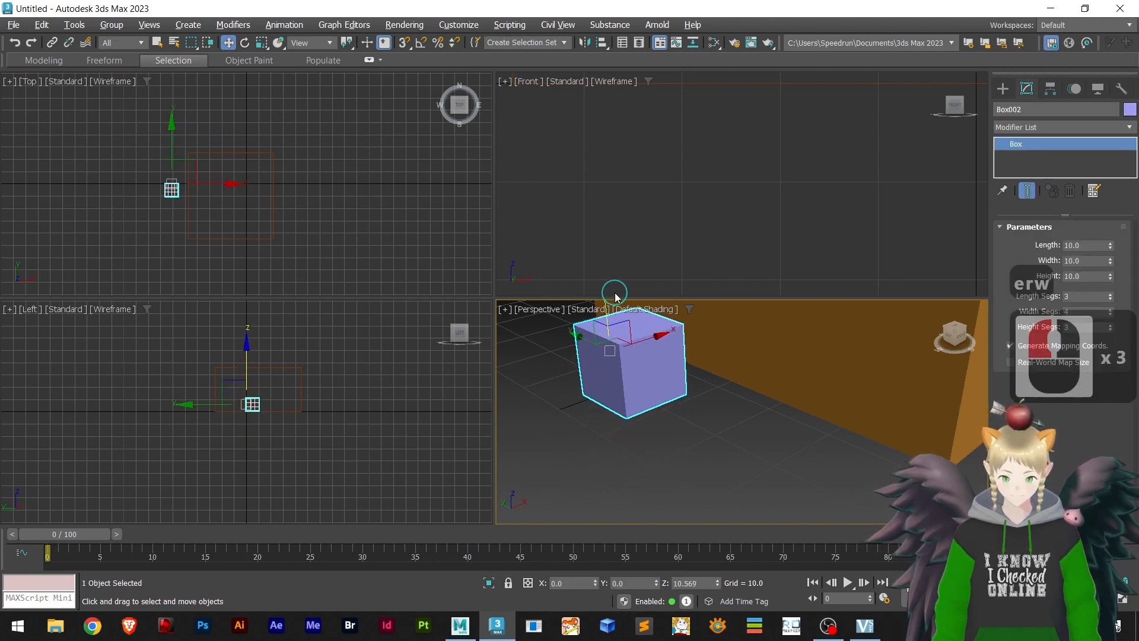
- Lower the small purple box away from its pivot with Affect Object Only, and leave that mode
{"action": "scroll", "coordinate": [632, 355], "scroll_direction": "down", "scroll_amount": 2}
{"action": "middle_click_drag", "start_coordinate": [688, 385], "coordinate": [753, 449], "text": "alt"}
{"action": "scroll", "coordinate": [679, 428], "scroll_direction": "up", "scroll_amount": 2}
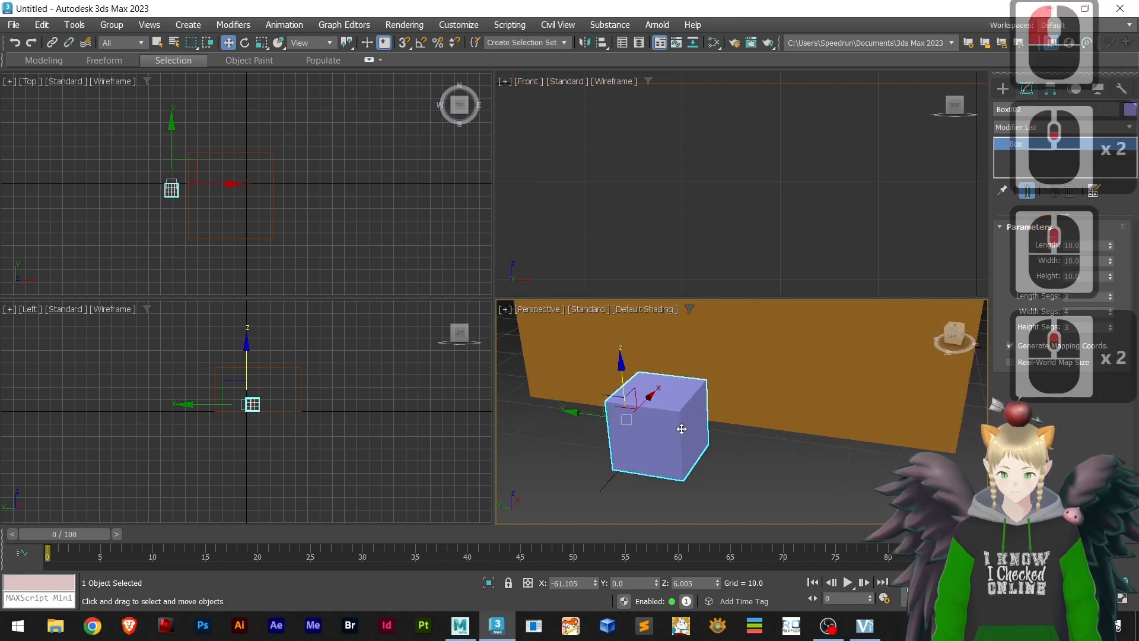
{"action": "left_click", "coordinate": [1051, 89]}
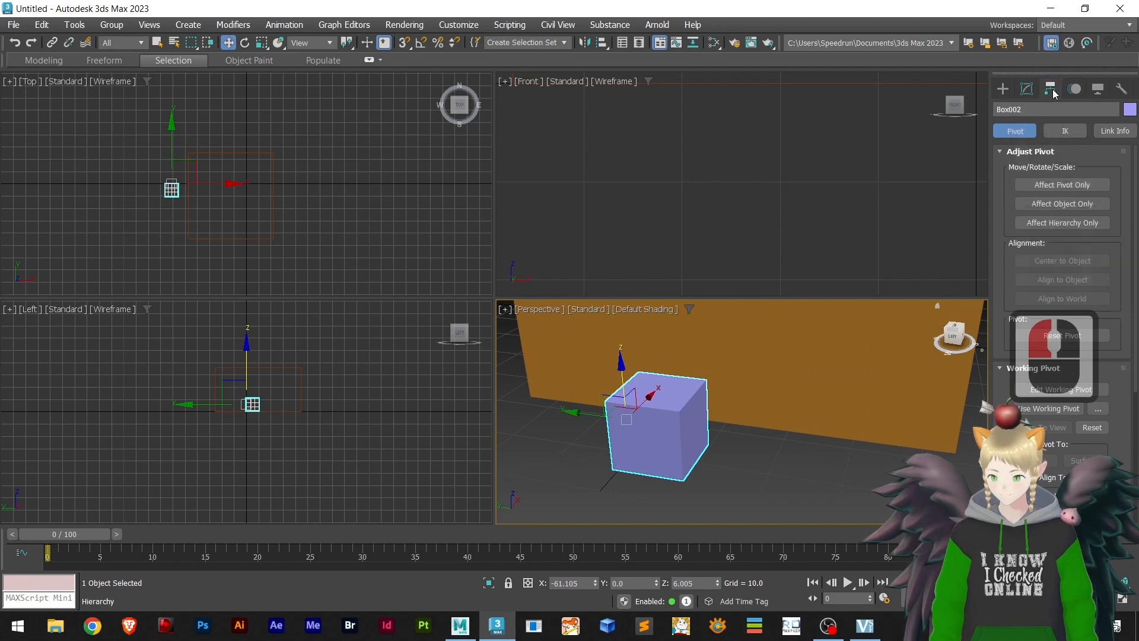
{"action": "left_click", "coordinate": [1049, 226]}
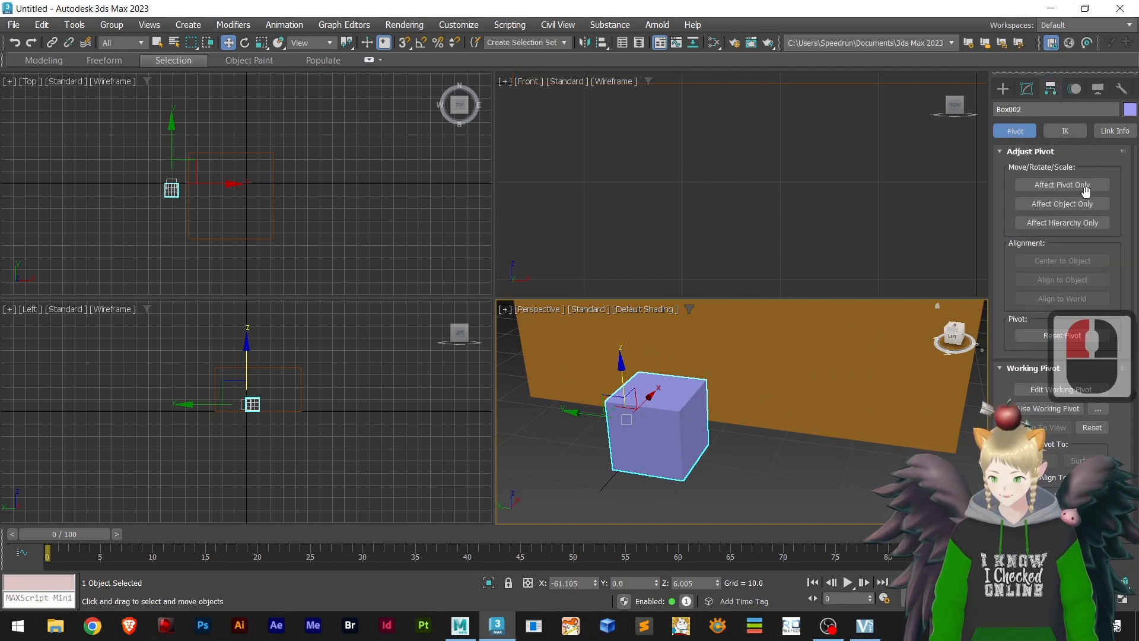
{"action": "left_click", "coordinate": [1056, 204]}
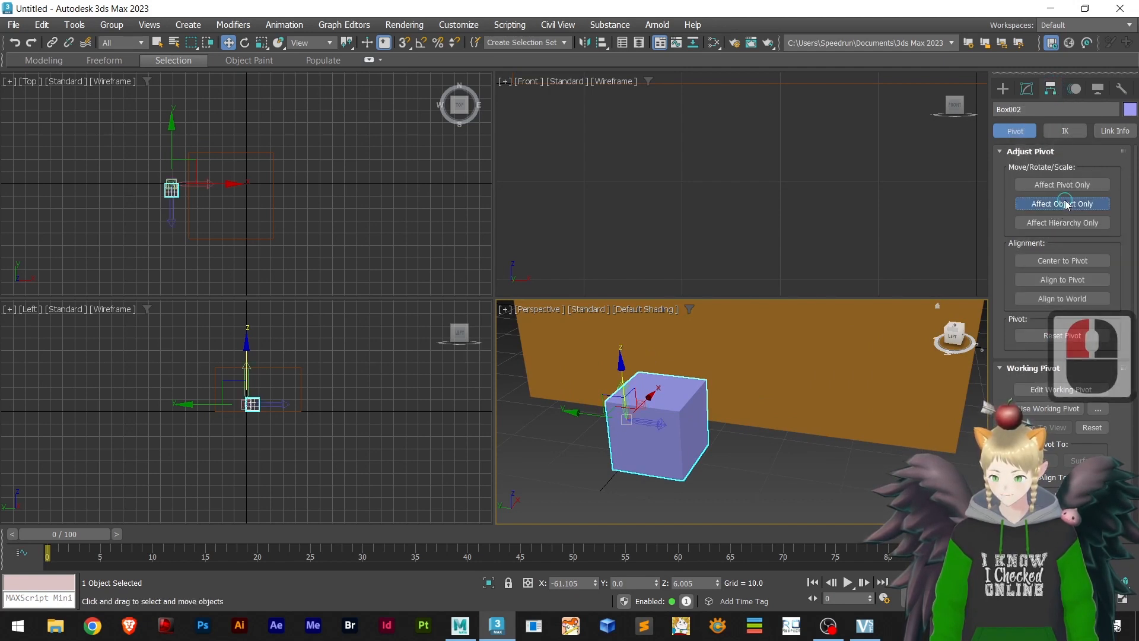
{"action": "left_click_drag", "start_coordinate": [619, 365], "coordinate": [686, 414]}
{"action": "left_click", "coordinate": [1051, 204]}
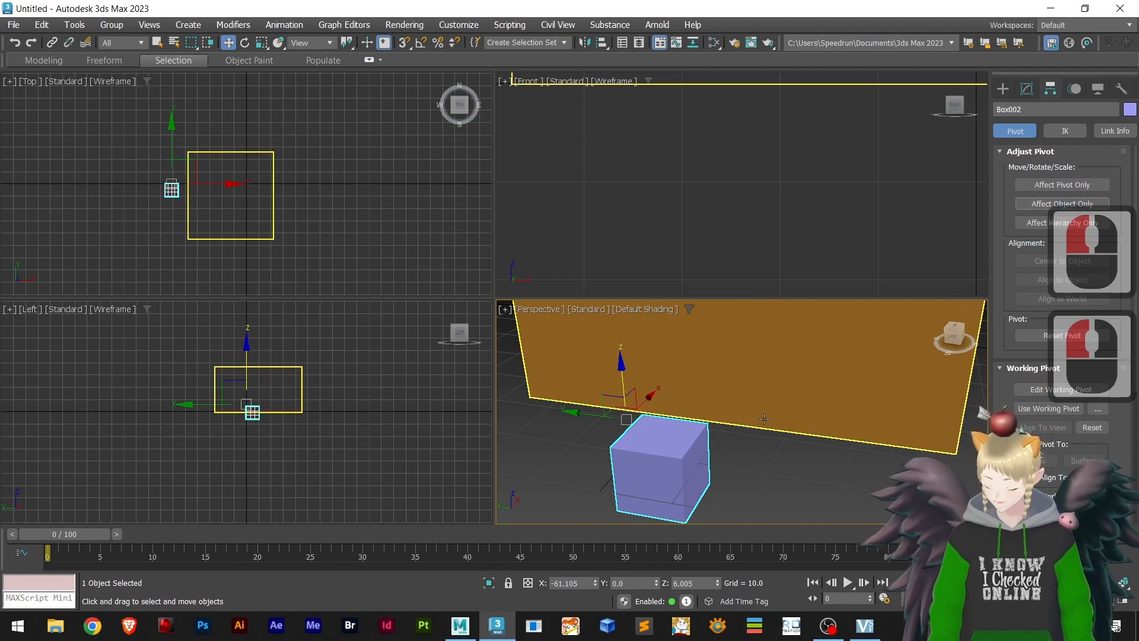
- Raise the small purple box to about 12 in Z, try rotating it about its offset pivot, and undo the rotation
{"action": "left_click_drag", "start_coordinate": [622, 362], "coordinate": [638, 317]}
{"action": "key", "text": "e"}
{"action": "key", "text": "ctrl+z"}
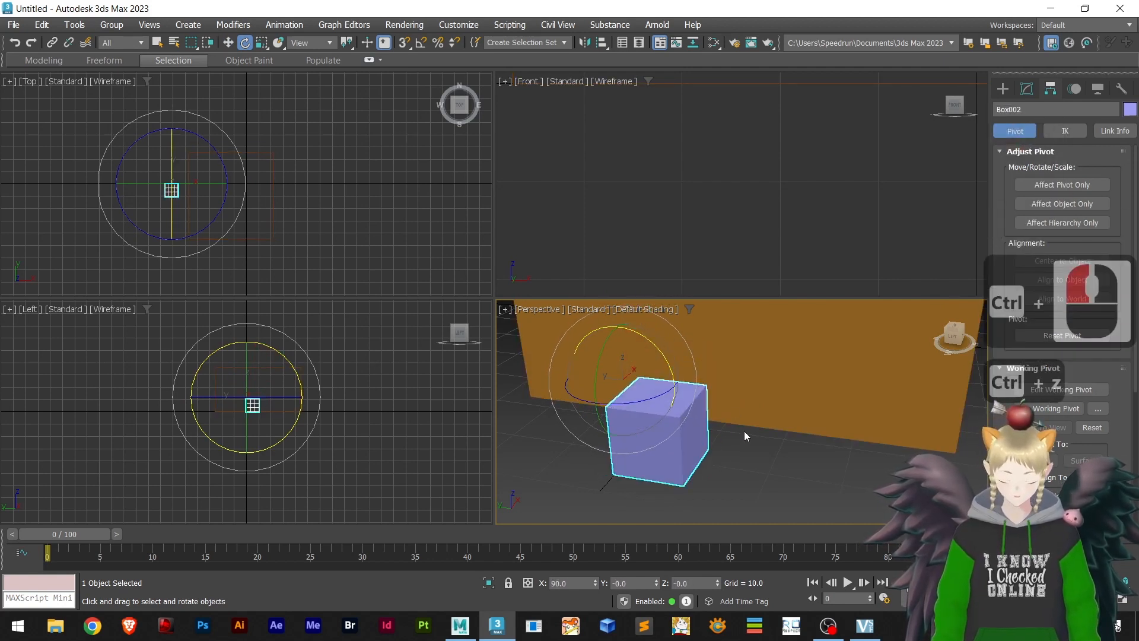
{"action": "left_click", "coordinate": [731, 462]}
{"action": "left_click", "coordinate": [611, 430]}
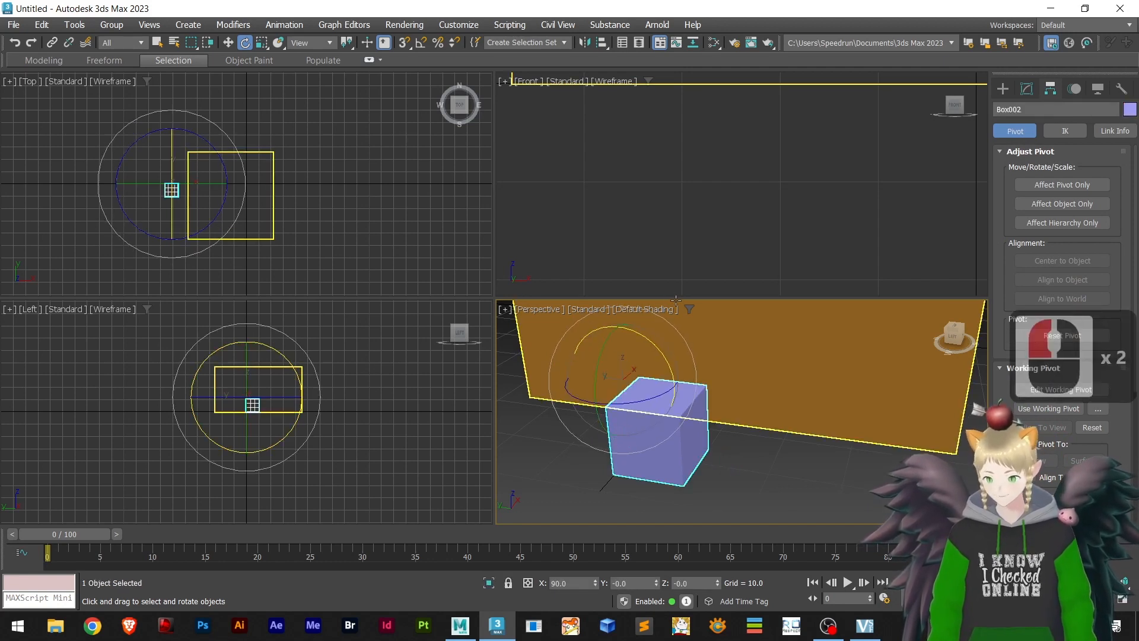
- With Affect Pivot Only and 3D snapping on, move the small purple box's pivot to about X -40, Y 5.1, Z 0
{"action": "left_click", "coordinate": [1059, 187]}
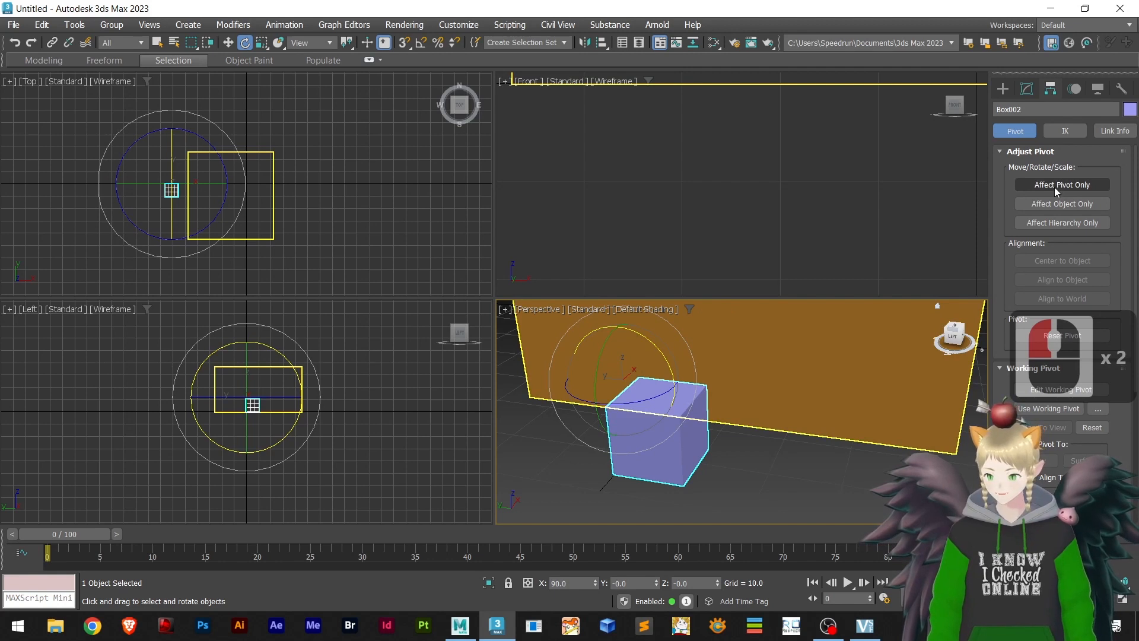
{"action": "left_click", "coordinate": [404, 44]}
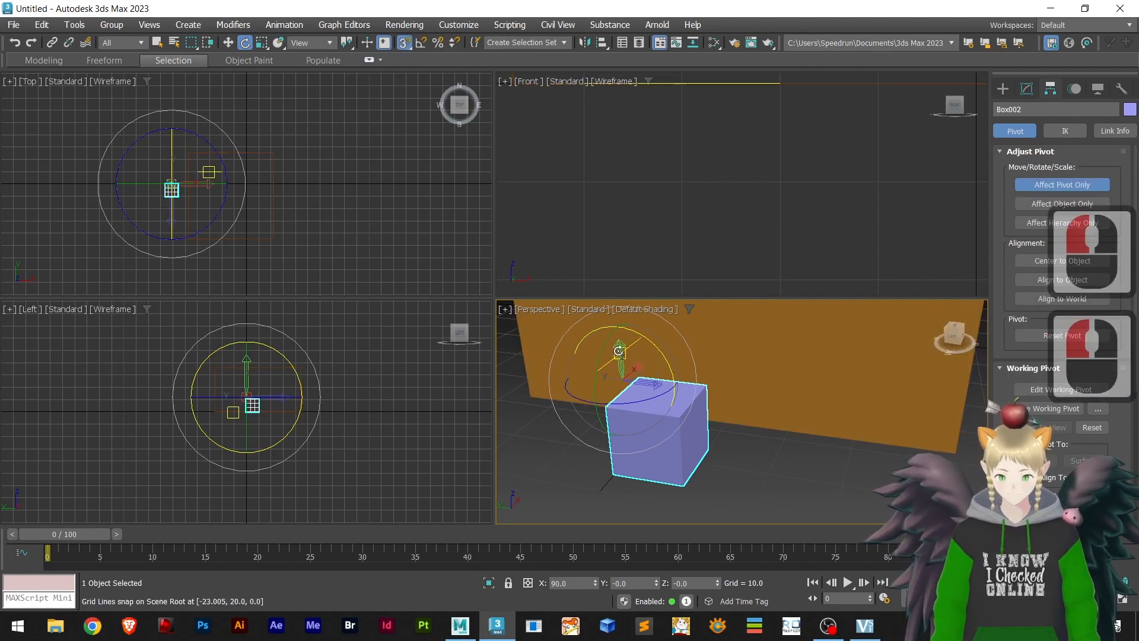
{"action": "left_click_drag", "start_coordinate": [618, 350], "coordinate": [629, 415]}
{"action": "key", "text": "ctrl+z"}
{"action": "key", "text": "w"}
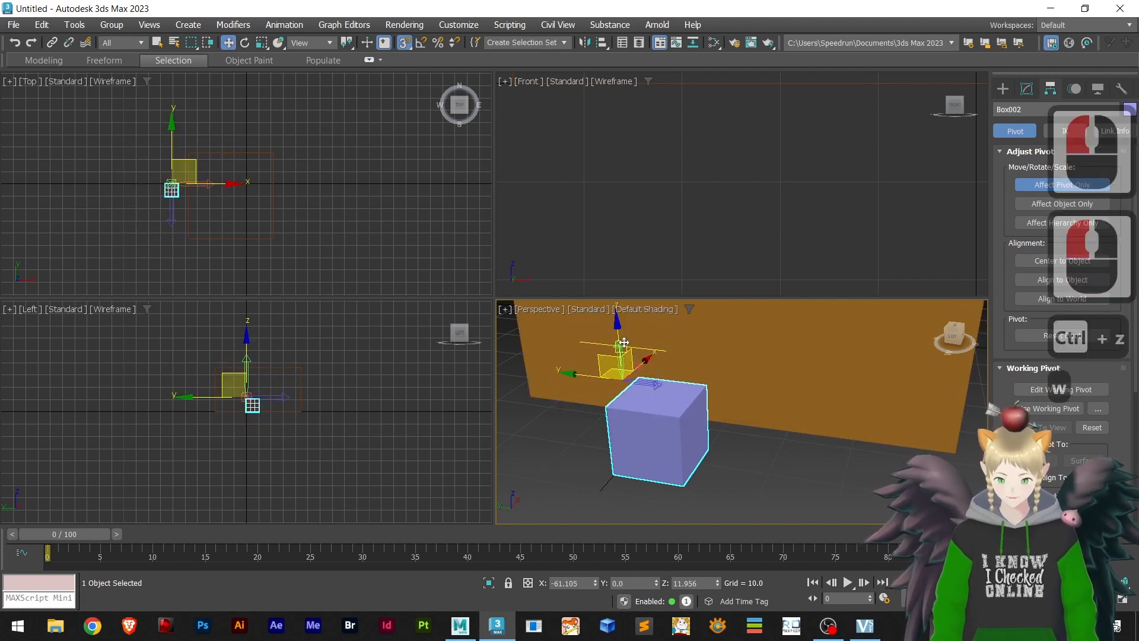
{"action": "left_click_drag", "start_coordinate": [624, 342], "coordinate": [655, 392]}
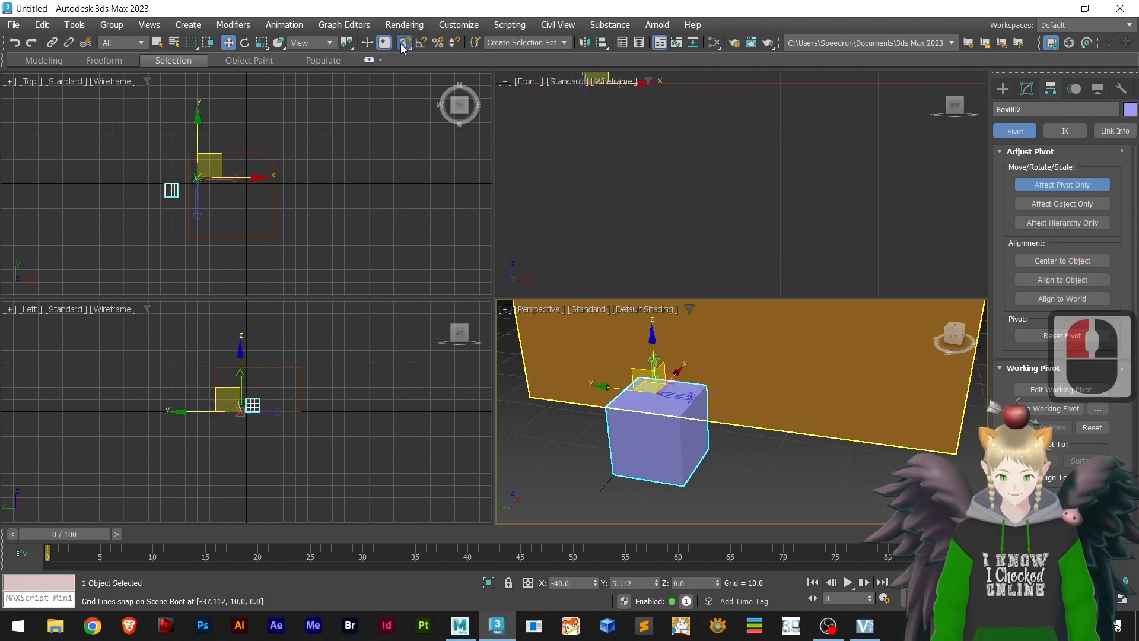
- Review the snap types in Grid and Snap Settings, close it, and deselect the small purple box
{"action": "right_click", "coordinate": [402, 44]}
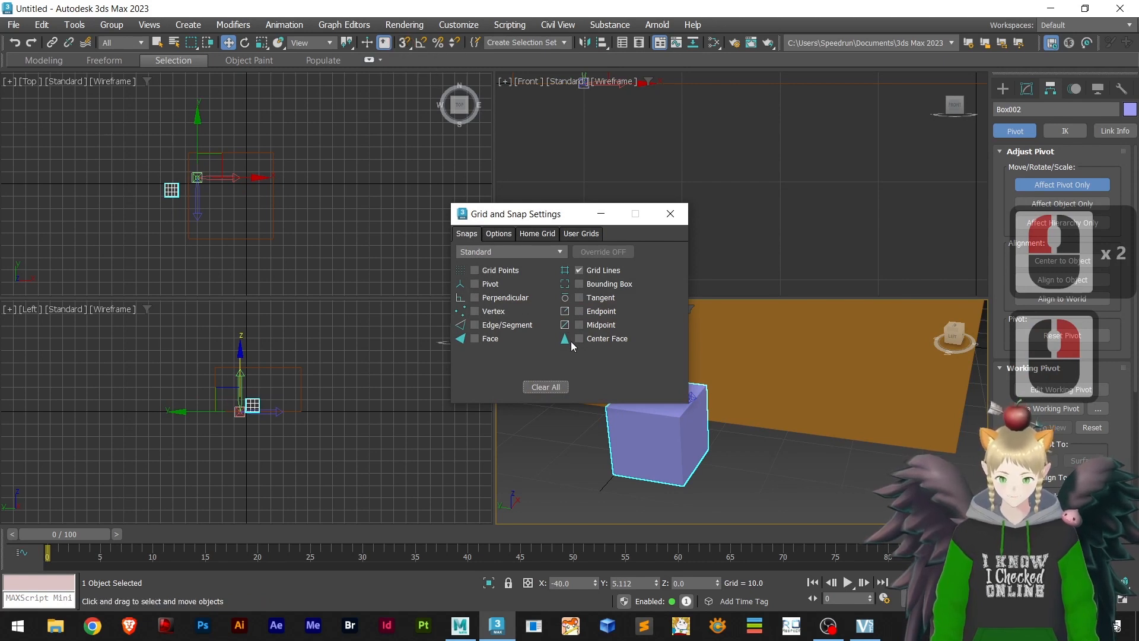
{"action": "left_click", "coordinate": [677, 226]}
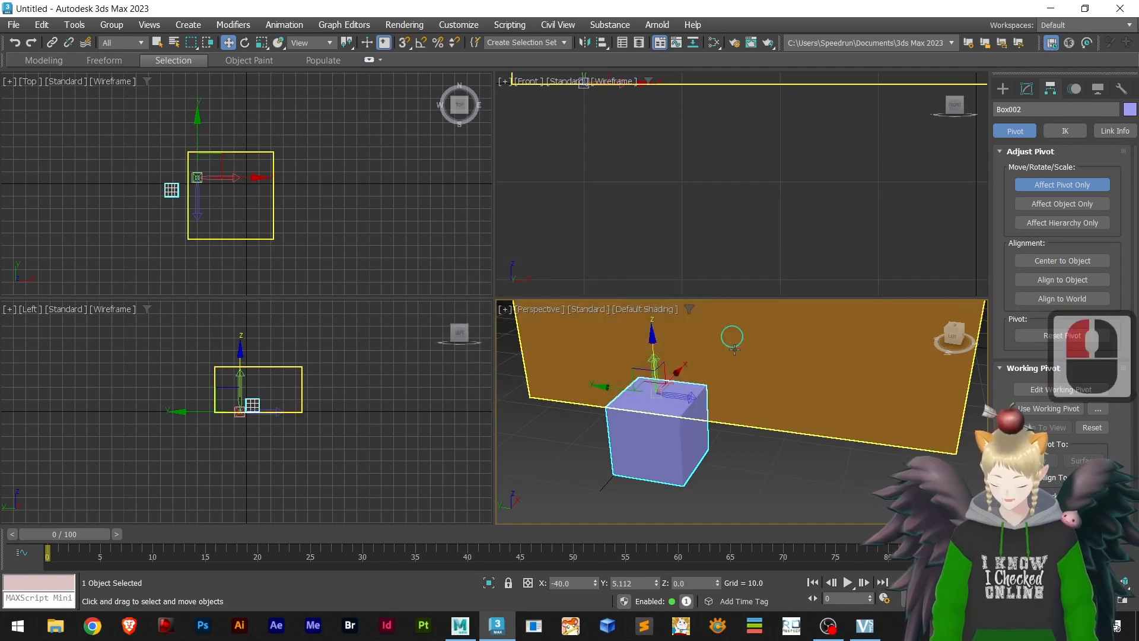
{"action": "left_click", "coordinate": [759, 460]}
- View both boxes together in the Perspective viewport and show the Standard Primitives object types
{"action": "key", "text": "alt+Tab"}
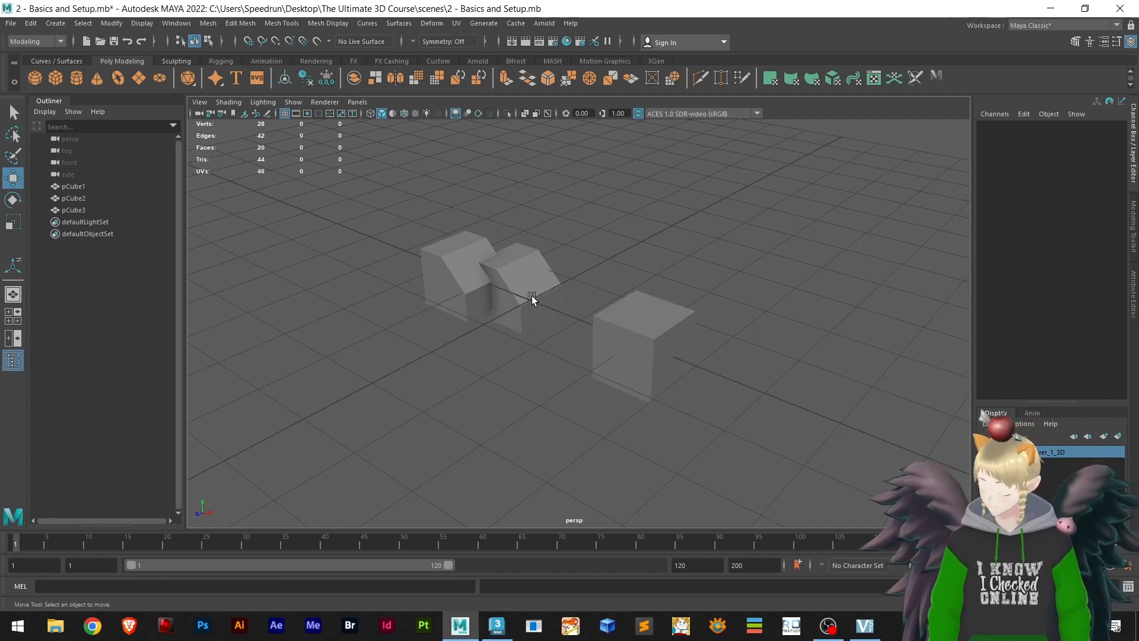
{"action": "key", "text": "alt+Tab"}
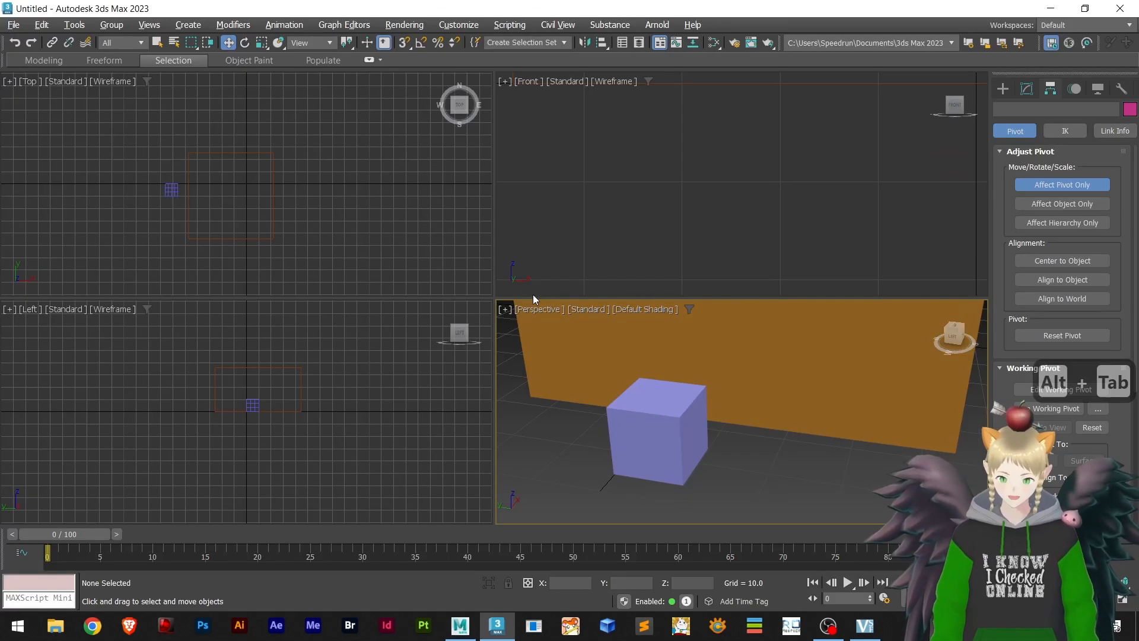
{"action": "scroll", "coordinate": [707, 378], "scroll_direction": "down", "scroll_amount": 3}
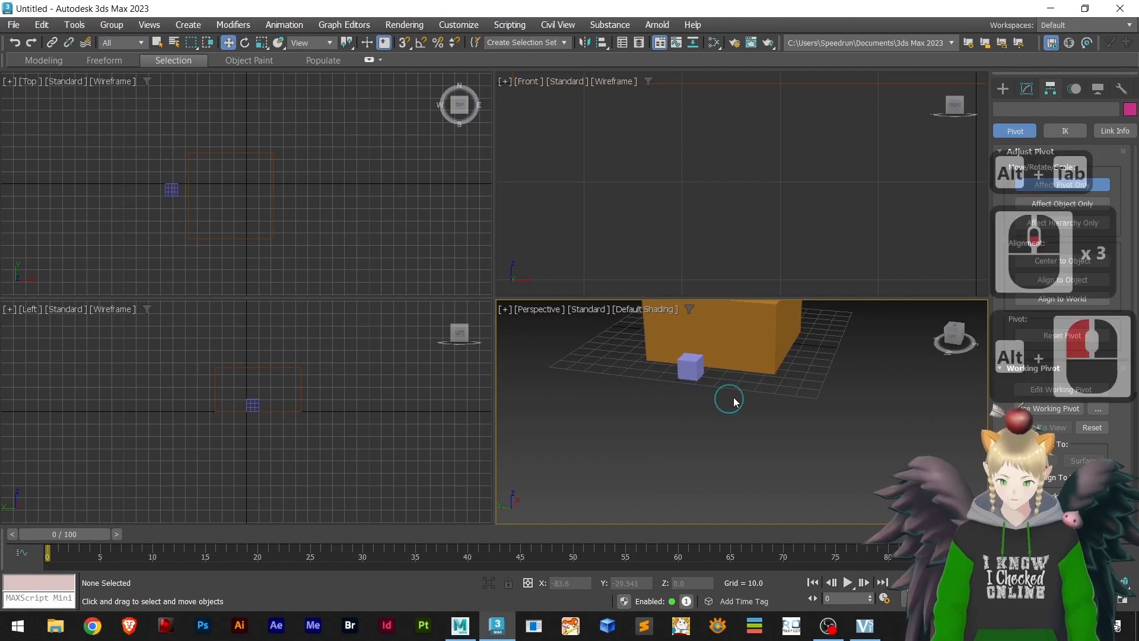
{"action": "middle_click_drag", "start_coordinate": [729, 399], "coordinate": [663, 456], "text": "alt"}
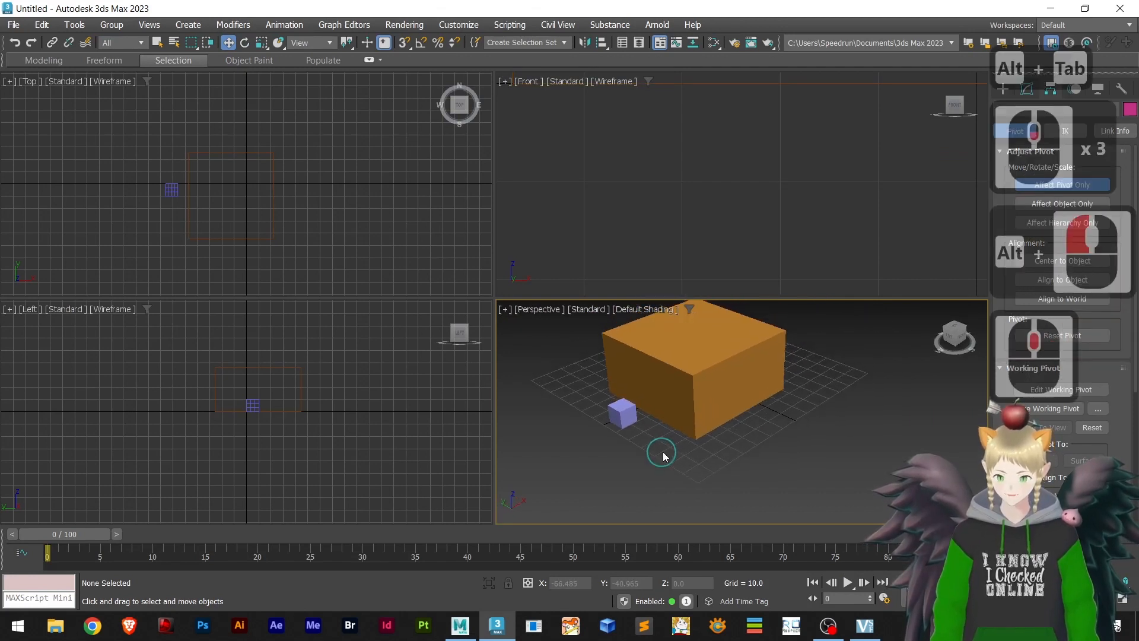
{"action": "left_click", "coordinate": [1003, 89]}
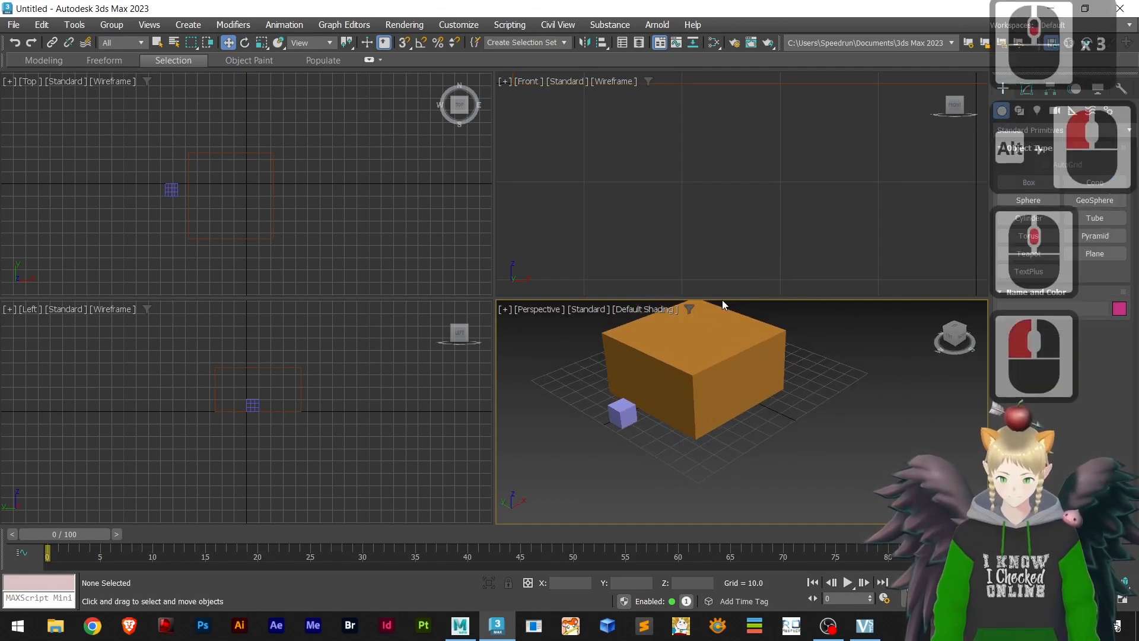
{"action": "left_click", "coordinate": [704, 355]}
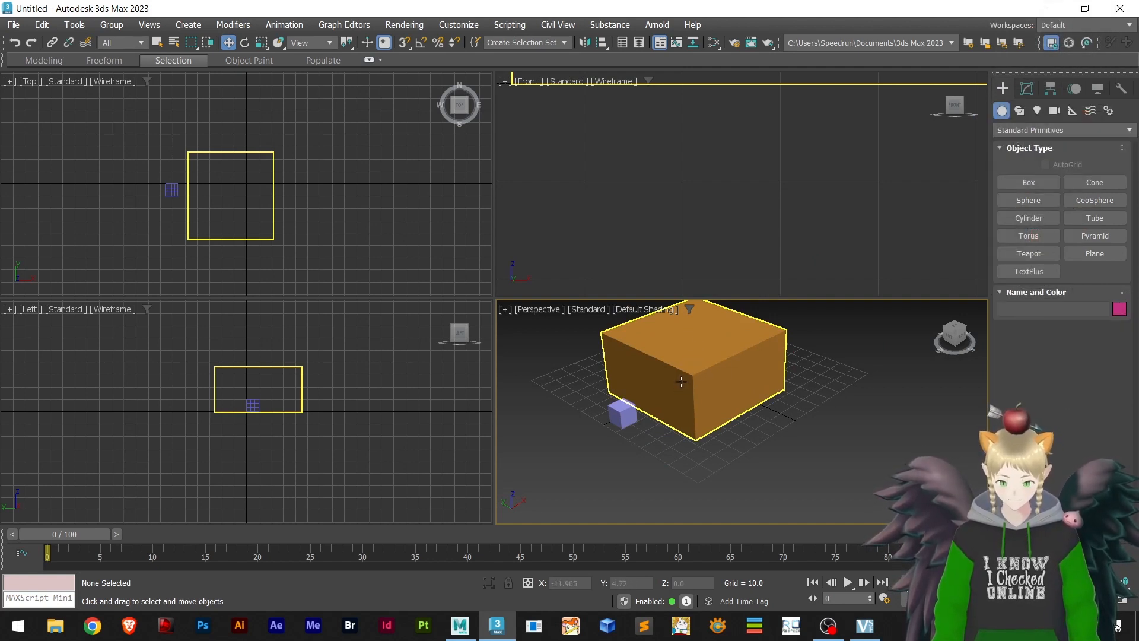
- Switch to Maya and move pCube3 to about -0.927 in X and -0.361 in Y
{"action": "key", "text": "alt+Tab"}
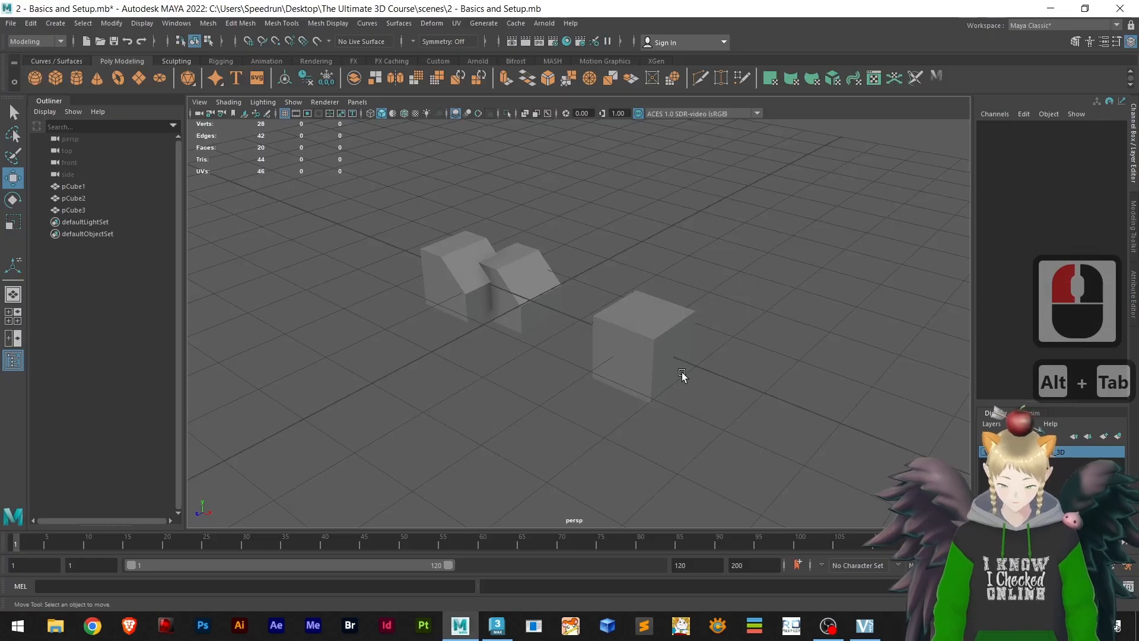
{"action": "left_click", "coordinate": [553, 290]}
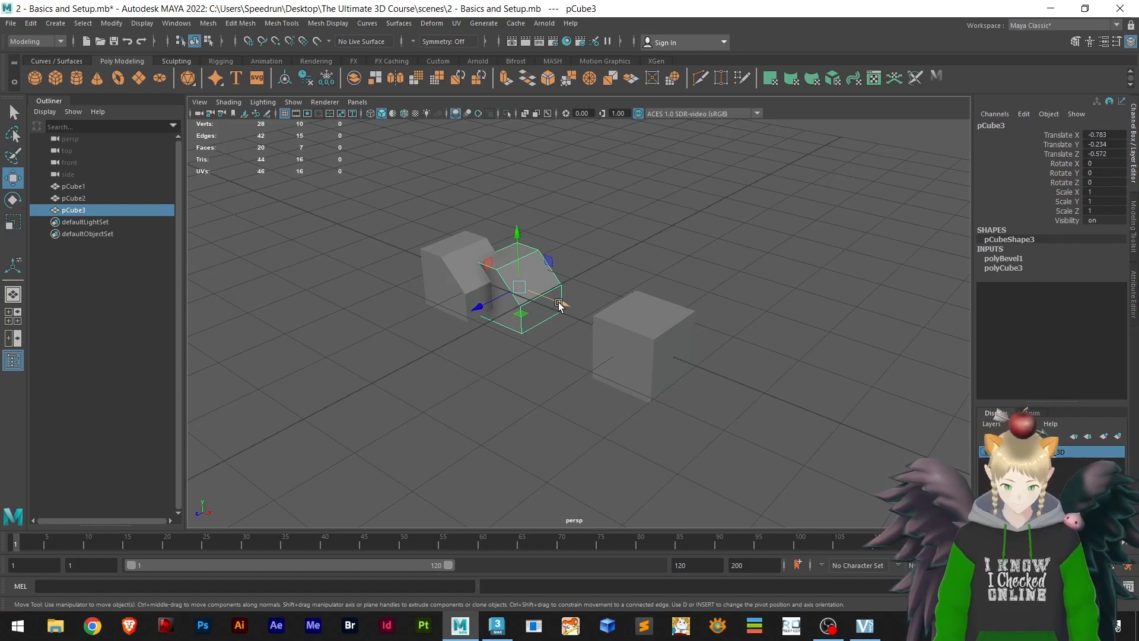
{"action": "mouse_move", "coordinate": [559, 305]}
{"action": "left_mouse_down"}
{"action": "mouse_move", "coordinate": [593, 318]}
{"action": "mouse_move", "coordinate": [559, 321]}
{"action": "mouse_move", "coordinate": [551, 305]}
{"action": "left_mouse_up"}
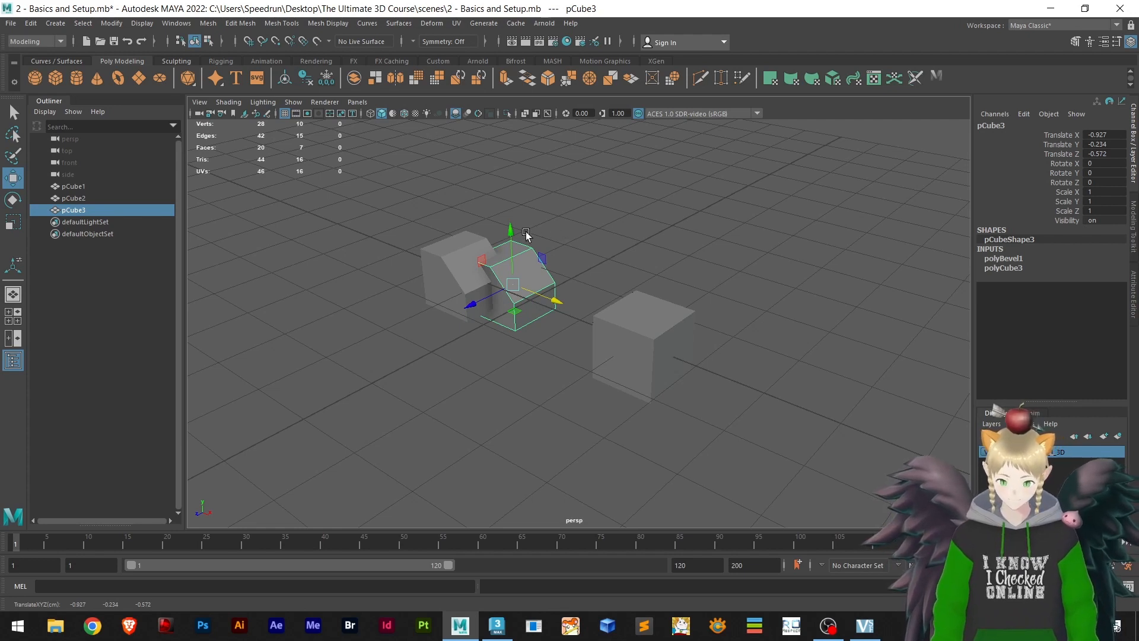
{"action": "left_click_drag", "start_coordinate": [511, 231], "coordinate": [516, 236]}
{"action": "scroll", "coordinate": [516, 237], "scroll_direction": "up", "scroll_amount": 4}
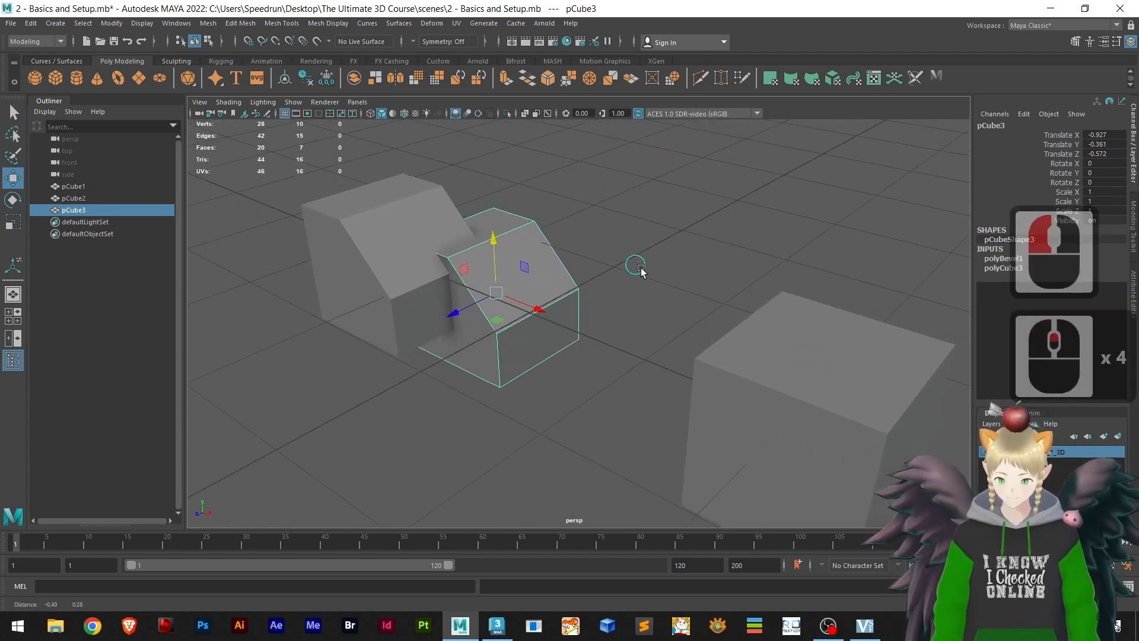
{"action": "left_click_drag", "start_coordinate": [641, 270], "coordinate": [688, 319], "text": "alt"}
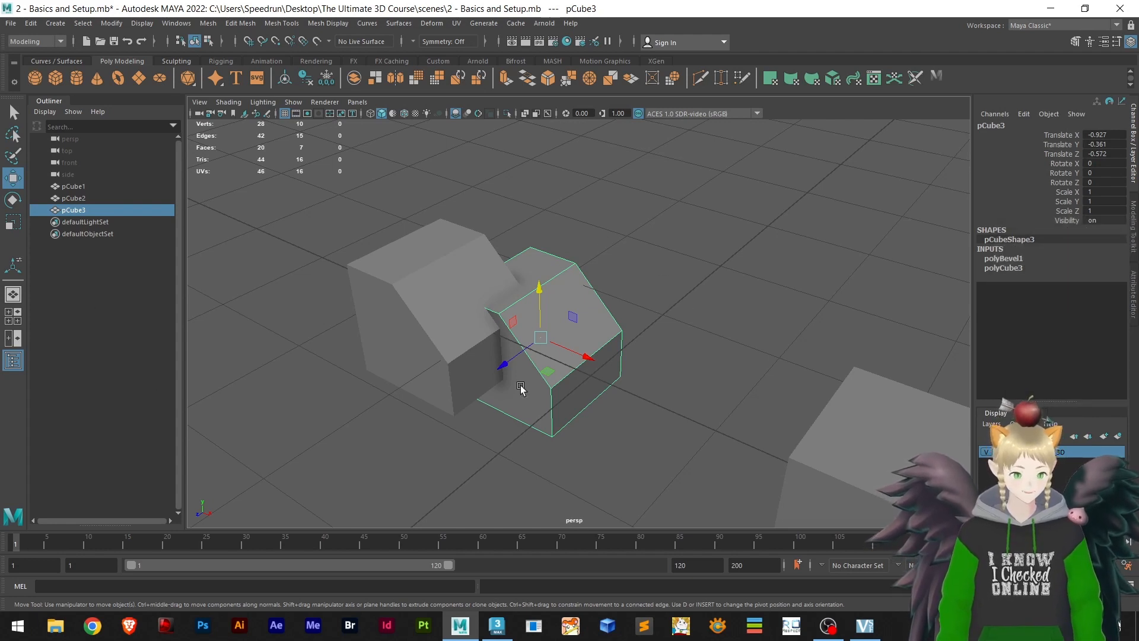
{"action": "scroll", "coordinate": [639, 324], "scroll_direction": "down", "scroll_amount": 2}
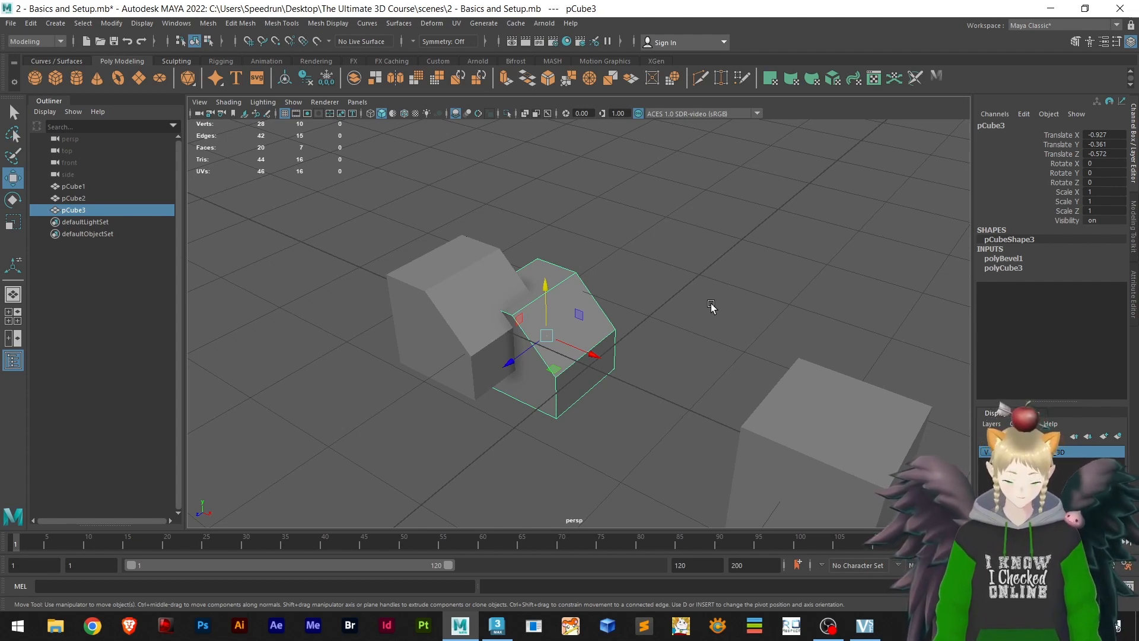
{"action": "scroll", "coordinate": [711, 304], "scroll_direction": "down", "scroll_amount": 7}
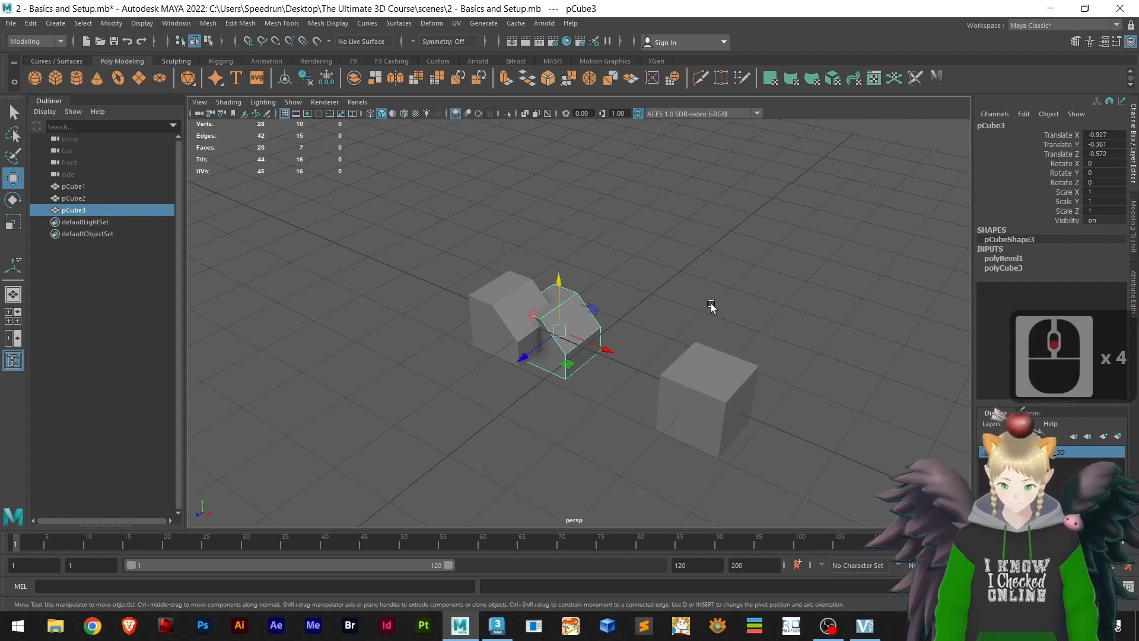